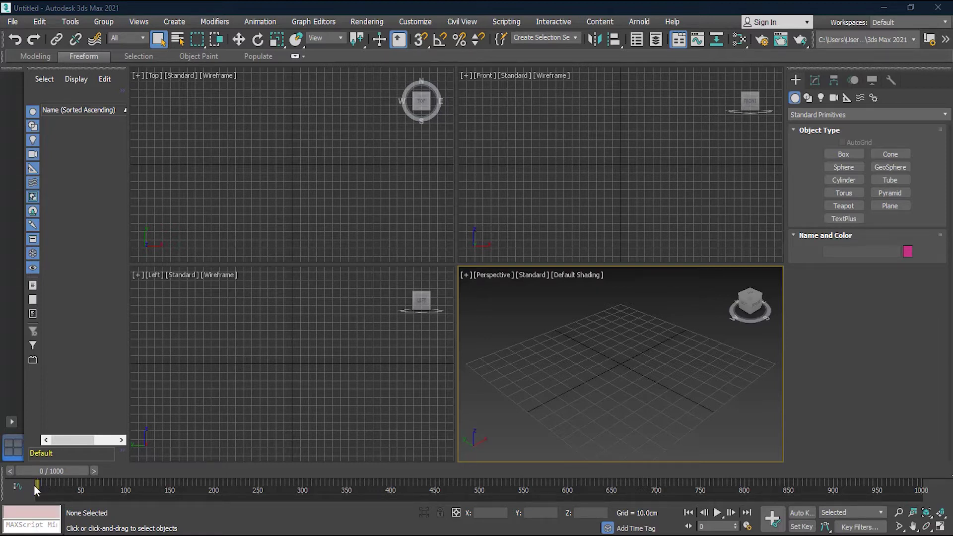
Step: Scrub the time slider to the start, then jump to the animation's last frame and back to frame 0
left_click_drag(55, 475, 10, 494)
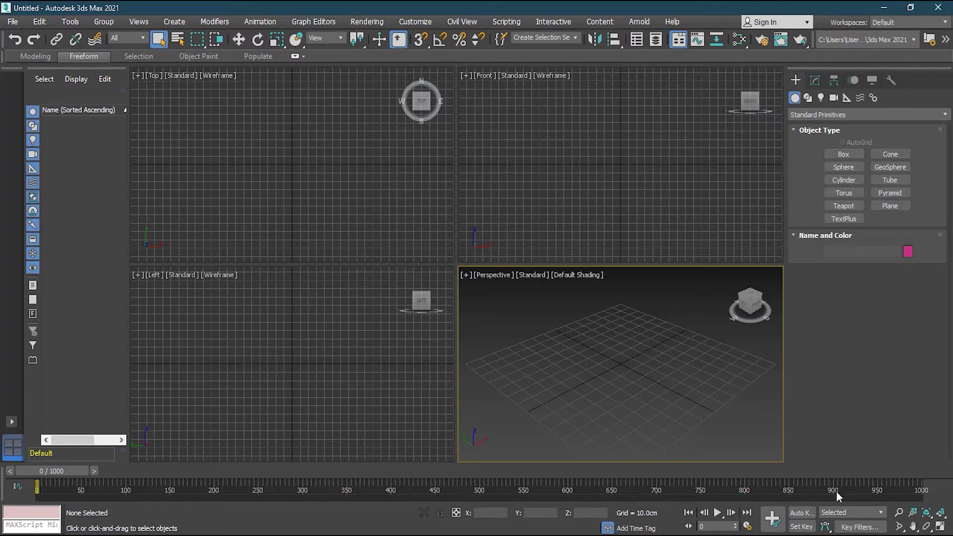
left_click(747, 513)
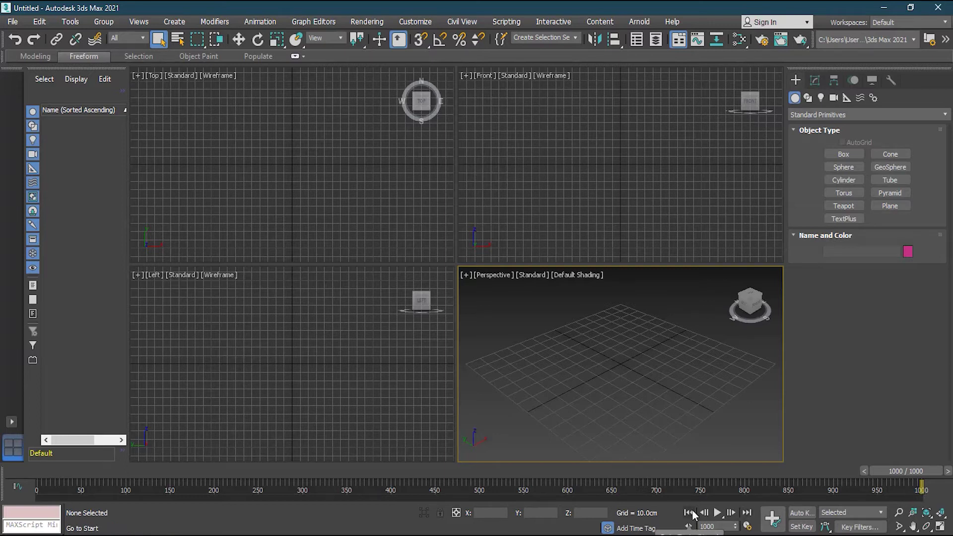
left_click(690, 514)
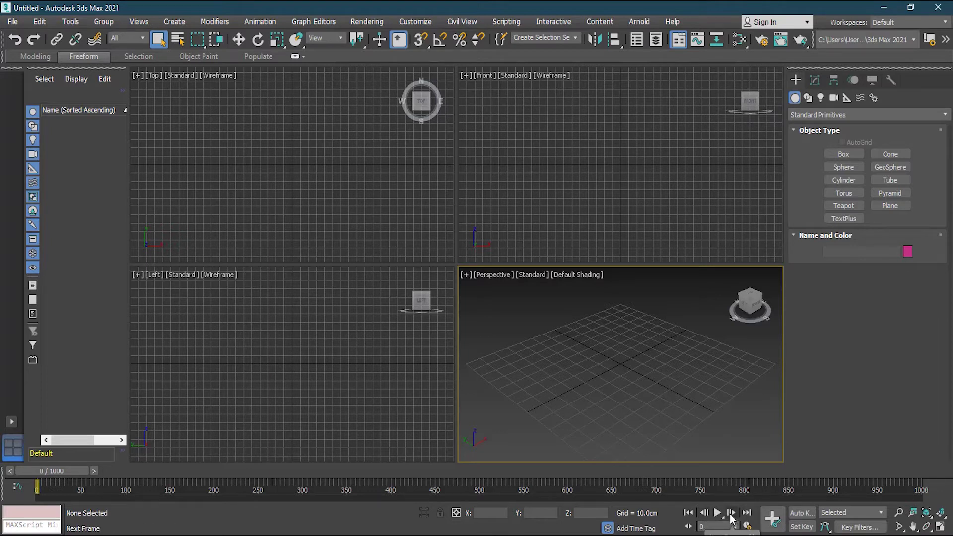
Step: Step forward through the animation one frame at a time
key("End")
left_click(732, 518)
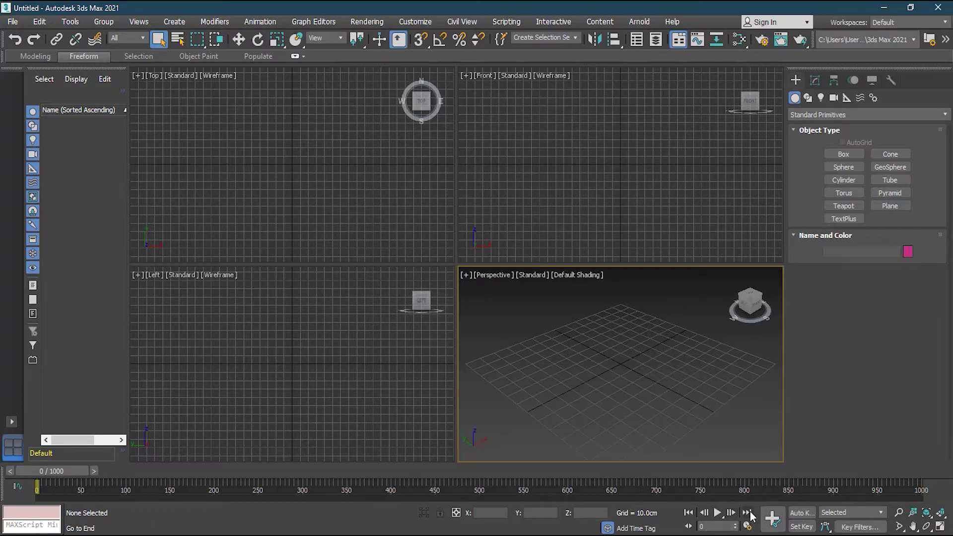
left_click(732, 516)
left_click(732, 516)
left_click(732, 517)
left_click(733, 517)
left_click(732, 517)
left_click(732, 517)
left_click(733, 516)
left_click(732, 517)
left_click(733, 517)
left_click(732, 517)
left_click(732, 517)
left_click(733, 517)
left_click(732, 517)
left_click(732, 517)
left_click(732, 517)
left_click(732, 517)
Step: Step backward through the animation one frame at a time
key("comma")
key("comma")
key("comma")
key("comma")
key("comma")
key("comma")
key("comma")
key("comma")
key("comma")
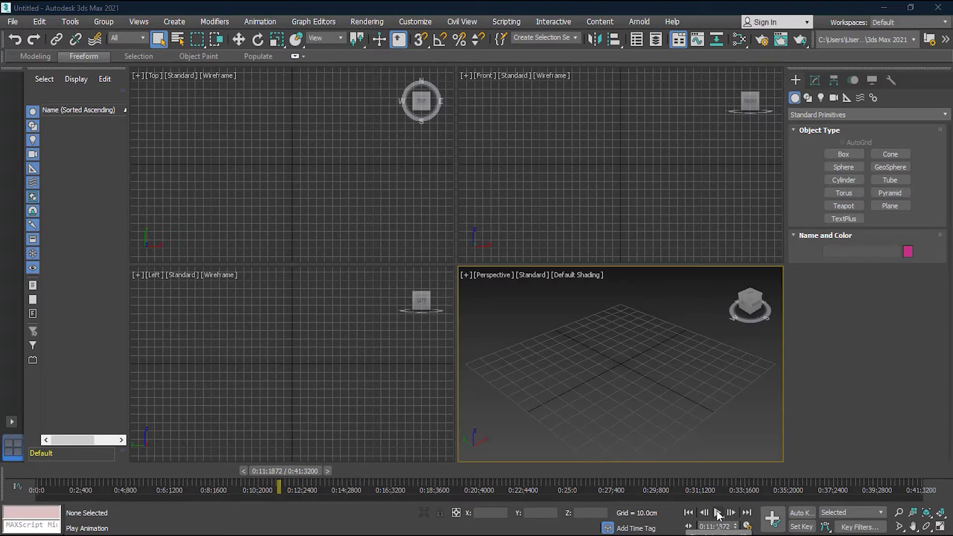
Step: Play and stop the animation several times, and try the alternative playback mode for selected objects
left_click(719, 513)
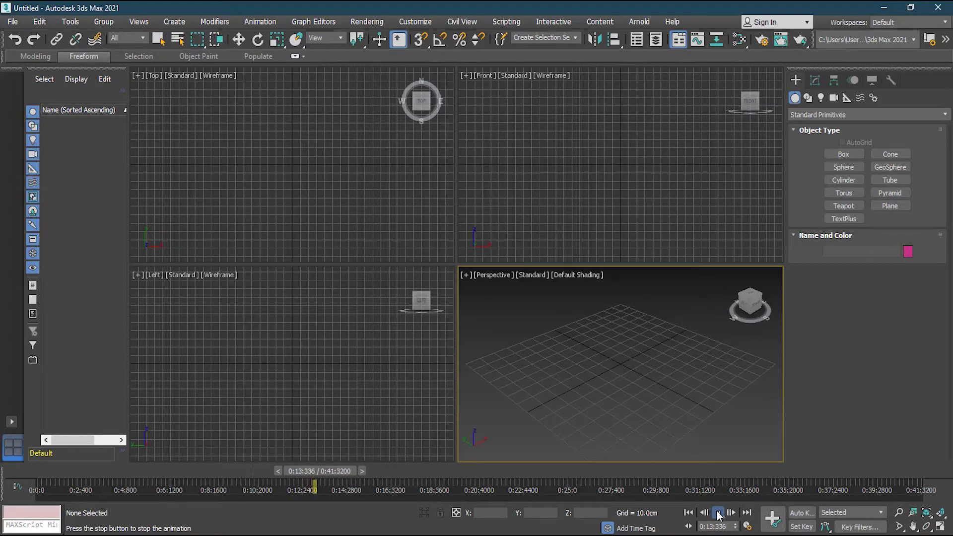
left_click(719, 513)
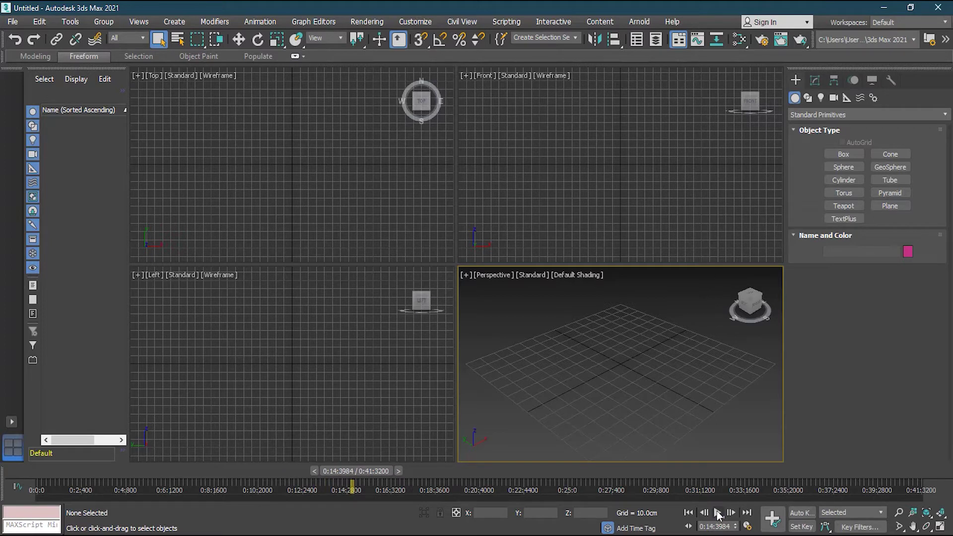
left_click(718, 513)
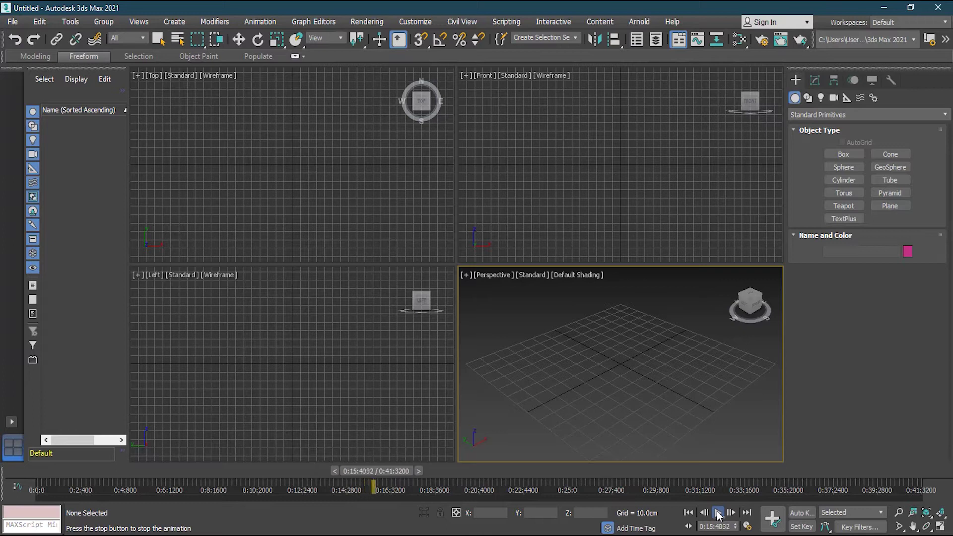
left_click(718, 513)
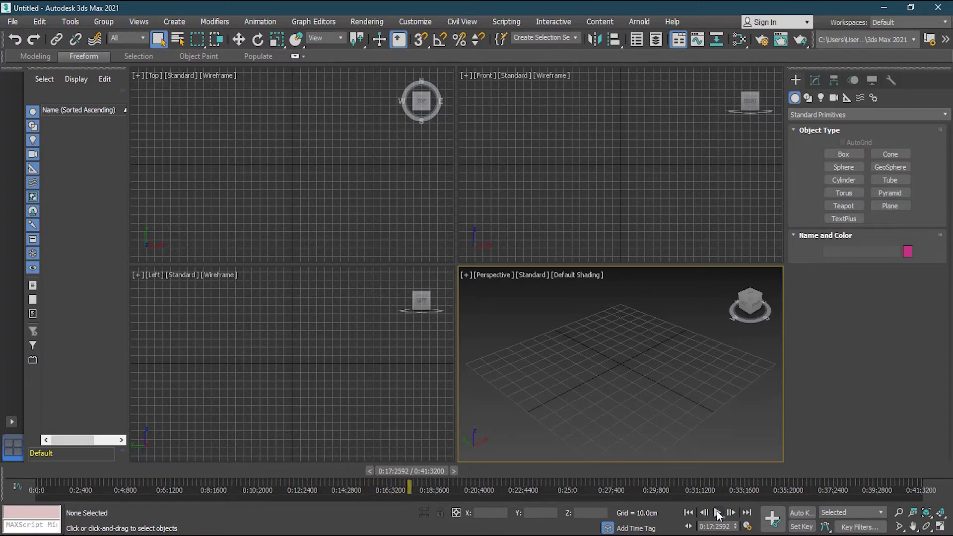
left_click(717, 511)
left_click(718, 500)
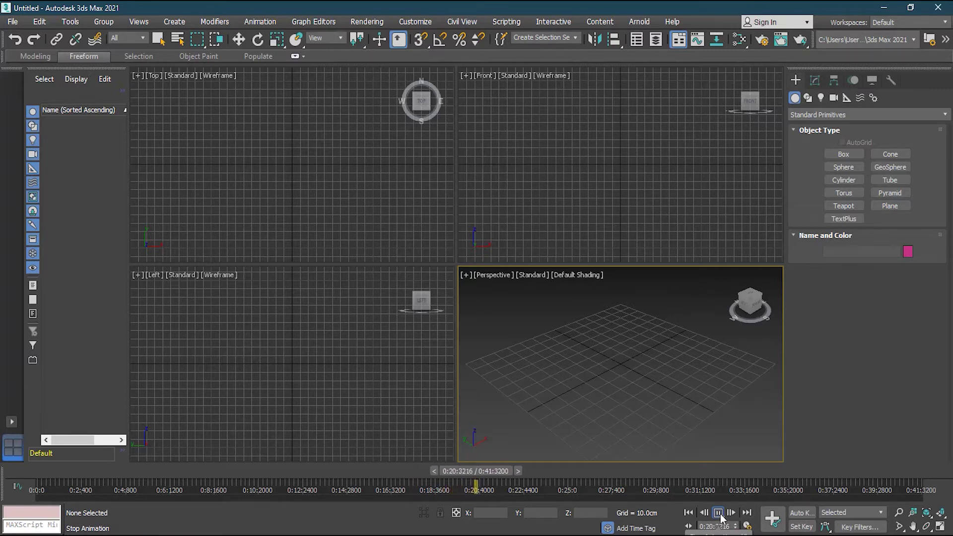
left_click(720, 516)
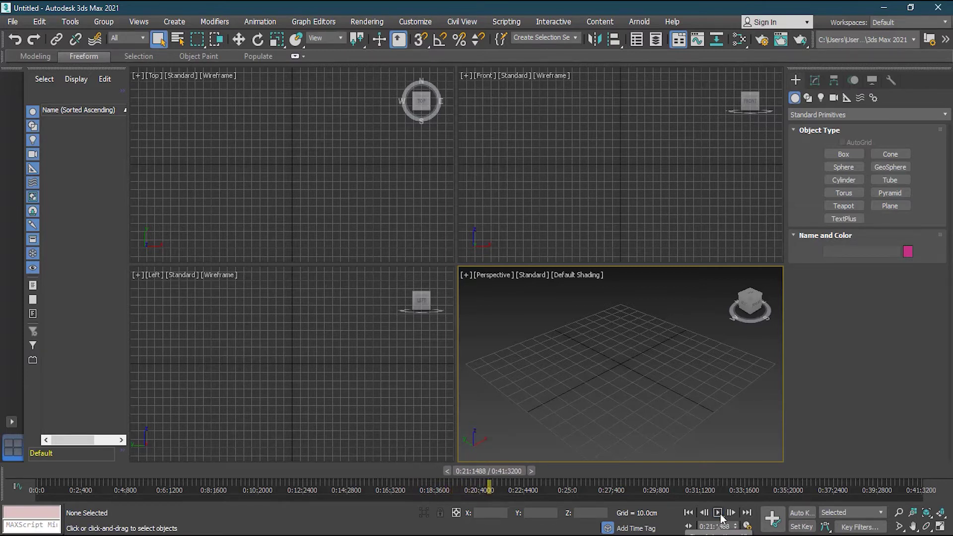
left_click(720, 515)
left_click(720, 515)
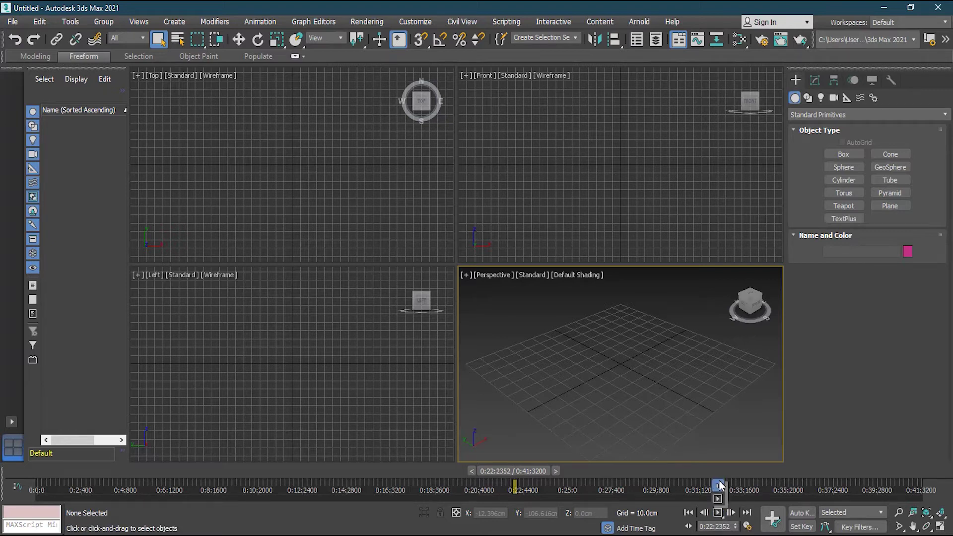
left_click_drag(719, 481, 720, 484)
left_click(719, 514)
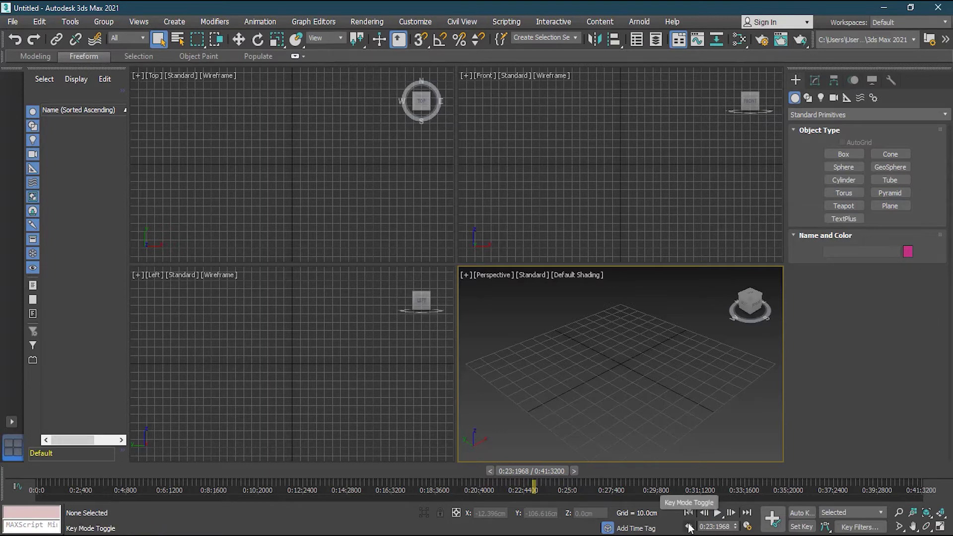
Step: Turn Key Mode on and back off in the playback controls
left_click(689, 527)
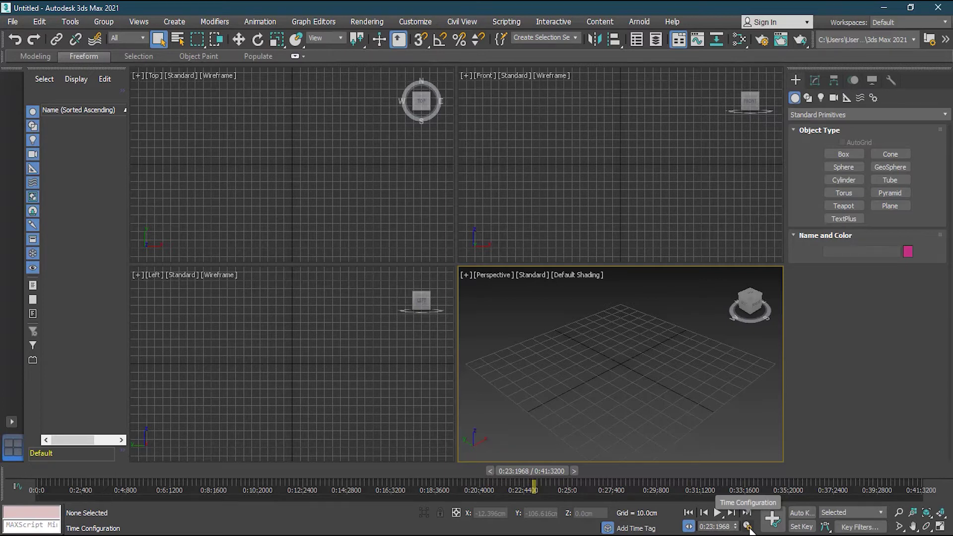
left_click(689, 527)
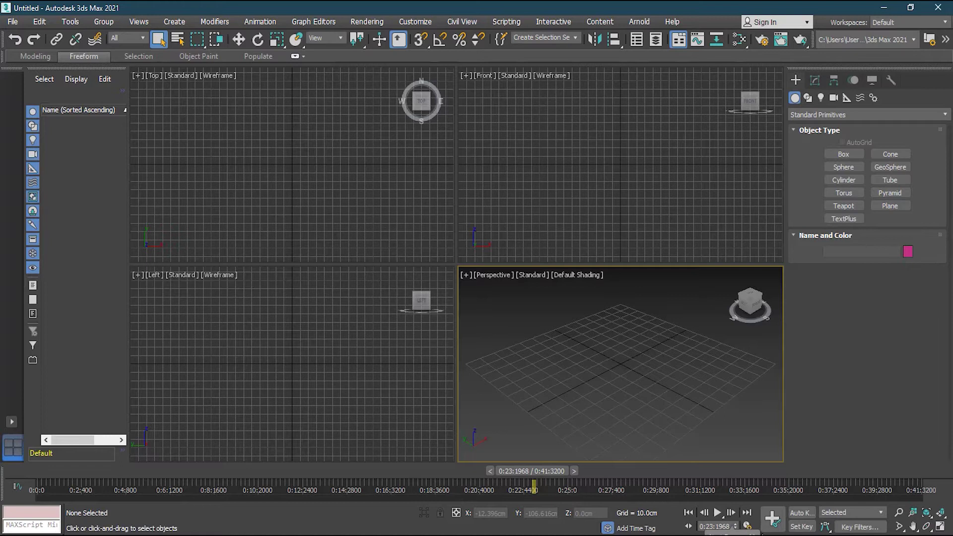
Step: Try the NTSC, PAL and custom frame rates in the time configuration, and return the frame rate to Film
left_click(747, 528)
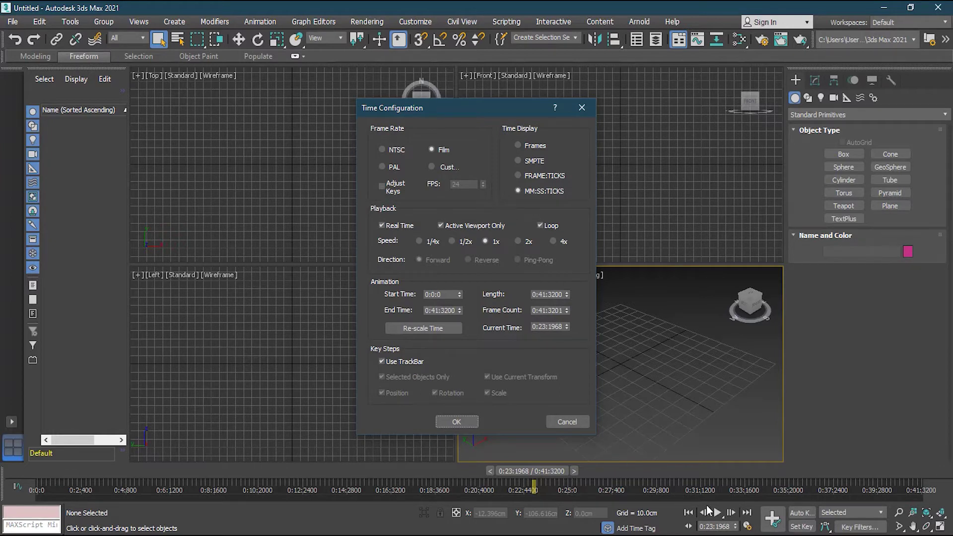
left_click(398, 148)
left_click(396, 169)
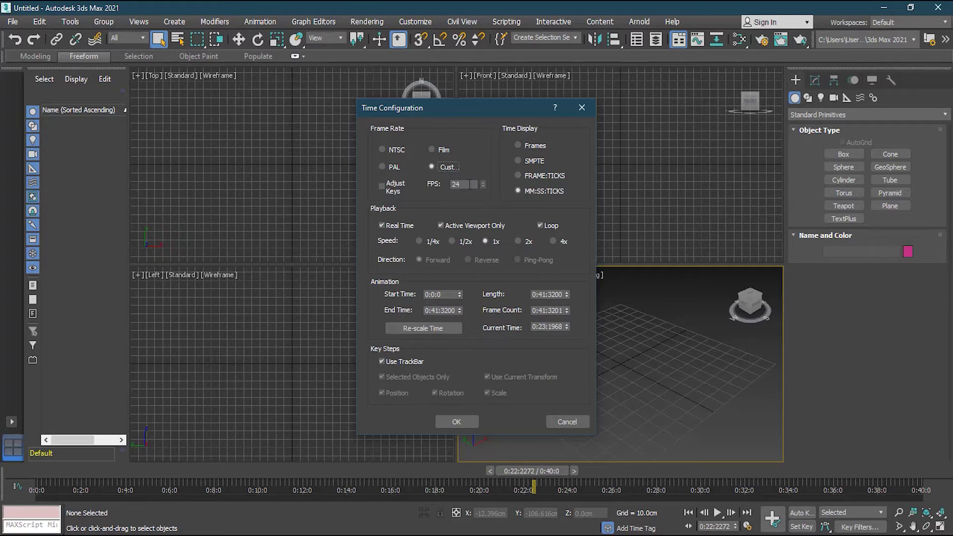
left_click(446, 151)
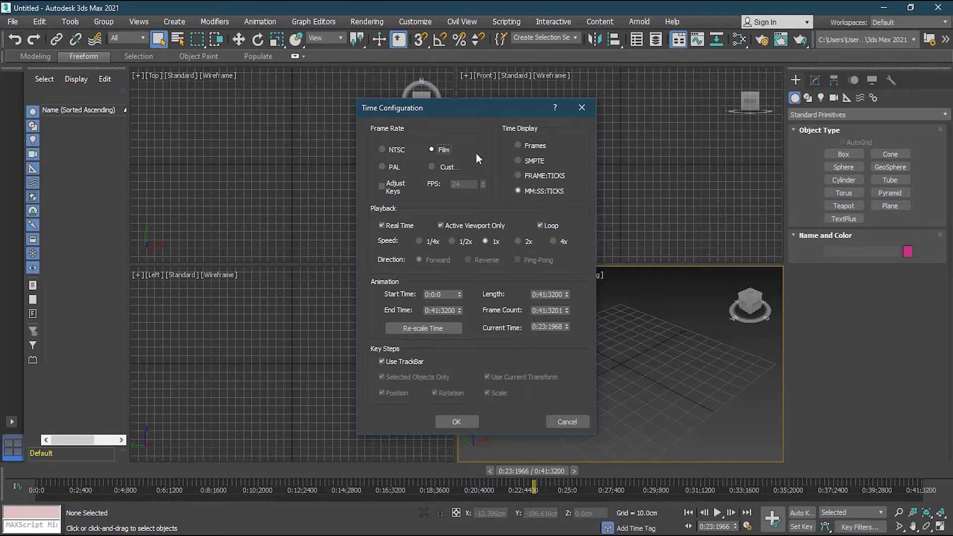
Step: Try the Frames time display, apply SMPTE instead, and scrub the time slider to about 0:20:17
left_click(519, 145)
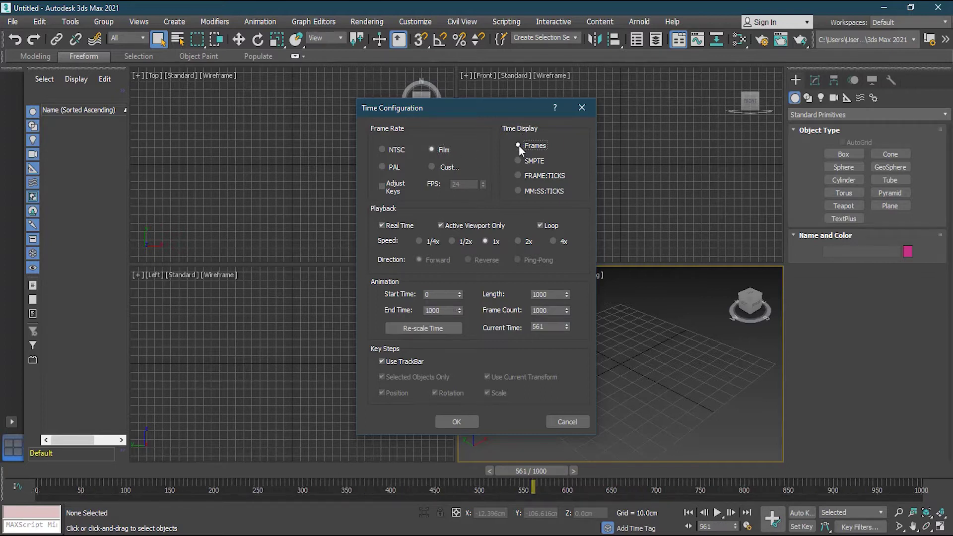
left_click(518, 163)
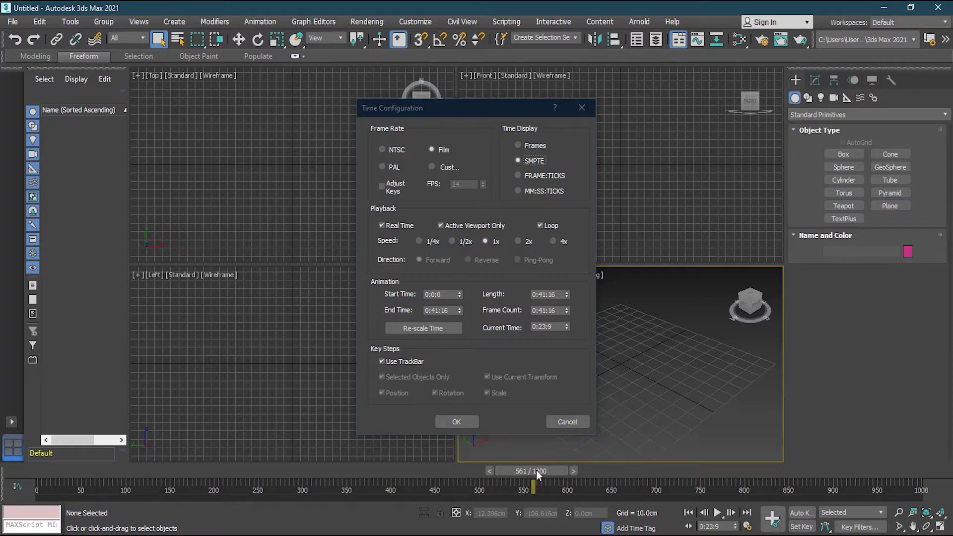
left_click(457, 421)
left_click_drag(530, 471, 483, 471)
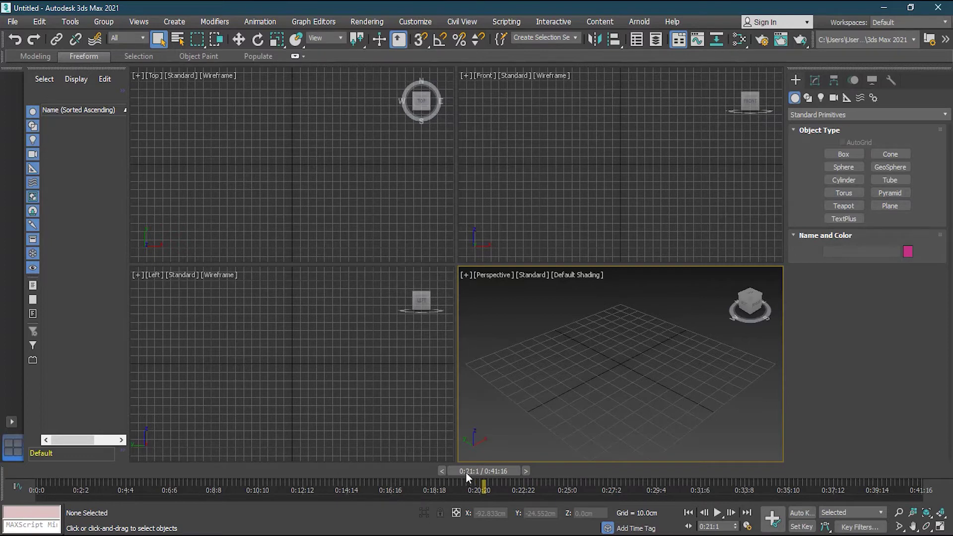
mouse_move(488, 472)
left_mouse_down()
mouse_move(462, 472)
mouse_move(483, 470)
left_mouse_up()
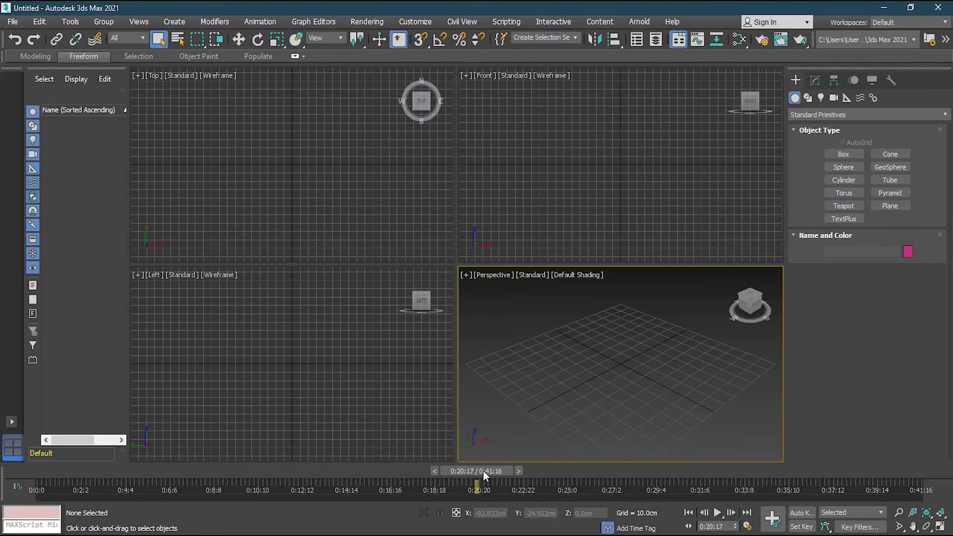
Step: Set the time display to FRAME:TICKS and scrub the time slider to about 474:46
left_click(748, 526)
left_click(547, 175)
left_click(467, 421)
left_click_drag(498, 468, 475, 475)
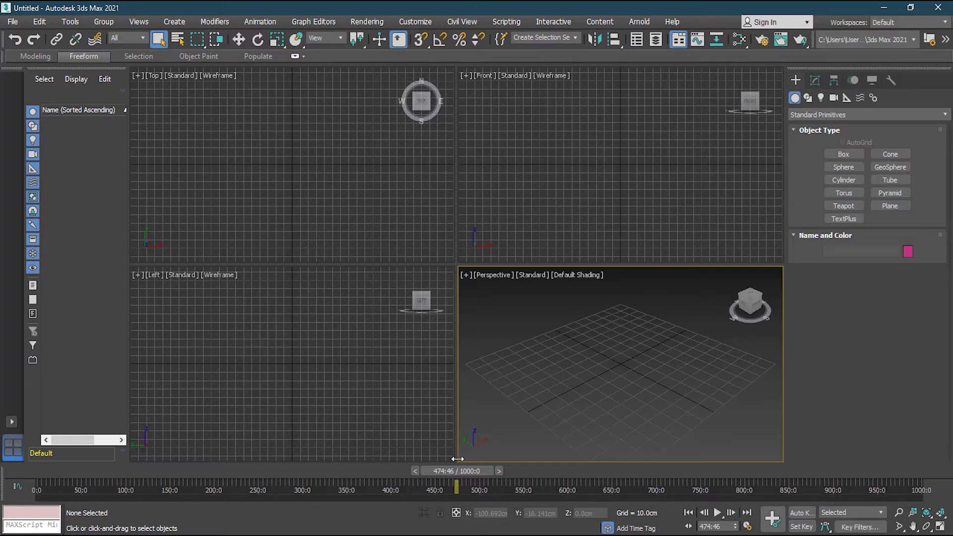
Step: Set the time display to MM:SS:TICKS and scrub the time slider to about 0:19:1279
left_click(749, 527)
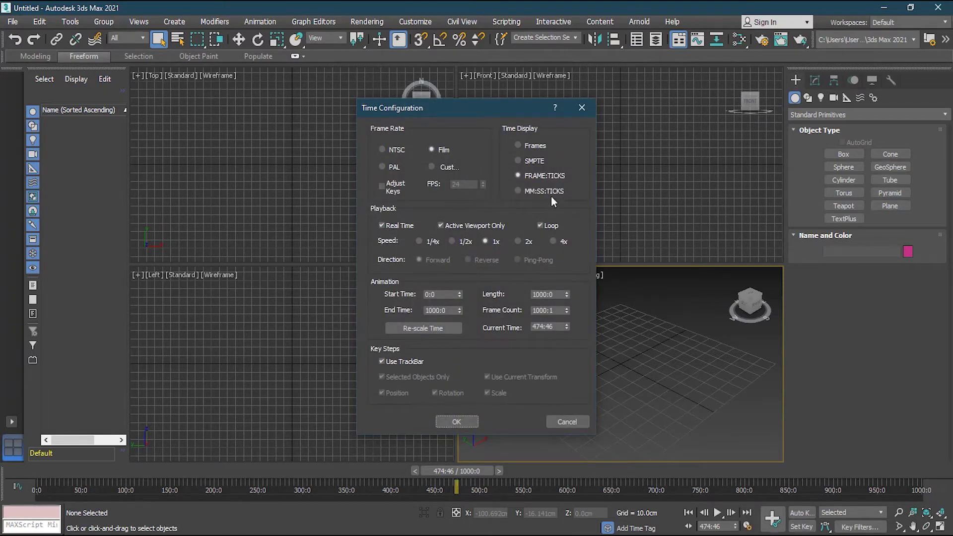
left_click(552, 192)
left_click(464, 421)
left_click_drag(462, 474, 452, 475)
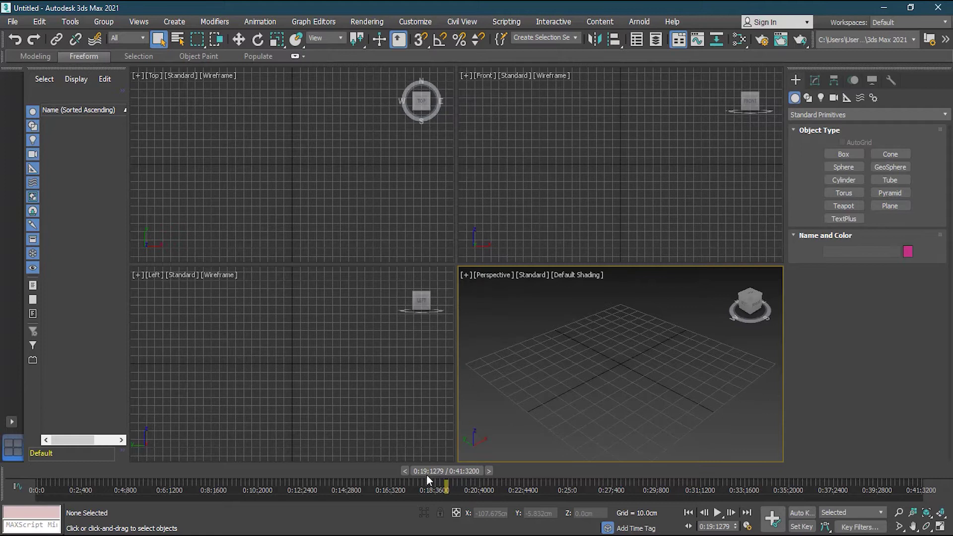
Step: Set the time display to Frames and move the time configuration dialog clear of the Perspective viewport
left_click(748, 527)
left_click(527, 147)
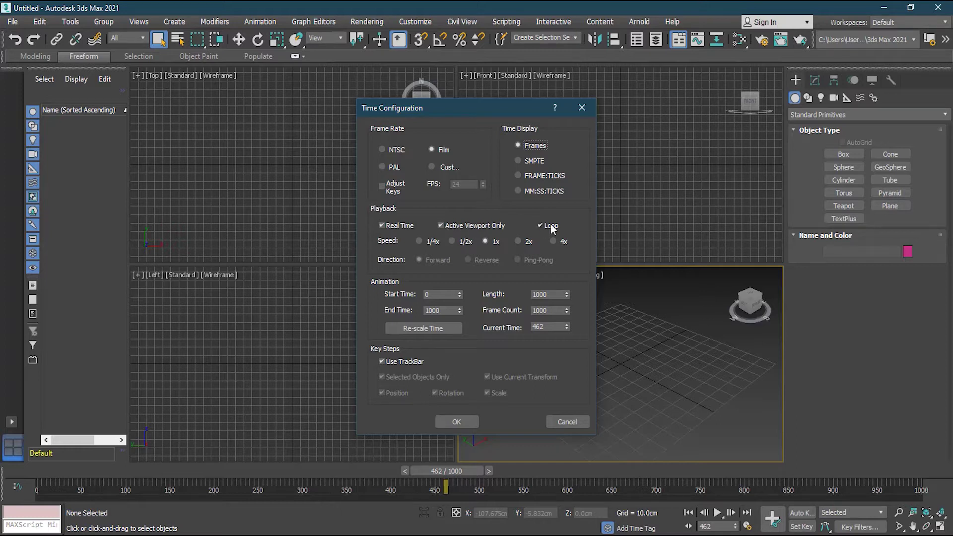
left_click_drag(455, 113, 283, 107)
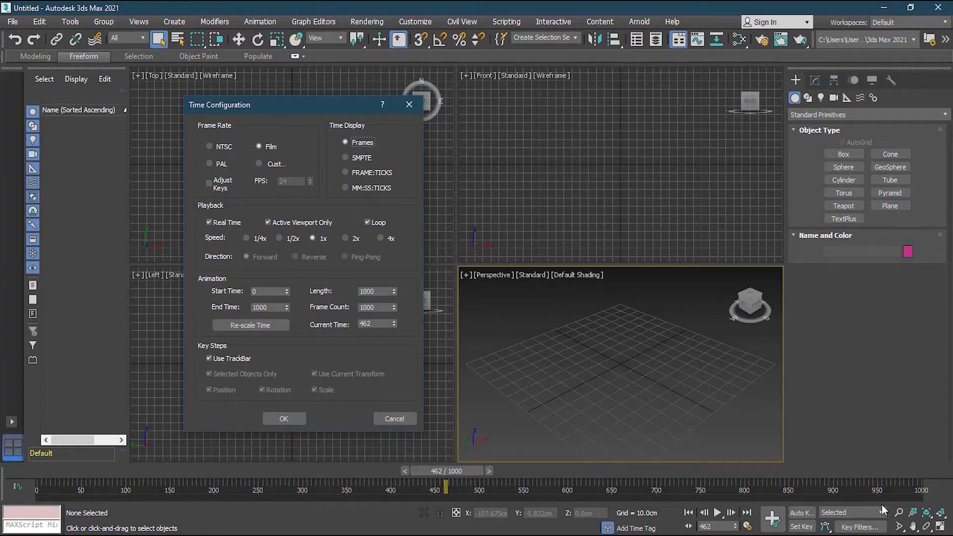
Step: Toggle Real Time playback off and on again, and disable Active Viewport Only playback
left_click(227, 223)
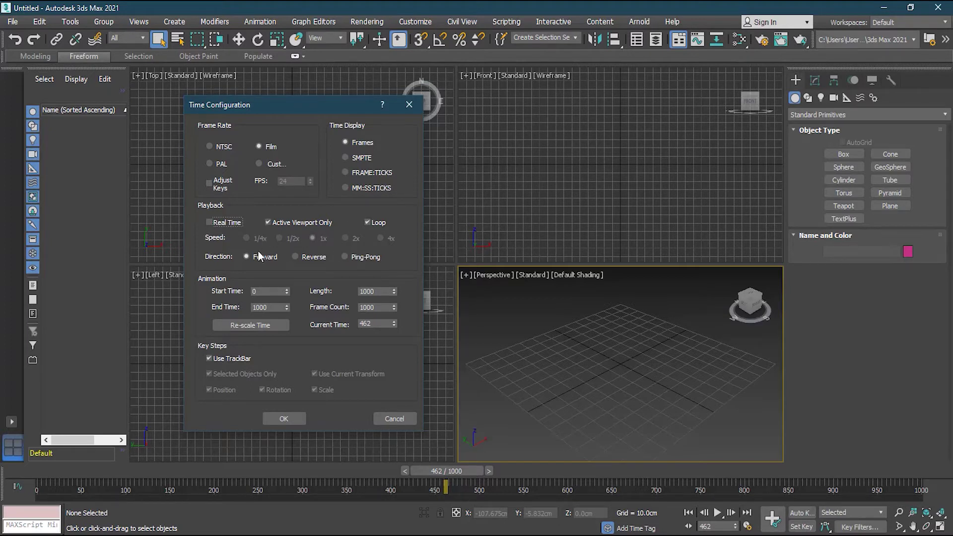
left_click(227, 223)
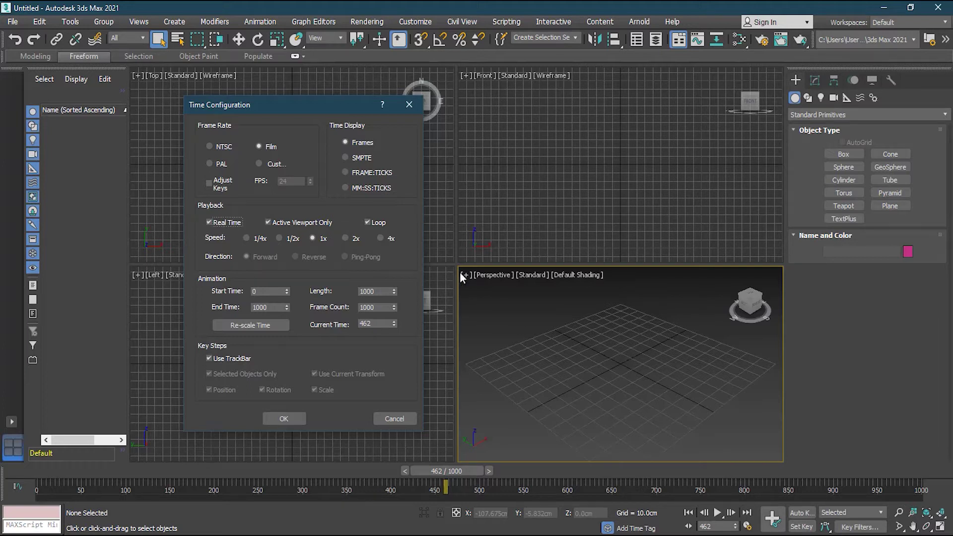
left_click(288, 222)
Step: Set the animation's end time to 100 with start time 0, and return the time slider to frame 0
left_click(279, 307)
left_click(268, 292)
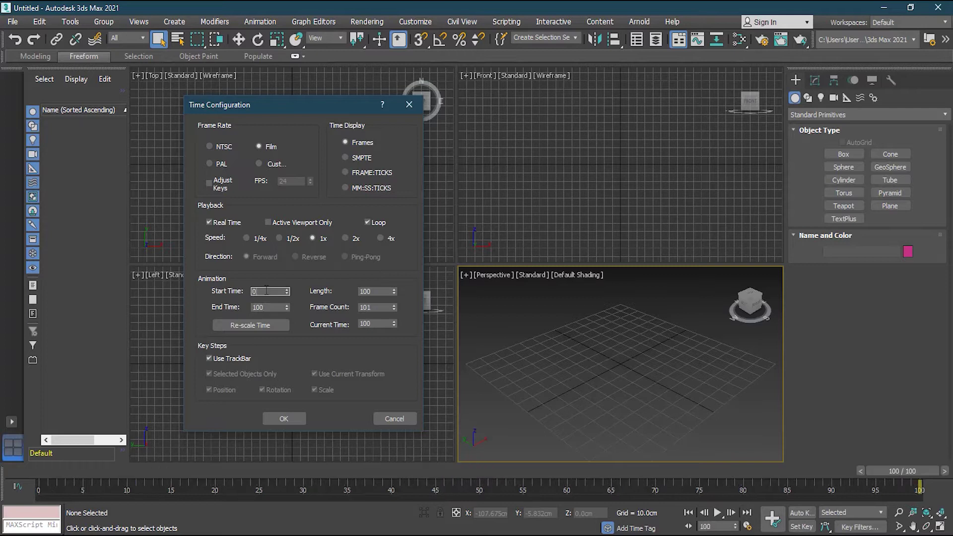
left_click(274, 311)
left_click(290, 419)
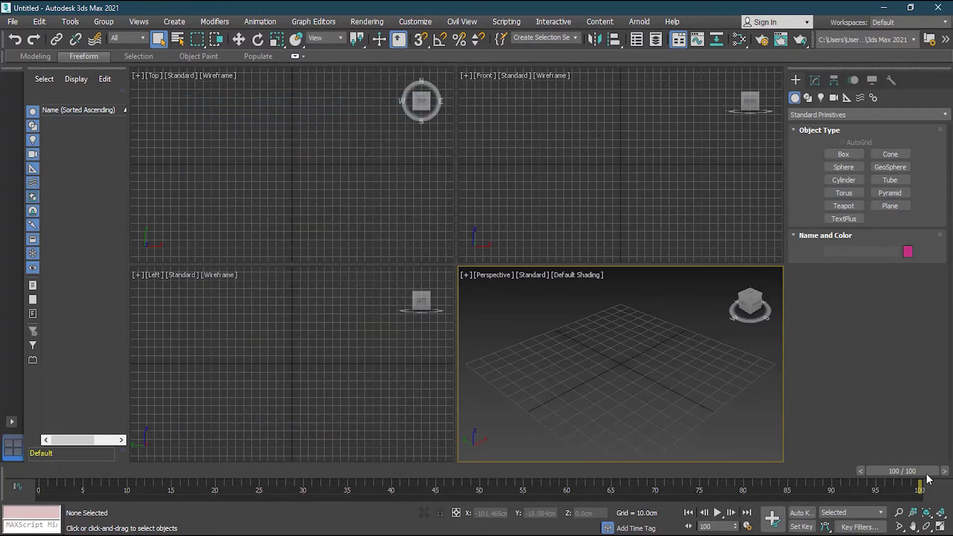
left_click_drag(923, 472, 9, 476)
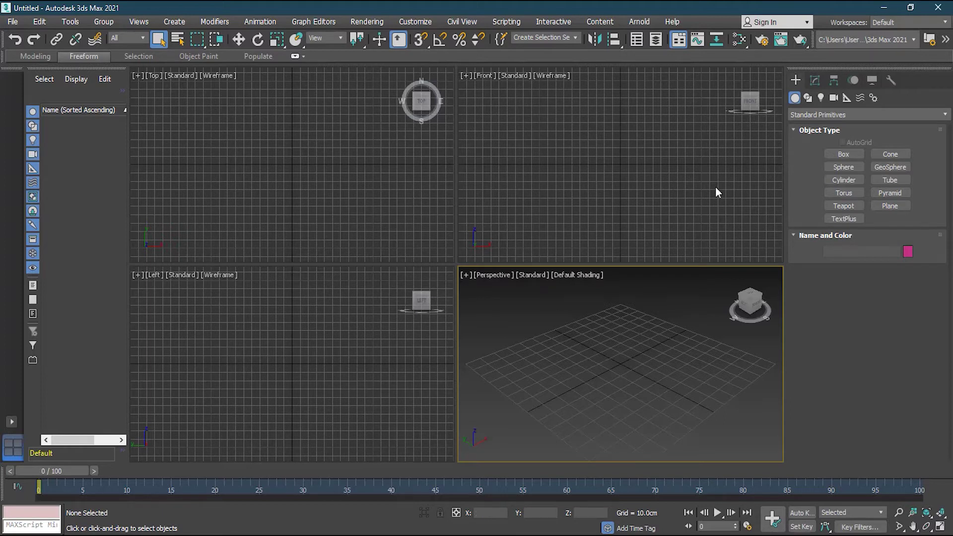
Step: Create a sphere with a radius of about 16.4 cm near the origin in the Top viewport
left_click(855, 167)
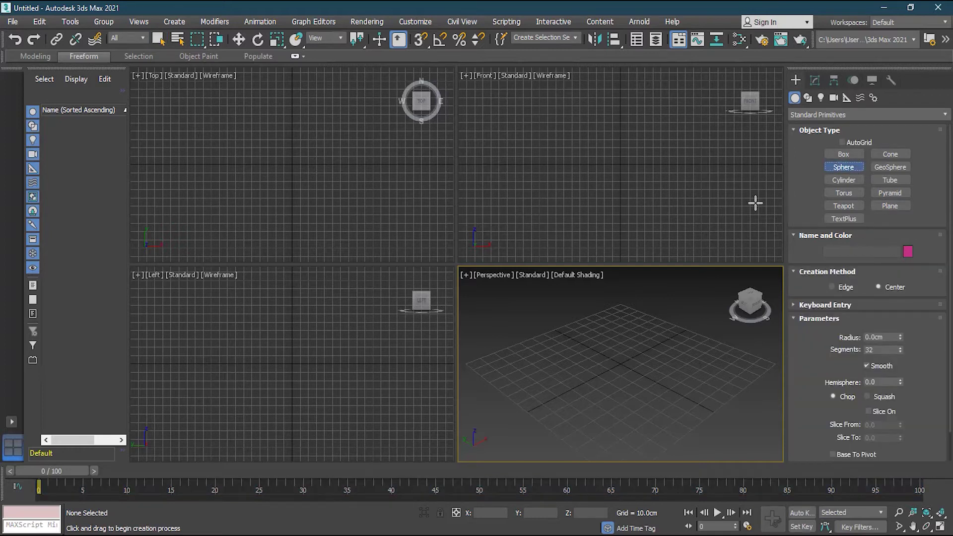
left_click_drag(290, 161, 300, 171)
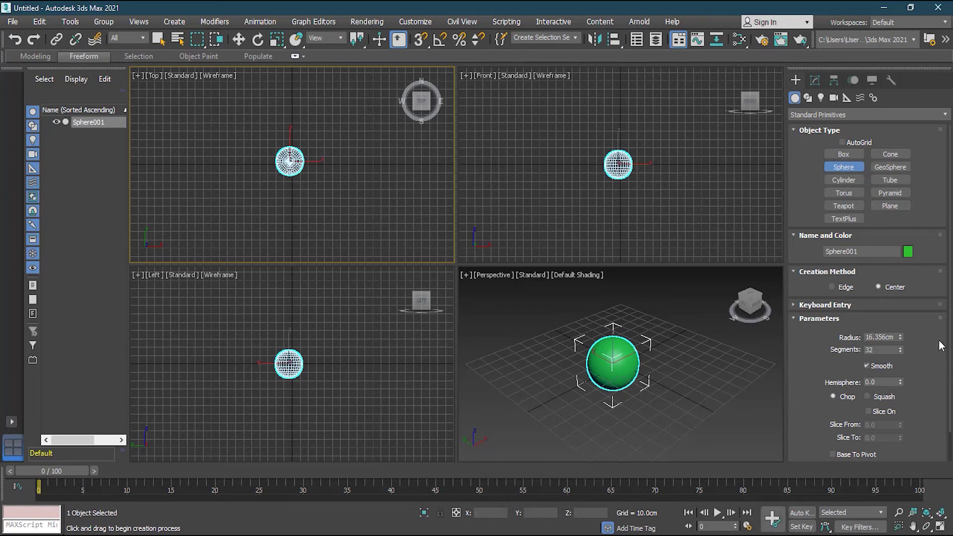
scroll(947, 401, "down", 2)
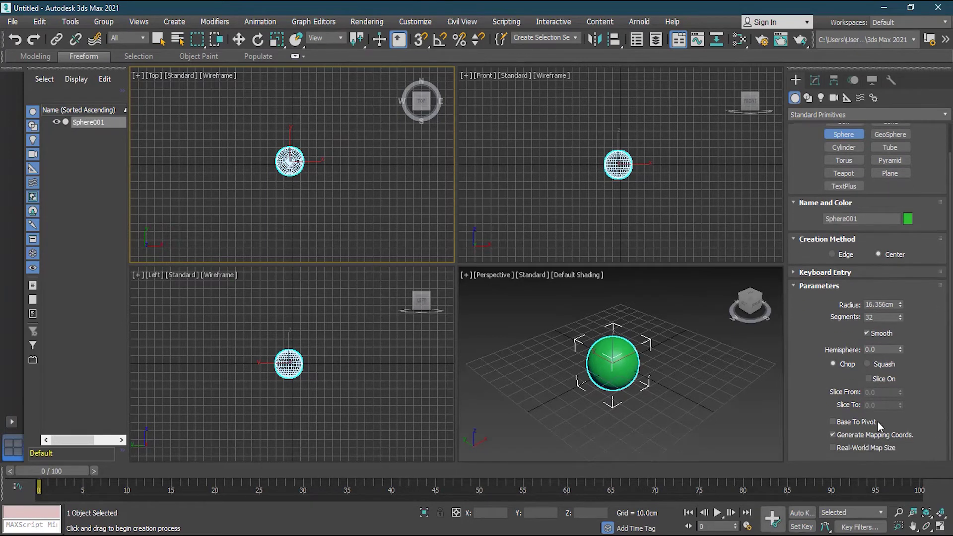
Step: Enable Base To Pivot for the sphere and place it at X 0 and Y 0, on the grid
left_click(860, 422)
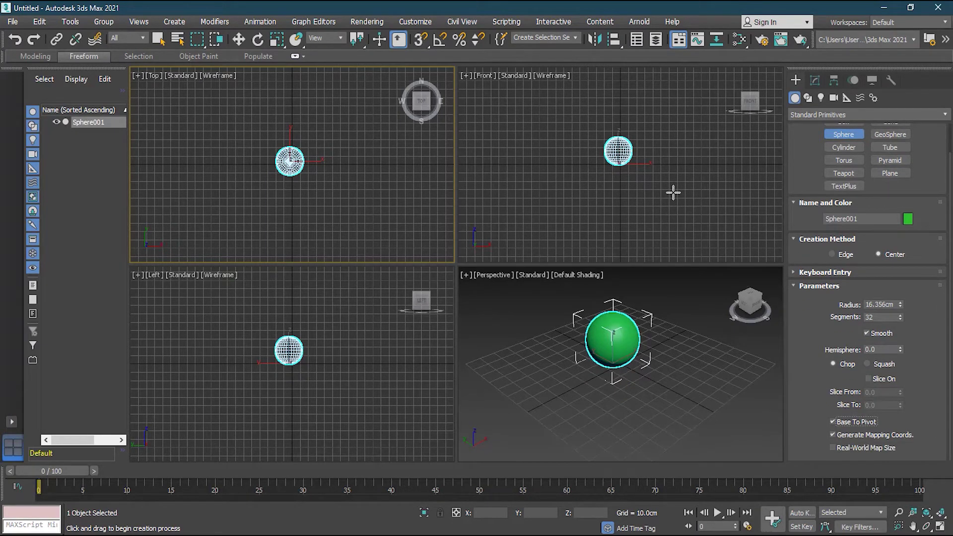
left_click(239, 39)
middle_click_drag(680, 165, 679, 220)
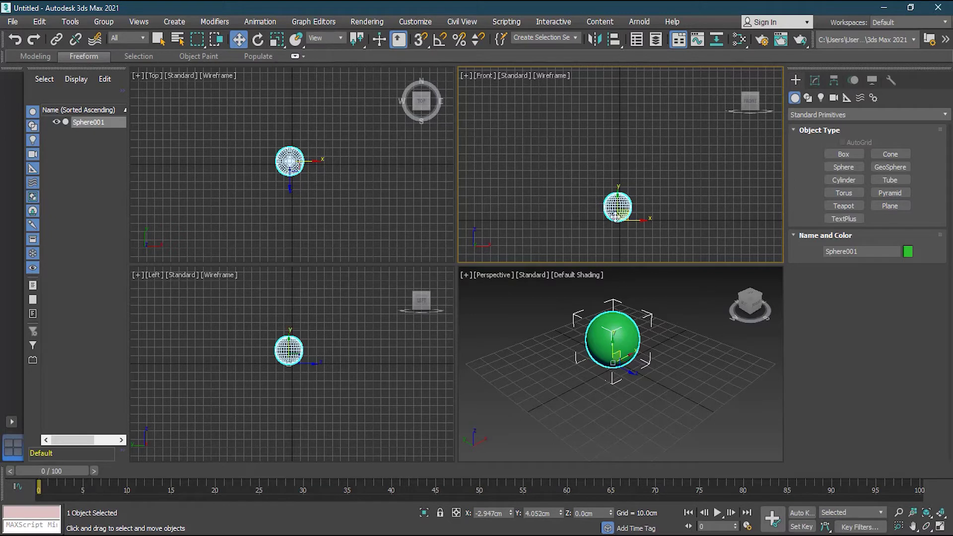
left_click_drag(505, 514, 443, 514)
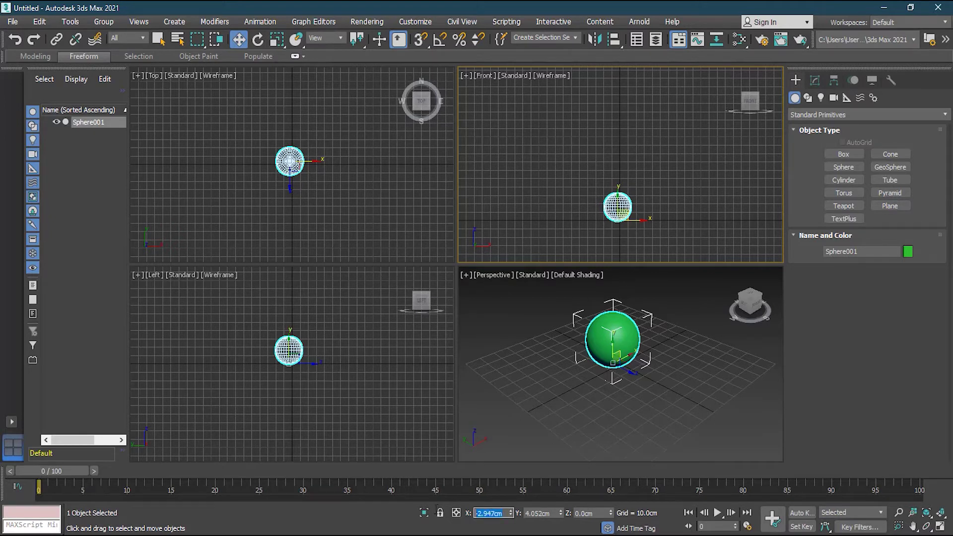
type("0")
left_click_drag(554, 514, 520, 512)
type("0")
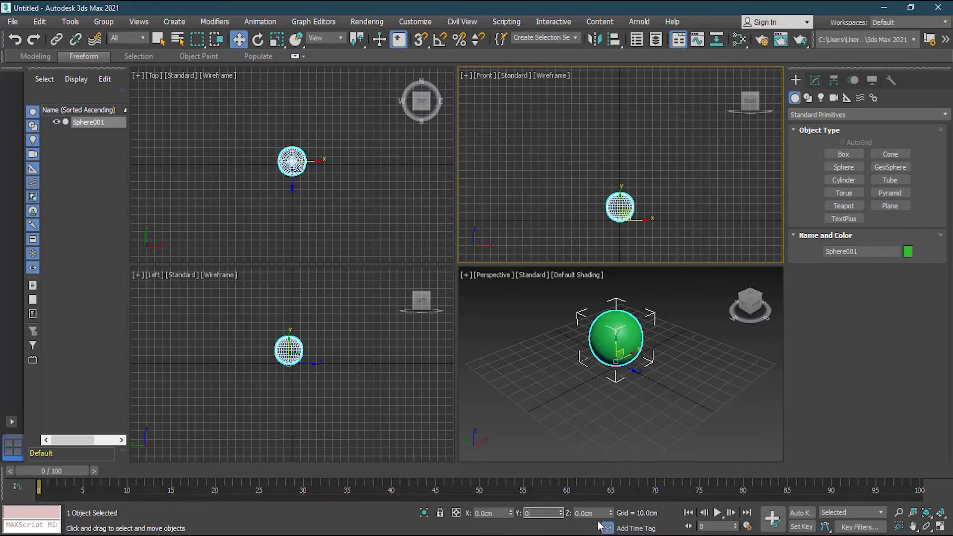
key("Tab")
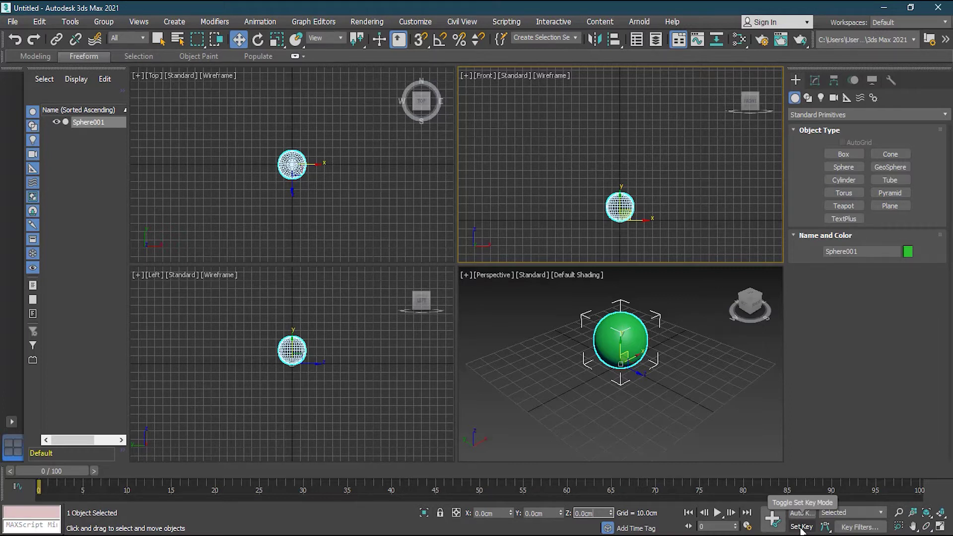
Step: Turn on Set Key mode and move the sphere along X to about -122.8 cm in the Front viewport
left_click(801, 528)
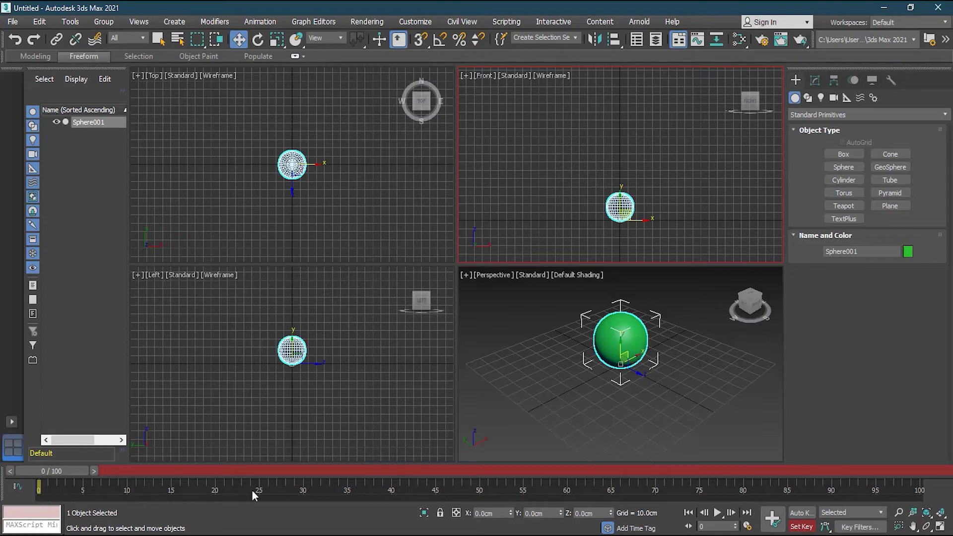
left_click(777, 522)
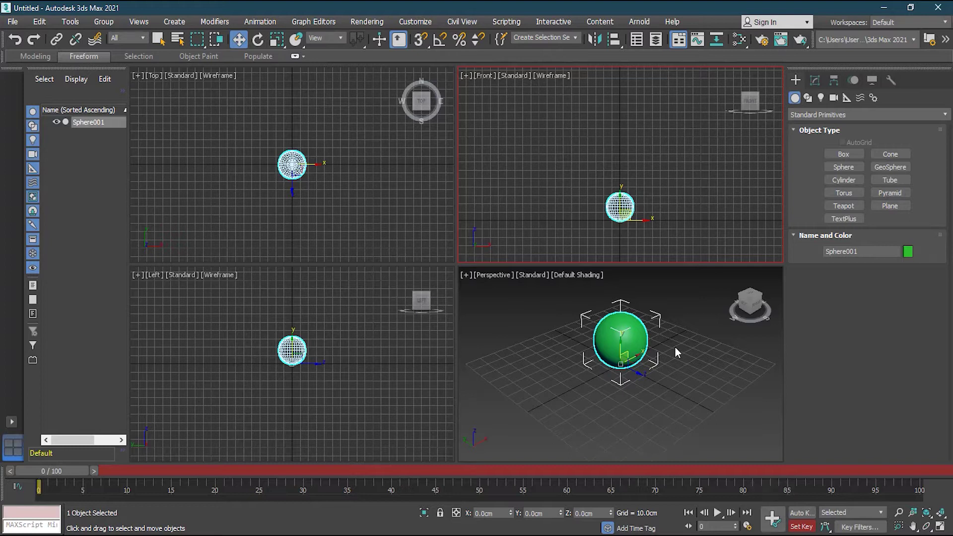
left_click_drag(642, 219, 544, 219)
scroll(588, 359, "down", 5)
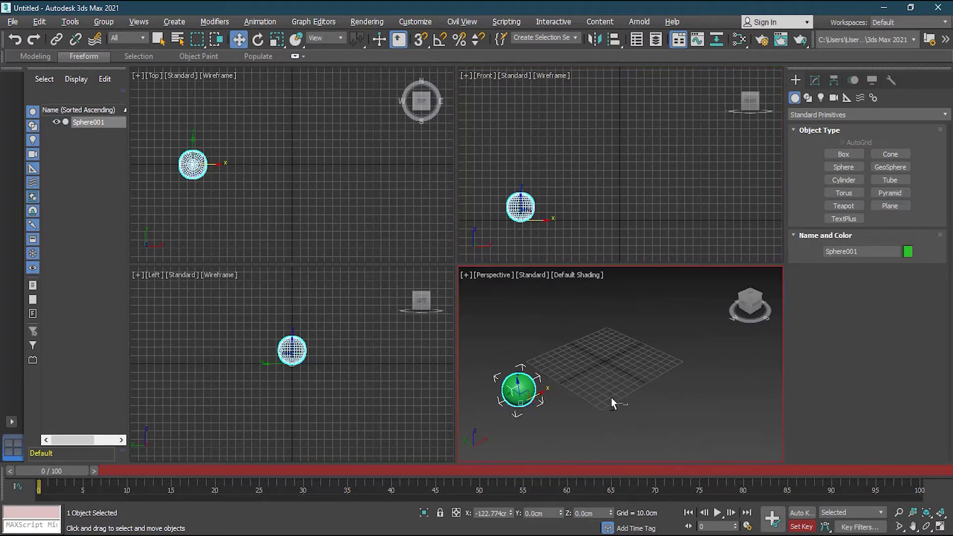
middle_click_drag(674, 408, 665, 361, "alt")
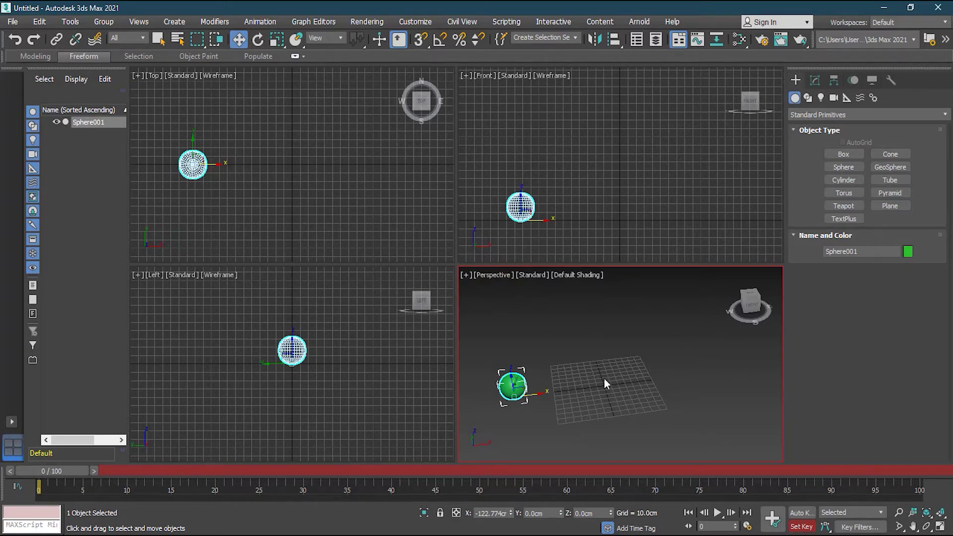
middle_click_drag(594, 332, 629, 342, "alt")
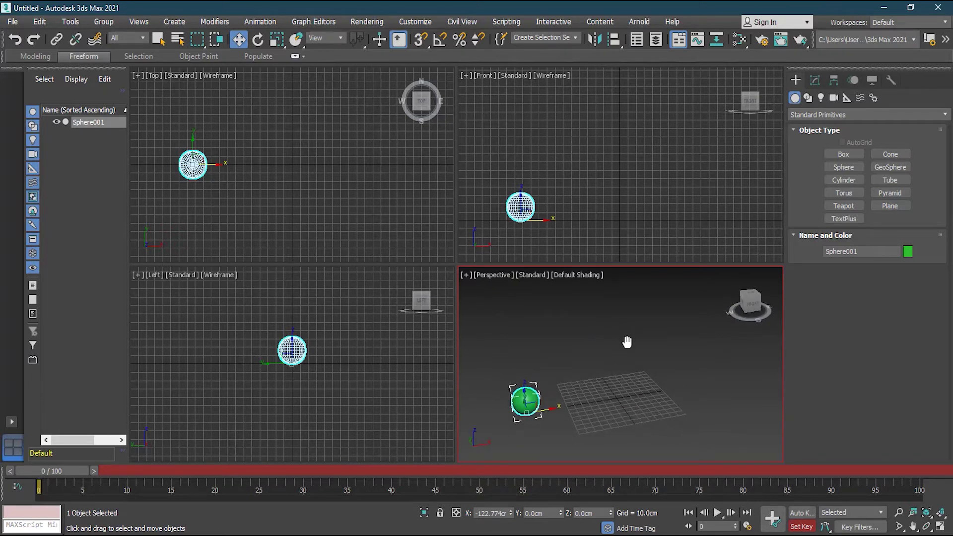
scroll(628, 342, "up", 3)
scroll(577, 336, "down", 2)
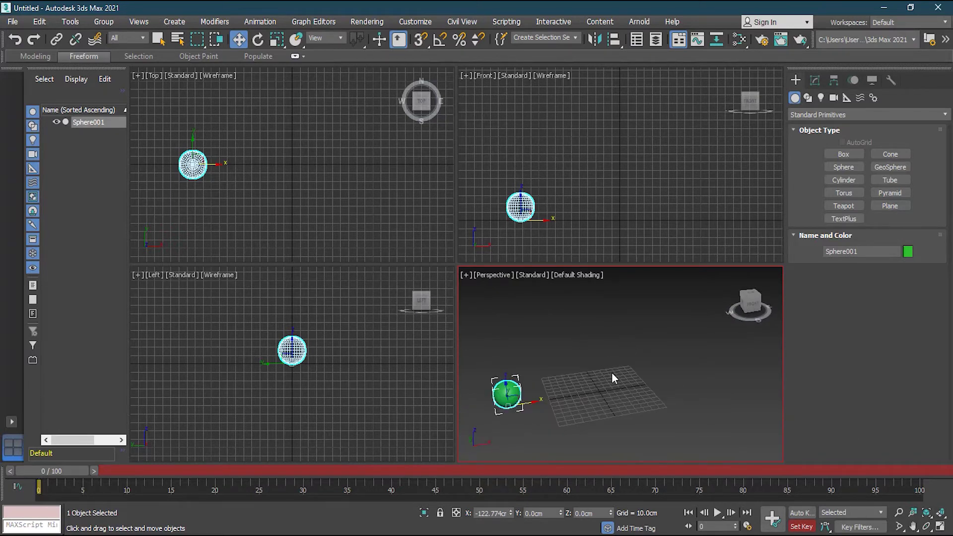
scroll(636, 381, "down", 2)
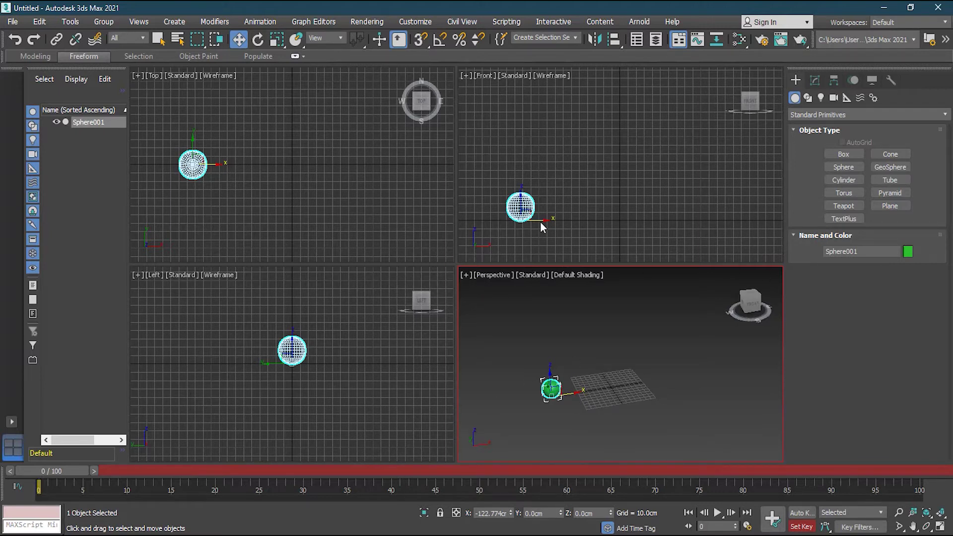
Step: Move the sphere to about X -176.9 cm and Z 120.1 cm, and set a key at frame 0
left_click_drag(540, 222, 496, 219)
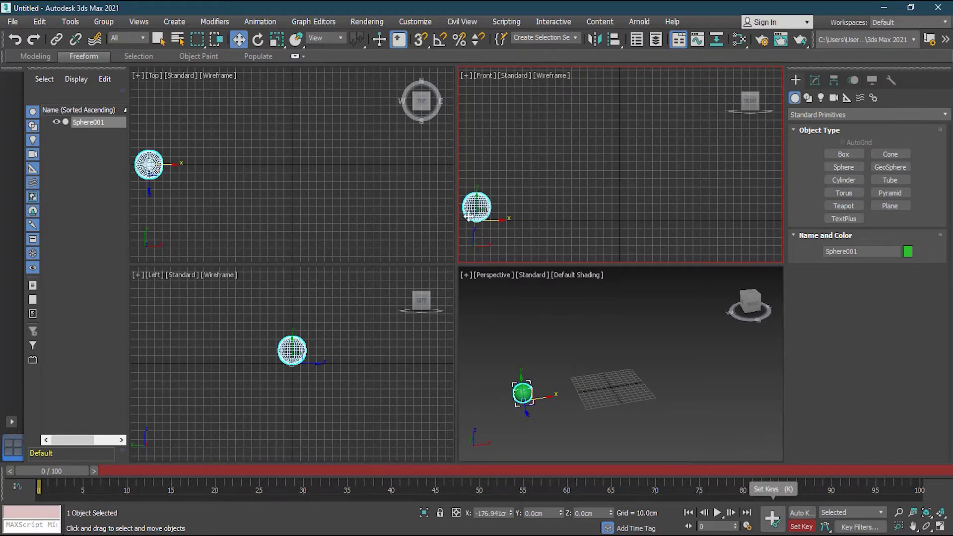
left_click_drag(476, 197, 473, 95)
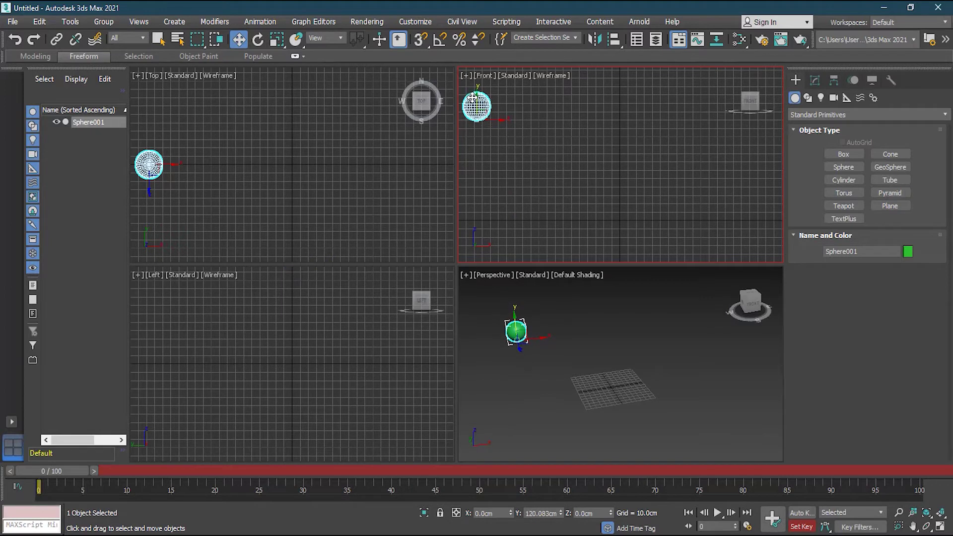
left_click(772, 522)
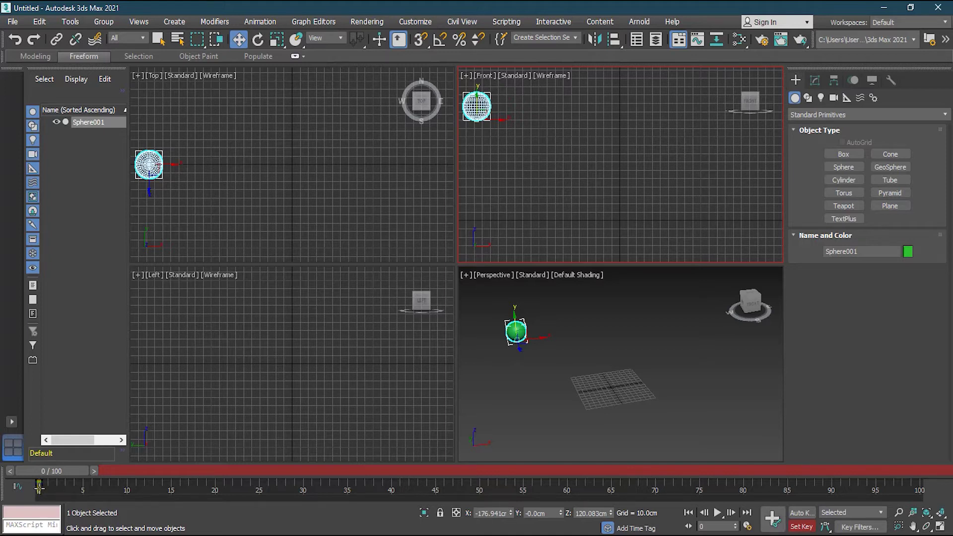
Step: At frame 5, lower the sphere to about X -100.9 cm and Z 1.6 cm, and set a key
left_click_drag(63, 470, 109, 468)
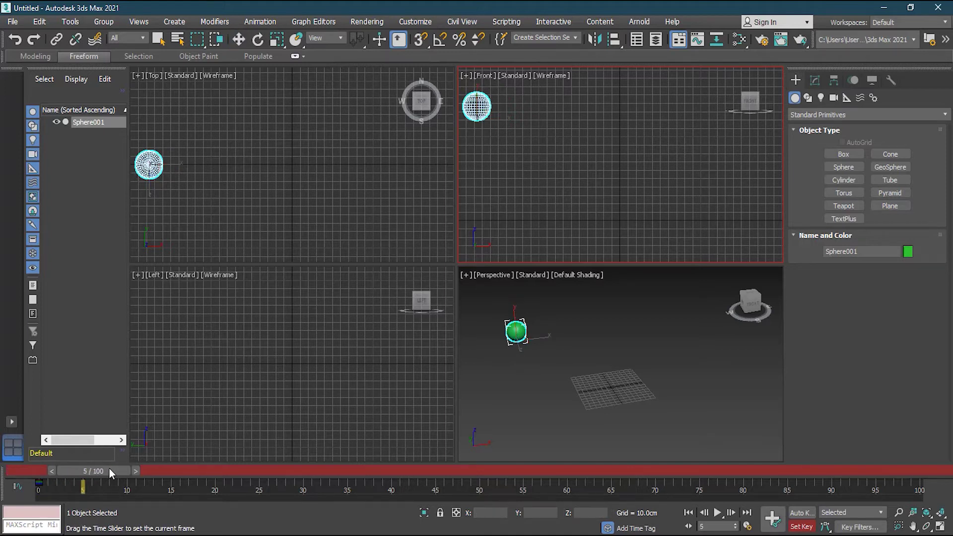
key("w")
left_click_drag(477, 106, 478, 205)
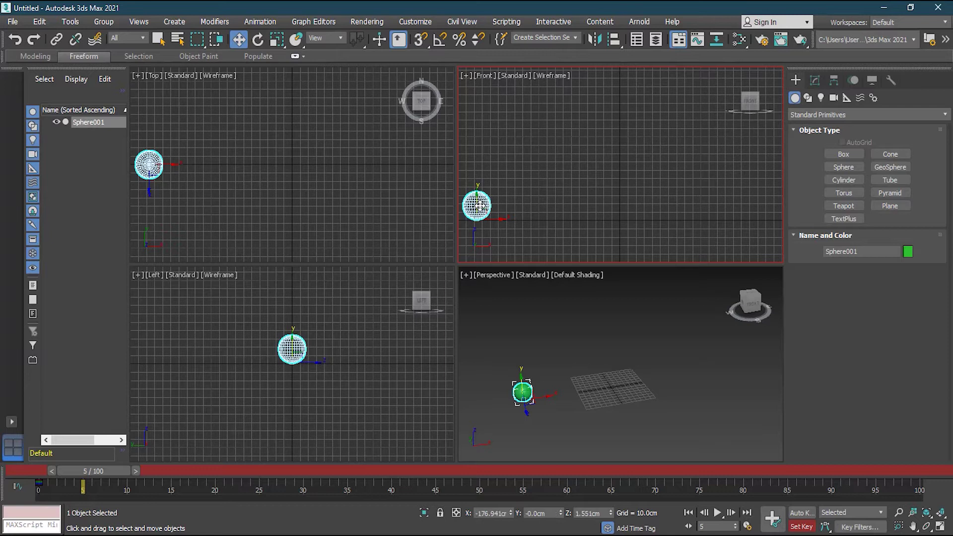
left_click_drag(493, 217, 568, 219)
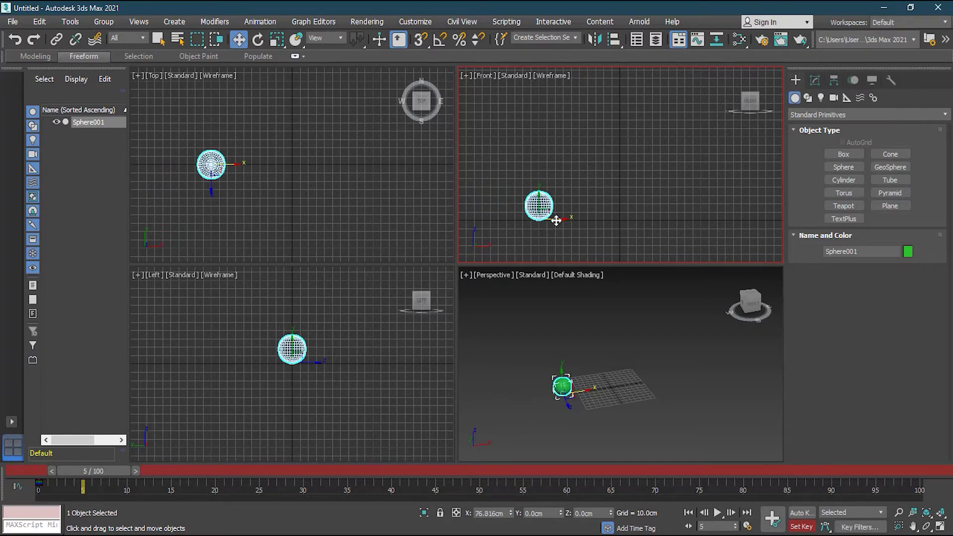
left_click(770, 524)
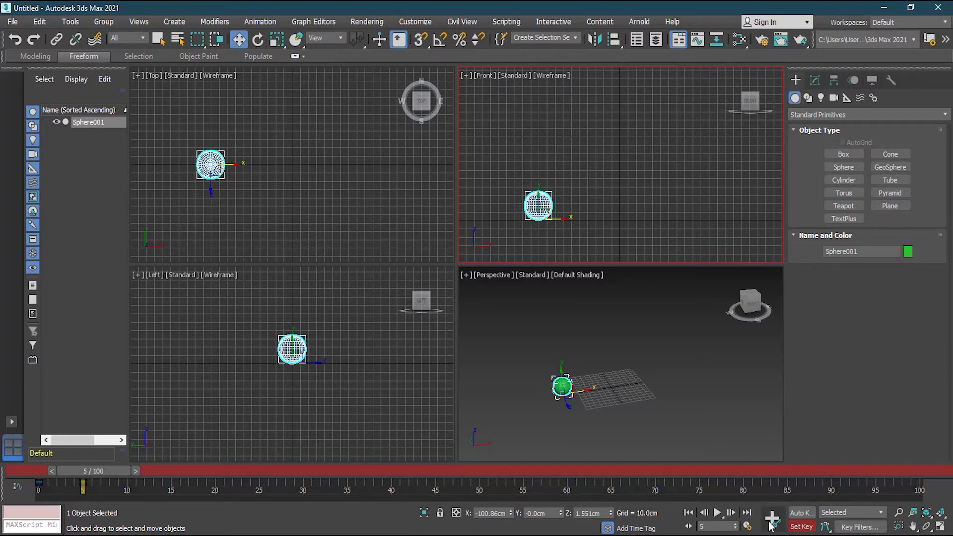
Step: At frame 10, raise the sphere to about X 0.1 cm and Z 72.4 cm, and set a key
left_click_drag(110, 472, 151, 472)
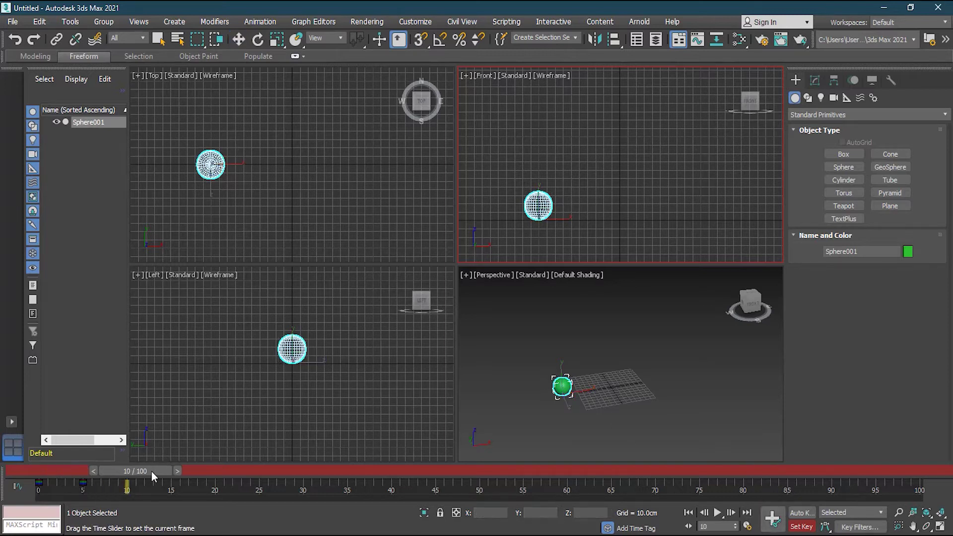
left_click_drag(546, 209, 629, 152)
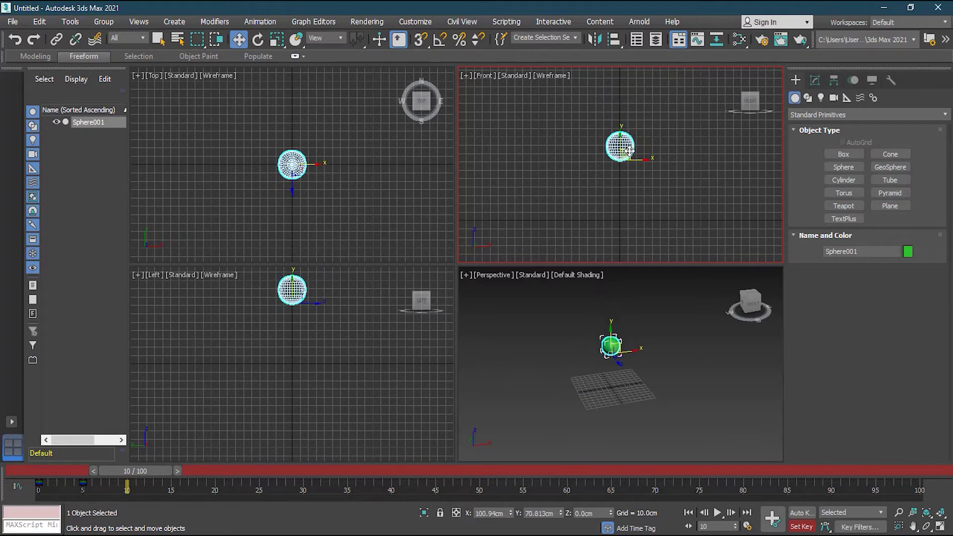
left_click(771, 528)
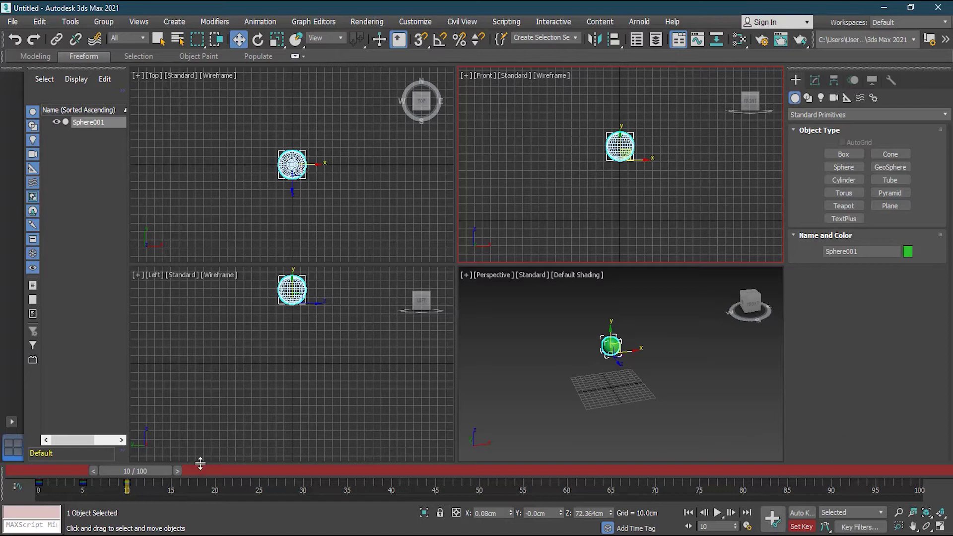
Step: At frame 15, move the sphere to X about 108.9 cm, set its Z position to 0, and set a key
left_click_drag(168, 470, 195, 472)
key("w")
left_click_drag(634, 157, 721, 214)
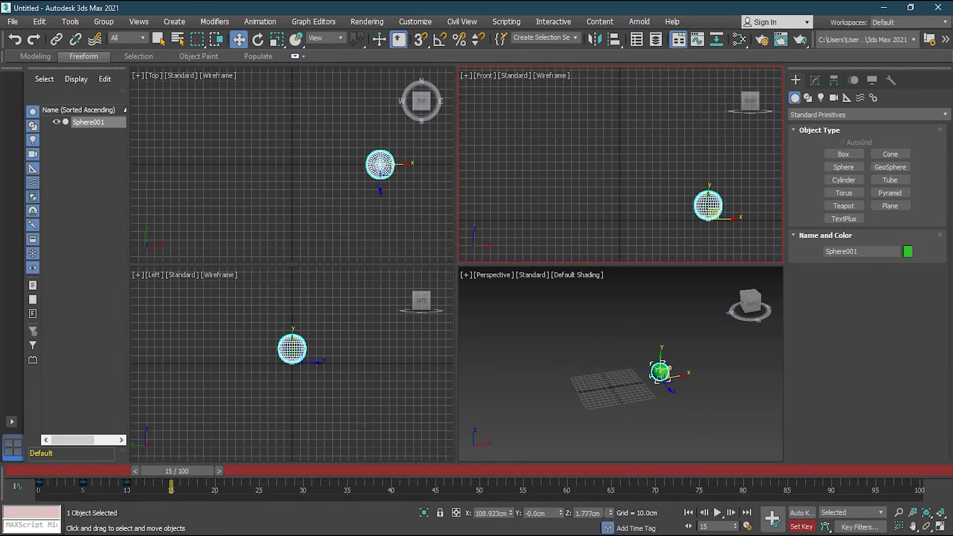
left_click_drag(603, 514, 556, 512)
type("0")
key("Return")
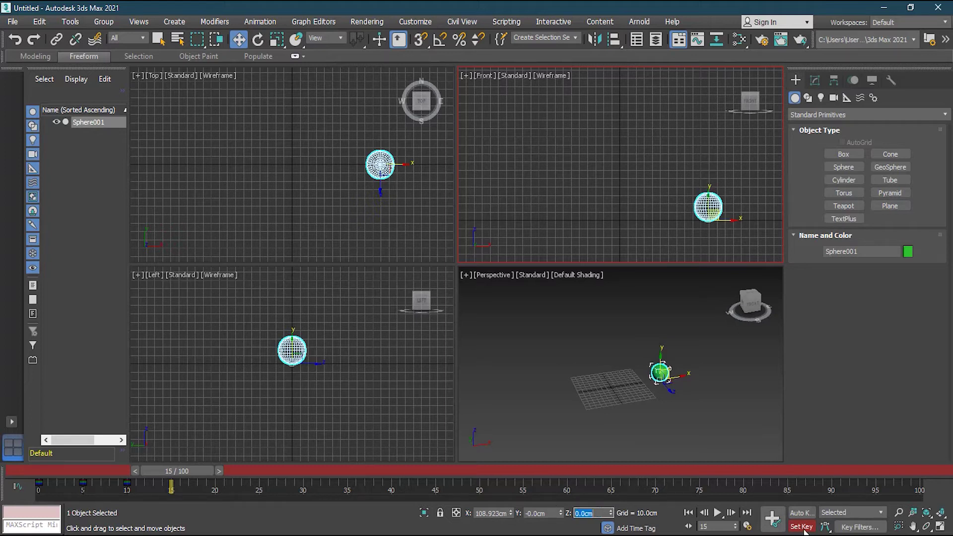
left_click(778, 521)
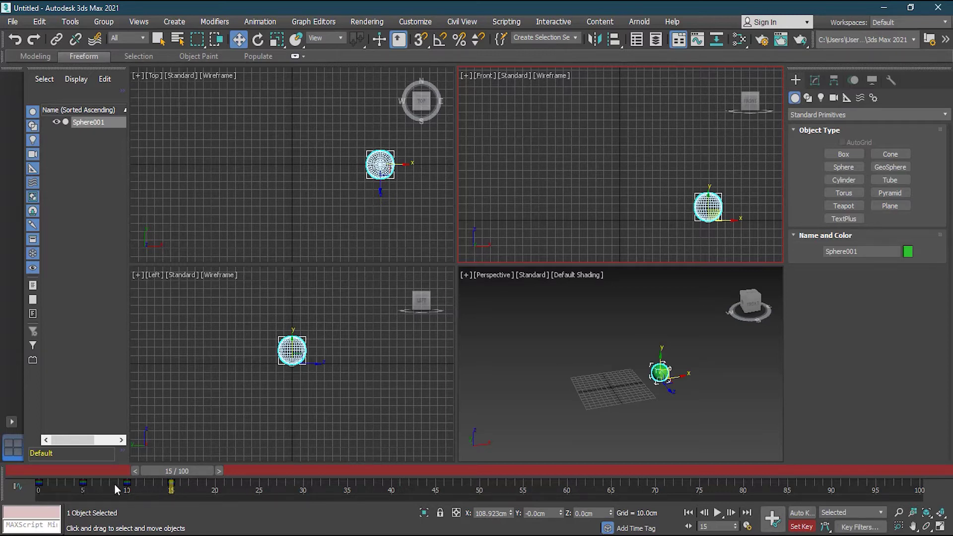
Step: Turn on Key Mode and step back through the sphere's keys to frame 5
left_click(689, 527)
mouse_move(204, 472)
left_mouse_down()
mouse_move(174, 472)
mouse_move(203, 472)
left_mouse_up()
key("w")
left_click(704, 515)
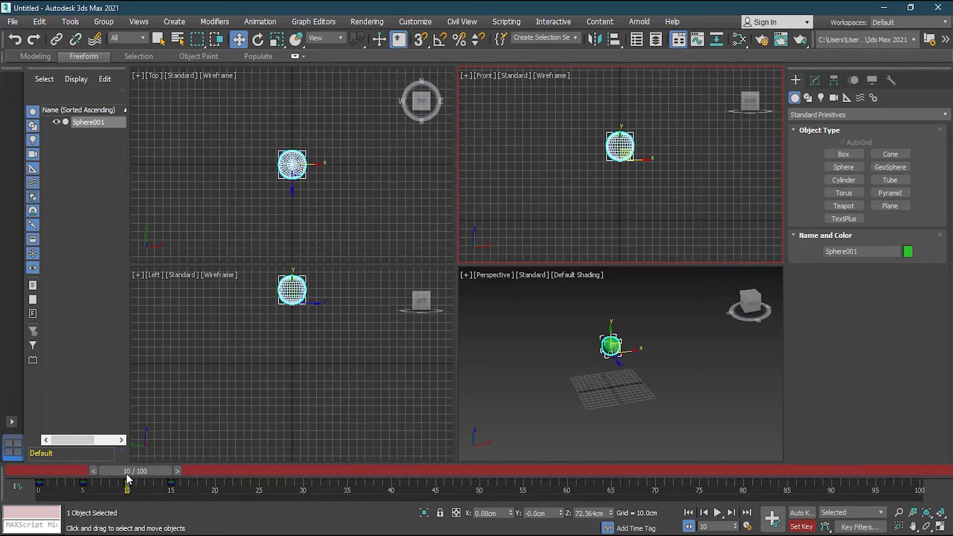
left_click(705, 514)
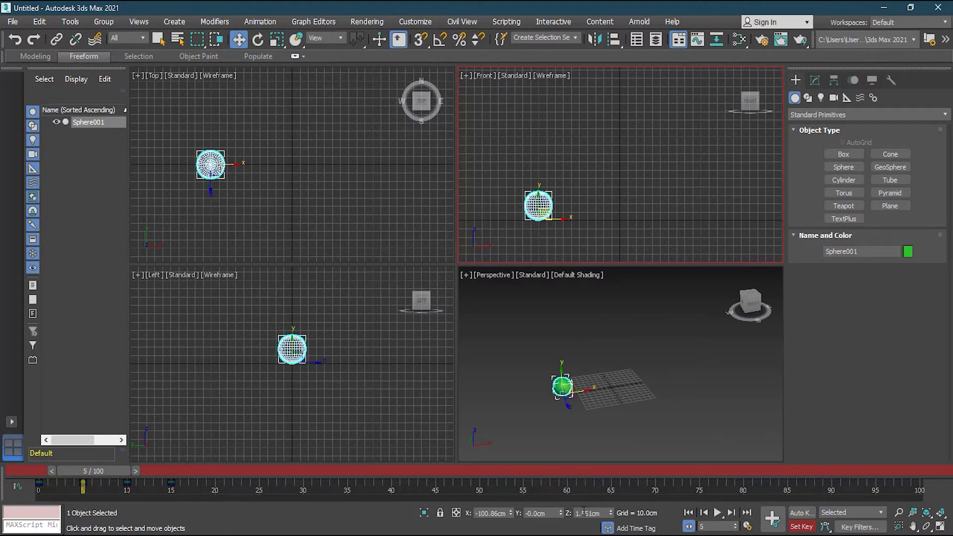
Step: Set the sphere's Z position to 0 at frame 5
left_click(602, 513)
type("0")
key("Return")
Step: Return to frame 0, turn off Set Key mode, and play the bounce animation before rewinding it to the start
left_click_drag(102, 475, 47, 475)
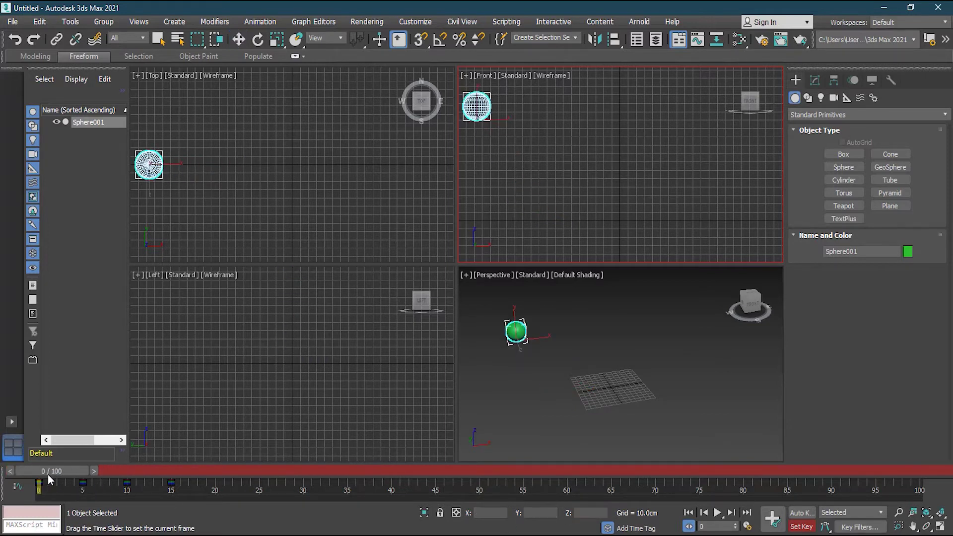
left_click(799, 527)
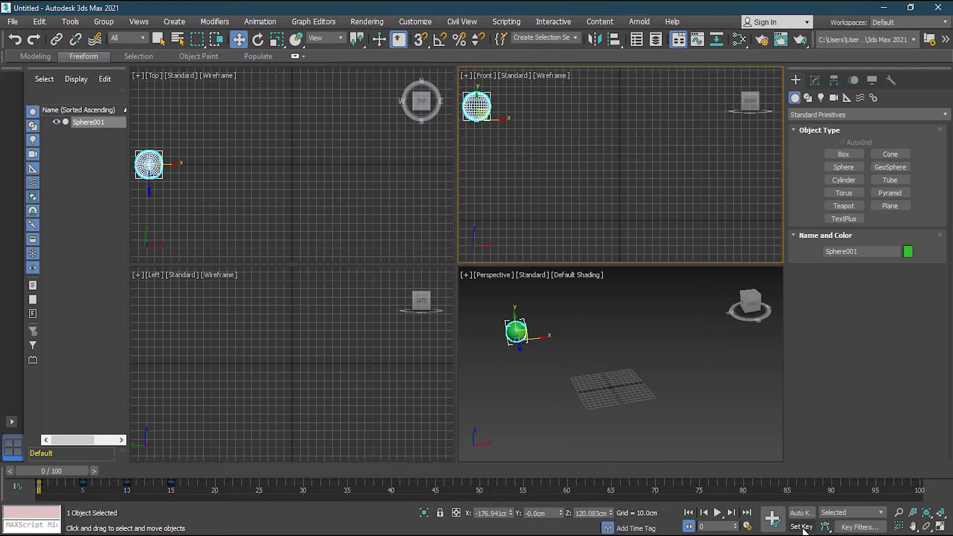
left_click(719, 513)
left_click(719, 513)
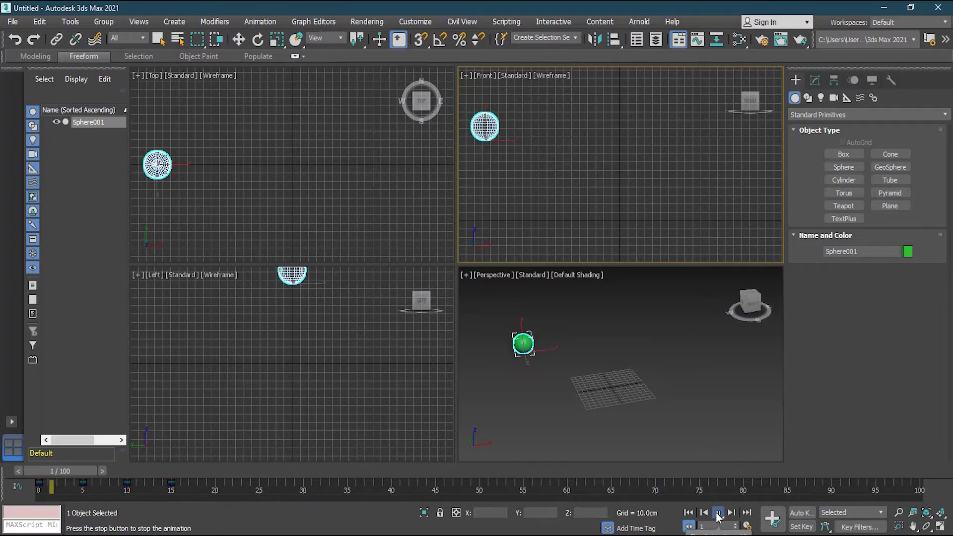
left_click(717, 514)
left_click(689, 514)
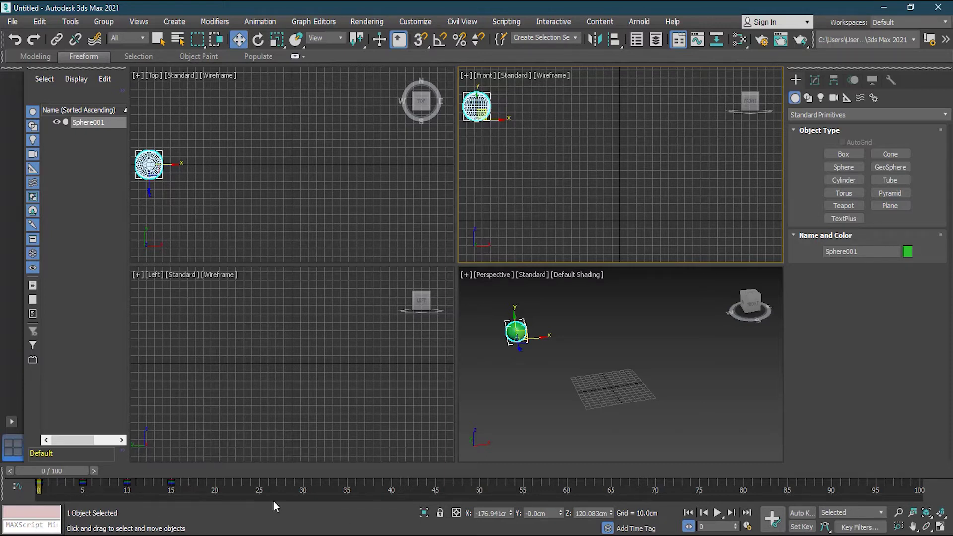
Step: Examine the track bar's Configure options and the selection range of the sphere's keys, leaving the keys deselected
right_click(295, 498)
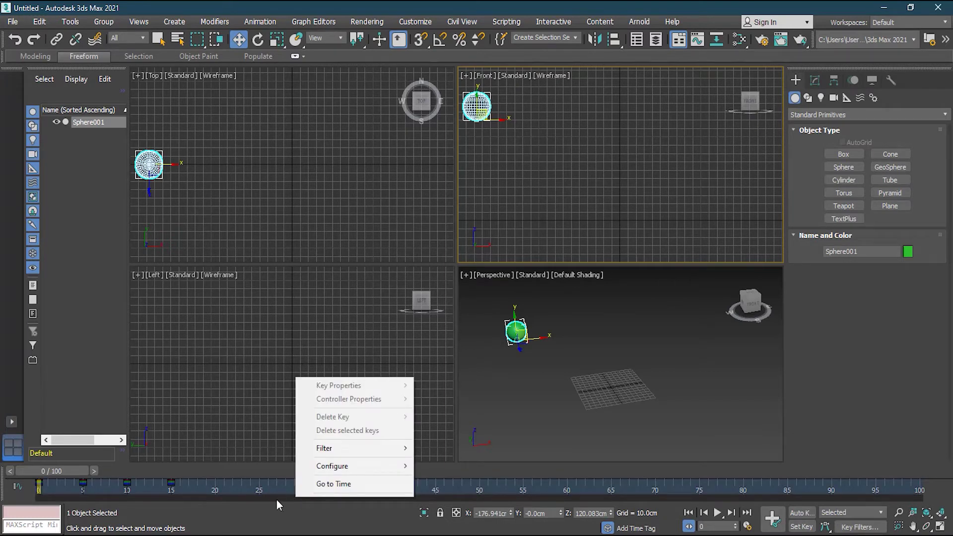
mouse_move(341, 473)
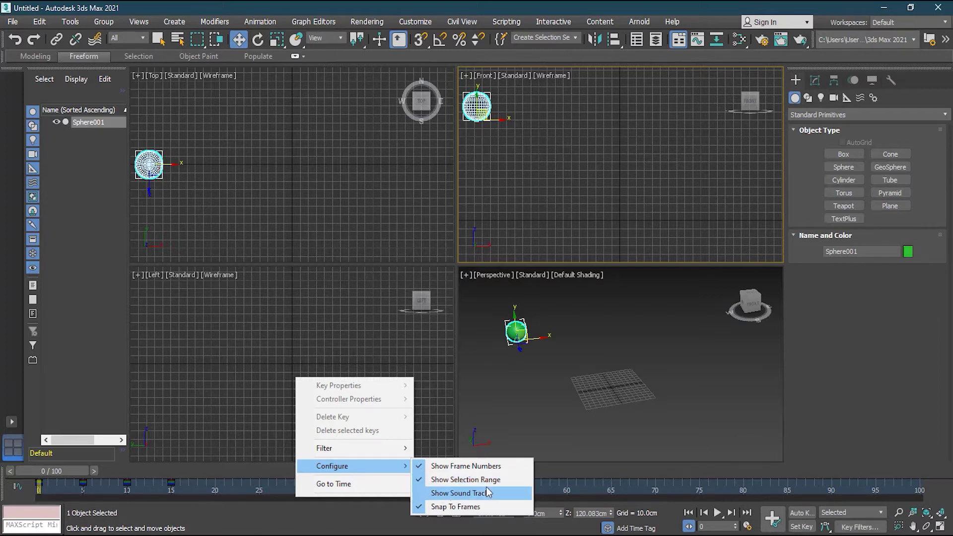
left_click(299, 504)
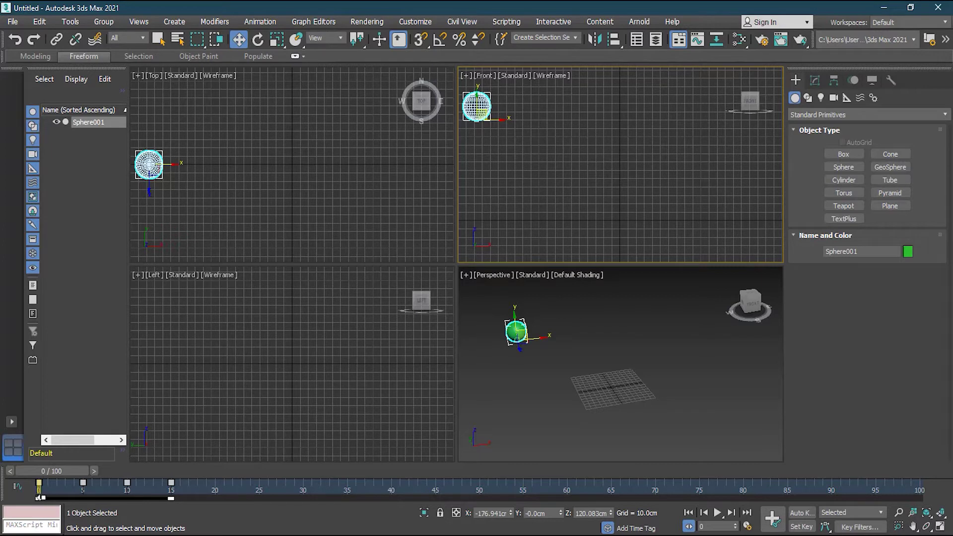
left_click(177, 499)
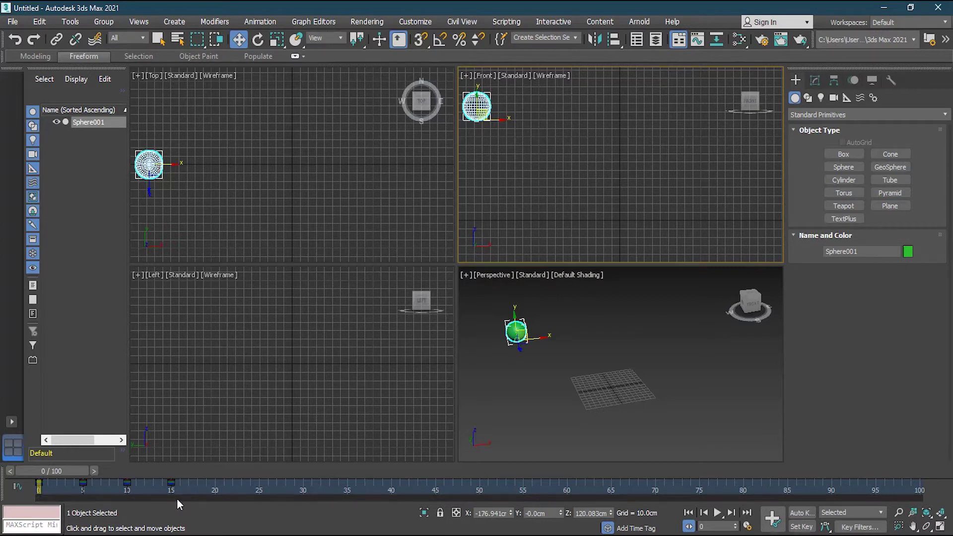
Step: Select all of the sphere's keys and stretch their range along the track bar so the last key falls on frame 60
left_click_drag(25, 499, 24, 499)
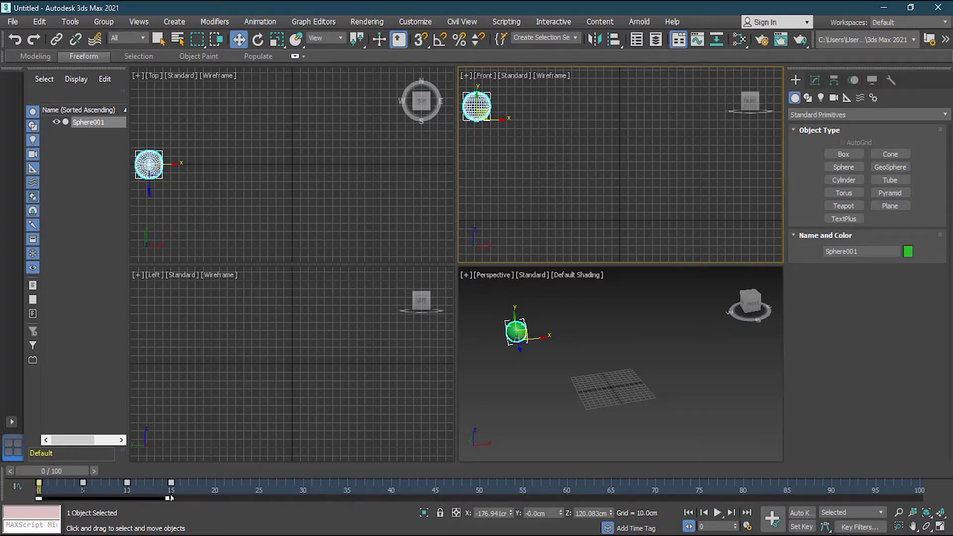
left_click_drag(171, 499, 565, 500)
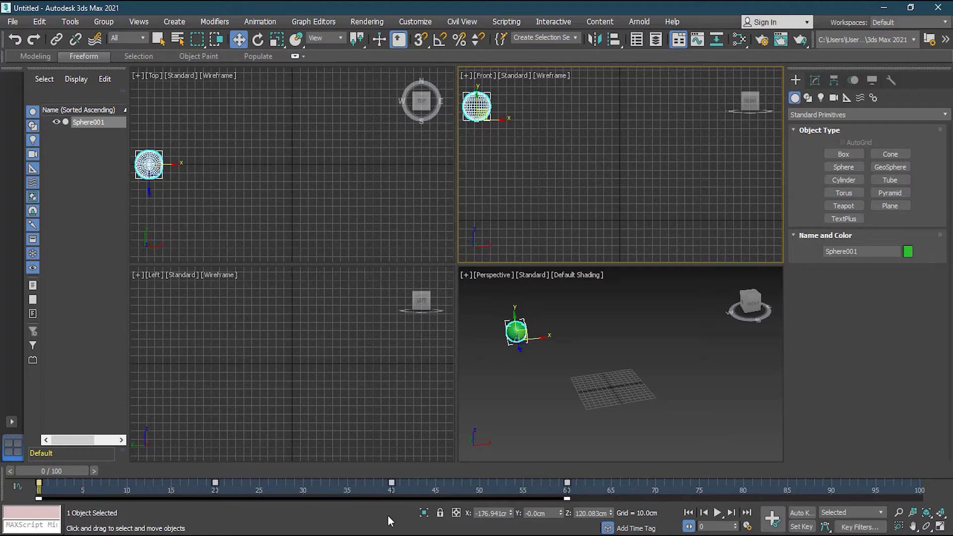
mouse_move(392, 482)
left_mouse_down()
mouse_move(431, 482)
mouse_move(391, 484)
left_mouse_up()
left_click(550, 460)
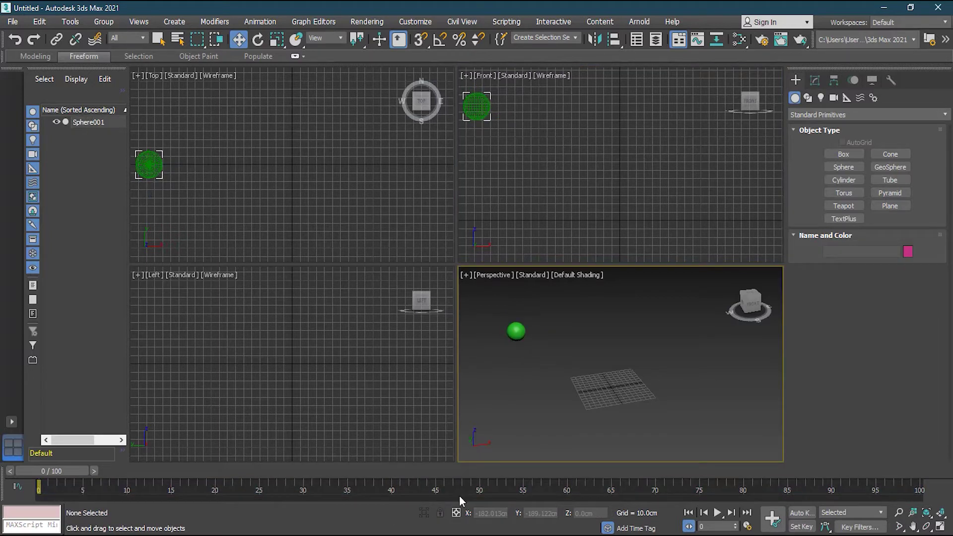
Step: Reselect the sphere, undo the last key edit, and select only its key at frame 40
left_click(517, 333)
left_click_drag(400, 483, 430, 484)
key("ctrl+z")
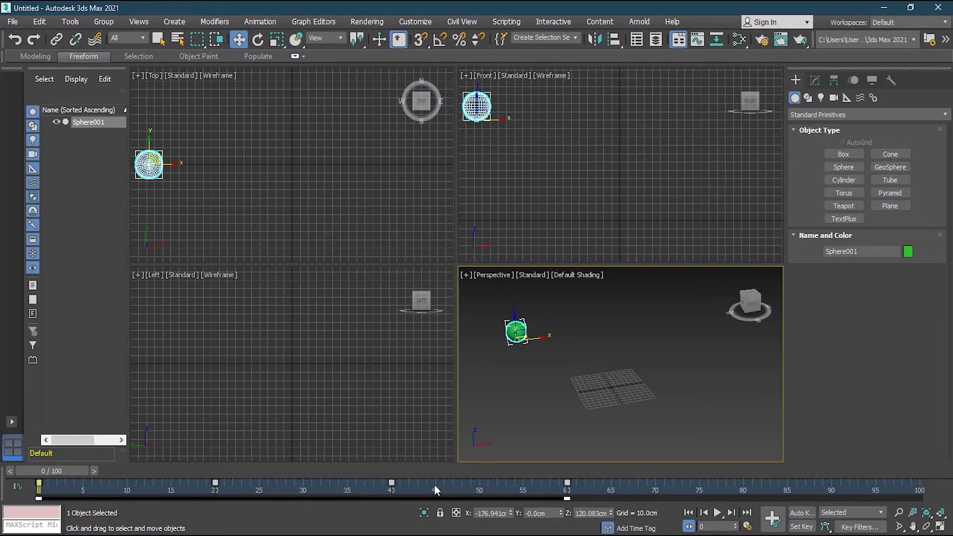
left_click(579, 491)
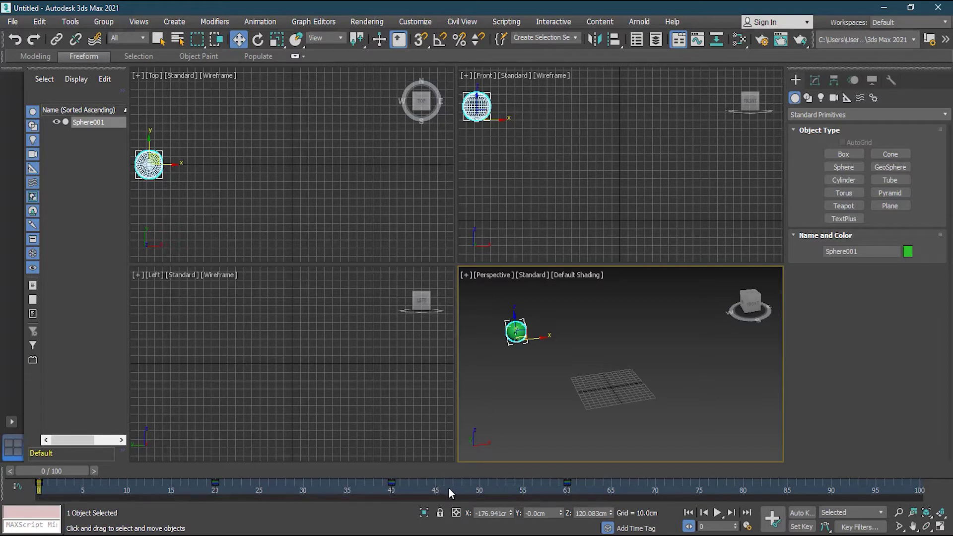
left_click(393, 483)
mouse_move(400, 482)
left_mouse_down()
mouse_move(332, 484)
mouse_move(391, 489)
left_mouse_up()
Step: Play the slowed bounce animation, stop it, and rewind to frame 0
left_click(718, 513)
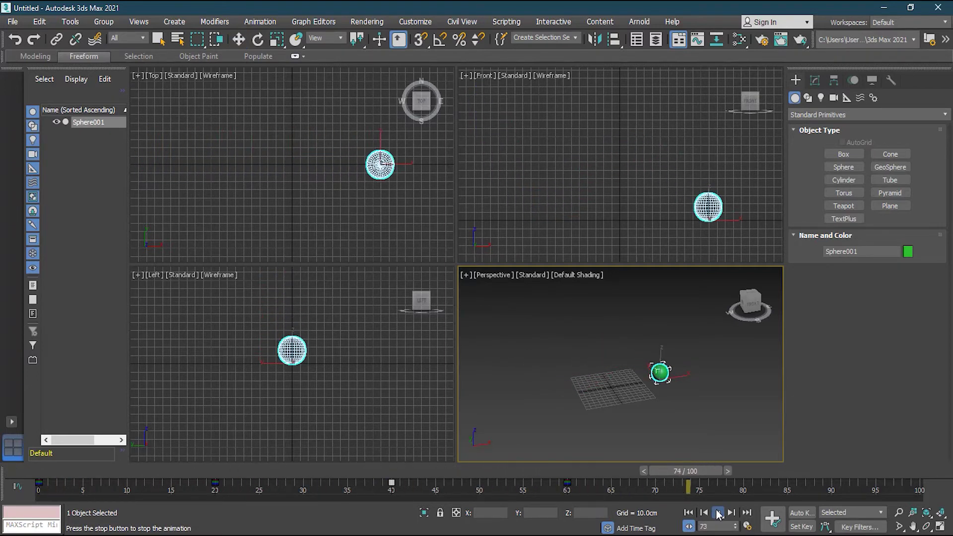
left_click(718, 513)
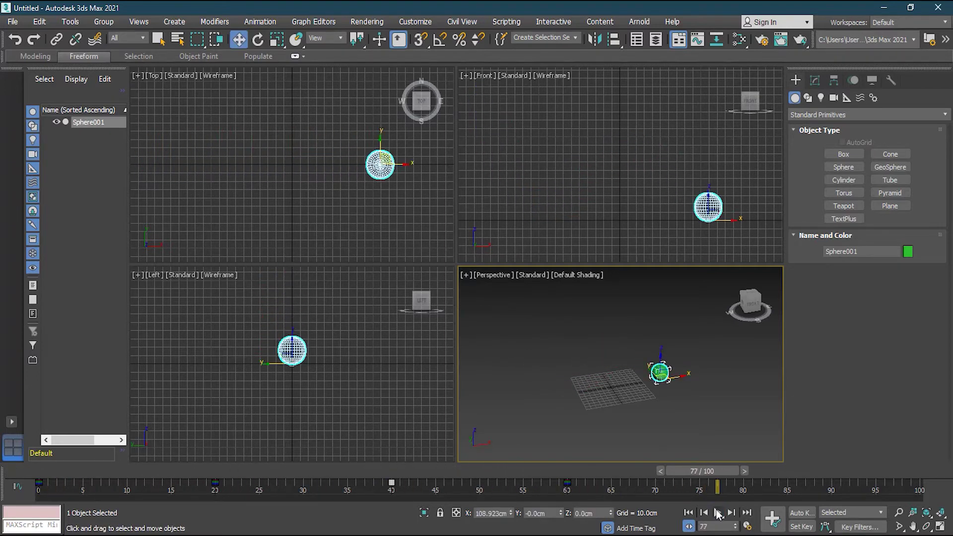
left_click(688, 513)
Step: Delete all of the sphere's keys and scrub the timeline to frame 100 and back to frame 0
left_click_drag(616, 489, 50, 530)
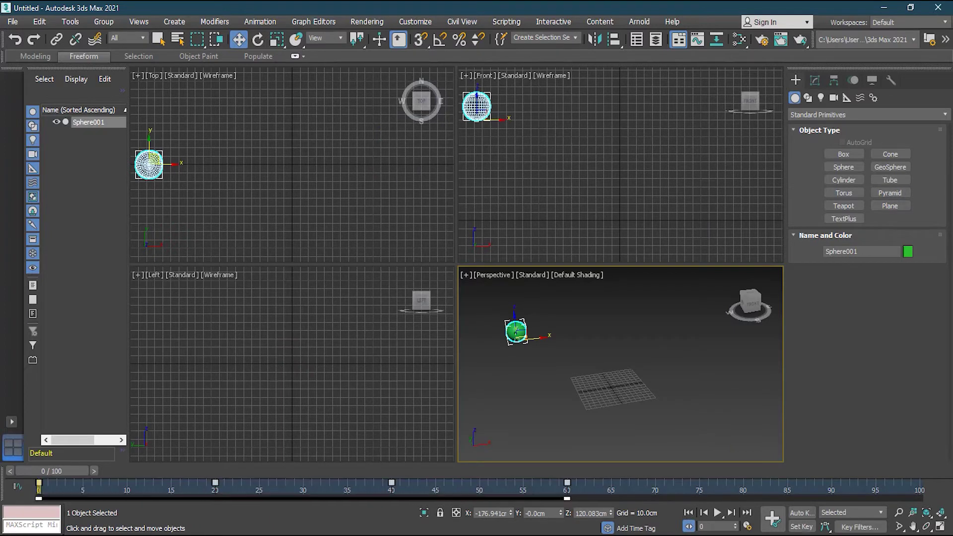
key("Delete")
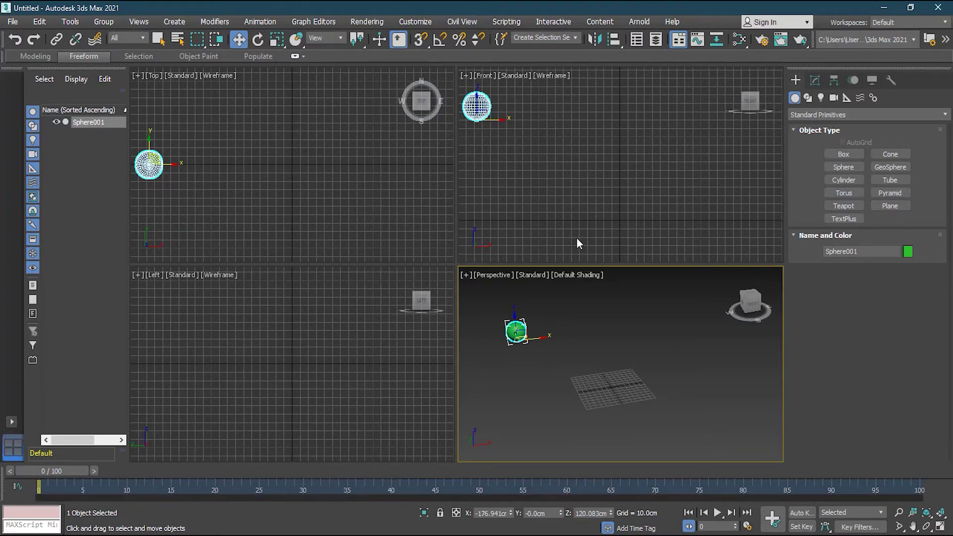
left_click(519, 169)
left_click(478, 105)
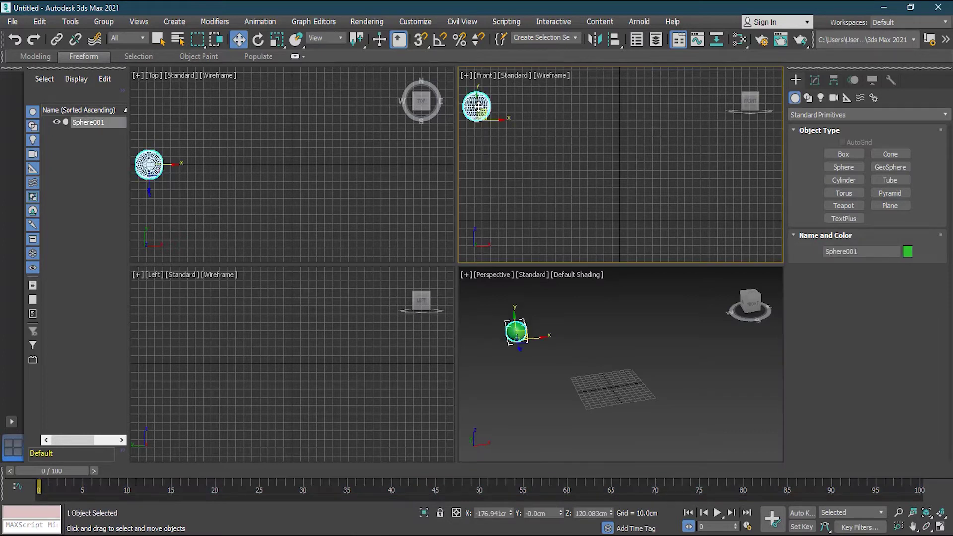
key("q")
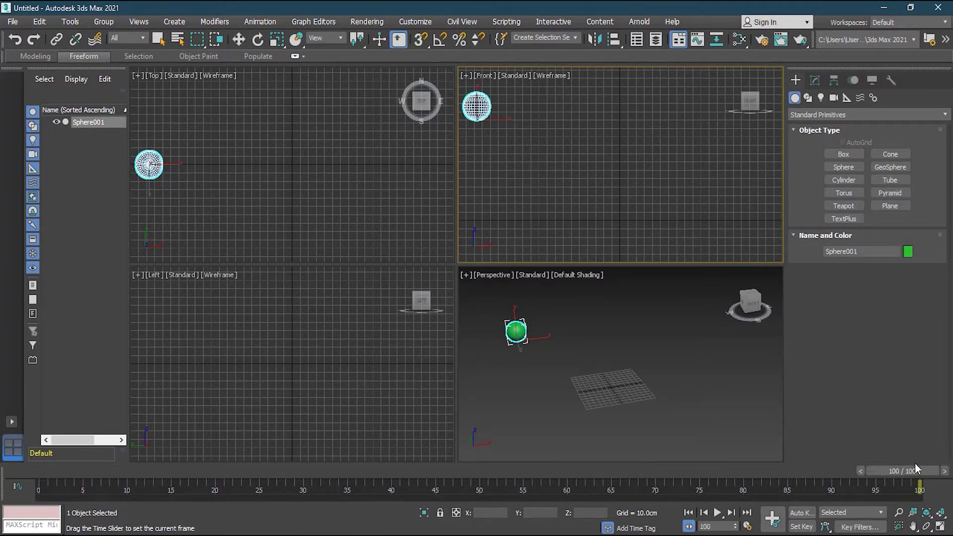
key("w")
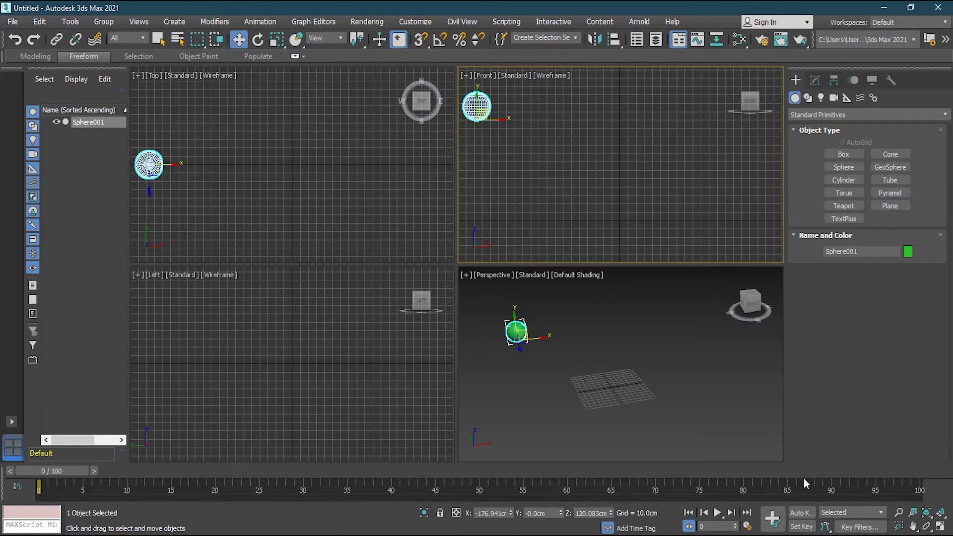
Step: Set a key for the sphere at frame 0 and turn on Auto Key mode
left_click(778, 522)
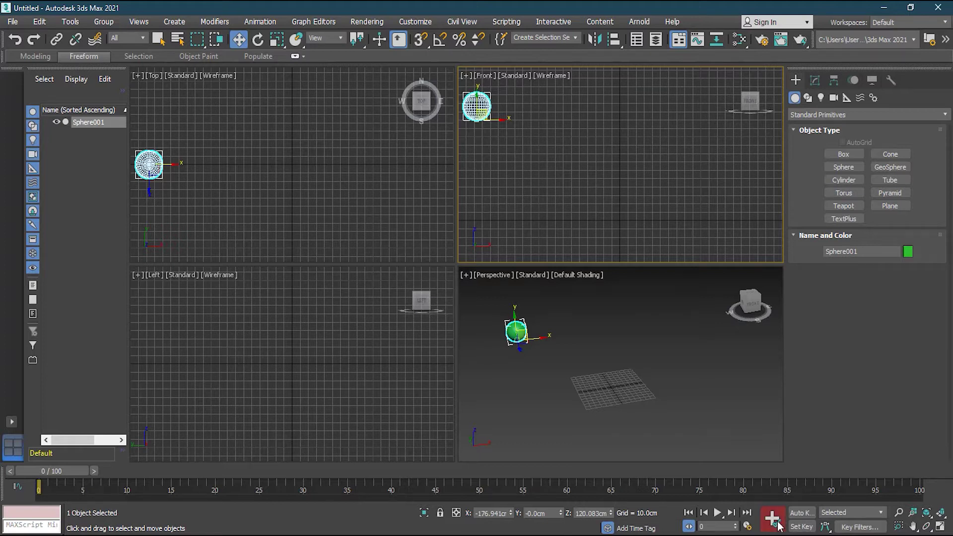
left_click(809, 516)
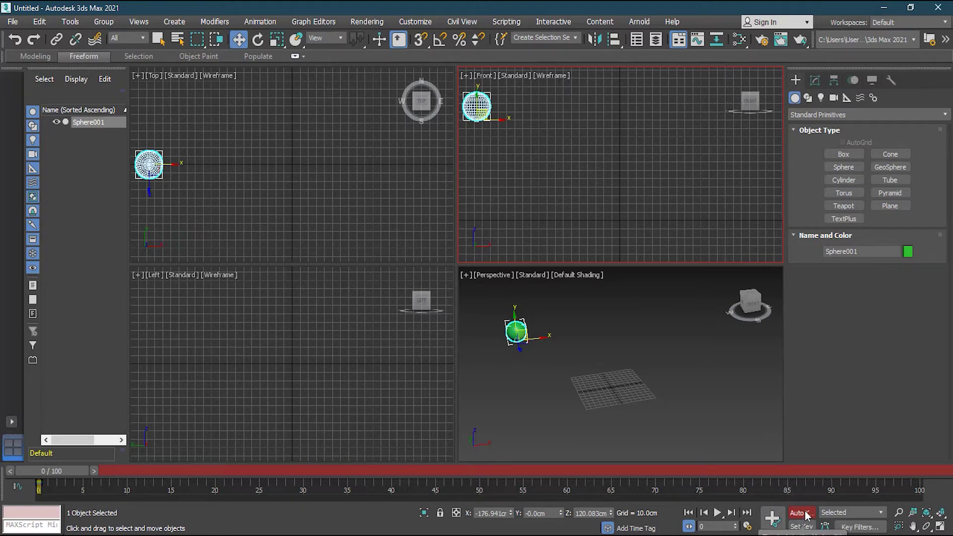
Step: At frame 10, move the sphere in the Front view to about X -144 cm and set its Z position to 0
left_click_drag(64, 474, 150, 470)
key("w")
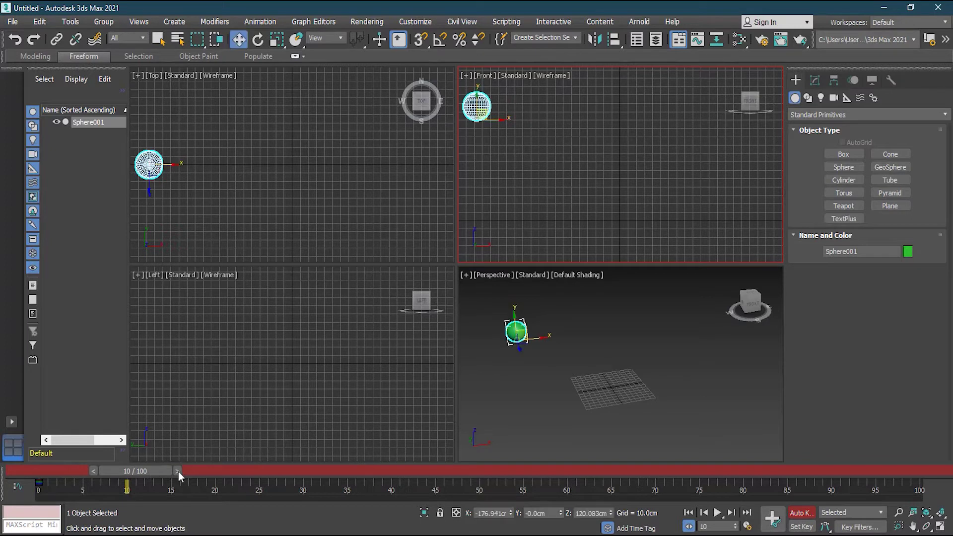
left_click_drag(492, 127, 519, 228)
double_click(604, 512)
type("0")
key("Return")
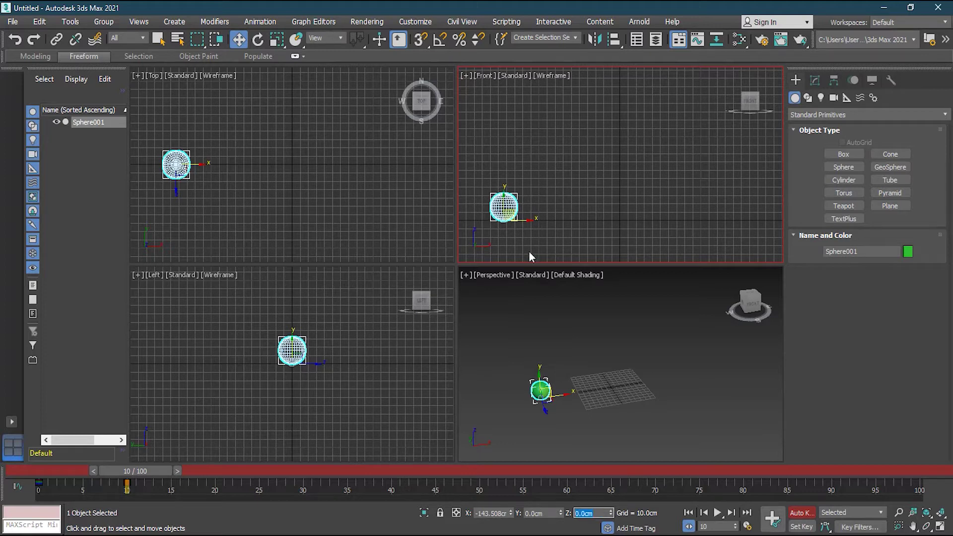
Step: Raise the sphere forward at frame 20, and at frame 30 lower it to about X -53 cm with Z set to 0
left_click_drag(144, 477, 234, 474)
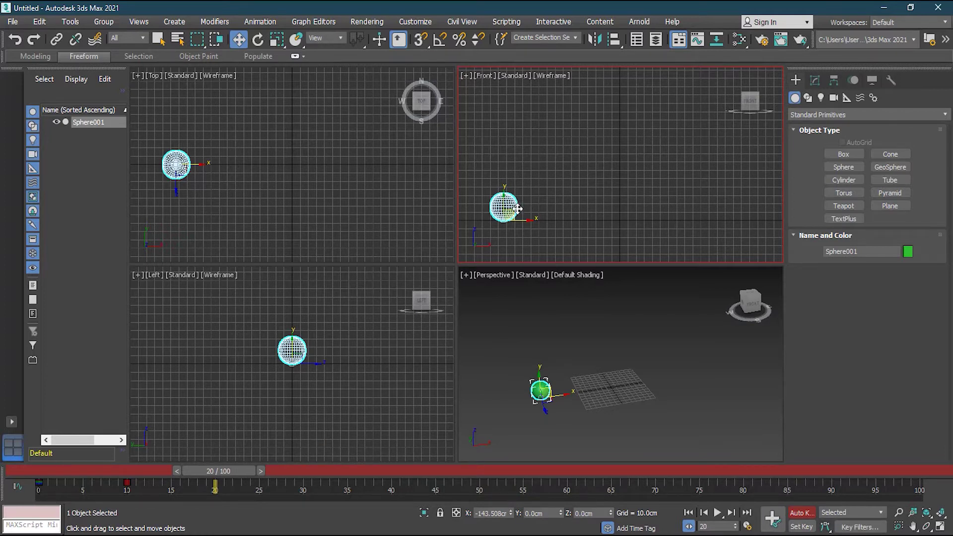
left_click_drag(516, 211, 548, 131)
left_click_drag(229, 469, 313, 469)
left_click_drag(554, 130, 587, 211)
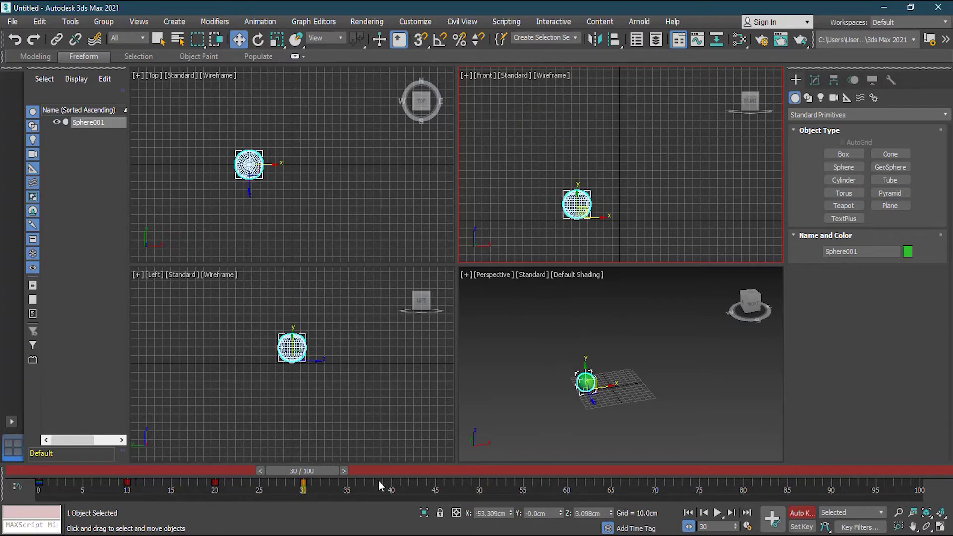
double_click(592, 513)
type("0")
key("Return")
Step: Raise the sphere to about X -3 cm, Z 61 cm at frame 40, and lower it forward at frame 50 with Z set to 0
left_click_drag(307, 476, 392, 476)
left_click_drag(587, 209, 627, 159)
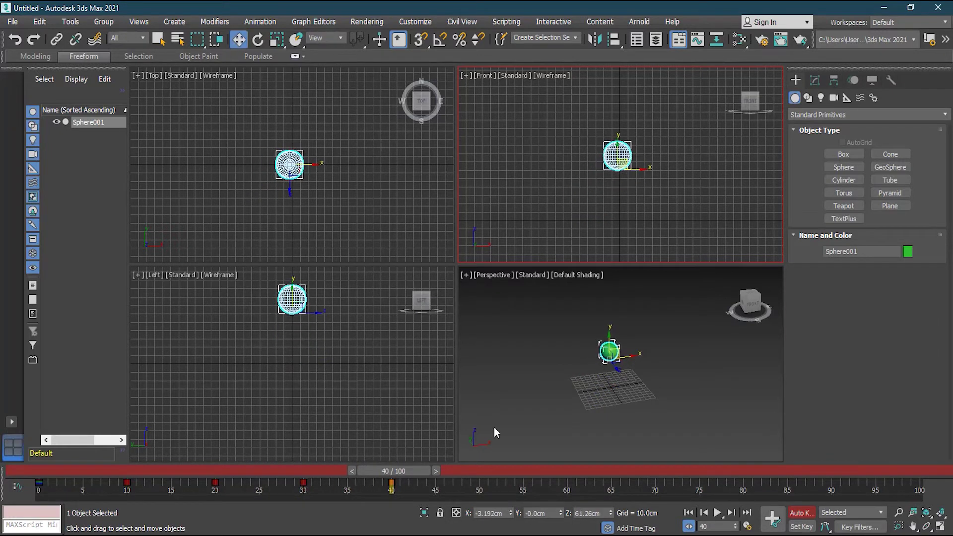
left_click_drag(413, 474, 497, 469)
left_click_drag(627, 162, 666, 213)
left_click_drag(602, 514, 544, 515)
type("0")
key("Return")
Step: Raise the sphere to about X 98 cm, Z 60 cm at frame 50, and lower it at frame 60 to about X 136 cm, Z 0
left_click_drag(663, 206, 708, 155)
left_click_drag(496, 474, 583, 469)
left_click_drag(710, 161, 741, 211)
double_click(591, 513)
type("0")
key("Return")
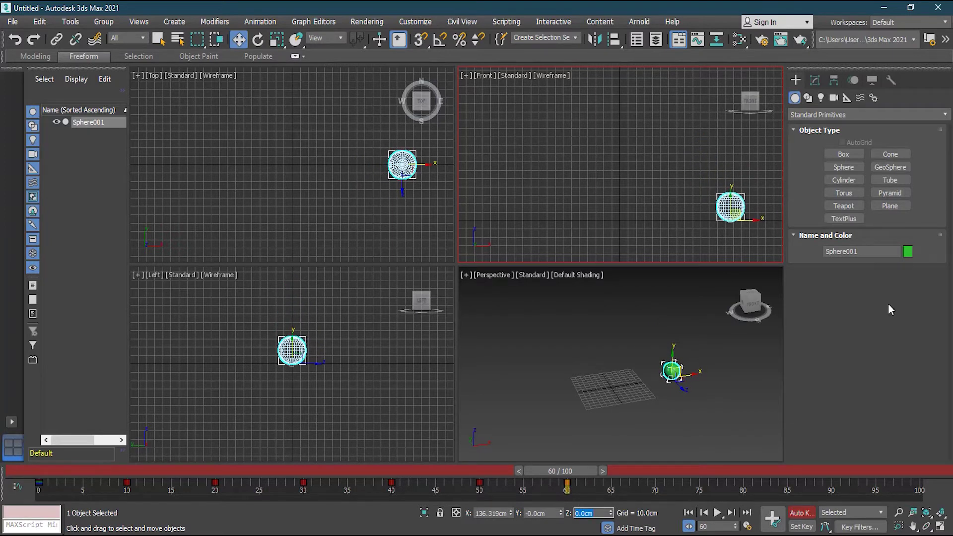
Step: Raise the sphere forward at frame 70, and at frame 80 lower it to about X 276 cm with Z set to 0
middle_click_drag(698, 203, 519, 195)
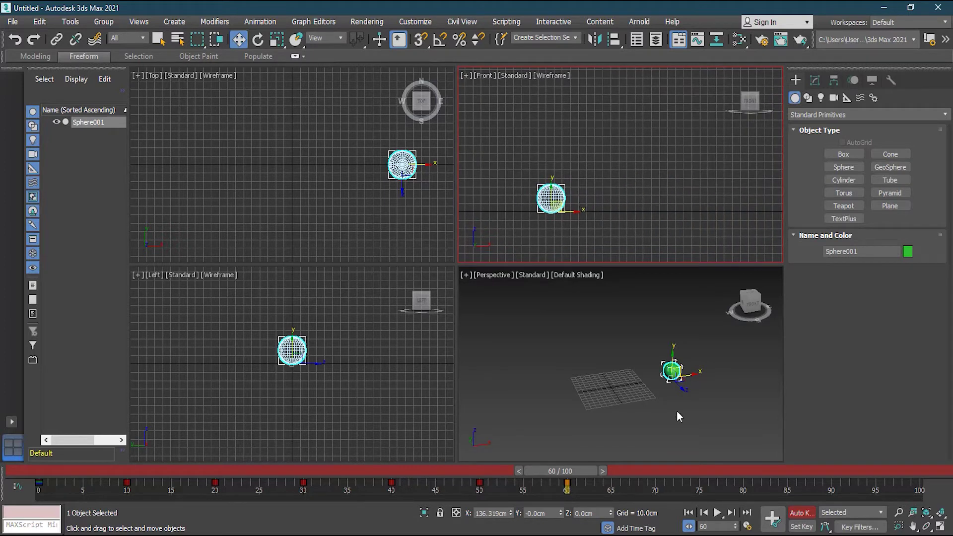
left_click_drag(582, 472, 666, 473)
left_click_drag(566, 201, 623, 159)
left_click_drag(666, 469, 755, 469)
left_click_drag(625, 168, 682, 210)
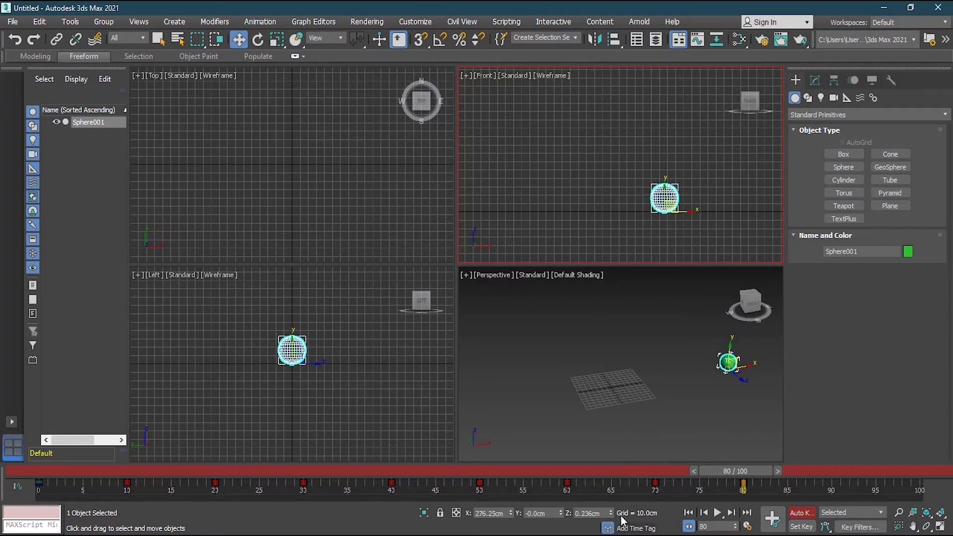
left_click_drag(605, 513, 554, 506)
type("0")
key("Return")
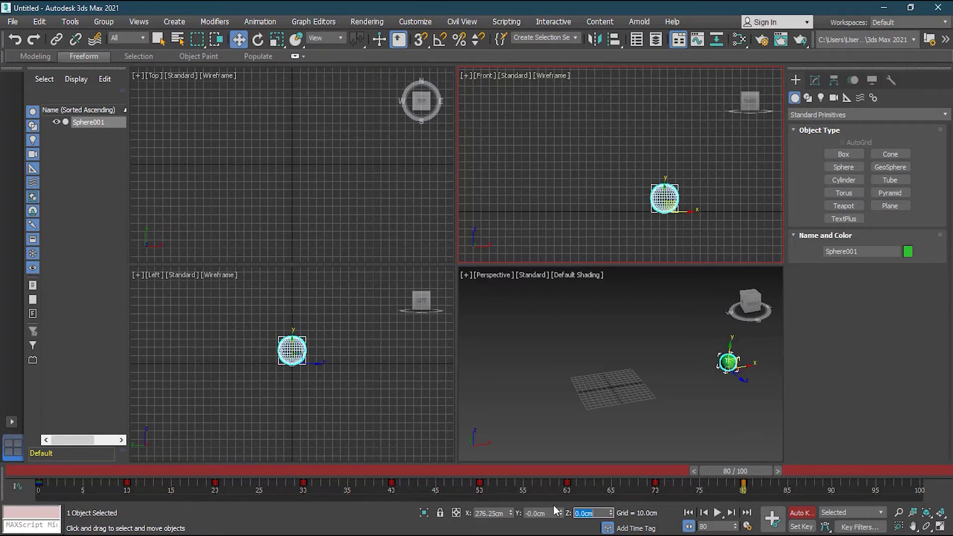
Step: Raise the sphere to about X 336 cm at frame 90, and lower it at frame 100 to about X 386 cm with Z set to 0
scroll(742, 207, "down", 2)
middle_click_drag(723, 213, 596, 213)
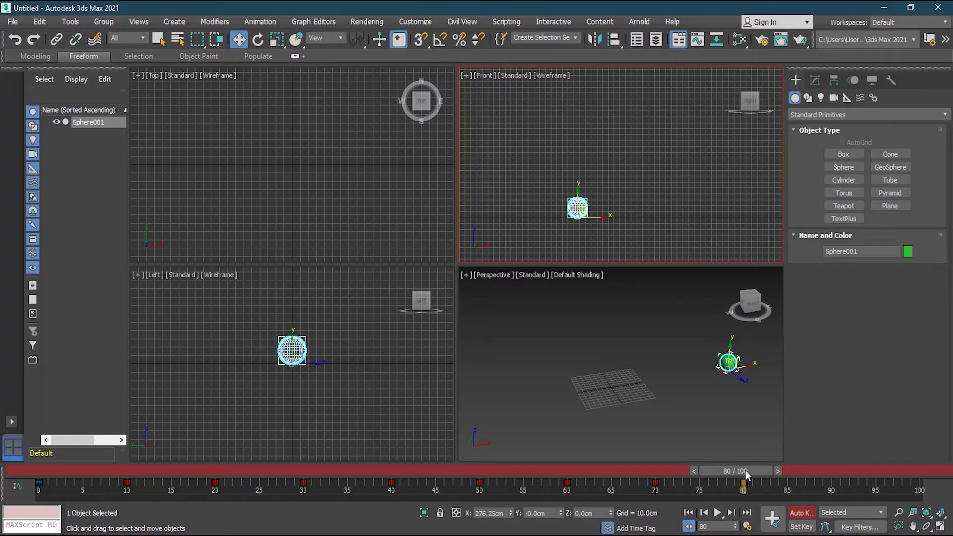
left_click_drag(746, 473, 838, 472)
left_click_drag(588, 208, 623, 183)
left_click_drag(819, 471, 904, 472)
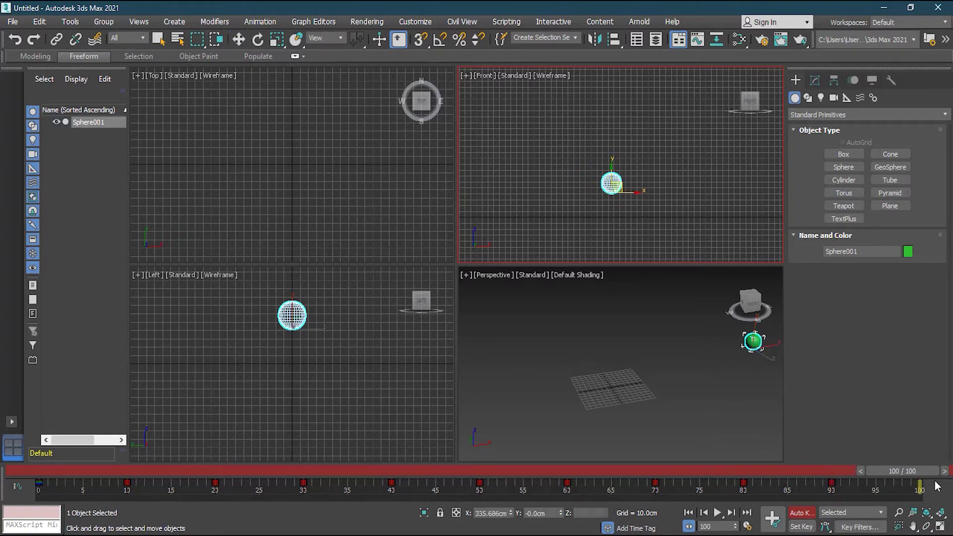
left_click_drag(616, 184, 644, 209)
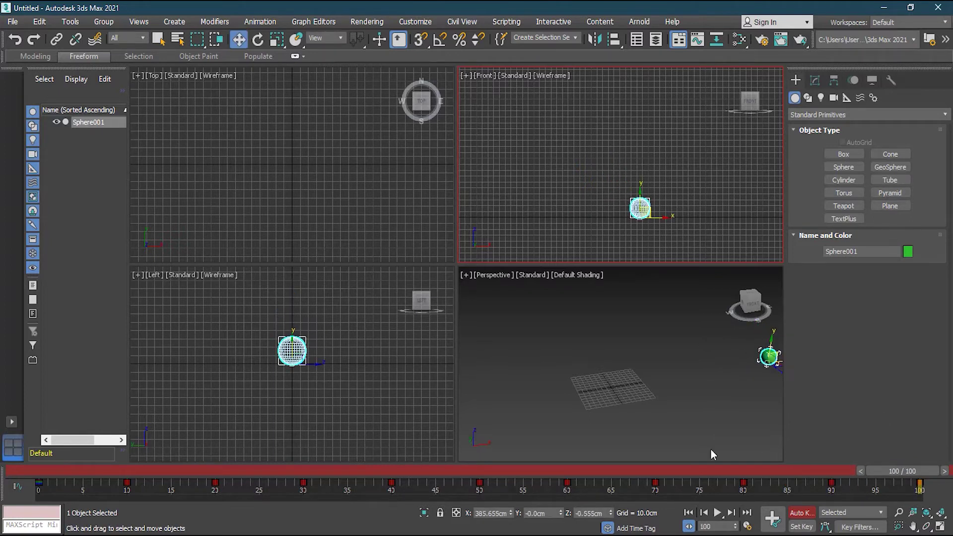
double_click(591, 513)
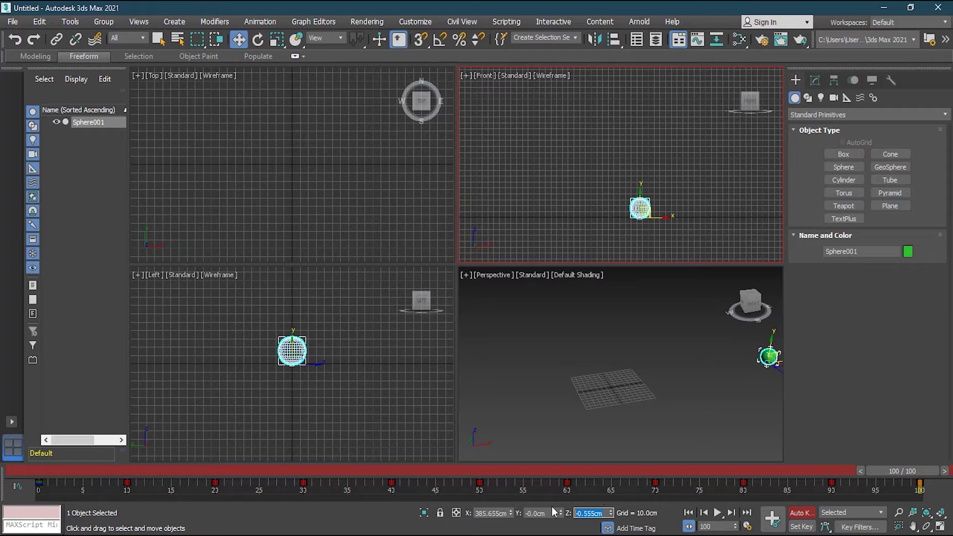
type("0")
key("Return")
Step: Return to frame 0 and play the Auto Key animation in the Perspective view, replaying it from the start with the sphere selected
left_click_drag(908, 472, 17, 466)
key("w")
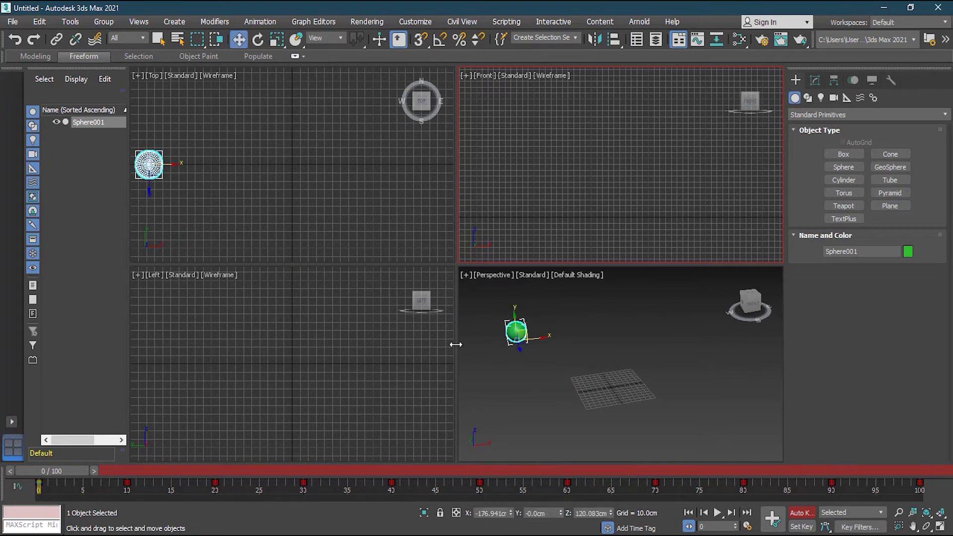
left_click(540, 389)
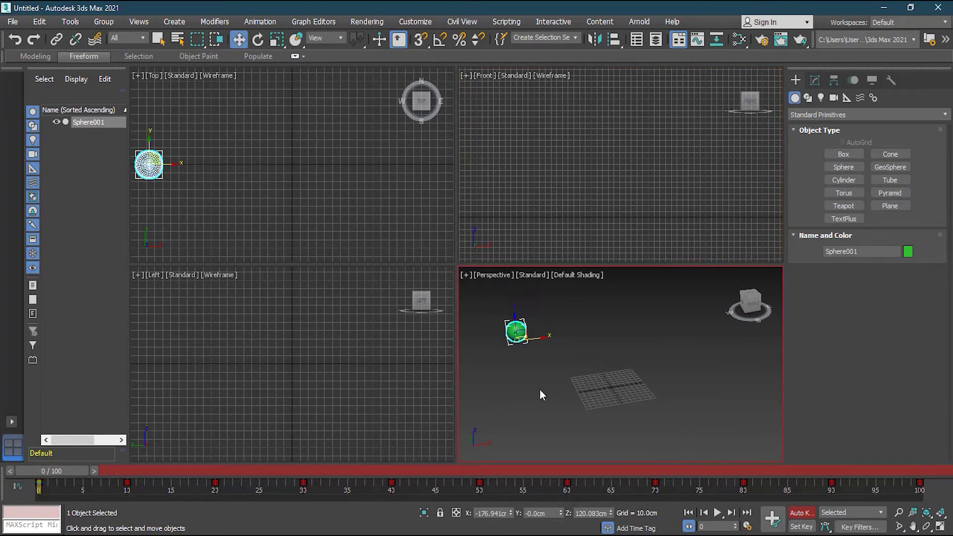
left_click(717, 516)
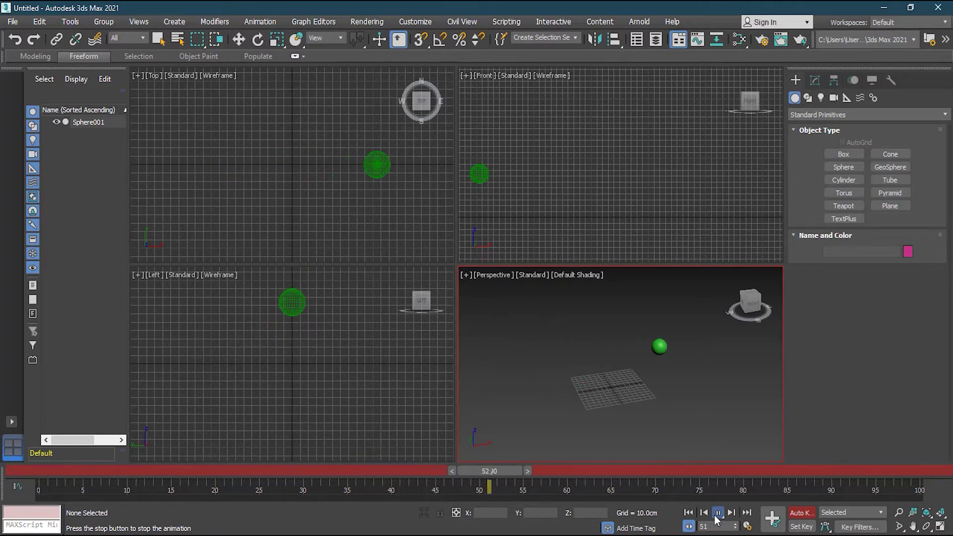
left_click(673, 474)
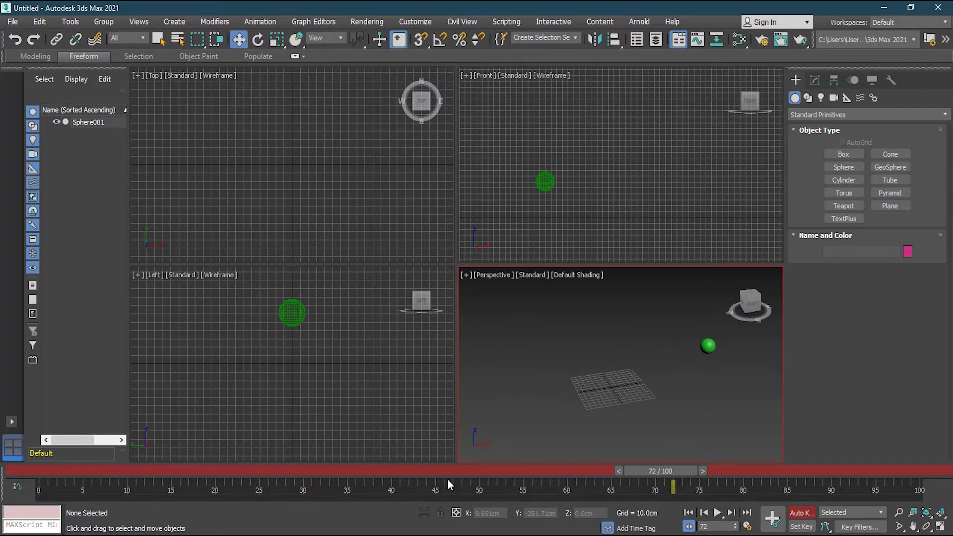
left_click(708, 347)
left_click_drag(671, 486, 22, 480)
left_click(718, 513)
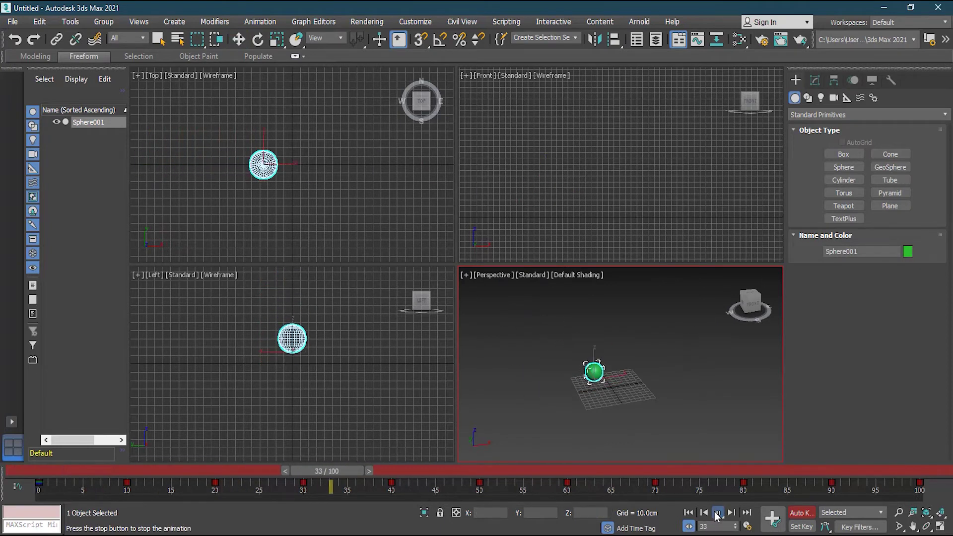
left_click(718, 514)
Step: Go to frame 50 and set the sphere's Z position to 0 cm
left_click_drag(514, 472, 407, 461)
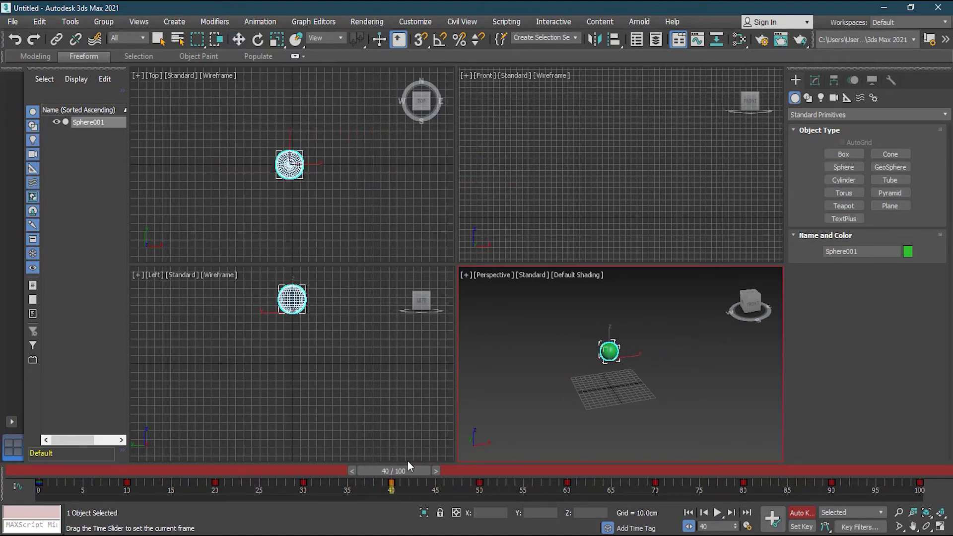
key("w")
left_click(555, 180)
scroll(629, 186, "down", 2)
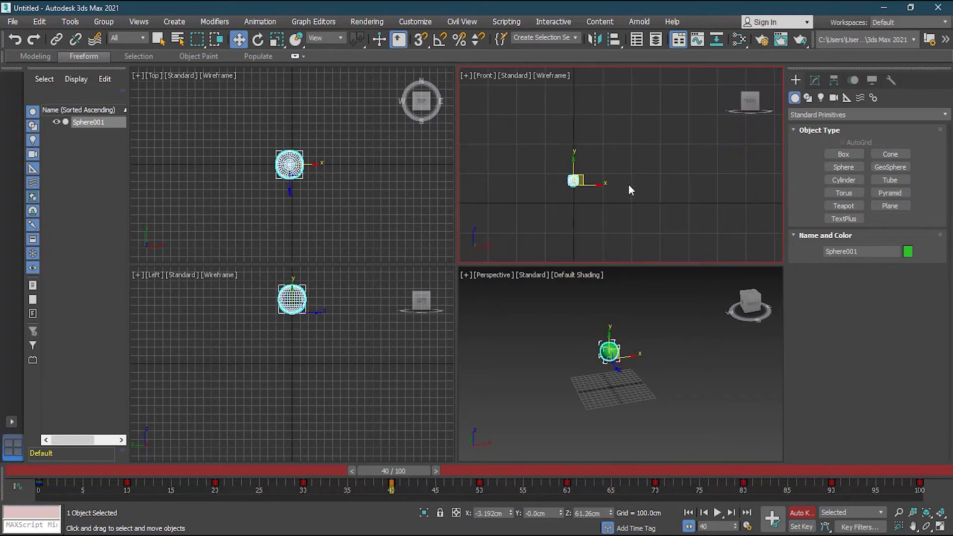
left_click_drag(395, 471, 491, 468)
key("w")
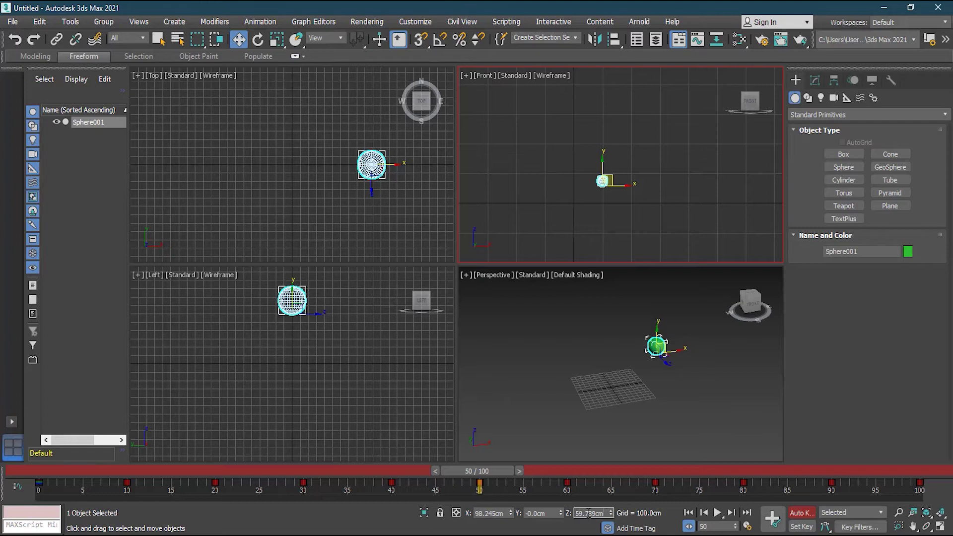
type("0")
key("Return")
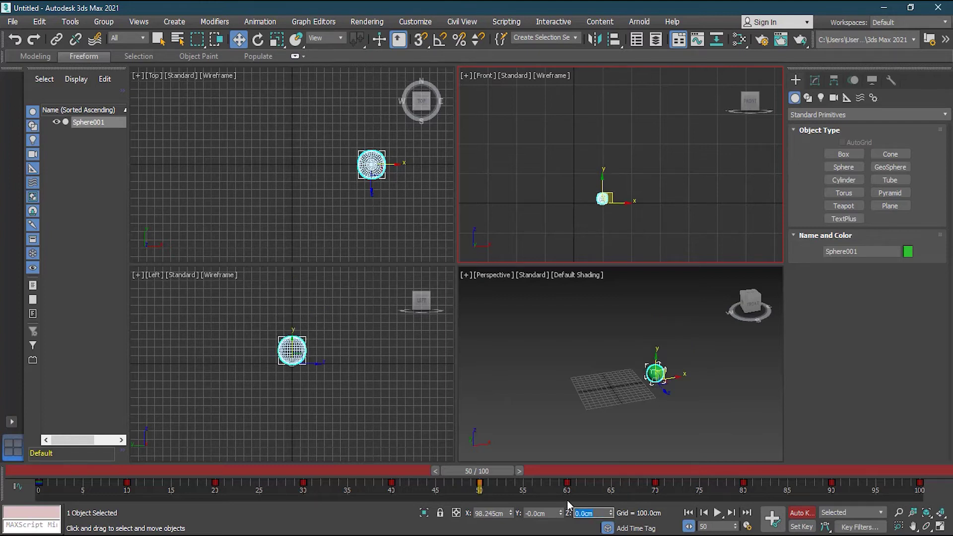
Step: Raise the sphere in the Front view at frame 60, and set its Z position to 0 cm at frame 70
left_click(731, 512)
left_click_drag(615, 189, 615, 171)
left_click(733, 512)
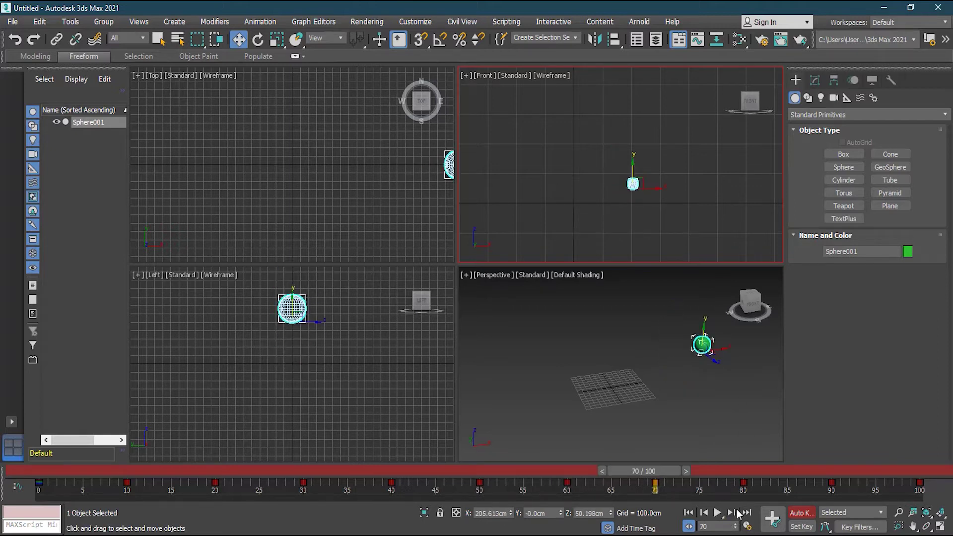
double_click(600, 512)
type("0")
key("Return")
Step: Raise the sphere to about Z 65 cm at frame 80, and set its Z position to 0 cm at frame 90
left_click_drag(652, 475, 745, 472)
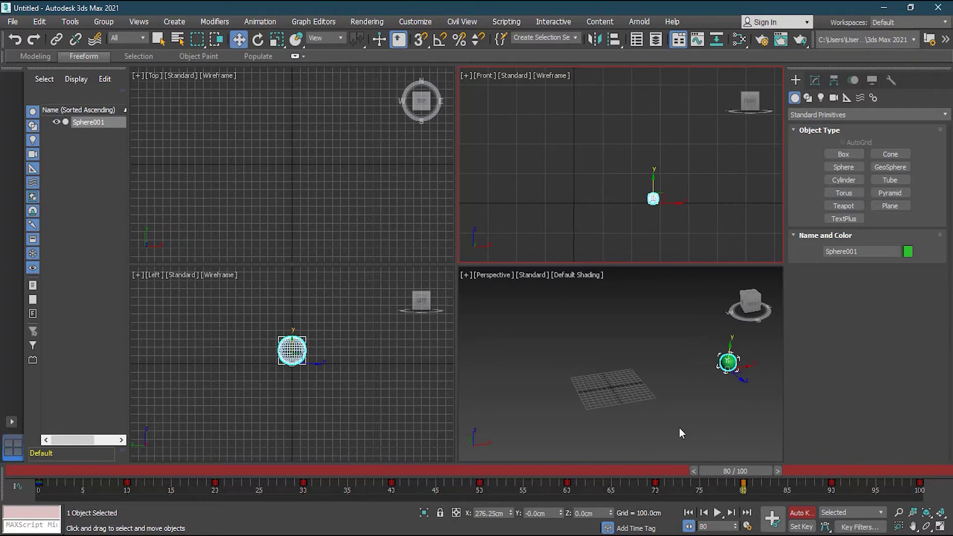
left_click_drag(654, 181, 655, 164)
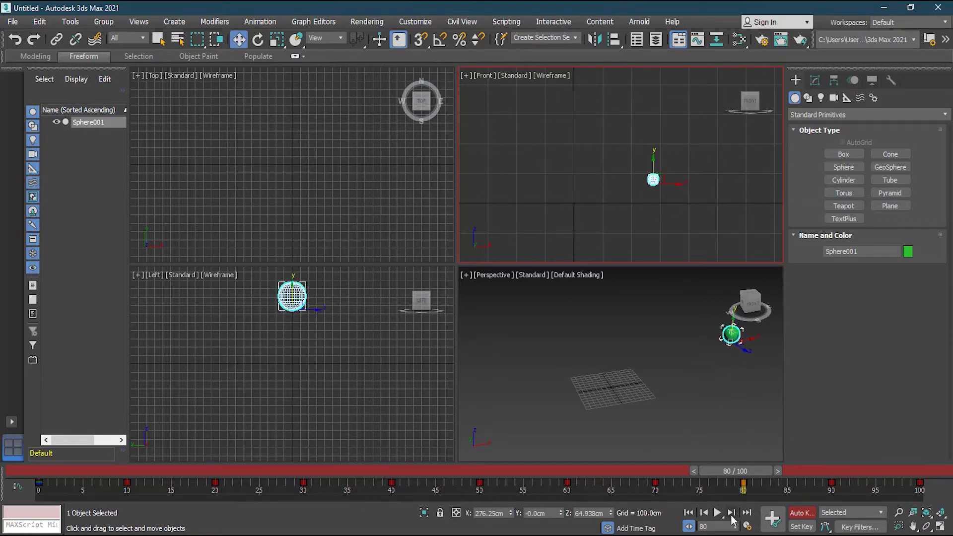
left_click(732, 512)
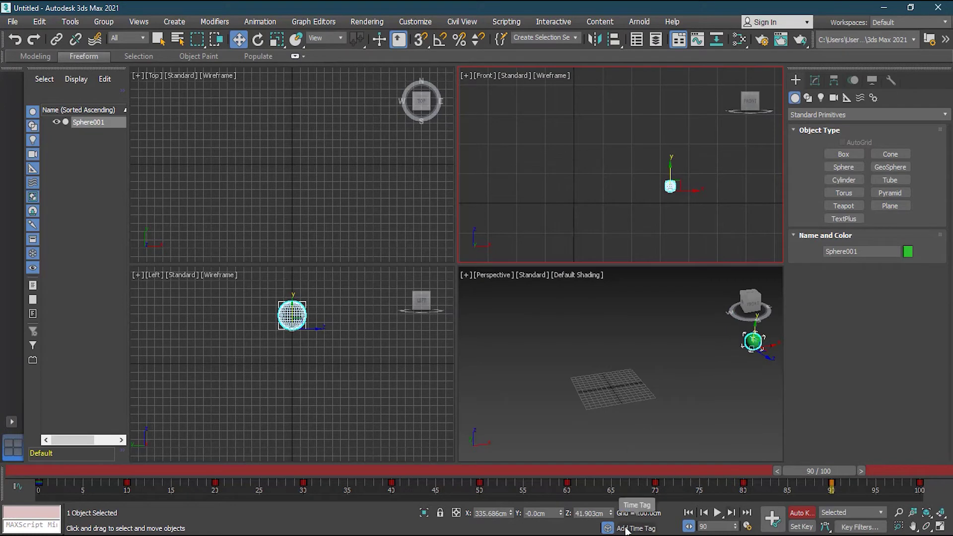
double_click(590, 513)
type("0")
key("Return")
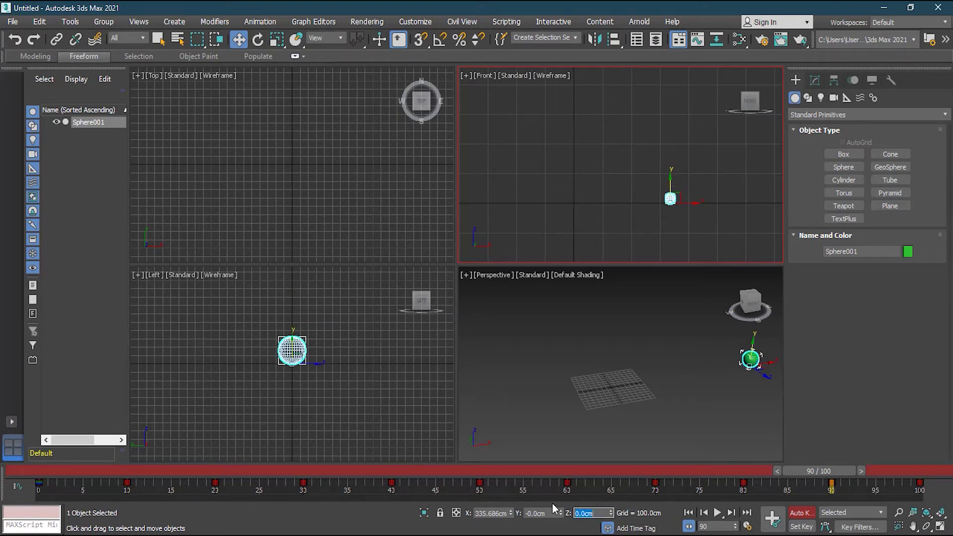
Step: Raise the sphere at frame 100, play the corrected animation from frame 0 in the Perspective view, and return to frame 0
left_click(732, 513)
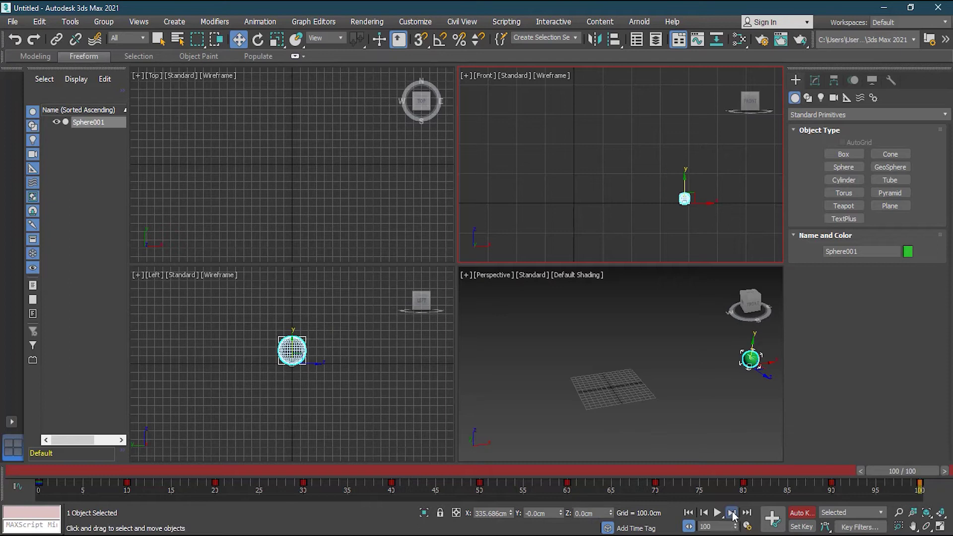
left_click_drag(687, 185, 687, 171)
left_click(689, 513)
left_click(638, 346)
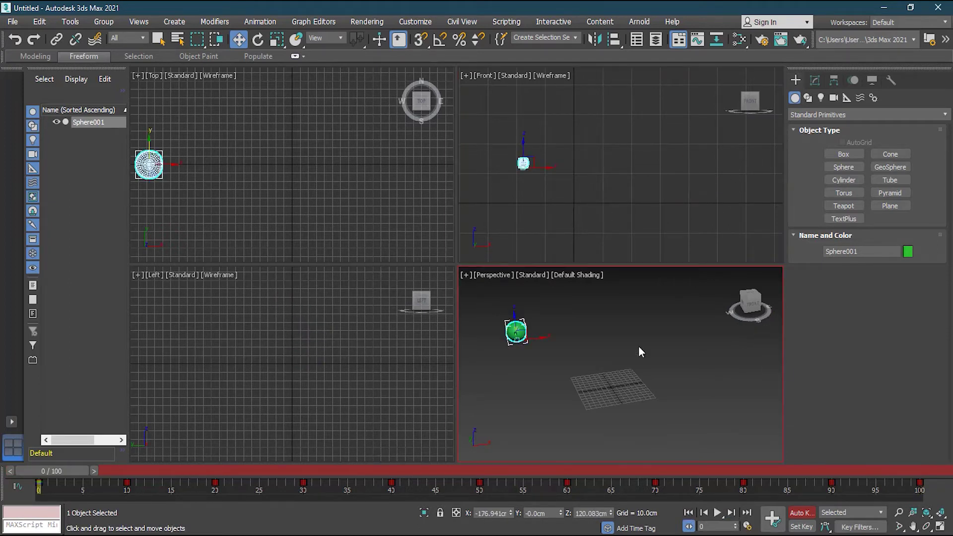
left_click(718, 513)
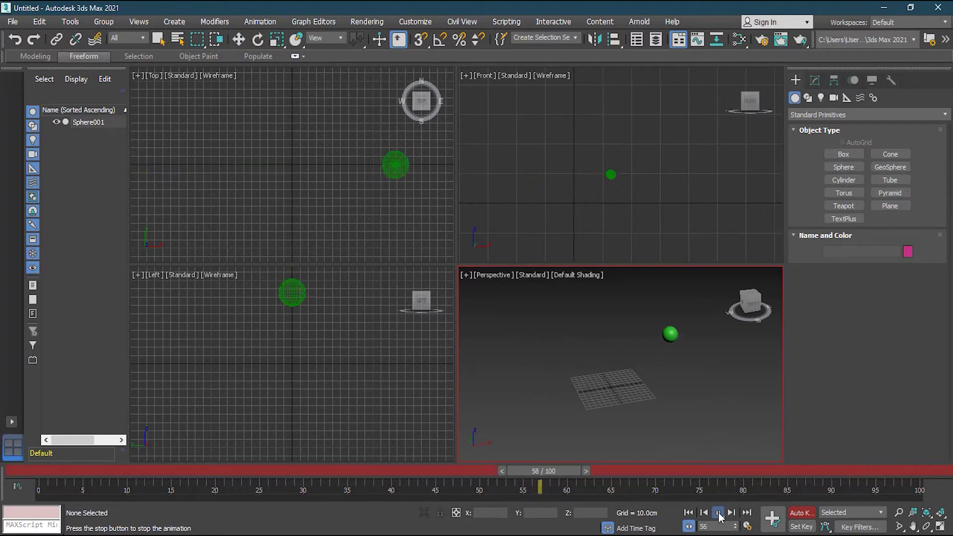
left_click(718, 513)
left_click_drag(720, 476, 64, 524)
Step: Turn off Auto Key mode and delete the animated sphere
key("w")
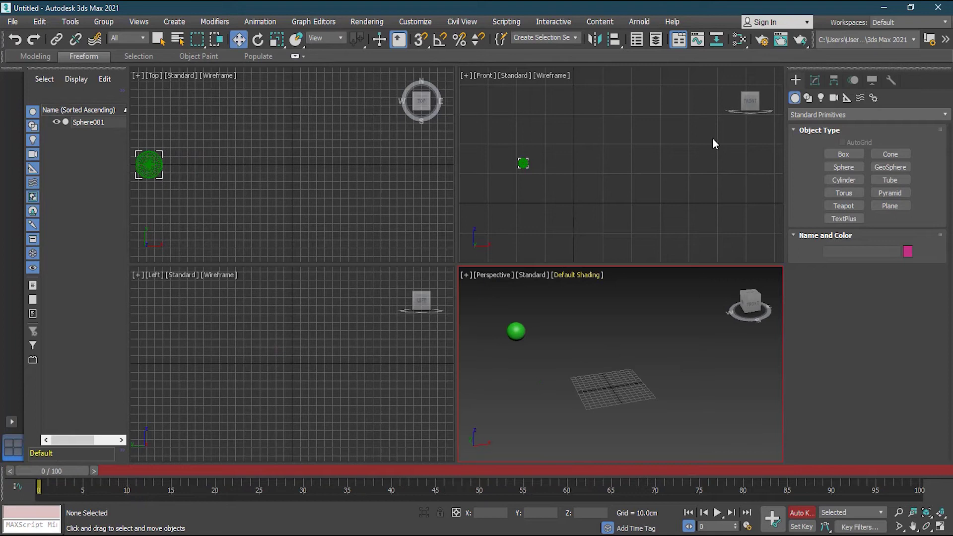
scroll(491, 135, "up", 2)
left_click(561, 172)
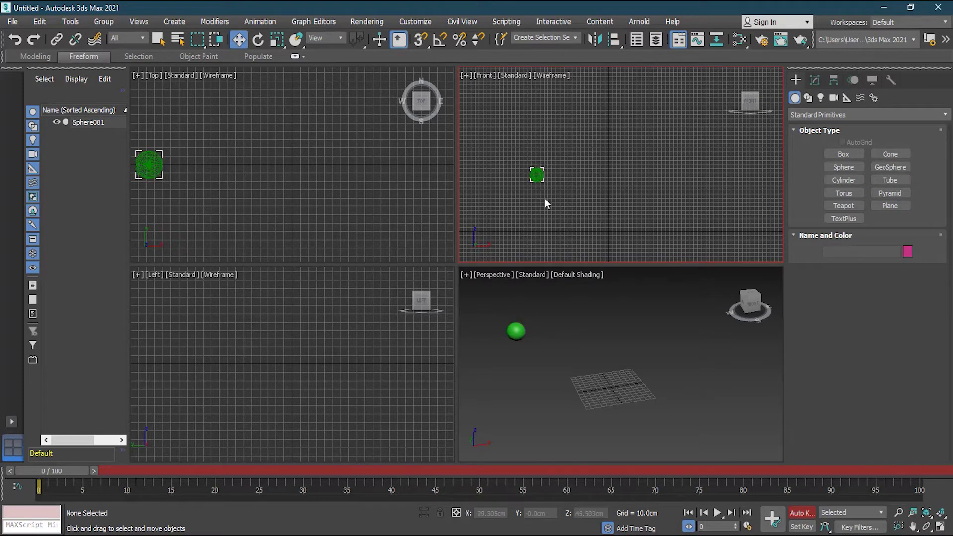
left_click(802, 515)
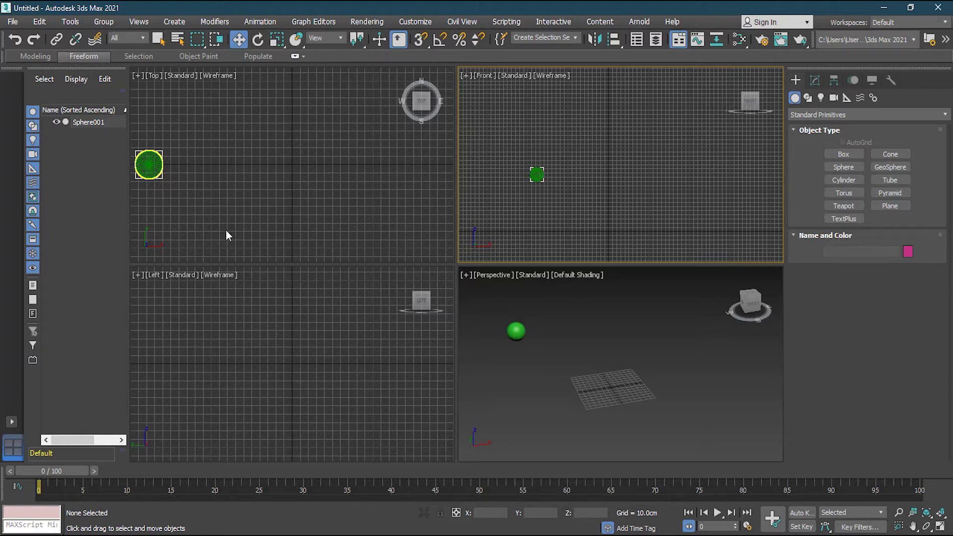
left_click(538, 175)
key("Delete")
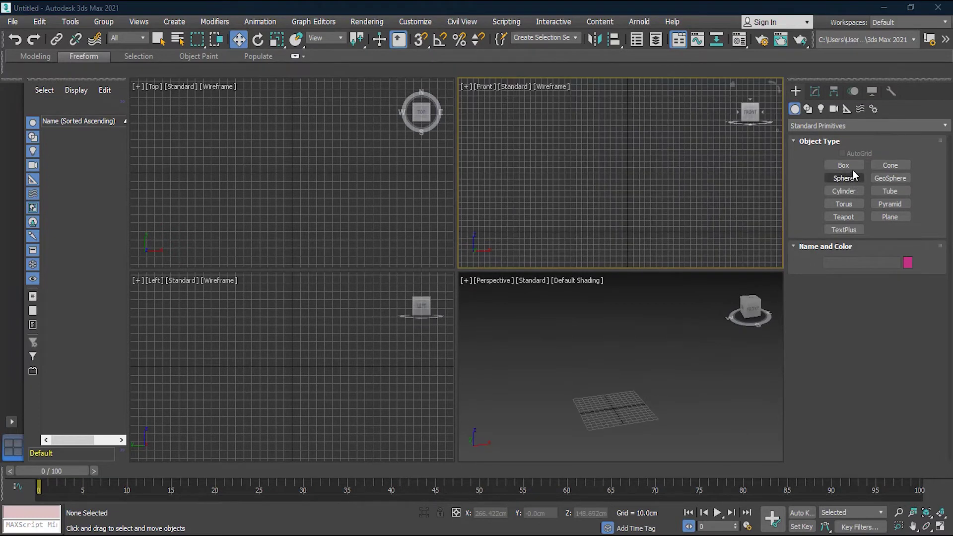
Step: Create a box near the origin in the Top view and set its length, width and height to 40 cm
left_click(846, 166)
left_click_drag(279, 160, 313, 193)
left_click(815, 91)
double_click(900, 270)
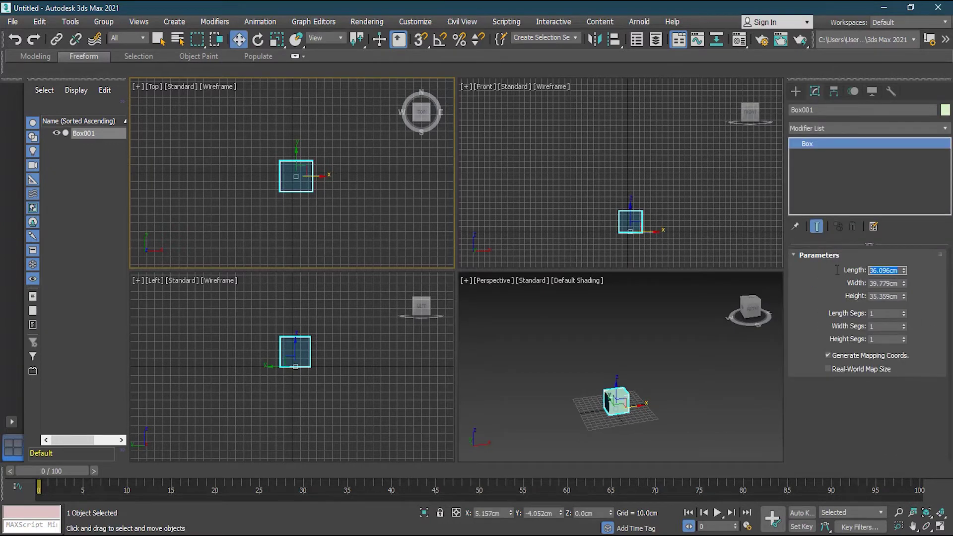
type("40")
left_click(885, 284)
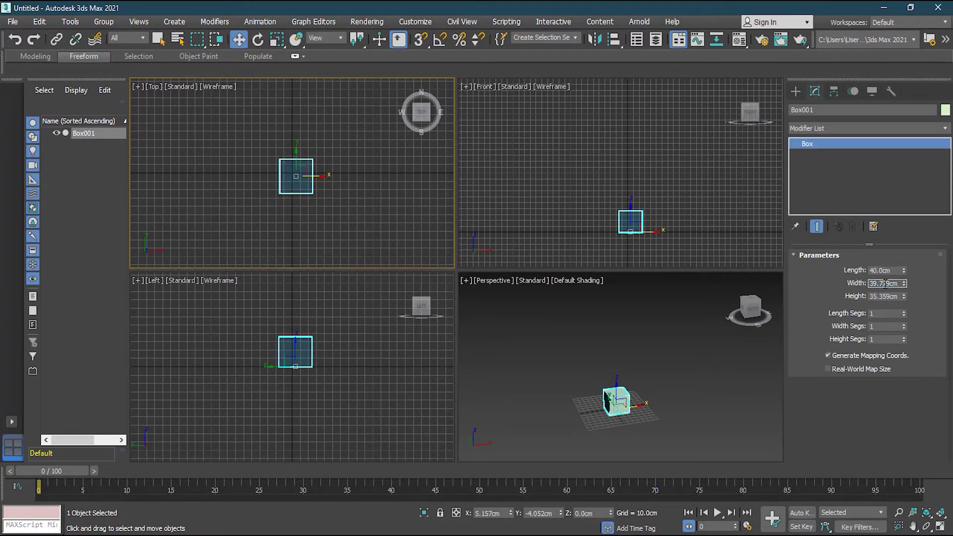
double_click(887, 283)
type("40")
left_click(893, 295)
type("40")
left_click(889, 283)
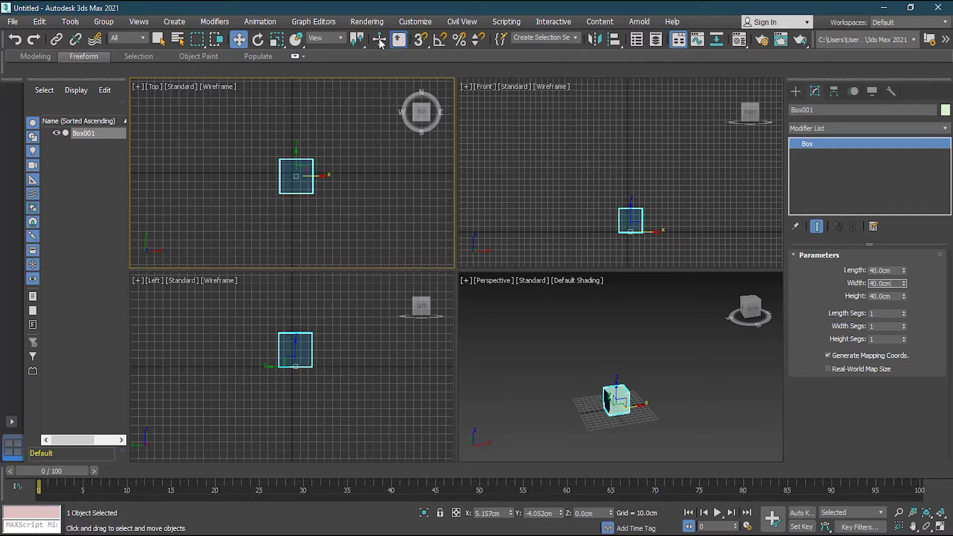
Step: Convert the box to an Editable Poly and deselect it
left_click(625, 230)
right_click(625, 230)
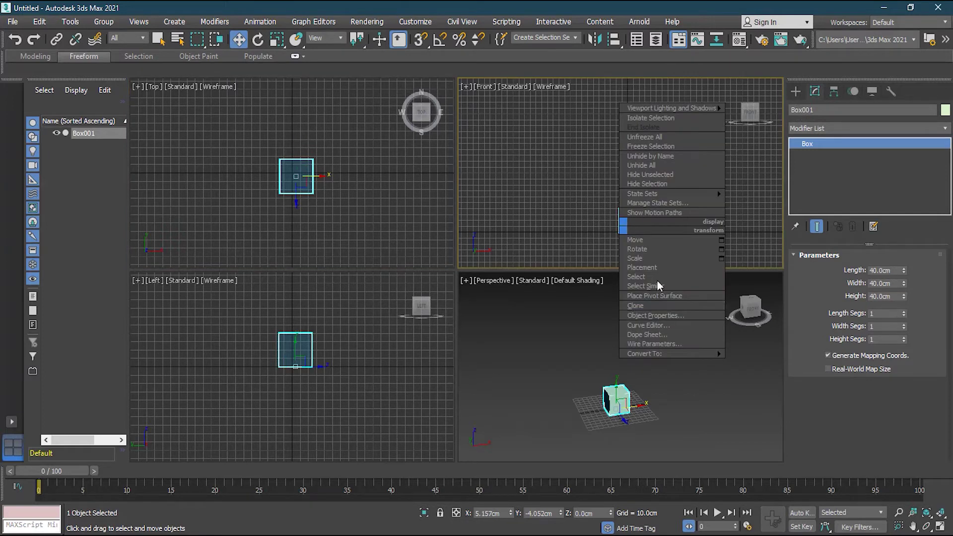
mouse_move(671, 355)
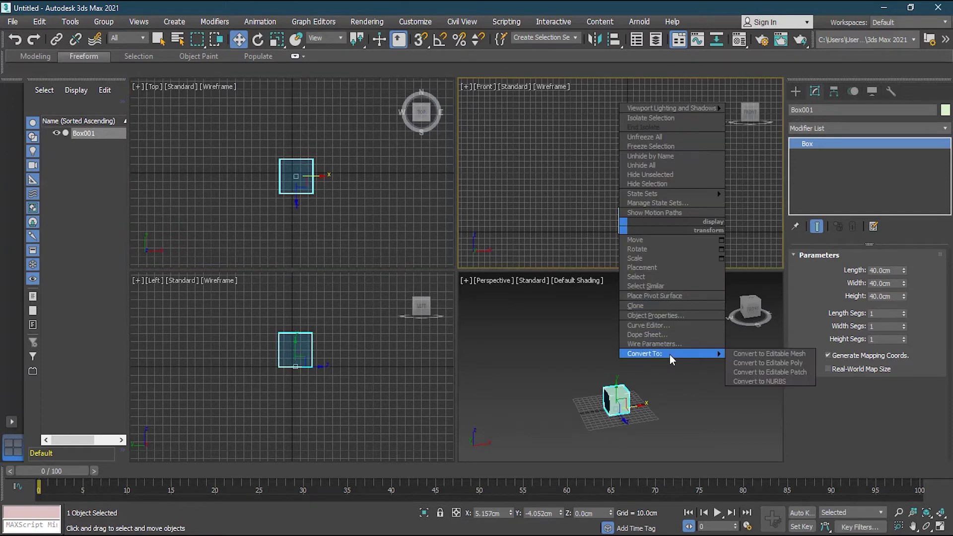
left_click(783, 364)
left_click(725, 217)
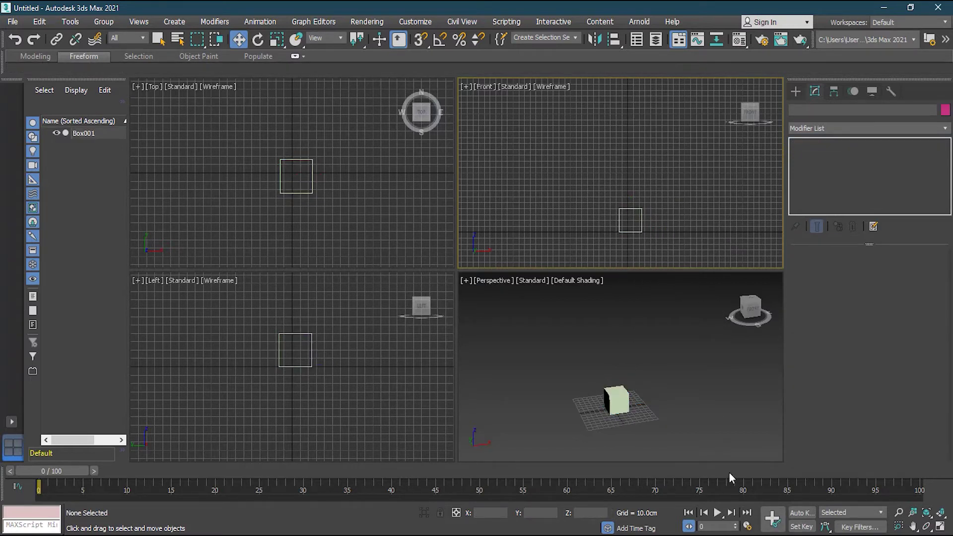
Step: Select the front polygon of the box and assign it the blue 01 - Default material from the Material Editor
left_click(618, 402)
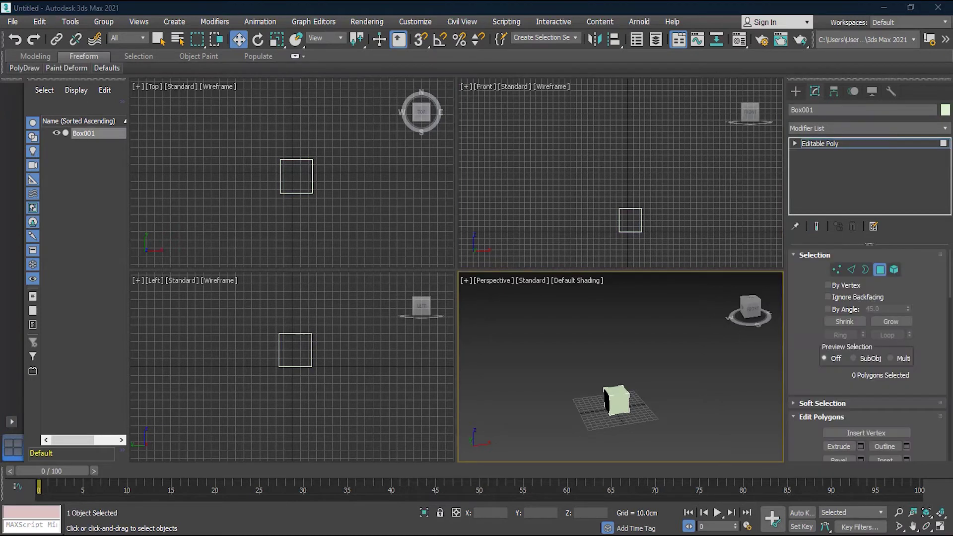
left_click(622, 404)
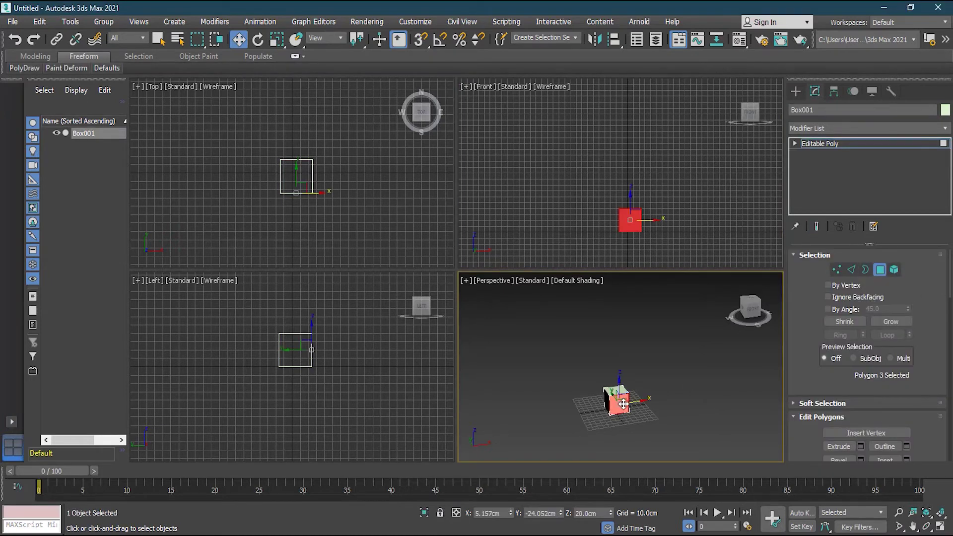
left_click_drag(739, 39, 741, 60)
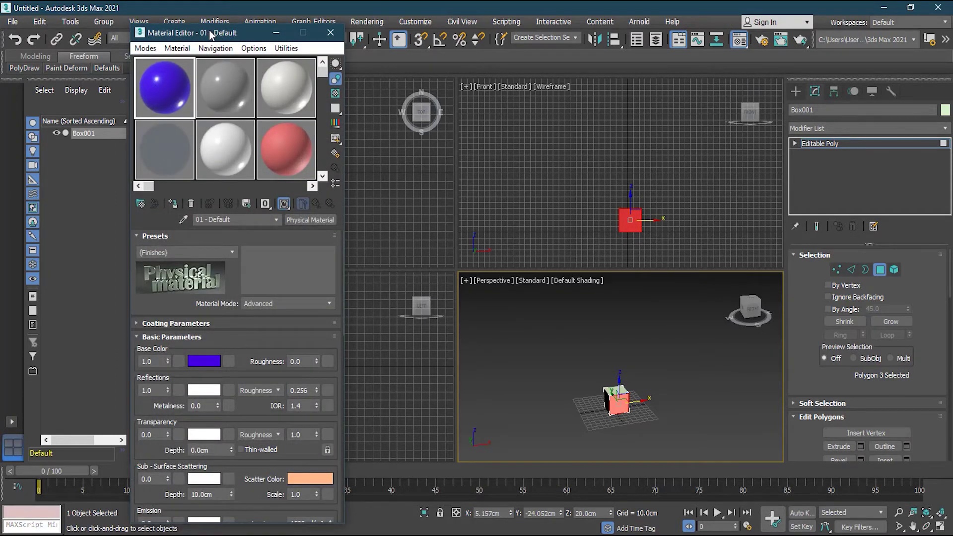
left_click_drag(215, 33, 195, 22)
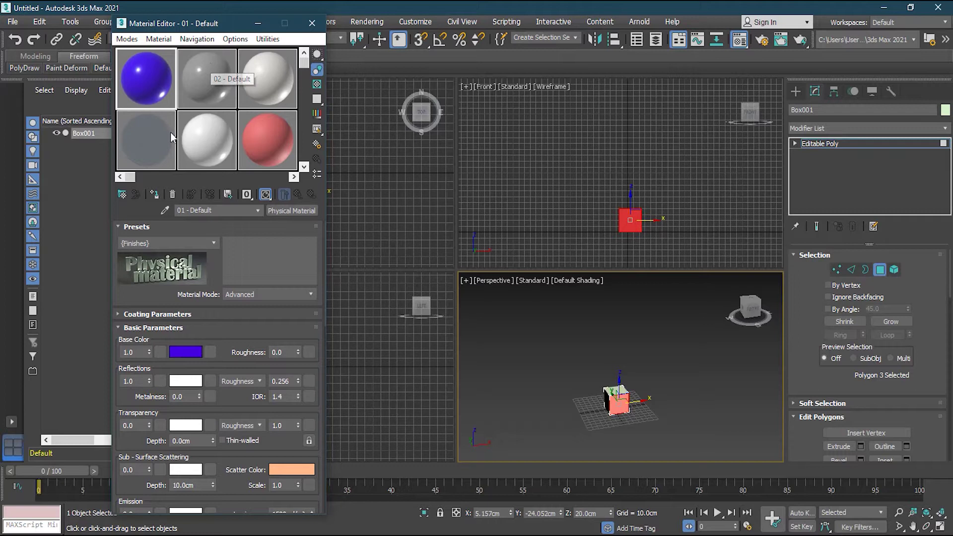
left_click(157, 195)
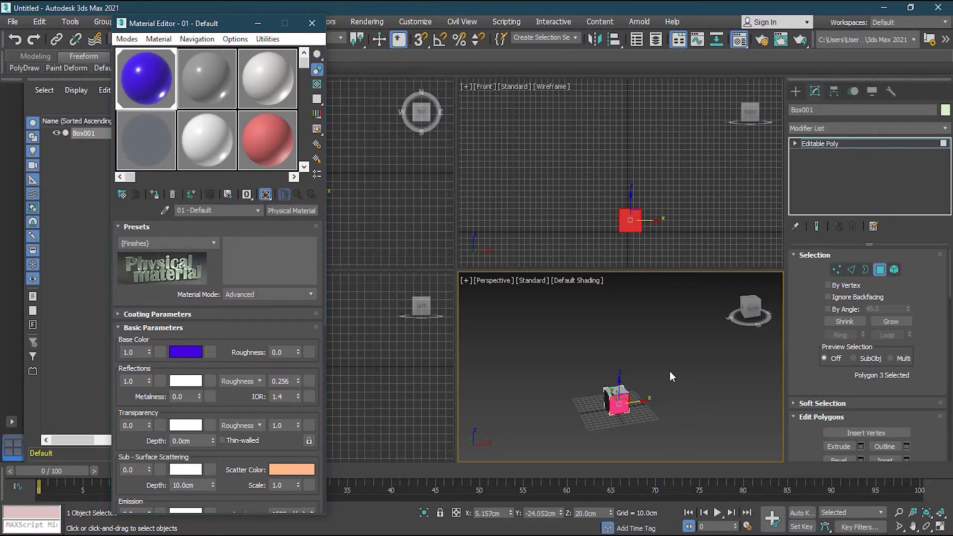
Step: Copy the blue material to the second sample slot as 01 - Defaultax and make its base color pure red
left_click(207, 80)
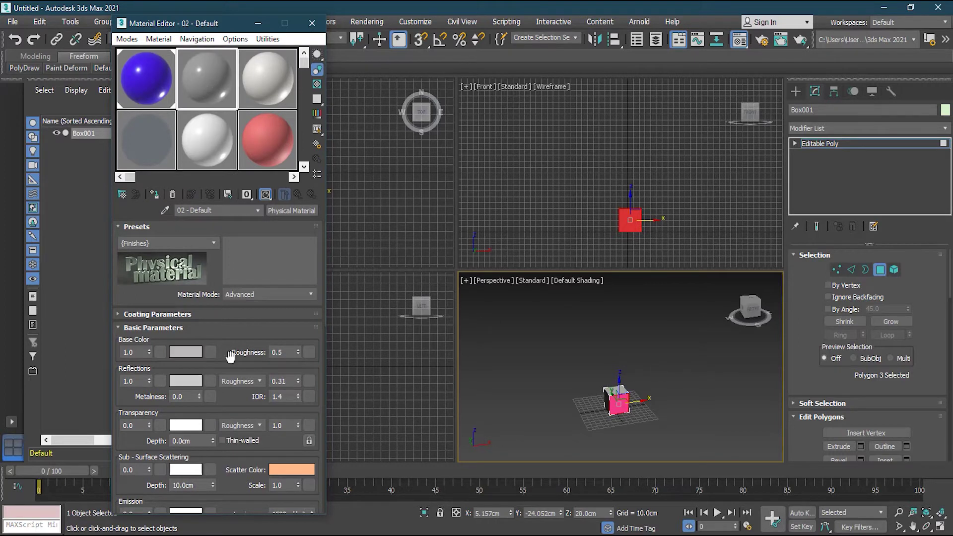
left_click_drag(143, 68, 211, 74)
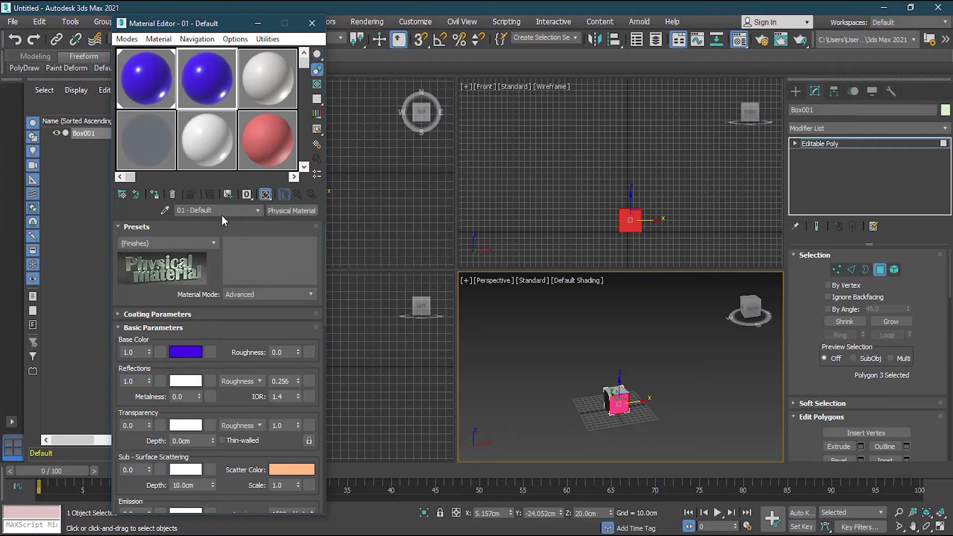
type("ax")
left_click(189, 352)
left_click_drag(323, 103, 333, 82)
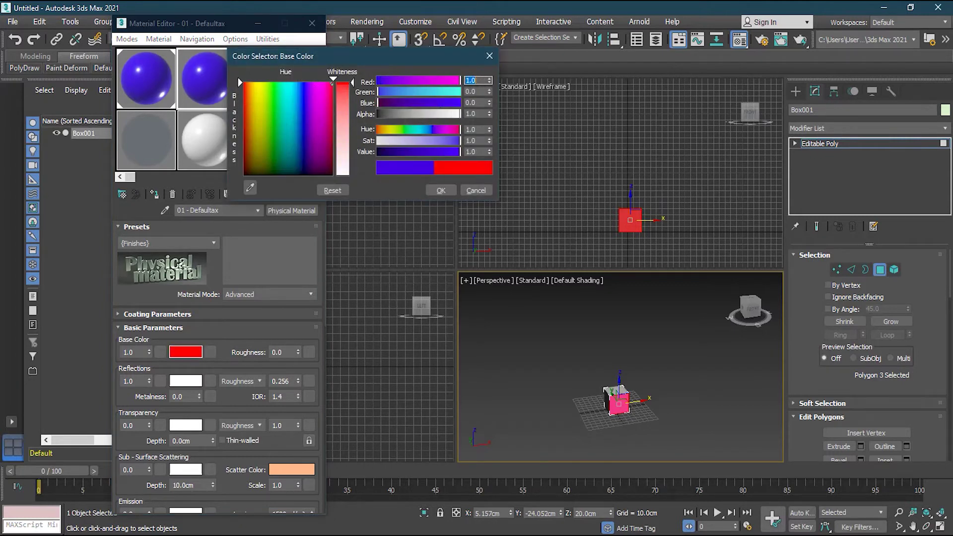
left_click(442, 191)
Step: Copy the red material to the third sample slot as 01 - Defaultaxd and make its base color green
left_click_drag(215, 88, 266, 85)
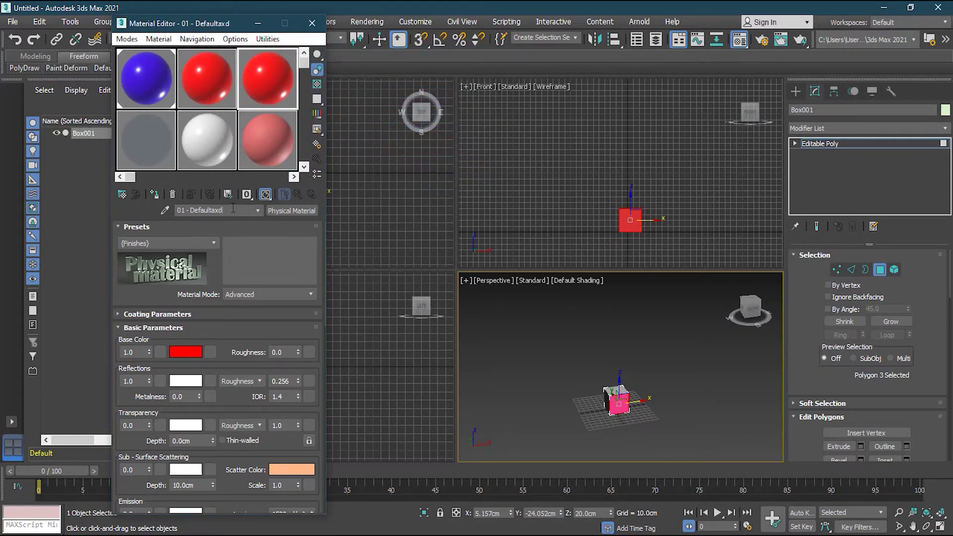
left_click(189, 350)
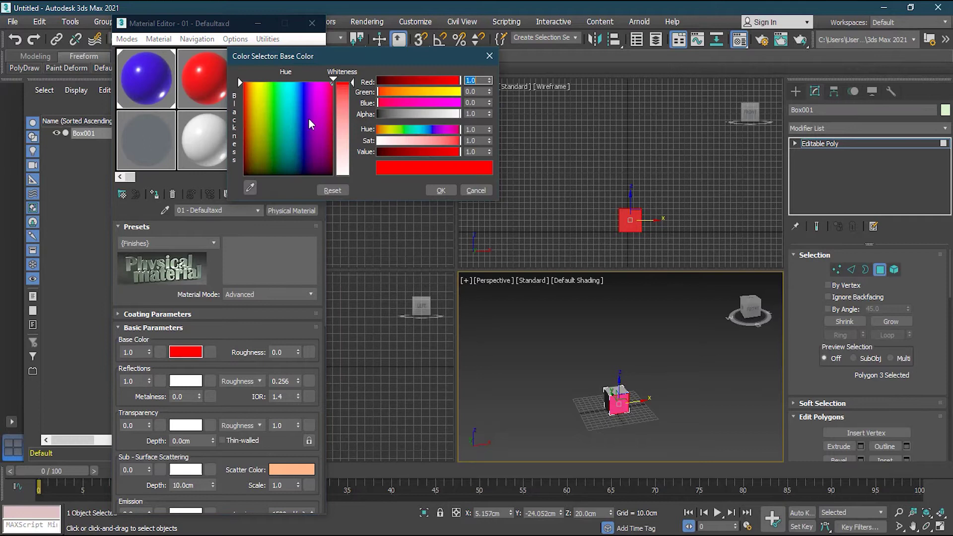
left_click(267, 96)
left_click(449, 190)
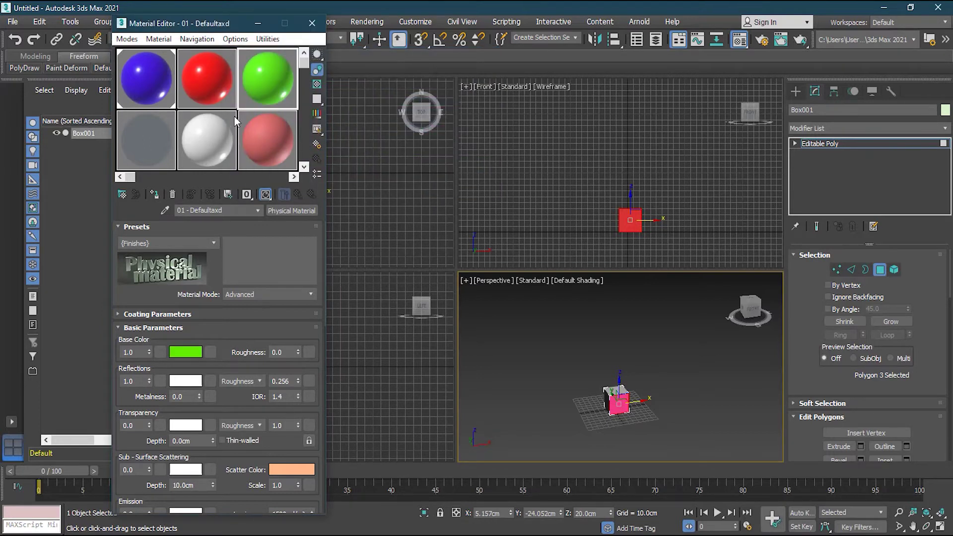
Step: Copy the green material to the fourth sample slot as 01 - Defaultaxda and make its base color dark green
left_click_drag(189, 141, 163, 145)
left_click(230, 212)
type("a")
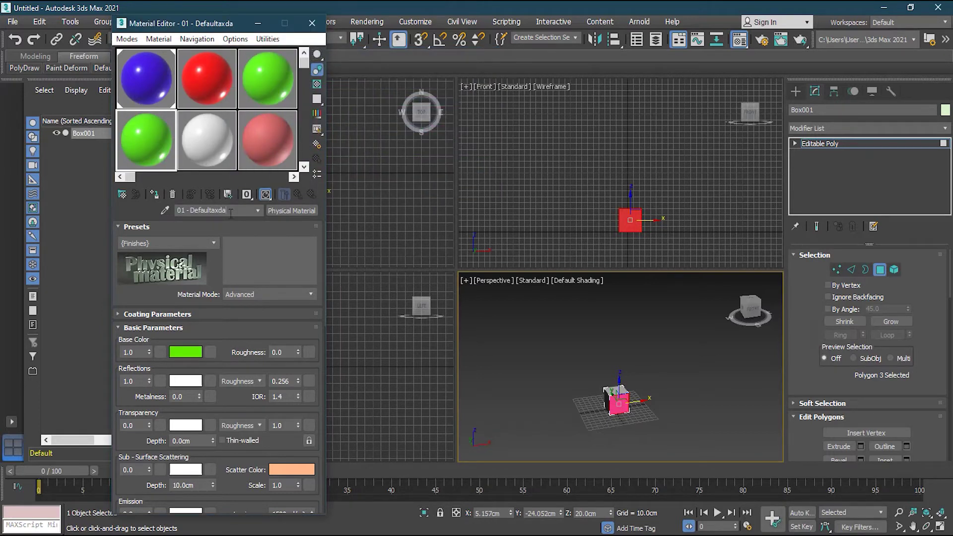
left_click(192, 352)
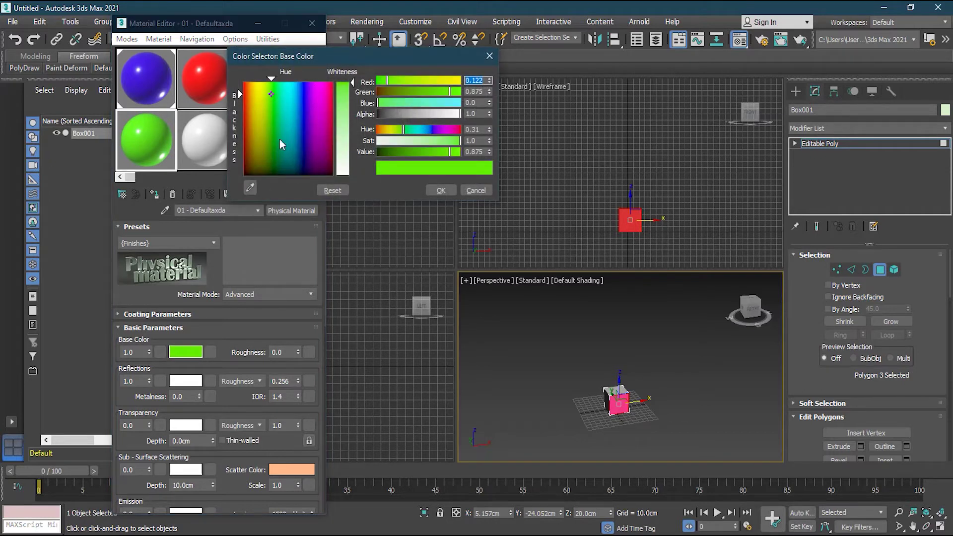
left_click(289, 163)
left_click(441, 191)
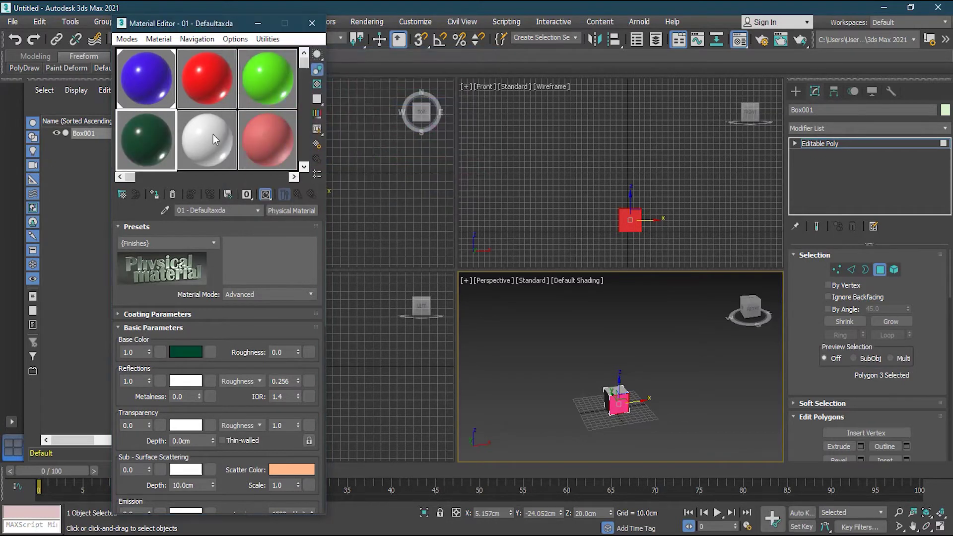
Step: Change the Ceramic material's base color to a saturated turquoise green with hue 0.41
left_click(214, 135)
left_click(186, 352)
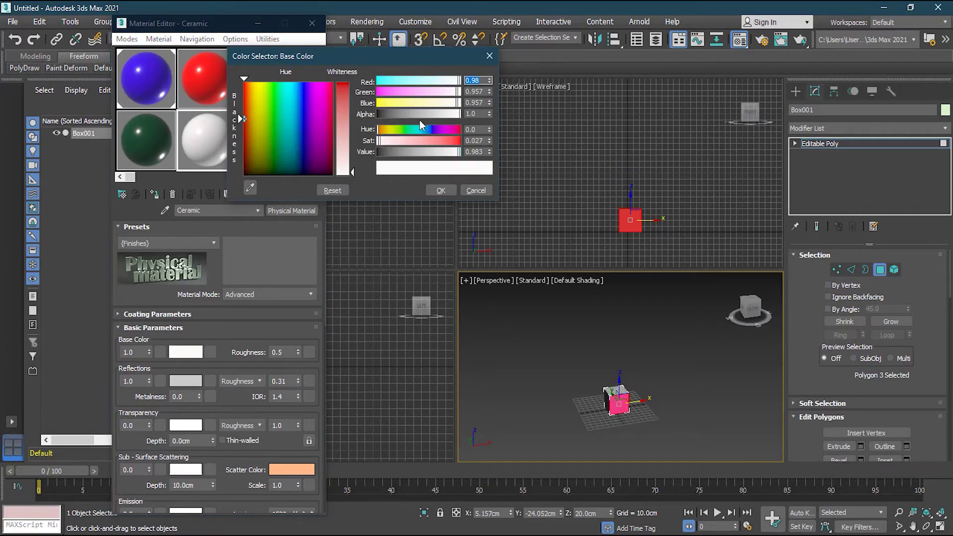
left_click(411, 129)
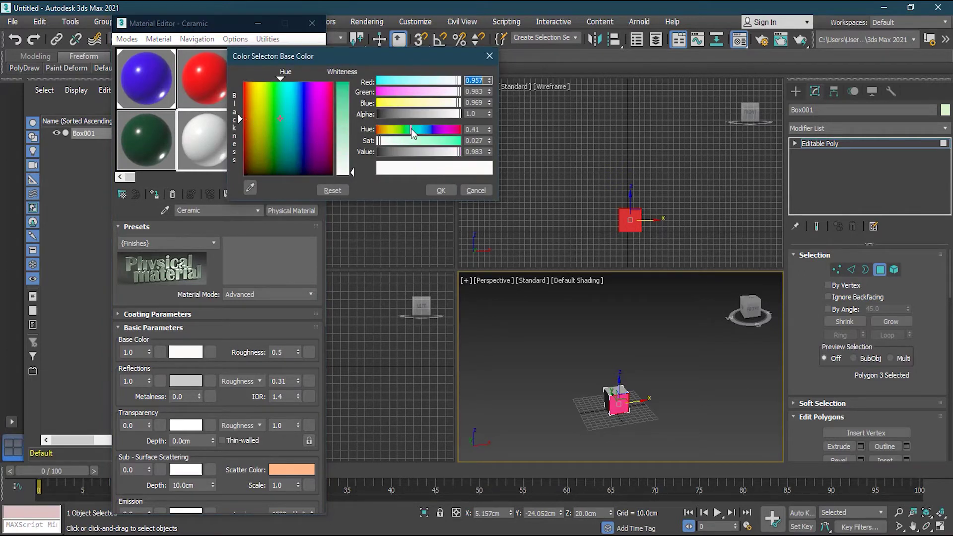
left_click(453, 141)
left_click(441, 190)
Step: Make the Wall Paint material's base color black
left_click(271, 133)
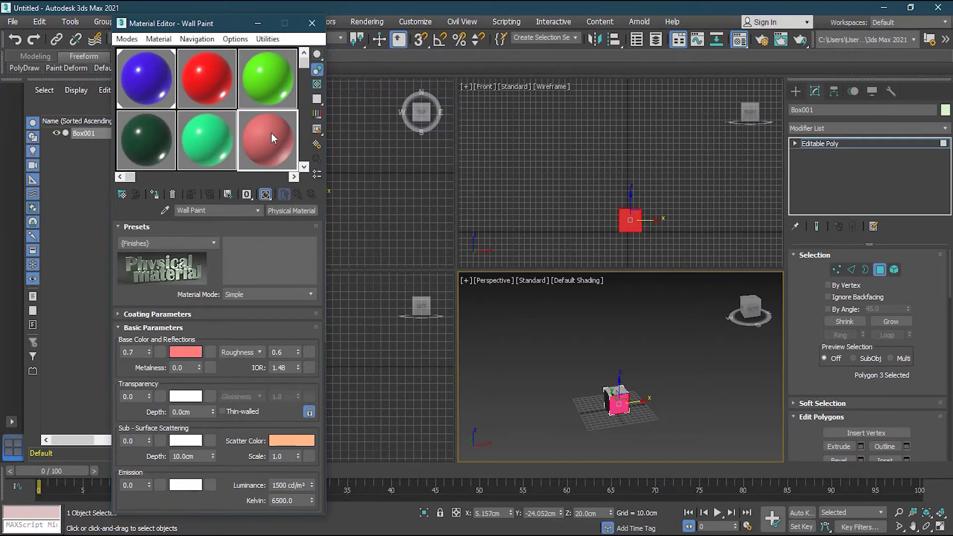
left_click(187, 350)
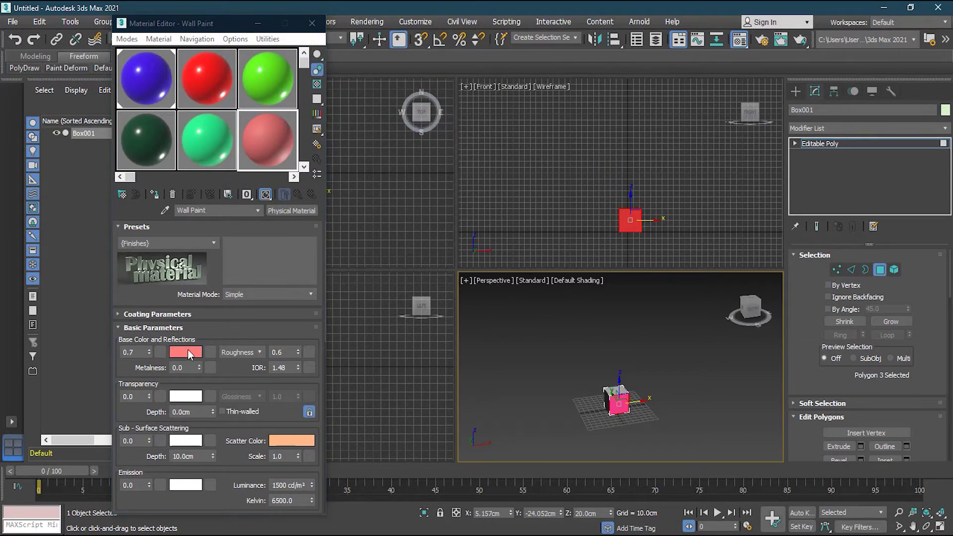
left_click_drag(300, 135, 397, 187)
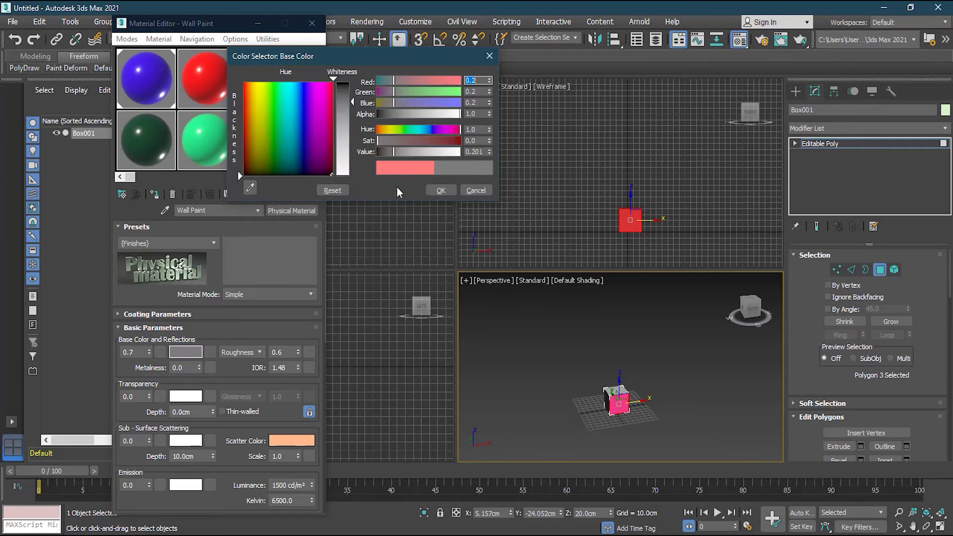
left_click_drag(352, 95, 351, 80)
left_click(436, 187)
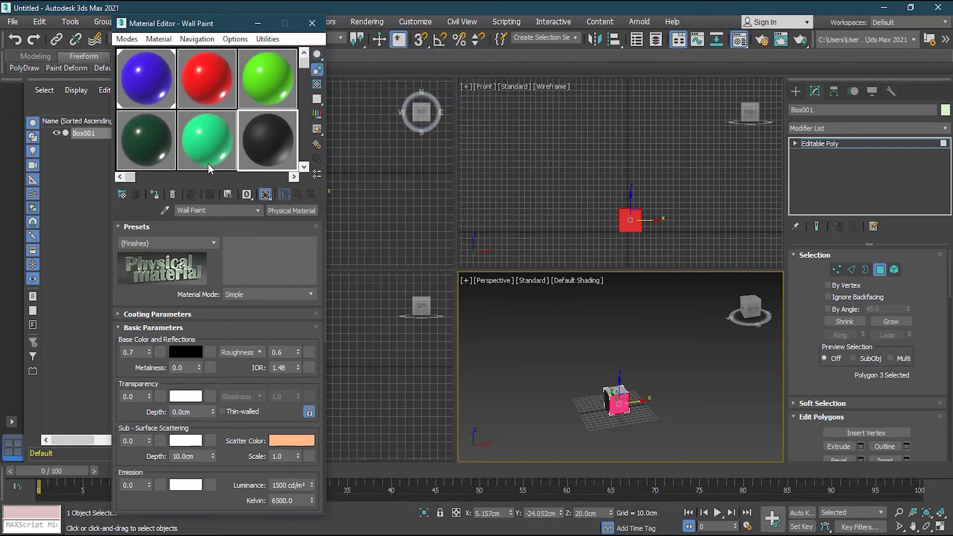
Step: Reset the Ceramic material's base color to white
double_click(206, 142)
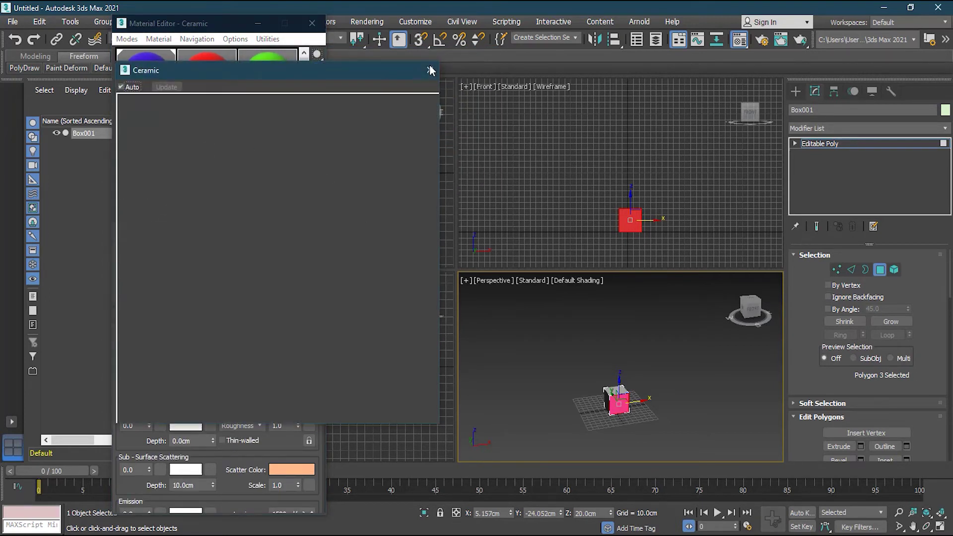
left_click(430, 71)
right_click(429, 67)
left_click(219, 124)
left_click(196, 354)
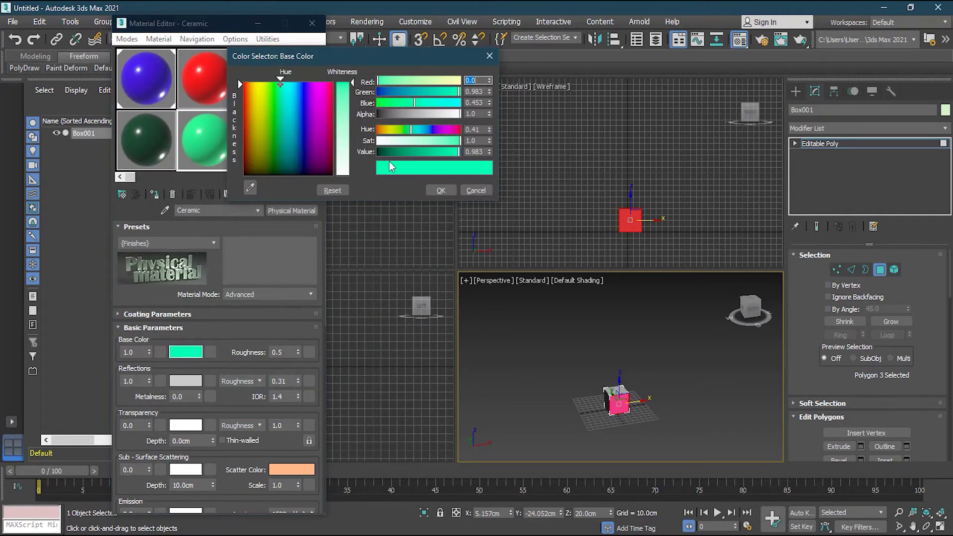
left_click(344, 190)
left_click(441, 191)
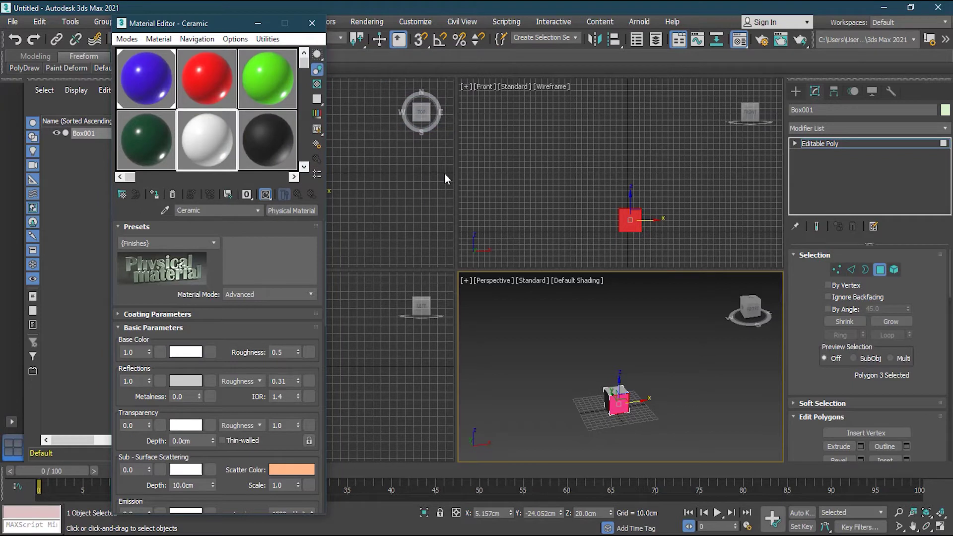
Step: Assign the red 01 - Defaultax material to the top polygon of the box and deselect the polygon
left_click(202, 87)
left_click(618, 391)
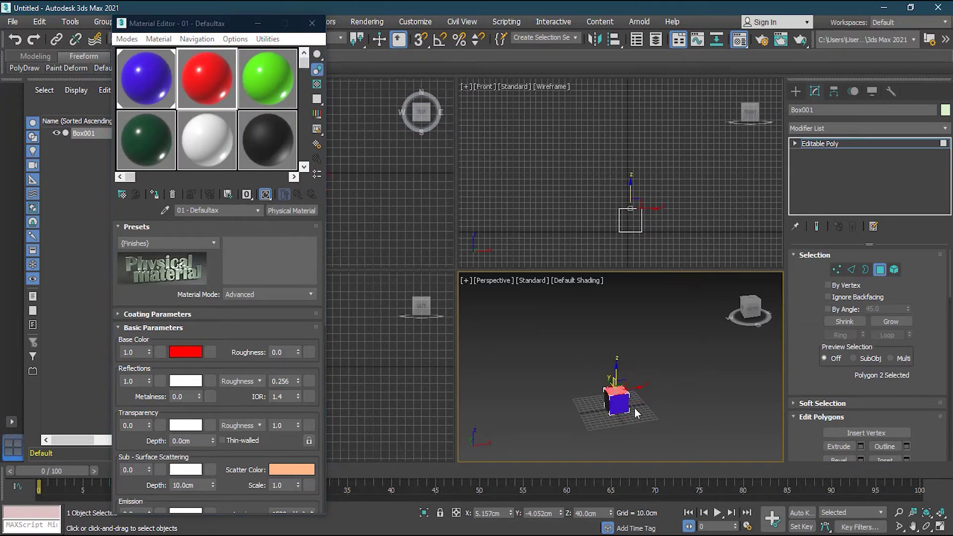
left_click(159, 195)
left_click(693, 407)
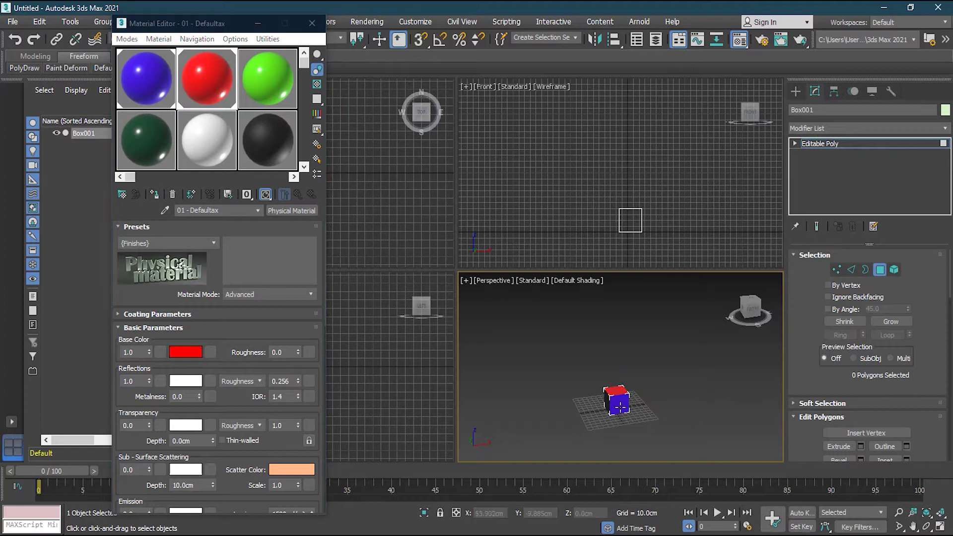
Step: Assign the bright green 01 - Defaultaxd material to the box's left side polygon and move the Material Editor clear of the viewports
left_click(606, 401)
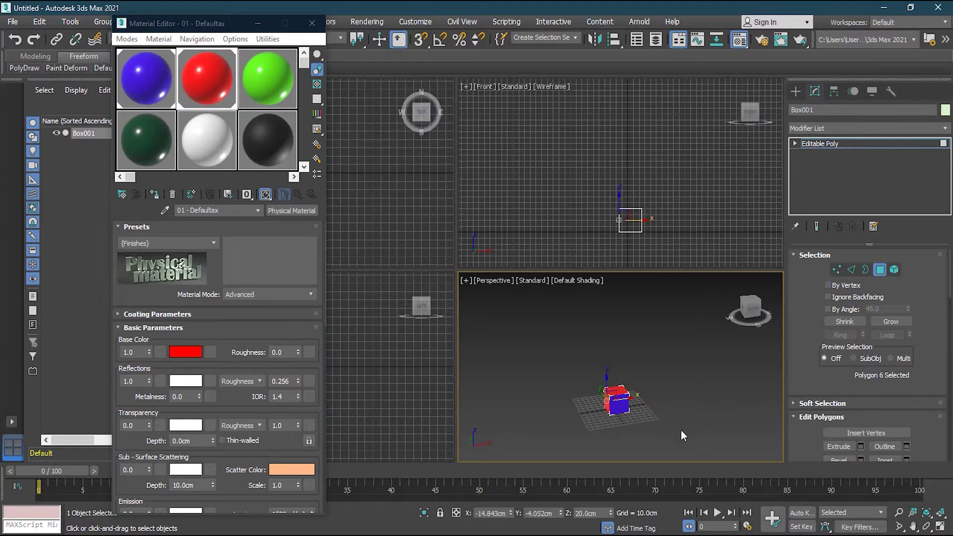
left_click(276, 93)
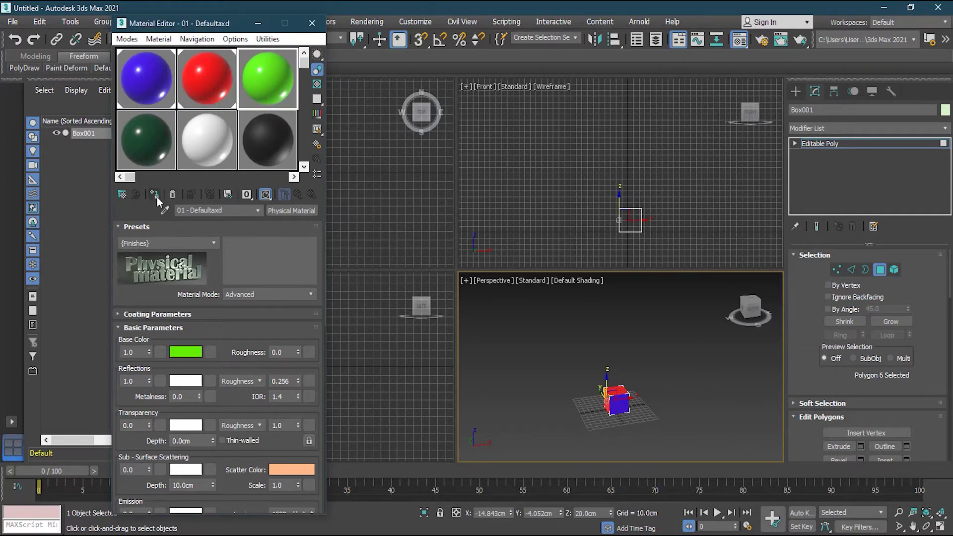
left_click_drag(230, 29, 98, 105)
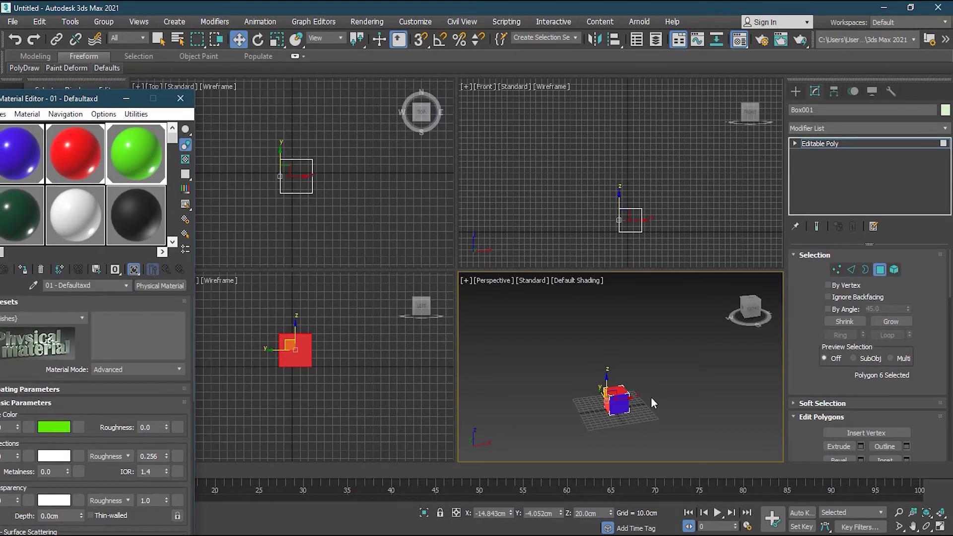
left_click(681, 404)
Step: Assign the dark green 01 - Defaultaxda material to the right side polygon of the box
middle_click_drag(686, 401, 654, 382, "alt")
left_click(641, 370)
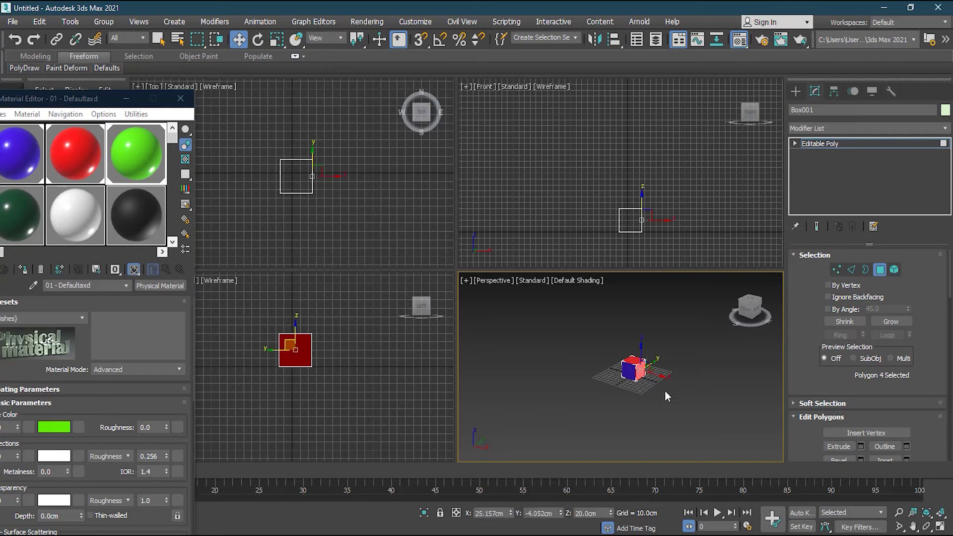
left_click(30, 214)
left_click(23, 270)
left_click(642, 389)
Step: Assign the white Ceramic material to the back polygon of the box
middle_click_drag(673, 383, 548, 373, "alt")
left_click(679, 354)
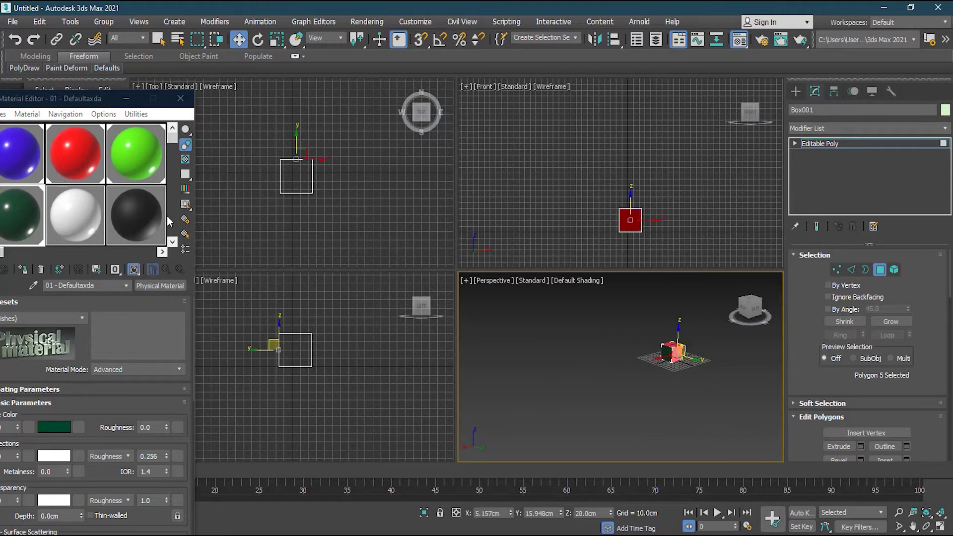
left_click(74, 218)
left_click(22, 270)
Step: Assign the black Wall Paint material to the bottom polygon of the box and close the Material Editor
middle_click_drag(665, 347, 681, 308, "alt")
left_click(664, 379)
left_click(146, 221)
left_click(23, 270)
left_click(181, 98)
Step: Leave polygon editing and move the whole box along the X axis to about -361 cm
mouse_move(512, 348)
middle_mouse_down("alt")
mouse_move(581, 401)
mouse_move(648, 432)
mouse_move(678, 431)
middle_mouse_up("alt")
middle_click_drag(593, 383, 683, 414)
middle_click_drag(558, 423, 780, 375, "alt")
scroll(606, 394, "up", 5)
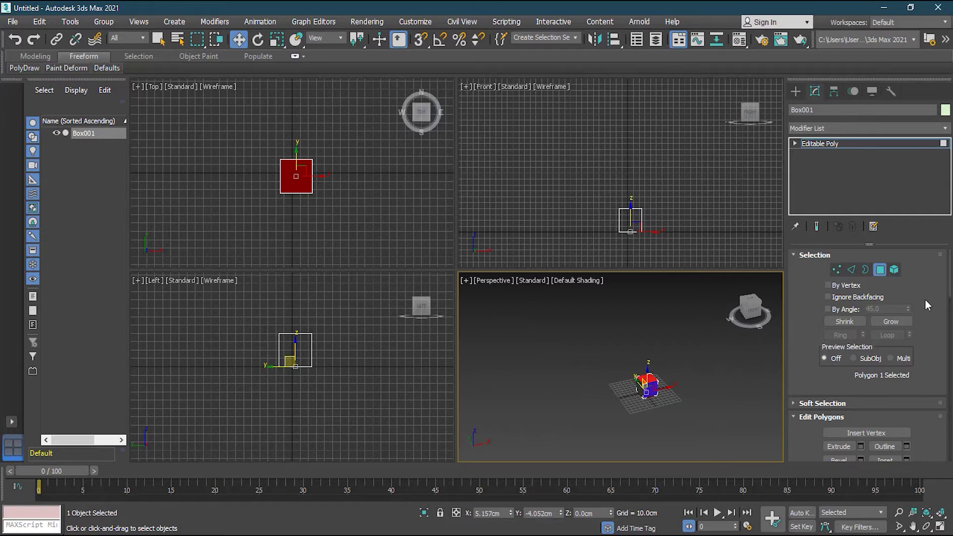
left_click(881, 270)
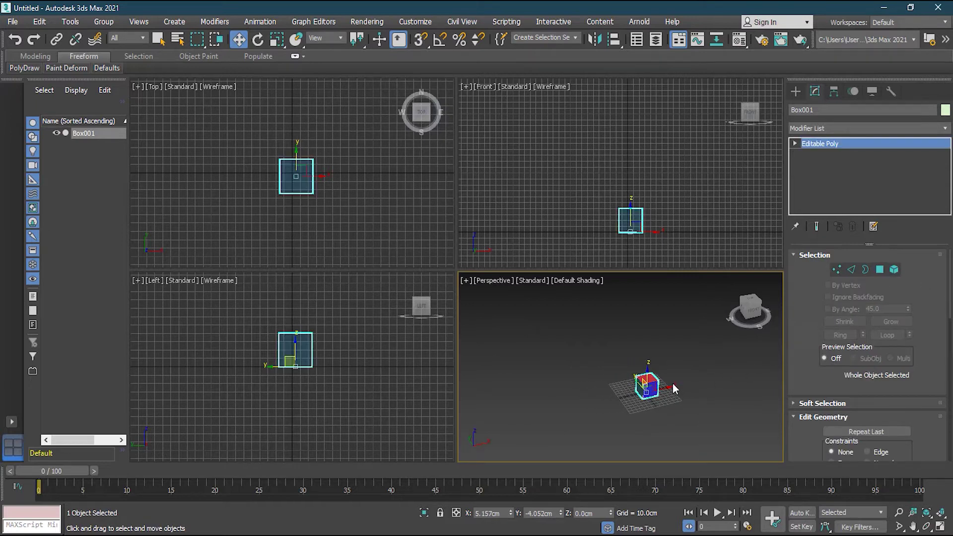
left_click_drag(673, 386, 516, 420)
scroll(600, 178, "down", 3)
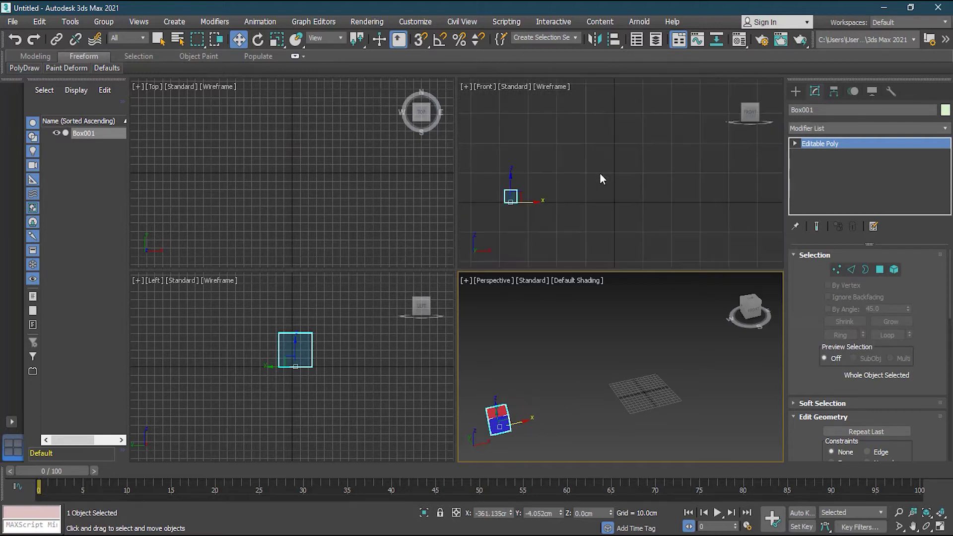
Step: Show the box's motion path and set its starting key at frame 0 with Auto Key on
scroll(618, 357, "down", 5)
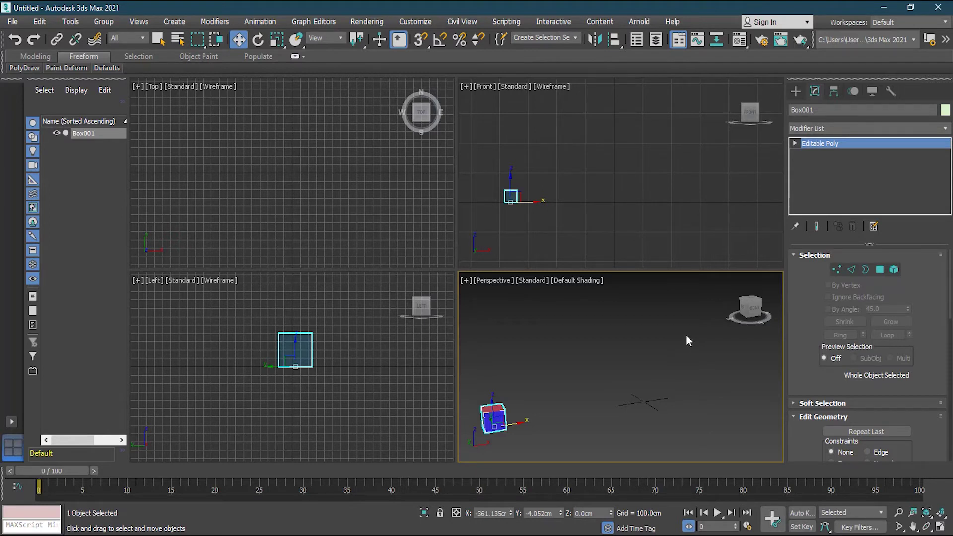
left_click(854, 92)
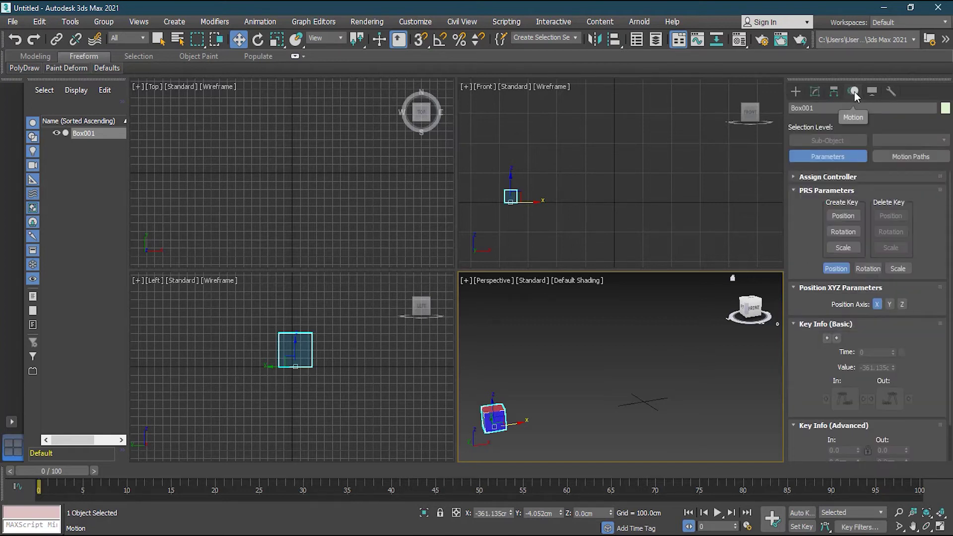
left_click(910, 157)
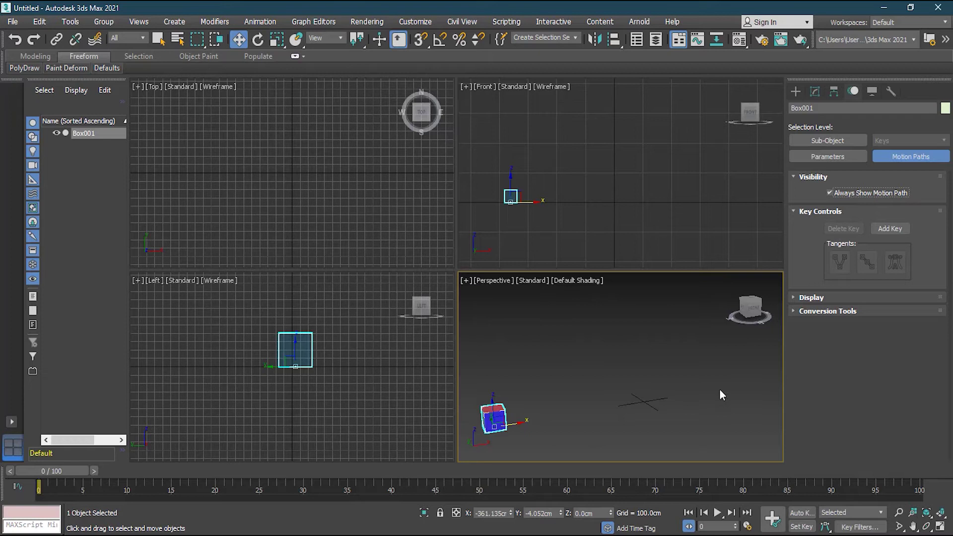
left_click(802, 513)
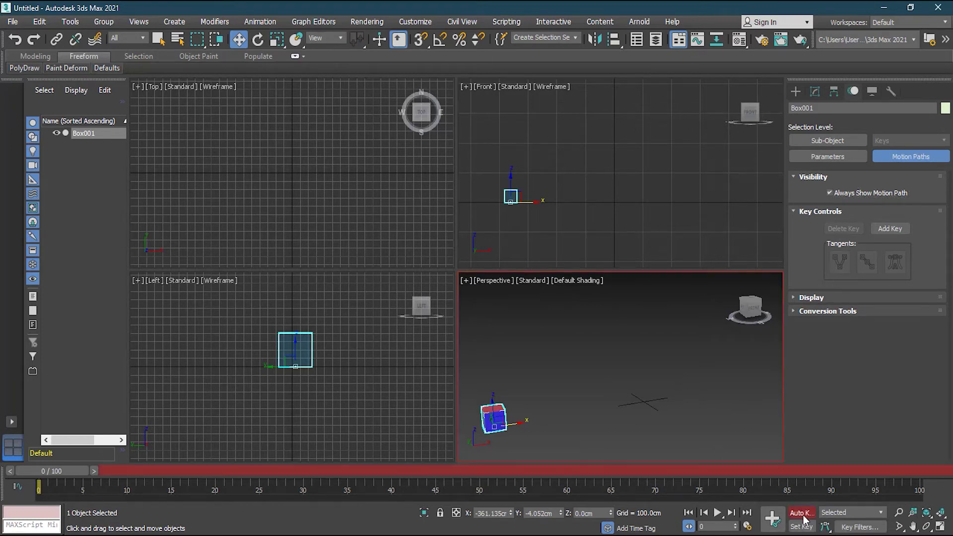
left_click(773, 521)
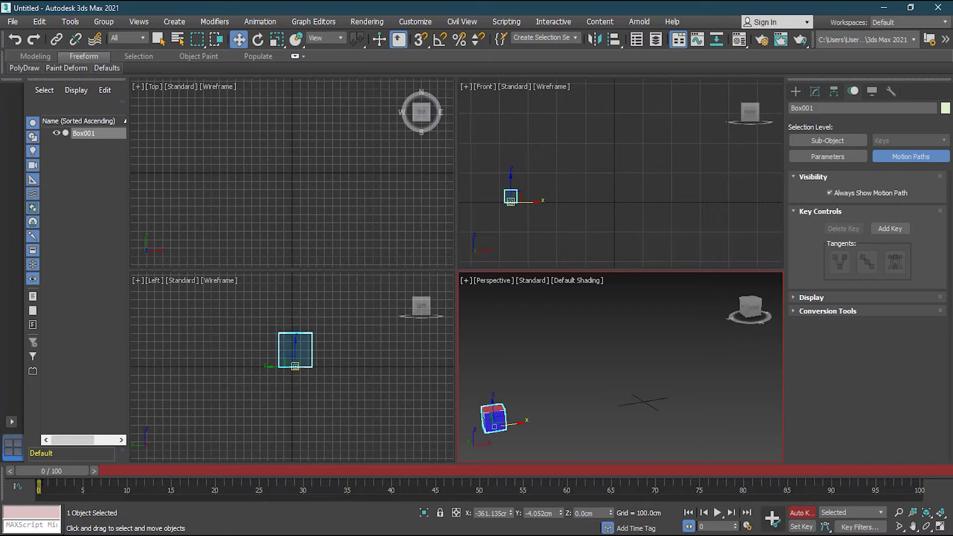
Step: At frame 10, move the box up and forward in the Front view to about X -275 cm, Z 241 cm
left_click_drag(67, 472, 152, 476)
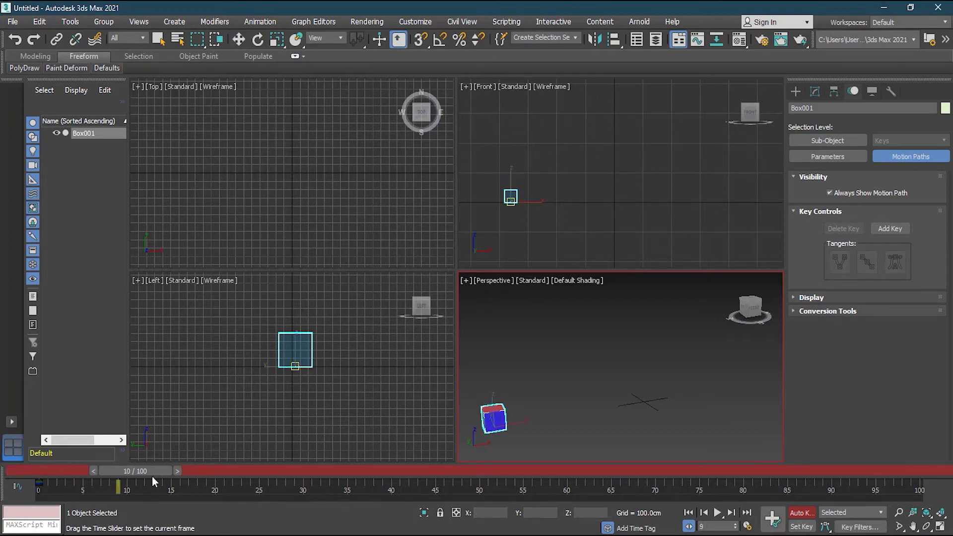
key("w")
left_click_drag(519, 195, 548, 143)
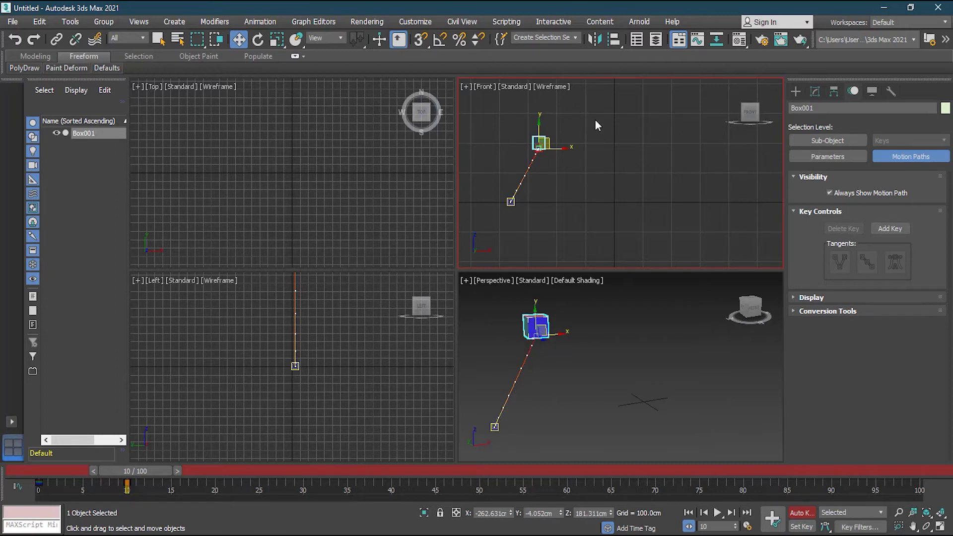
middle_click_drag(551, 175, 576, 204)
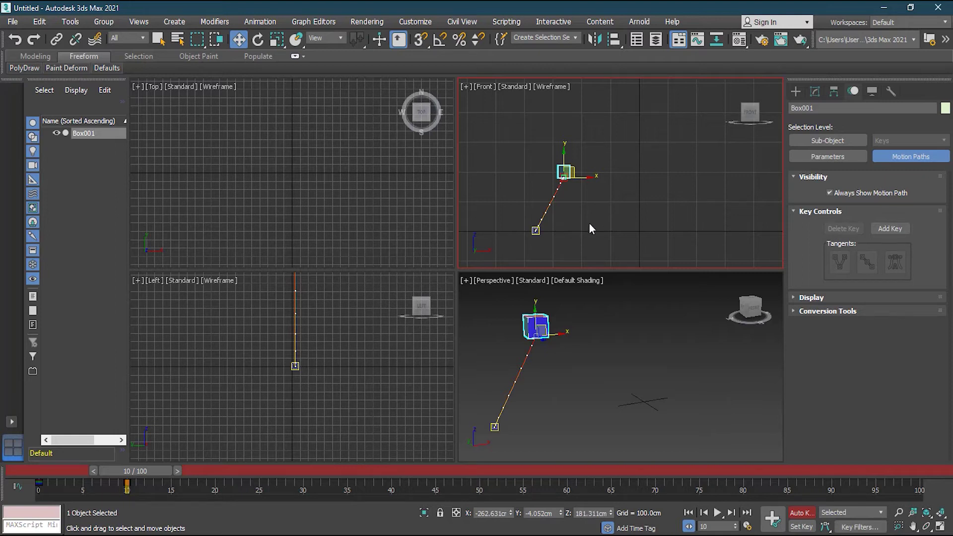
left_click_drag(577, 172, 577, 125)
scroll(585, 161, "down", 2)
middle_click_drag(619, 194, 597, 215)
left_click_drag(558, 158, 557, 170)
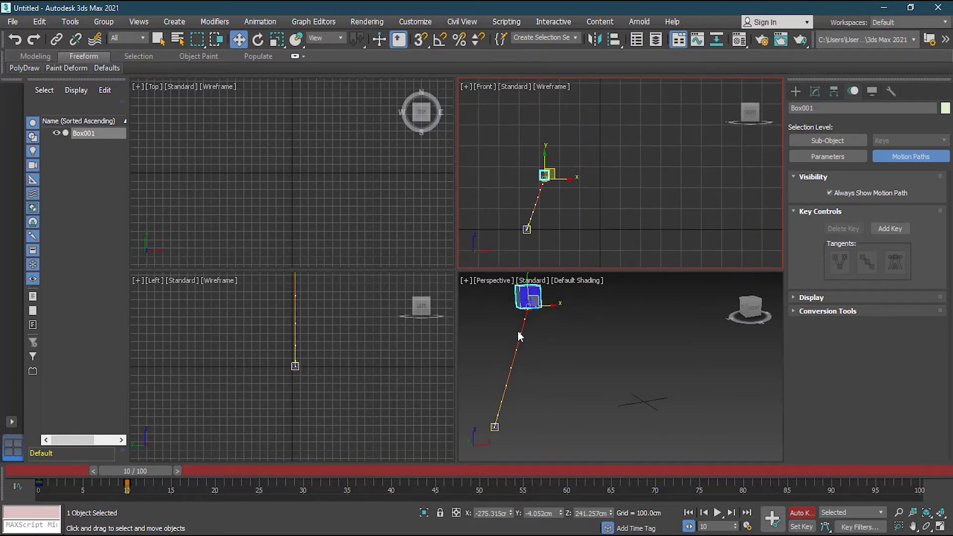
Step: At frame 20, move the box down and forward in the Front view to about X -157 cm, Z -9 cm
left_click_drag(160, 473, 248, 473)
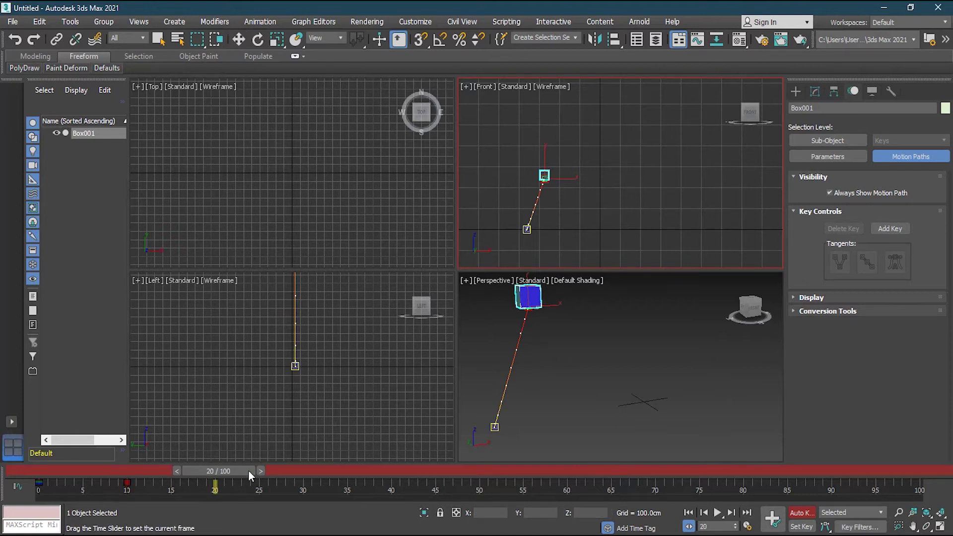
key("w")
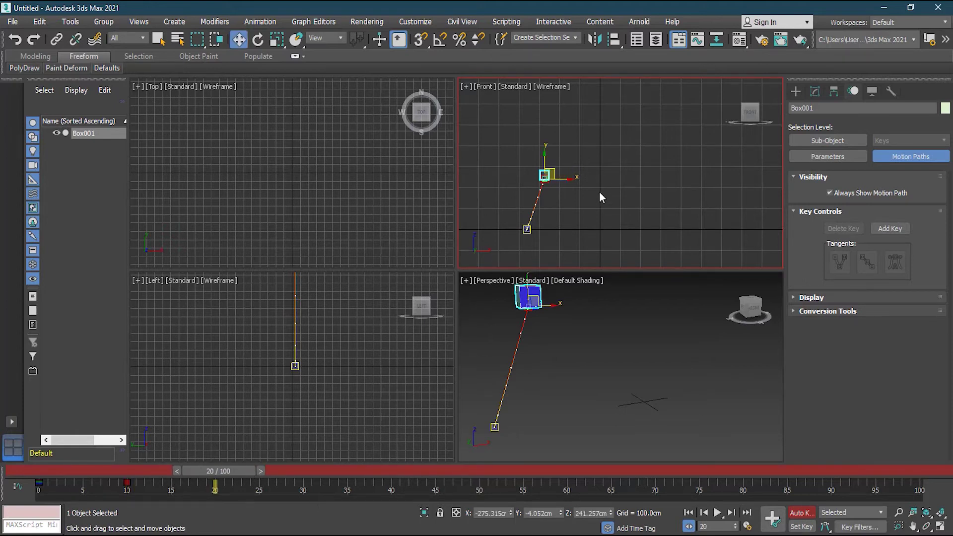
left_click_drag(559, 172, 581, 225)
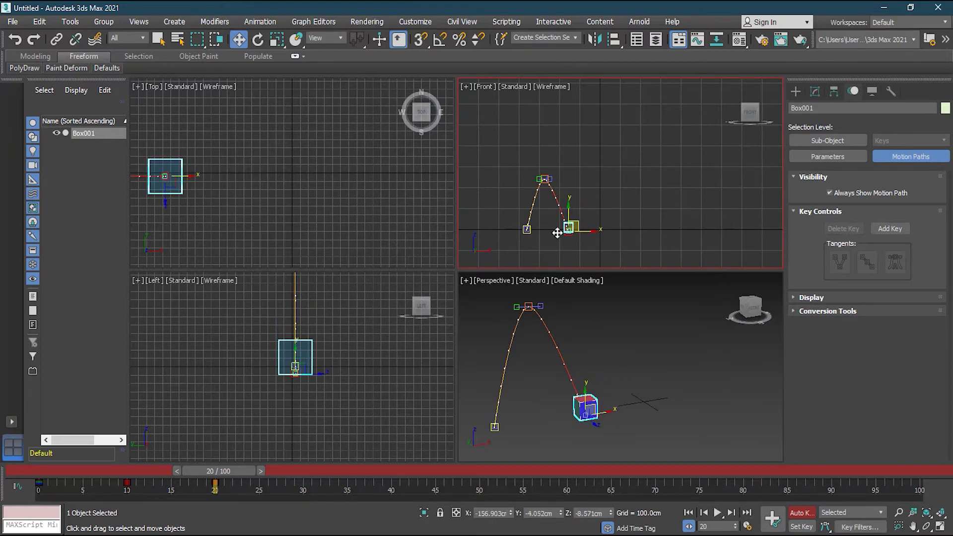
scroll(557, 233, "up", 2)
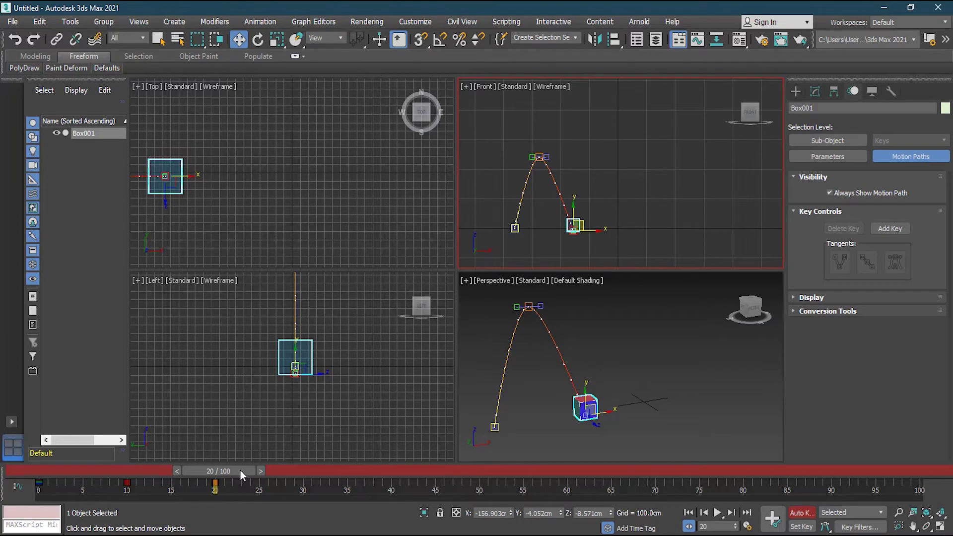
Step: Raise the box about 157 cm and forward about 57 cm in the Front view at frame 30, and bring it down ahead at frame 40
left_click_drag(240, 470, 329, 469)
left_click_drag(581, 223, 599, 176)
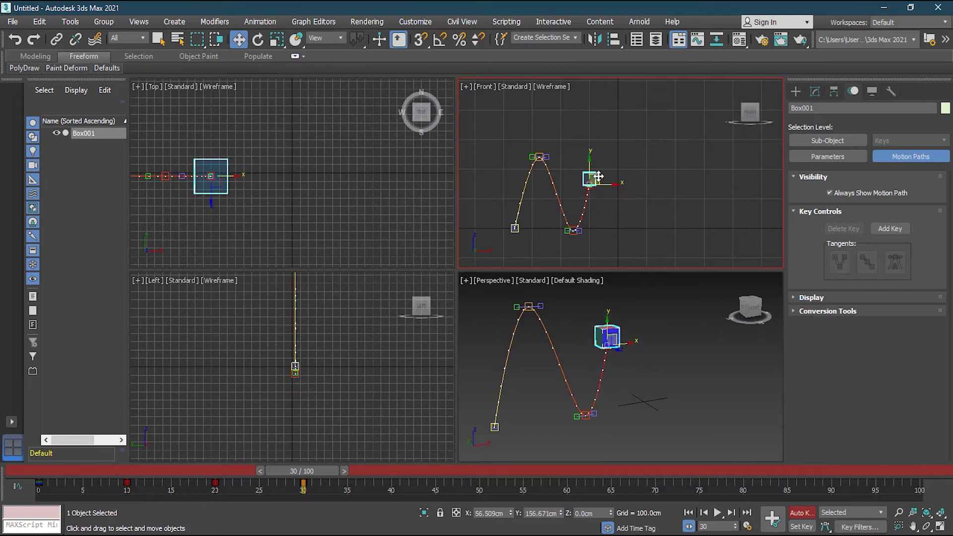
left_click_drag(321, 474, 413, 469)
left_click_drag(600, 173, 623, 220)
Step: In the Front view, raise the box to about X 27 cm, Z 118 cm at frame 50, and lower it ahead to ground level at frame 60
left_click_drag(400, 476, 497, 469)
left_click_drag(622, 222, 635, 185)
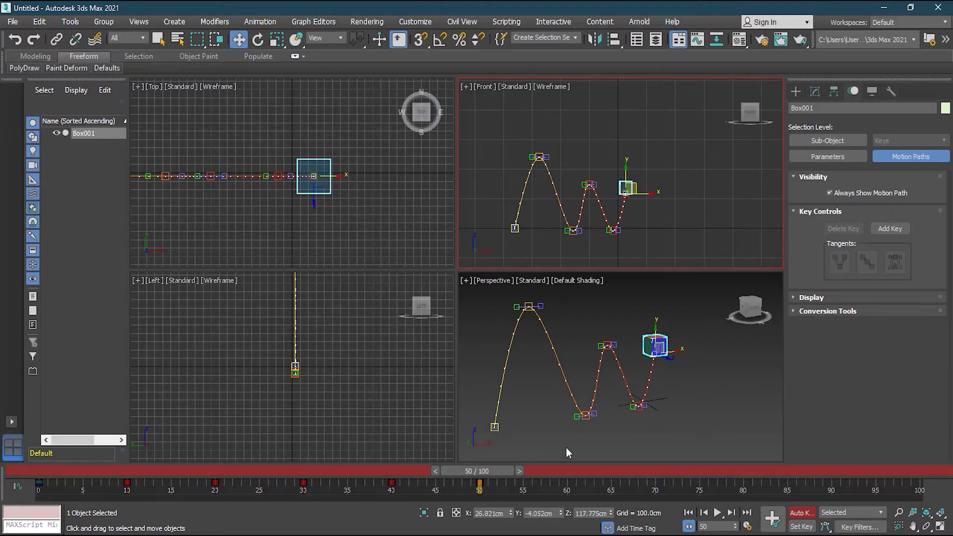
left_click_drag(495, 474, 589, 466)
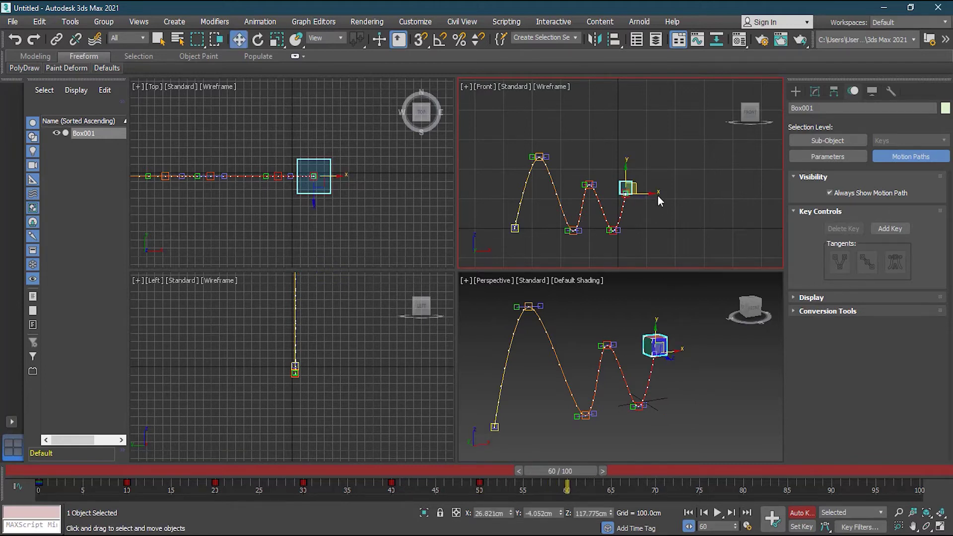
left_click_drag(636, 187, 660, 230)
Step: Add a smaller bounce in the Front view, with the box up and forward at frame 70 and down at ground level at frame 80
left_click_drag(574, 472, 665, 469)
left_click_drag(662, 232, 666, 199)
left_click_drag(709, 470, 761, 469)
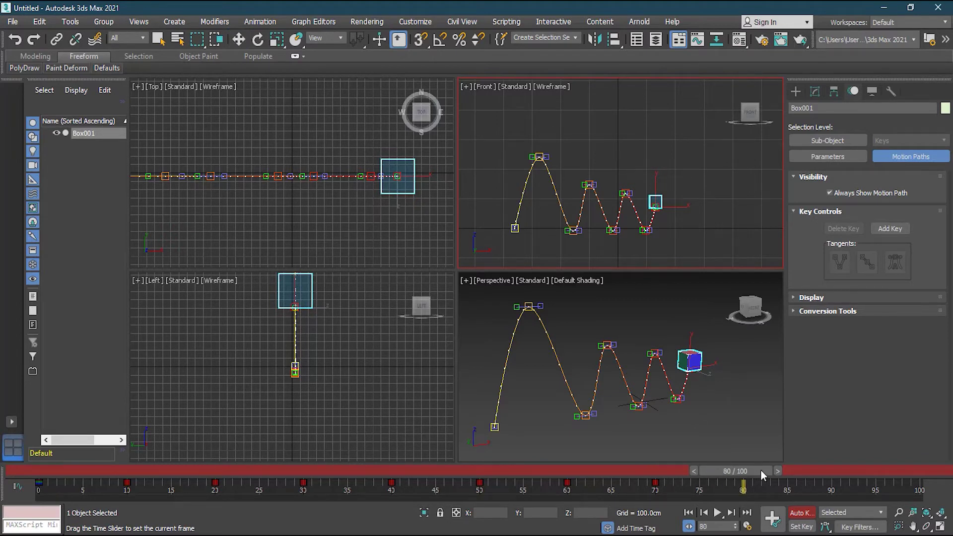
key("w")
left_click_drag(666, 201, 692, 238)
Step: Add the last small bounce in the Front view, raising the box slightly at frame 90 and landing it farther ahead at frame 100
left_click_drag(758, 472, 841, 470)
left_click_drag(683, 221, 685, 212)
left_click_drag(828, 472, 874, 477)
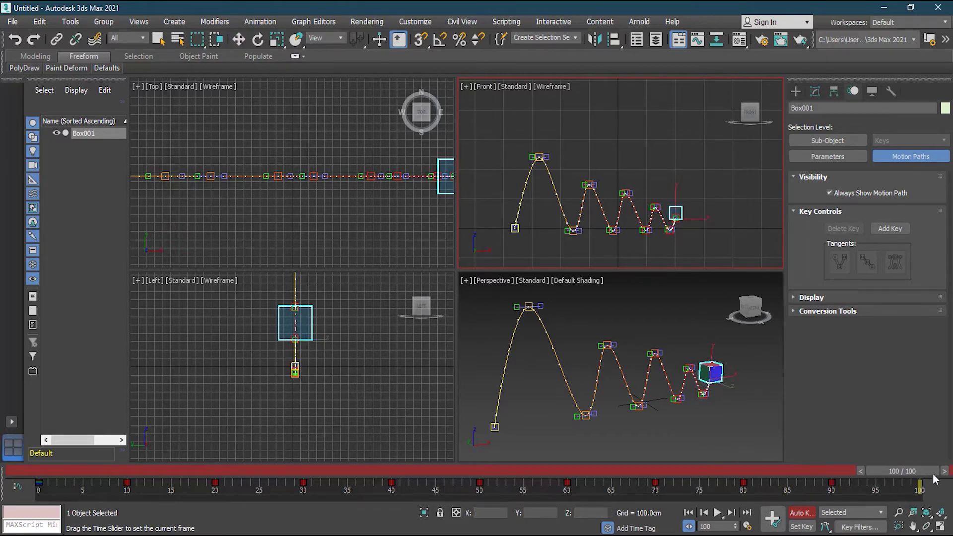
key("w")
left_click_drag(684, 216, 700, 228)
Step: Play the bounce animation from frame 0 to check it, and stop and return to frame 0
left_click_drag(892, 476, 42, 474)
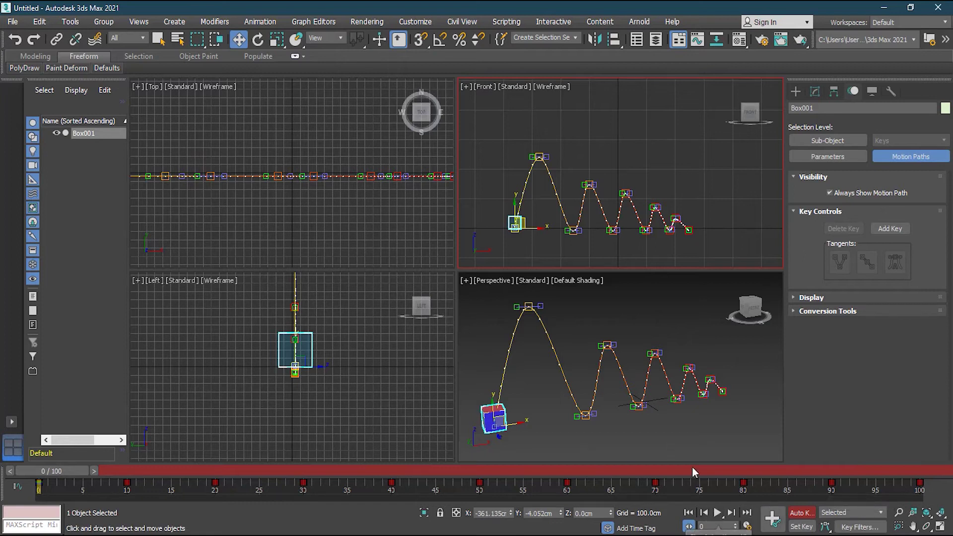
left_click(719, 513)
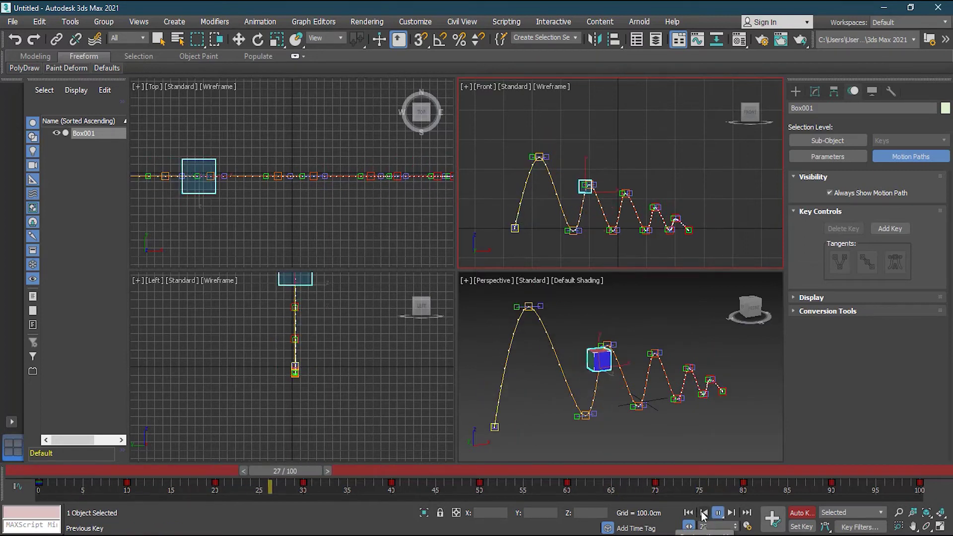
left_click(704, 513)
left_click_drag(320, 471, 59, 470)
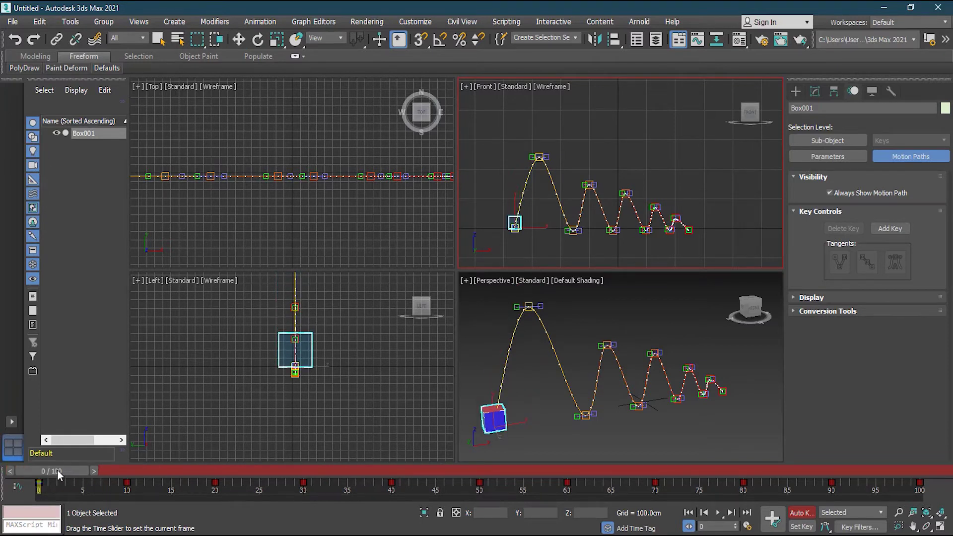
key("w")
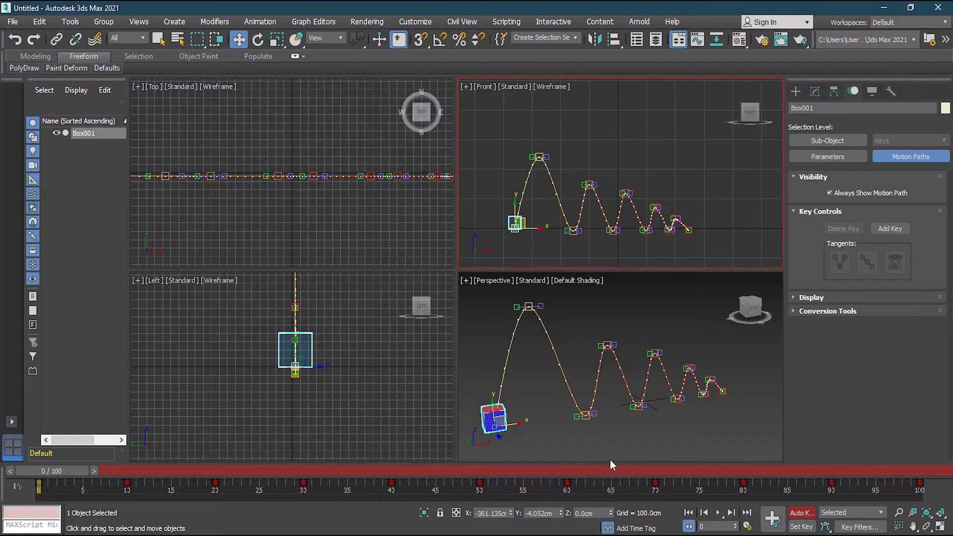
Step: At frame 10, rotate the box to about -46° around Y in the Front view, compare with frame 20, and rotate frame 10 about 80° more
left_click(731, 515)
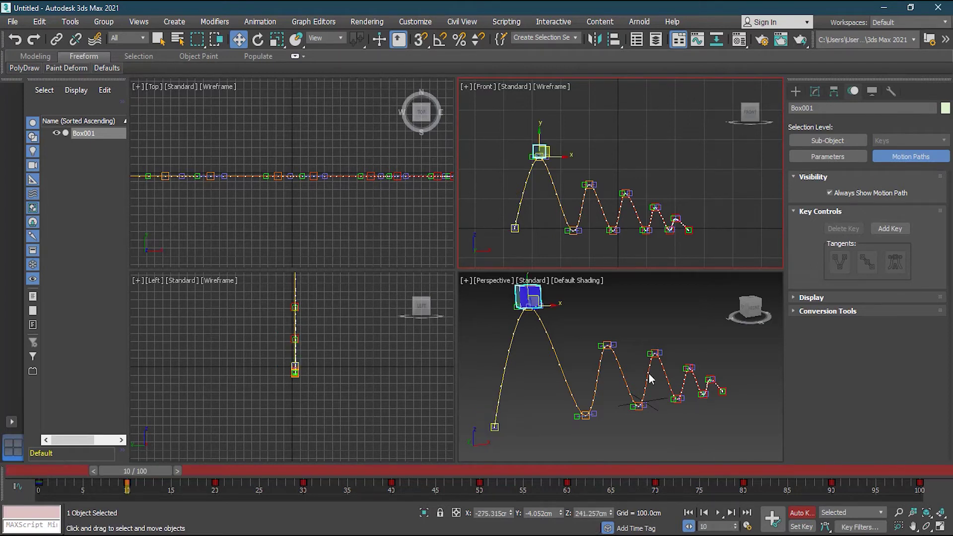
left_click(258, 40)
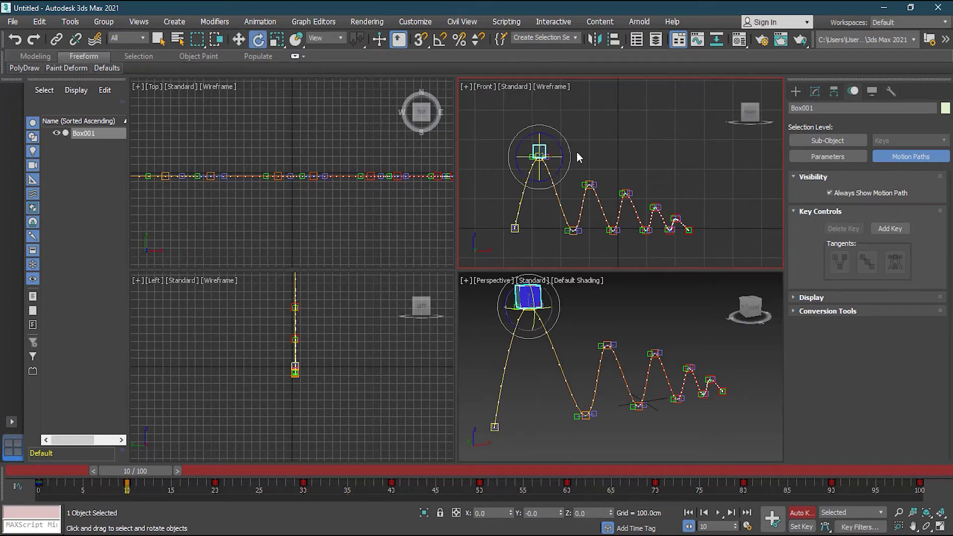
left_click_drag(560, 171, 569, 131)
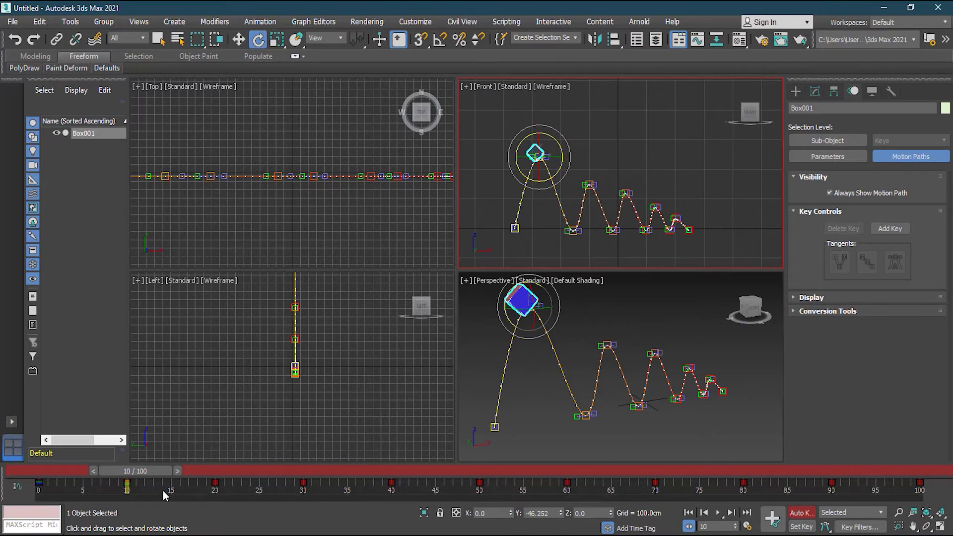
left_click(731, 513)
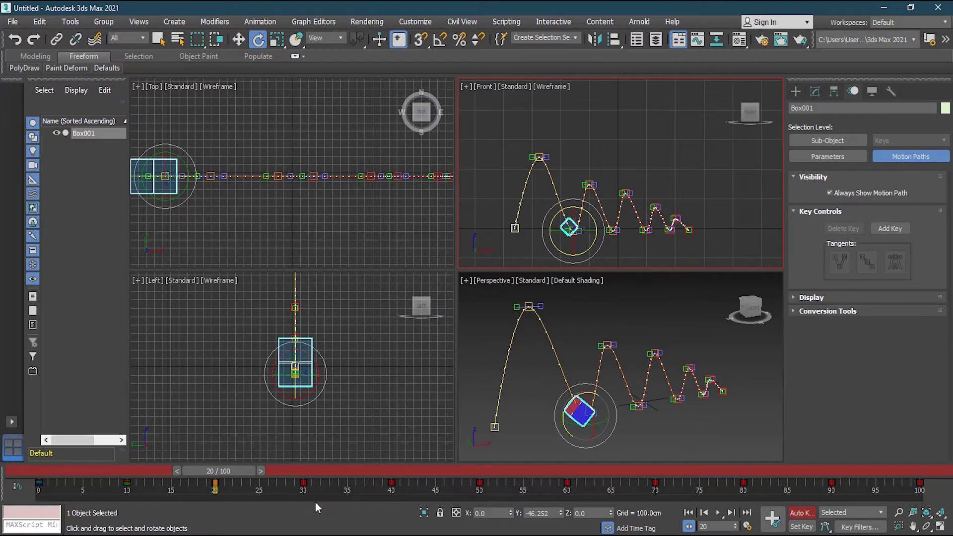
left_click_drag(236, 472, 157, 457)
key("e")
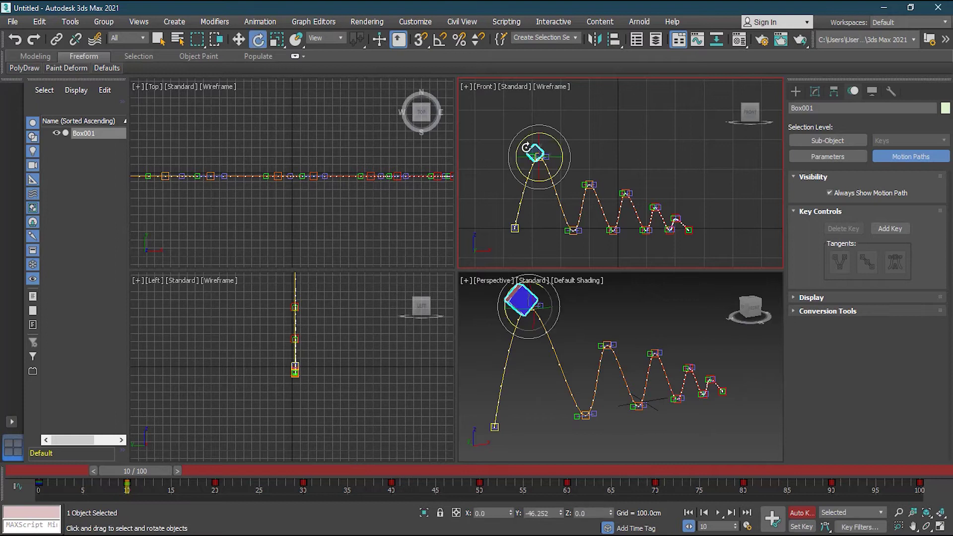
left_click_drag(521, 170, 582, 247)
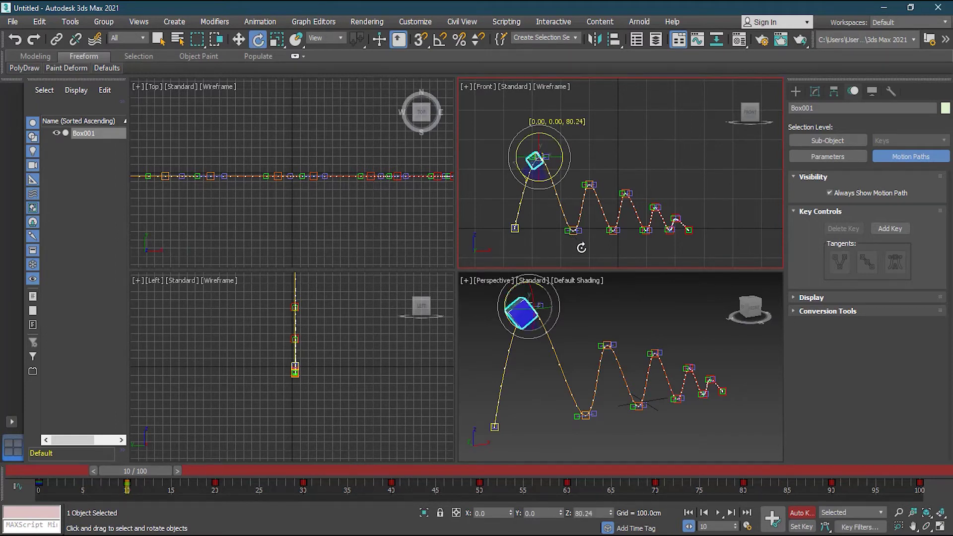
Step: In the Front view, rotate the box at its frame 0 starting pose, and rotate it by about -89° at frame 20
left_click_drag(157, 474, 40, 486)
left_click_drag(528, 244, 557, 180)
left_click_drag(75, 476, 247, 469)
key("e")
left_click_drag(587, 215, 634, 338)
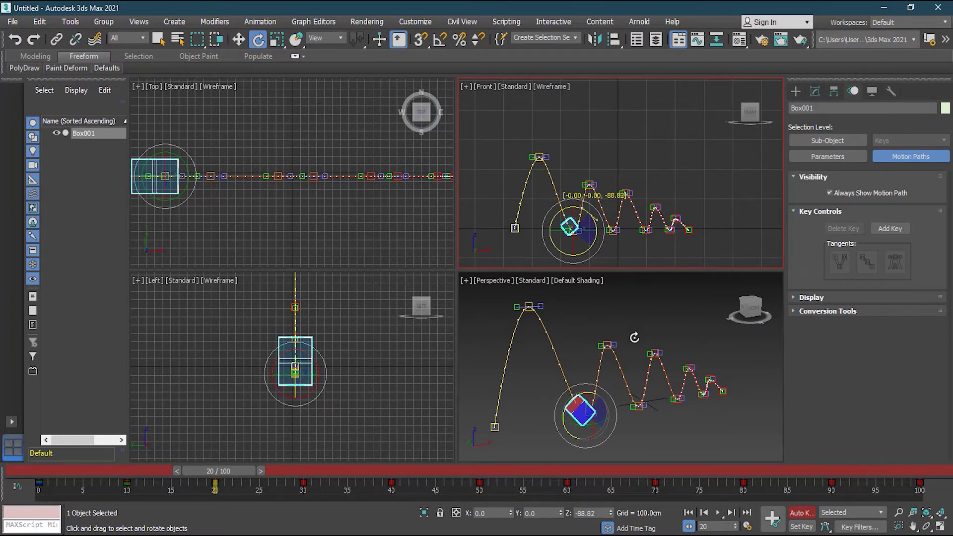
Step: Rotate the box in the Front view to about 48° around Y at frame 30 and to about 125° at frame 40
left_click_drag(231, 471, 332, 461)
key("e")
left_click_drag(610, 173, 657, 270)
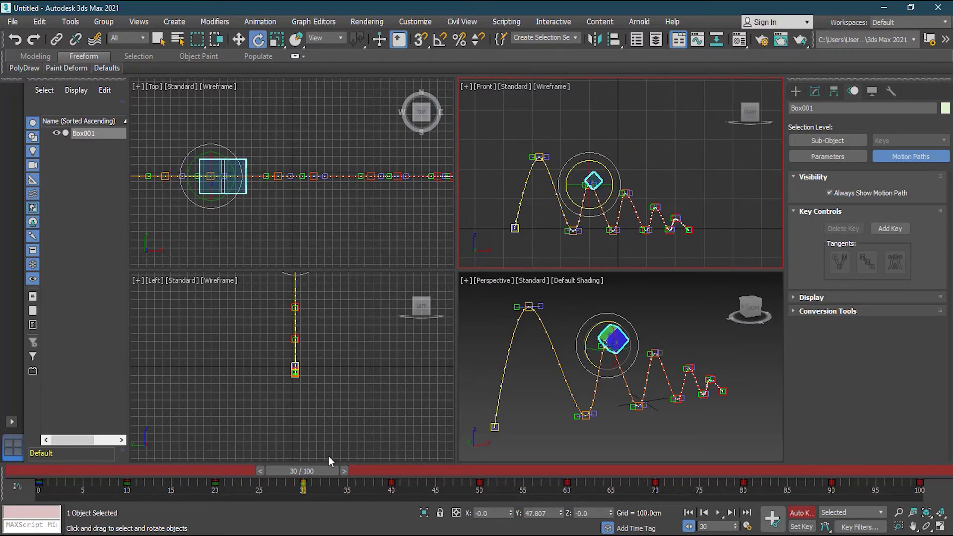
left_click_drag(314, 464, 416, 475)
key("e")
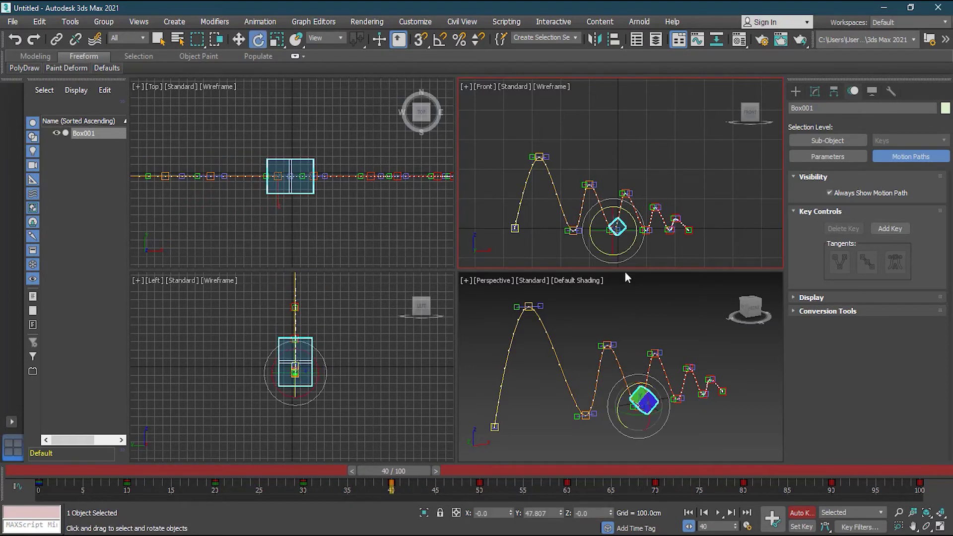
left_click_drag(634, 217, 703, 280)
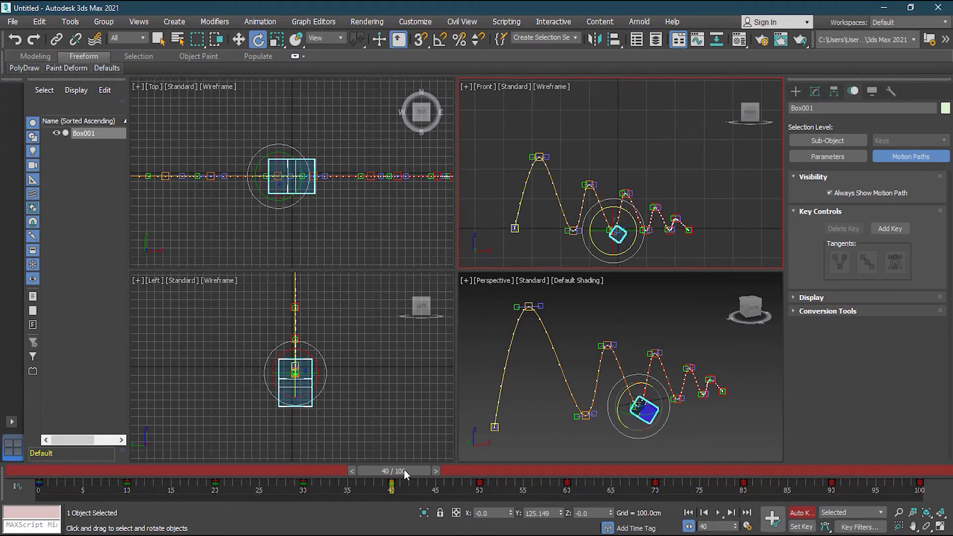
Step: Rotate the box to about -137° around Y at frame 50, and rotate it in the Front view at frame 60, undoing the off-axis turn
left_click_drag(406, 467, 496, 460)
left_click_drag(648, 182, 612, 401)
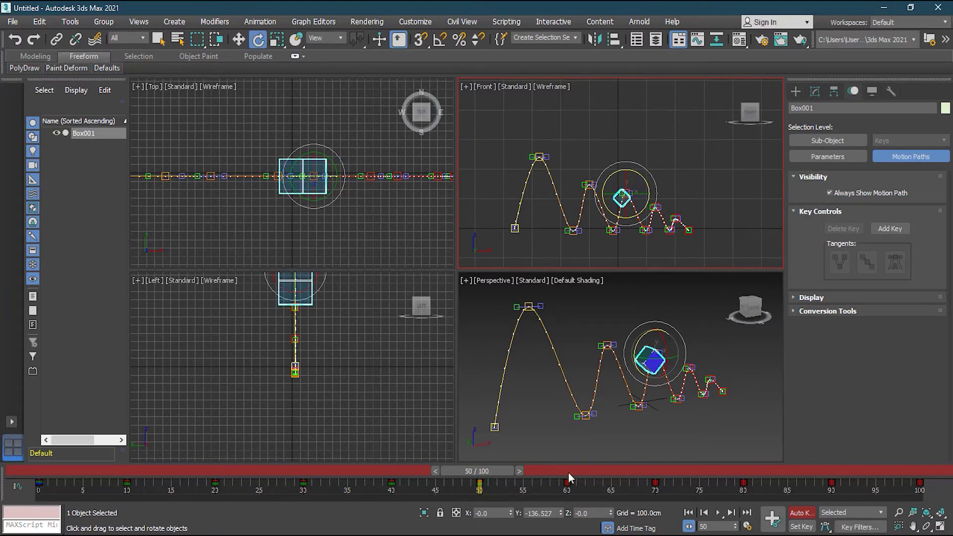
left_click_drag(495, 474, 583, 470)
left_click_drag(662, 249, 646, 271)
left_click_drag(649, 206, 695, 218)
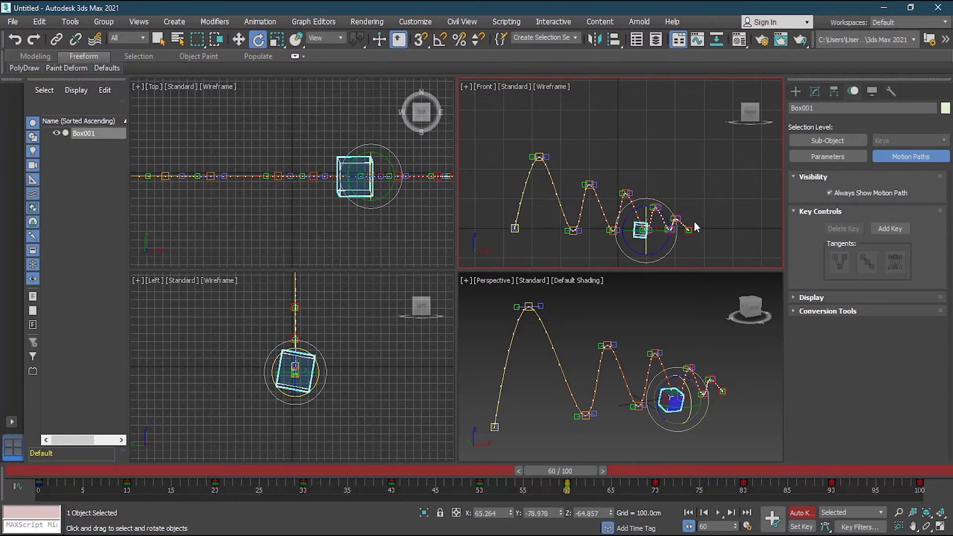
key("ctrl+z")
left_click_drag(659, 211, 711, 251)
Step: Rotate the box in the Front view to about 40° around Y at frame 70 and to about 140° at frame 80
left_click_drag(589, 476, 680, 457)
left_click_drag(693, 204, 743, 237)
left_click_drag(677, 469, 767, 472)
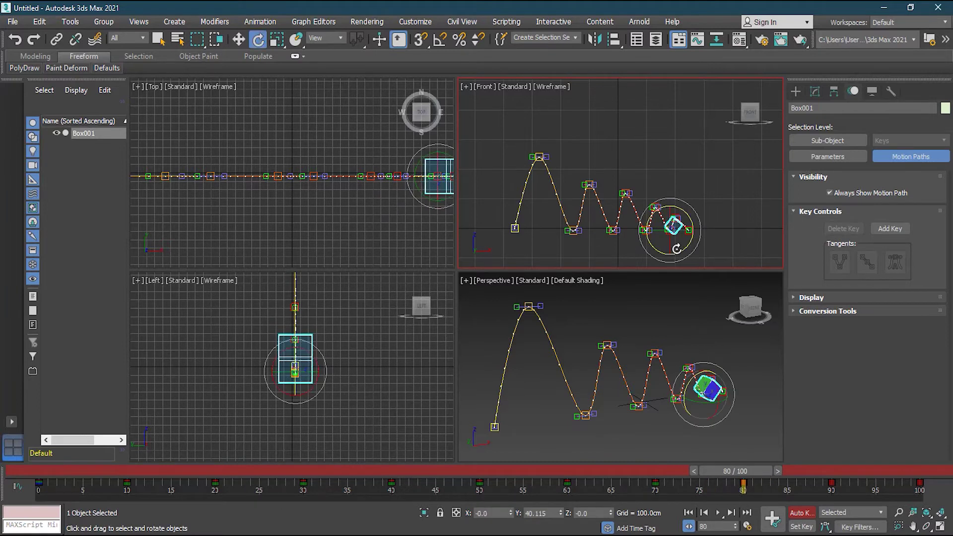
left_click_drag(688, 219, 719, 355)
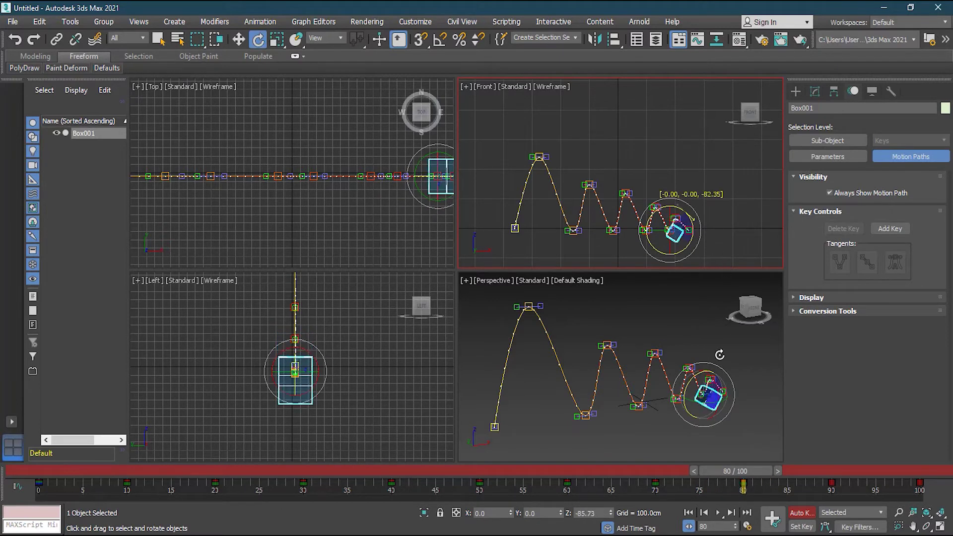
Step: Rotate the box in the Front view at frames 90 and 100 to complete the tumbling along the path
left_click_drag(770, 472, 844, 471)
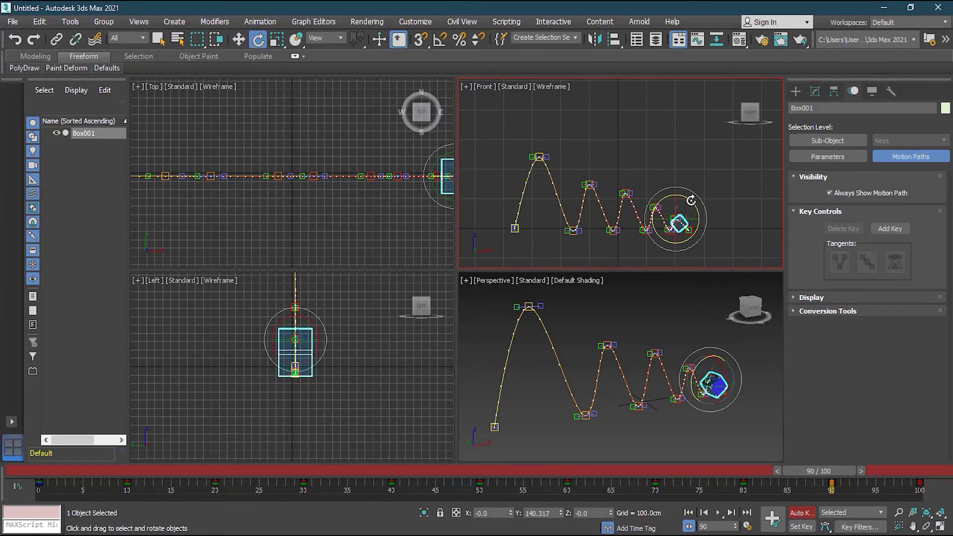
left_click_drag(691, 203, 595, 149)
left_click_drag(842, 467, 933, 471)
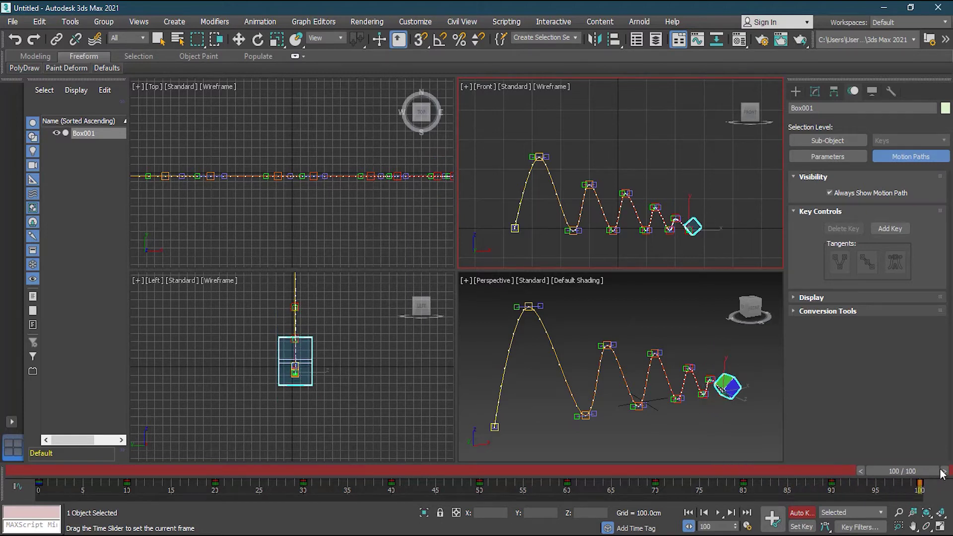
key("e")
left_click_drag(706, 215, 598, 210)
left_click_drag(527, 260, 504, 252)
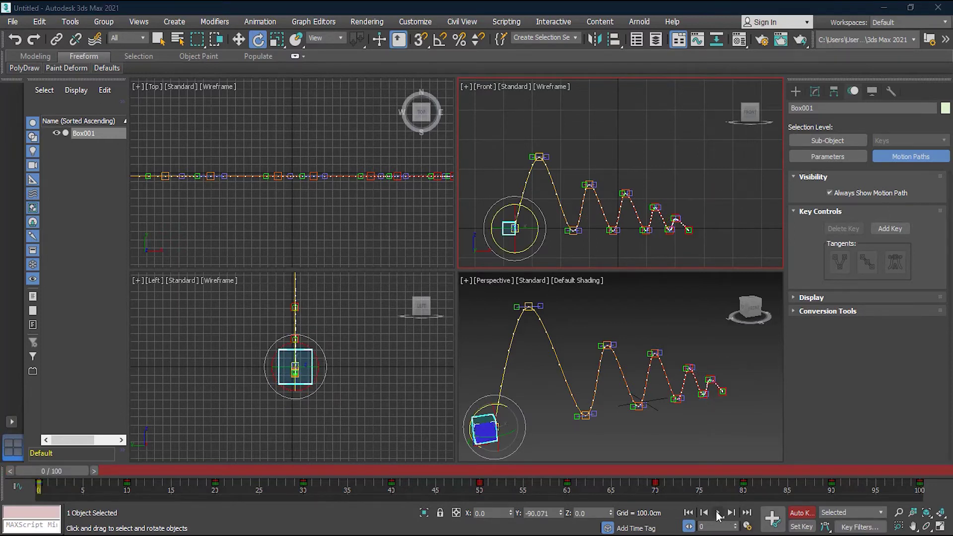
Step: Play the animation to check the box tumbling along its path, stop it, and scrub back through the frames
left_click(718, 513)
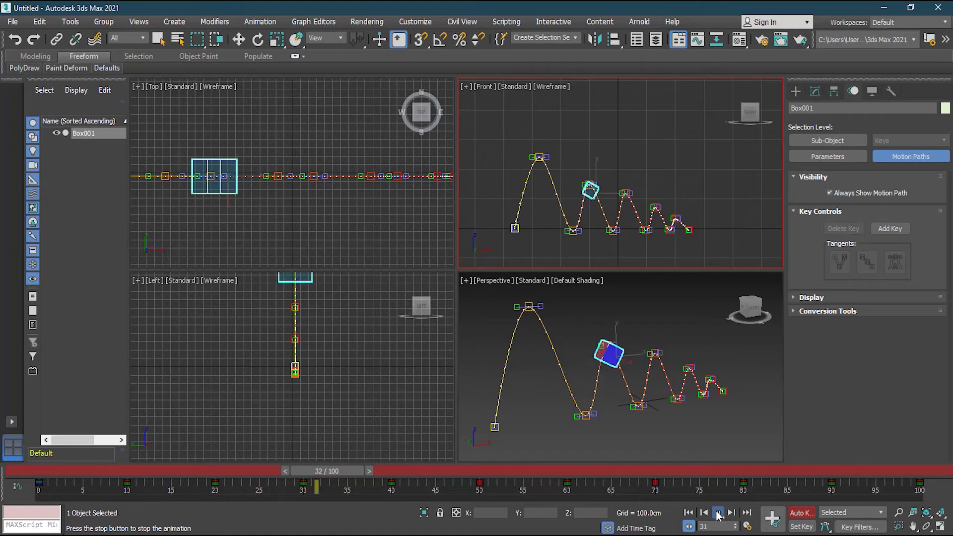
left_click(718, 512)
key("e")
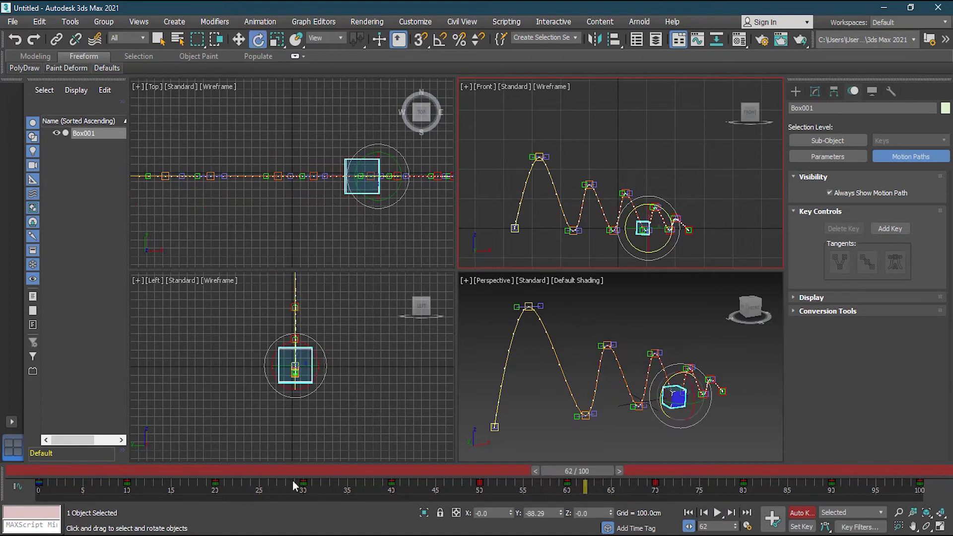
left_click_drag(576, 478, 375, 490)
key("e")
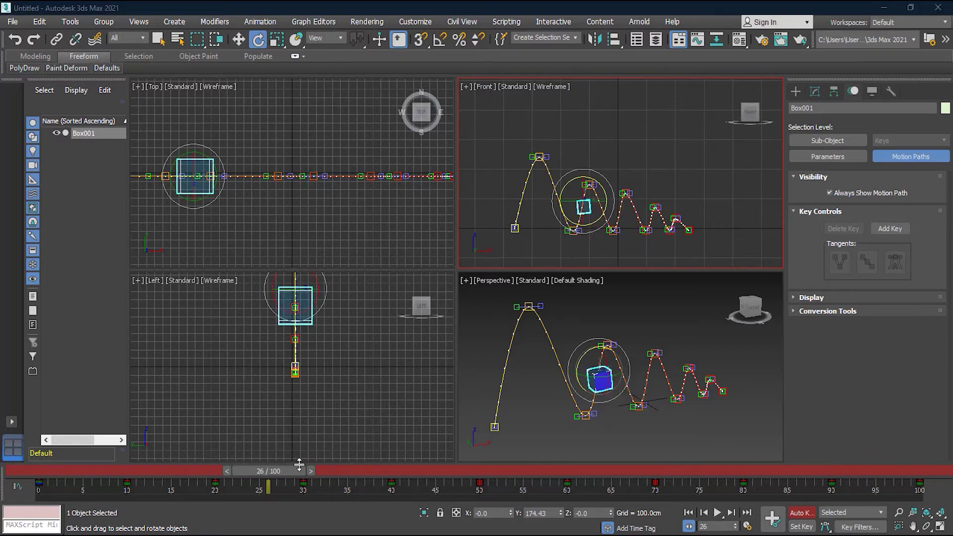
Step: Return to frame 0, replay the whole bouncing and rotating animation, and stop playback
left_click_drag(230, 472, 7, 472)
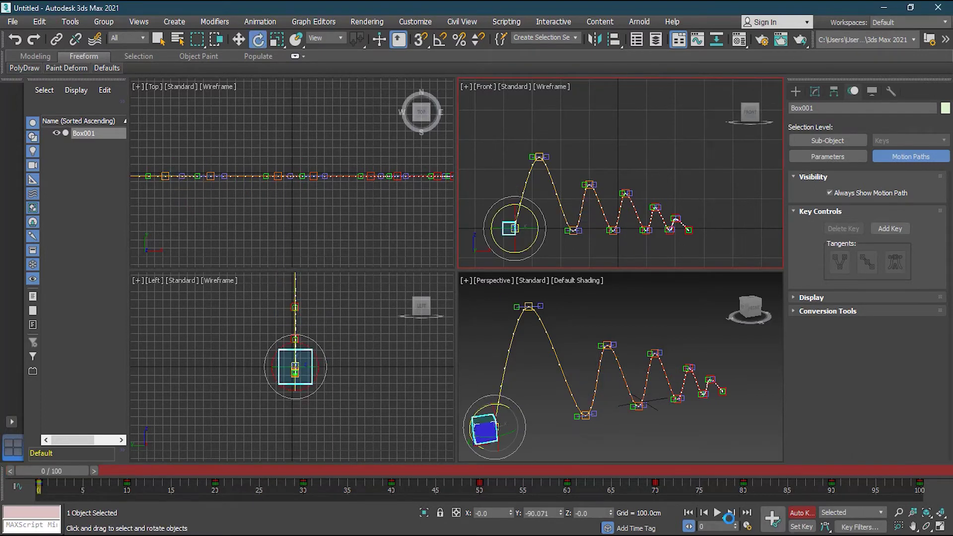
left_click(717, 512)
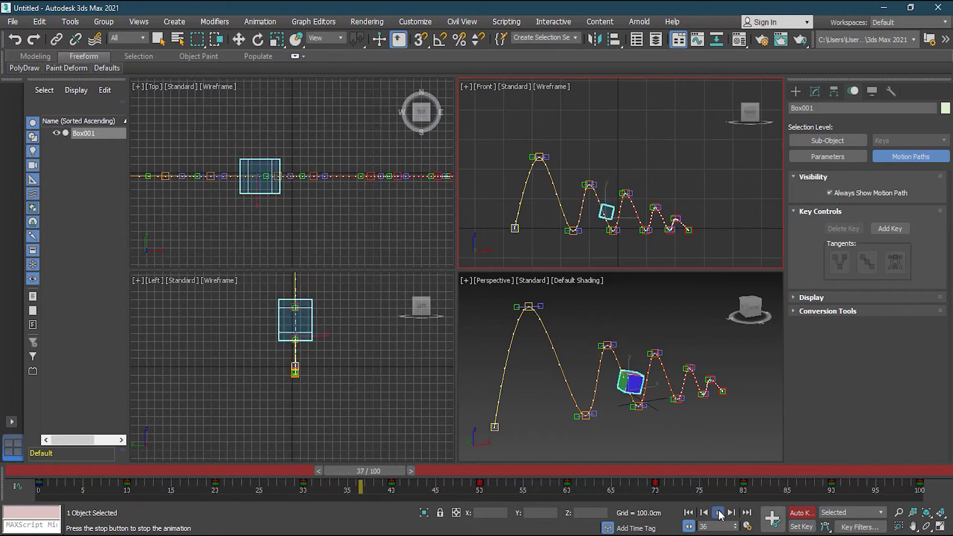
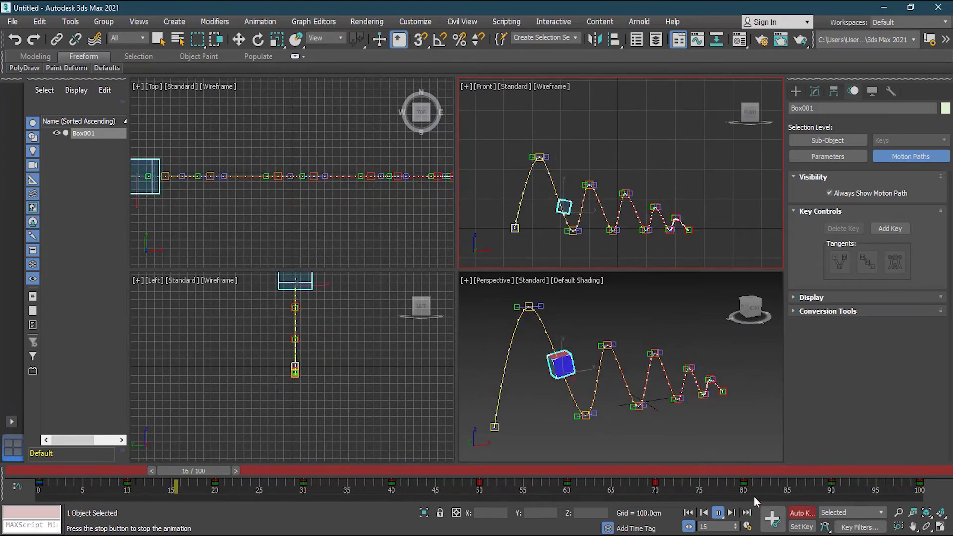
key("e")
left_click(719, 514)
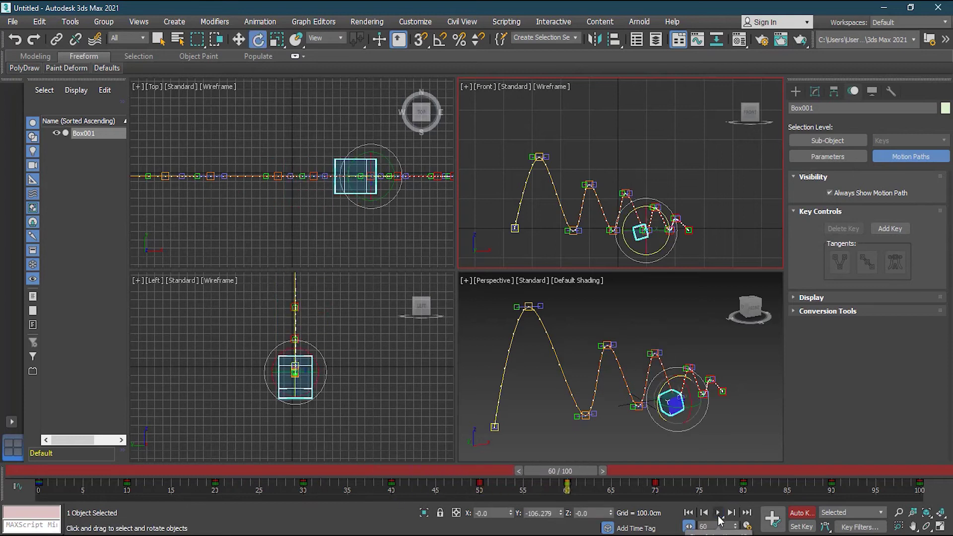
Step: Return the timeline to frame 0 and advance it to frame 10
left_click_drag(586, 468, 50, 507)
key("e")
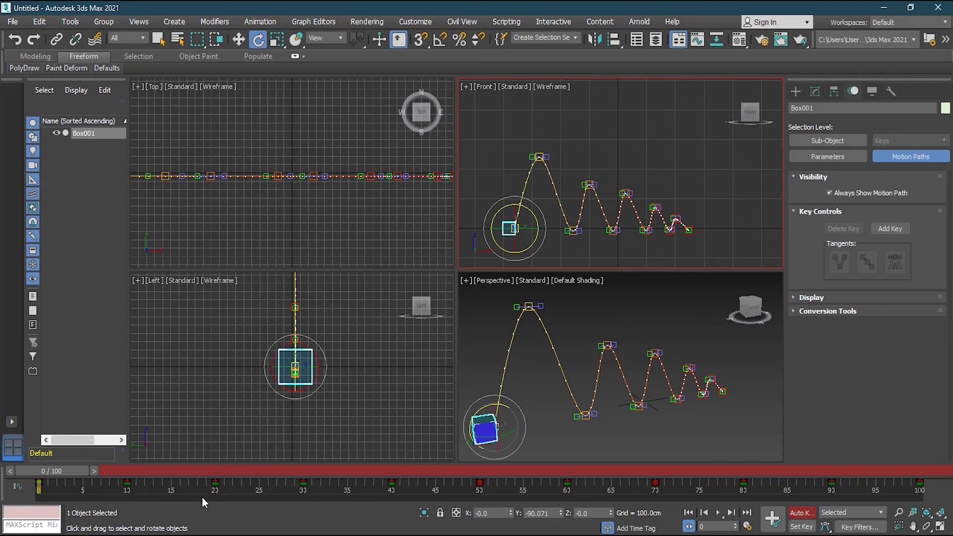
left_click_drag(79, 472, 164, 468)
key("e")
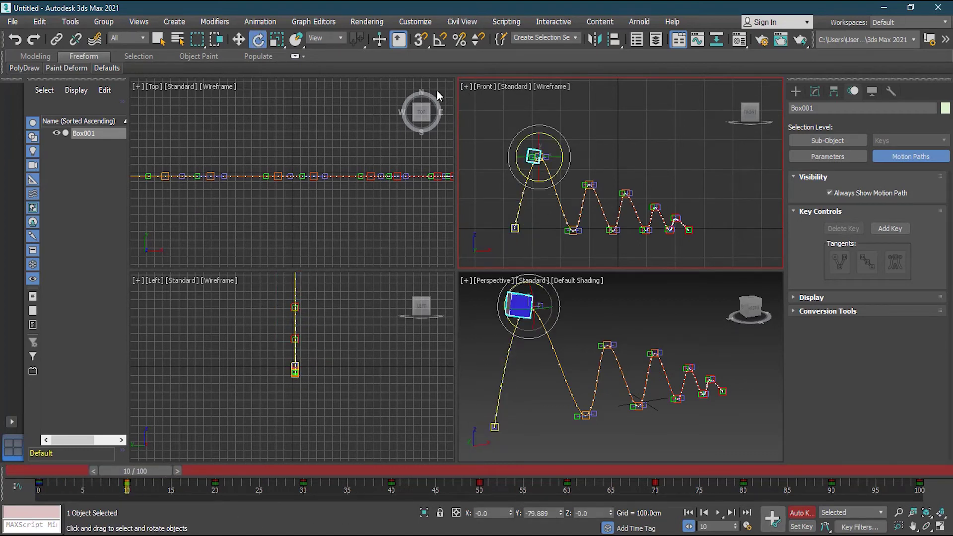
Step: Try to squash and stretch the box in the Front view at frames 10 and 20 using the View coordinate system
left_click(278, 41)
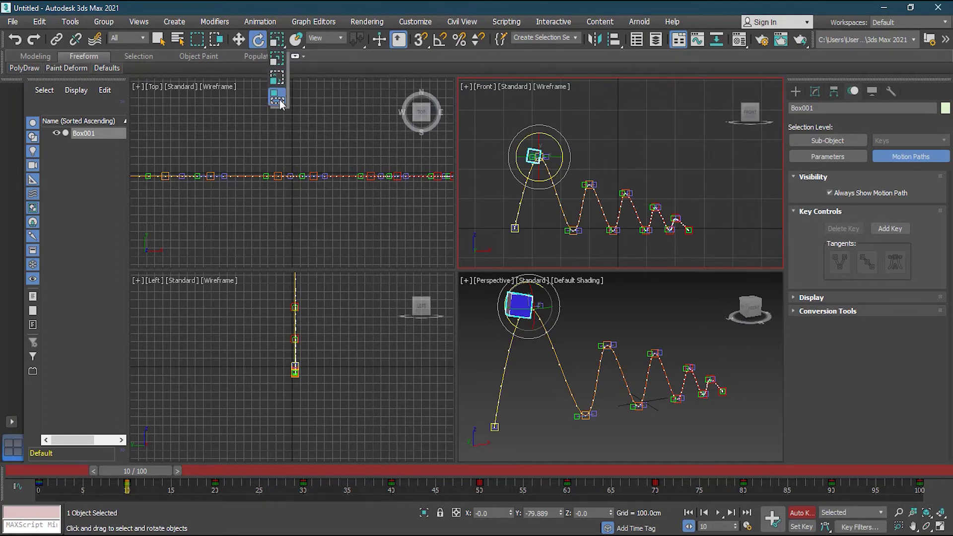
left_click(279, 100)
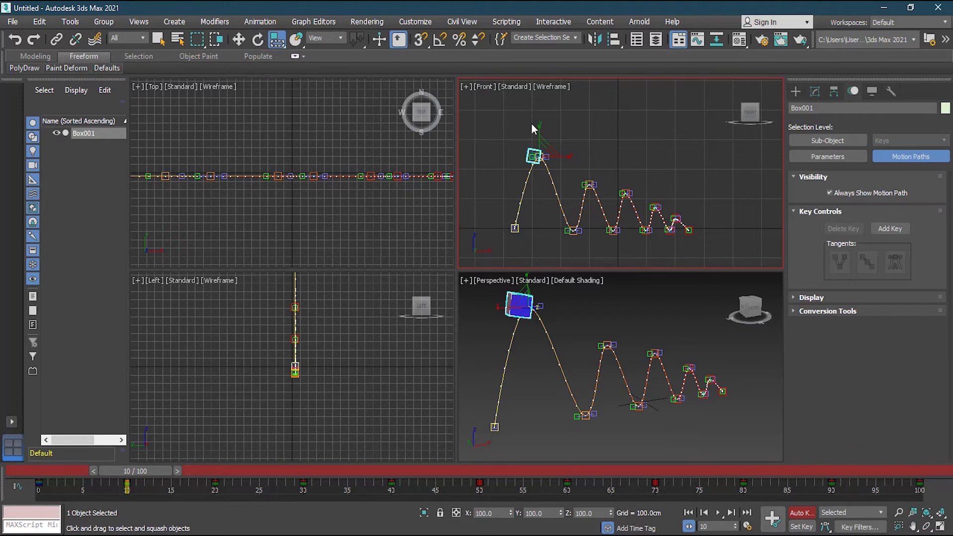
left_click_drag(540, 124, 552, 103)
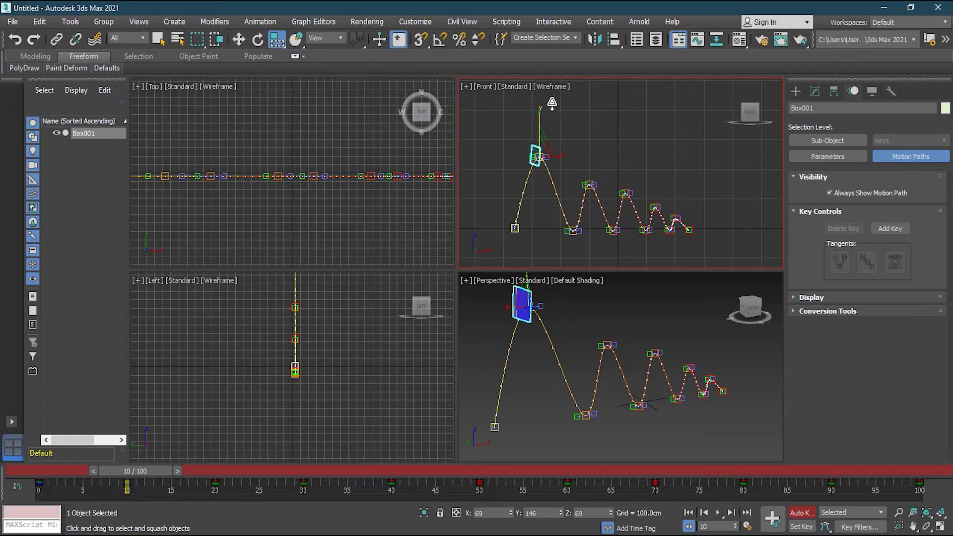
left_click_drag(159, 472, 241, 473)
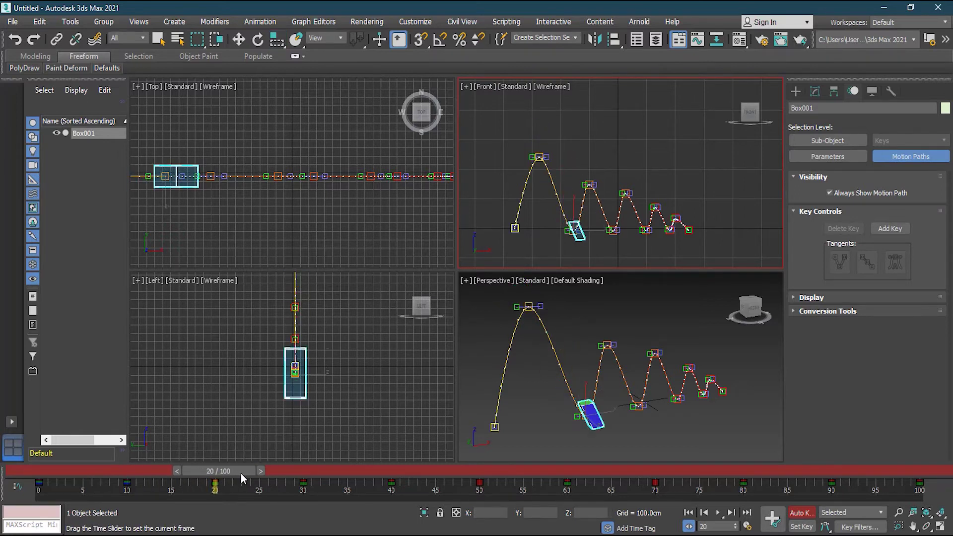
key("r")
left_click_drag(574, 197, 473, 426)
left_click_drag(245, 474, 160, 473)
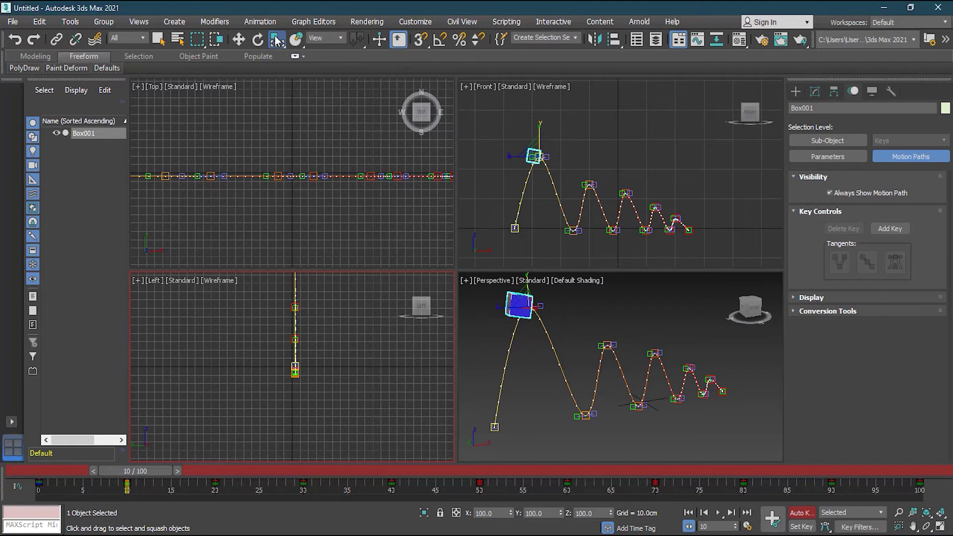
Step: At frame 10, stretch the box along its local X axis in the Front view with Select and Squash, using the Local coordinate system
left_click_drag(277, 39, 279, 101)
scroll(498, 142, "up", 5)
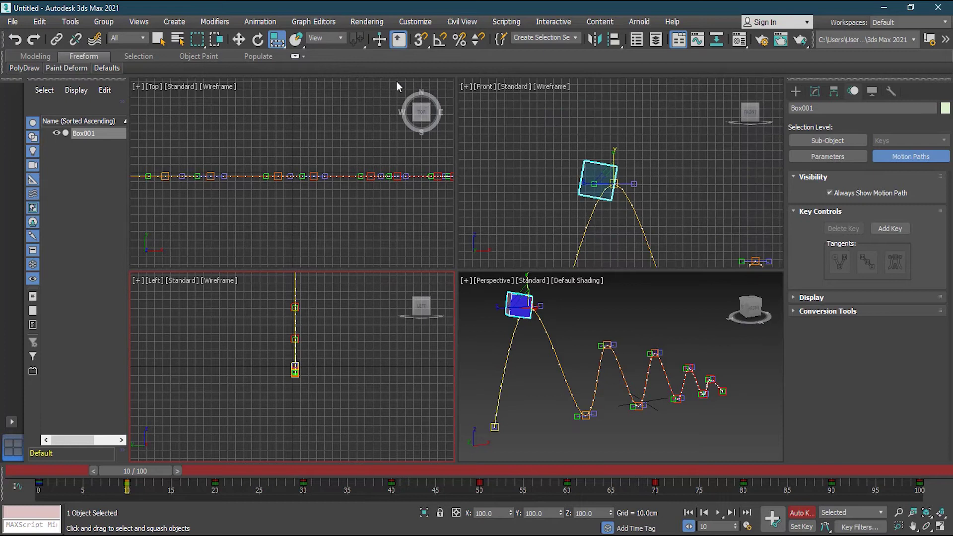
left_click(325, 38)
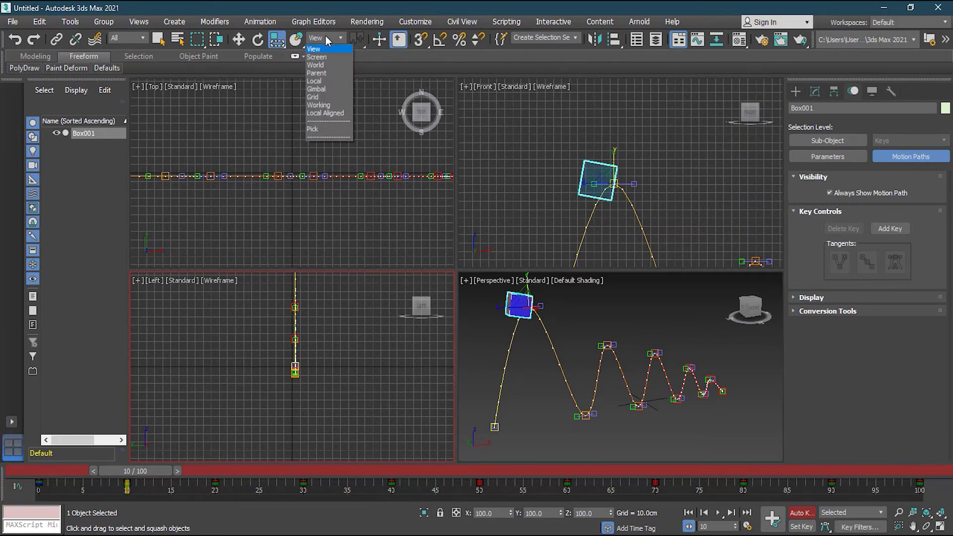
left_click(318, 81)
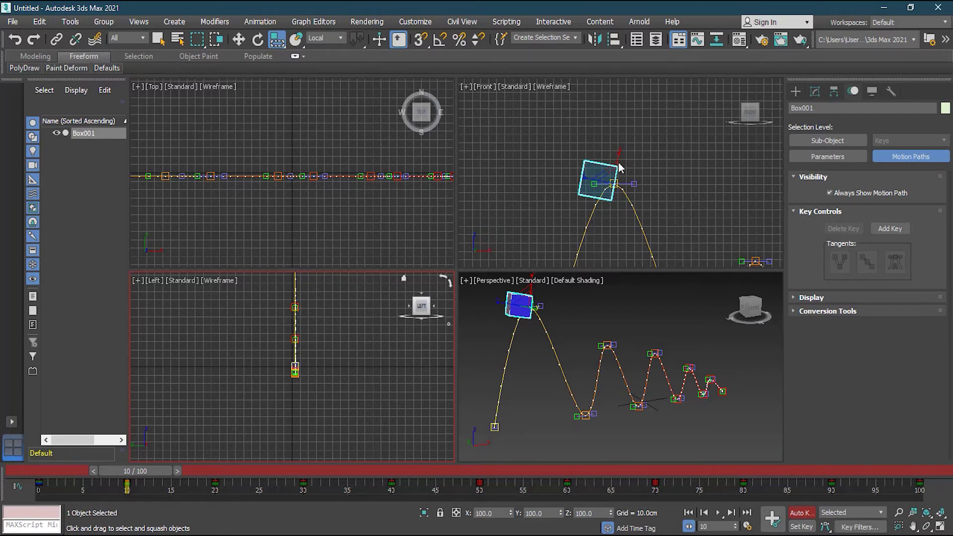
left_click_drag(621, 153, 626, 124)
middle_click_drag(664, 186, 615, 111)
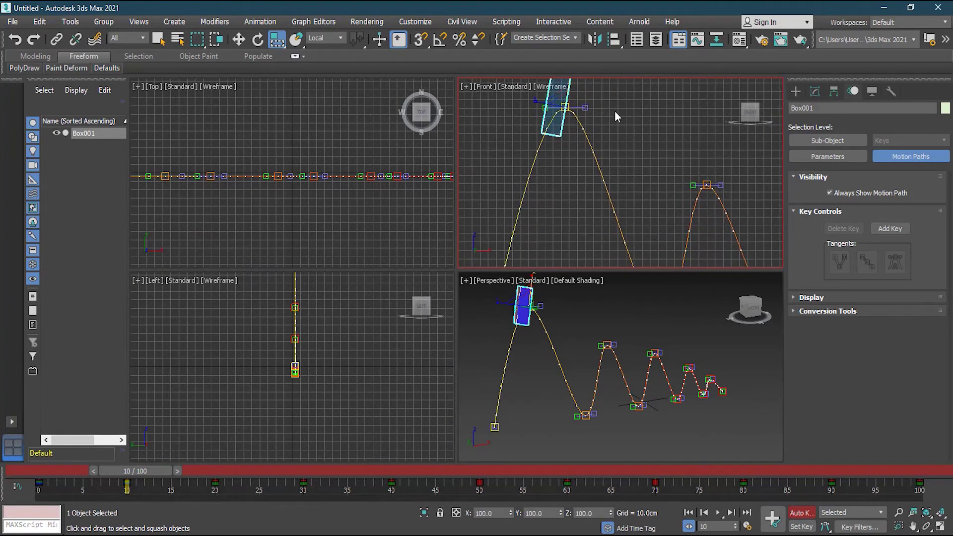
Step: Move to frame 20 and squash the box flat along its local X axis in the Front view
scroll(623, 122, "down", 2)
left_click_drag(137, 476, 228, 473)
key("r")
middle_click_drag(626, 217, 566, 155)
left_click_drag(602, 233, 587, 151)
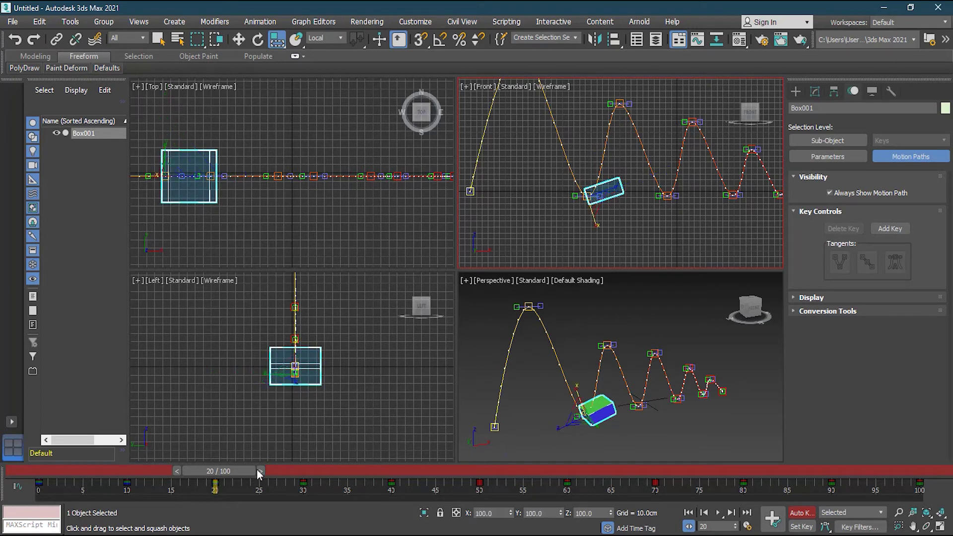
Step: Move to frame 30 and stretch the box along its local X axis at the second peak of the path
left_click_drag(243, 472, 332, 464)
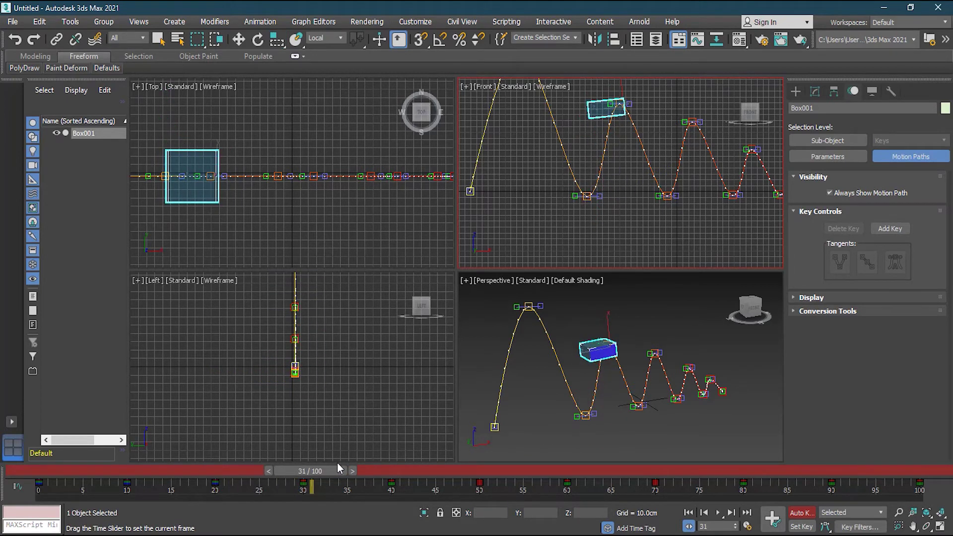
key("r")
middle_click_drag(650, 137, 643, 205)
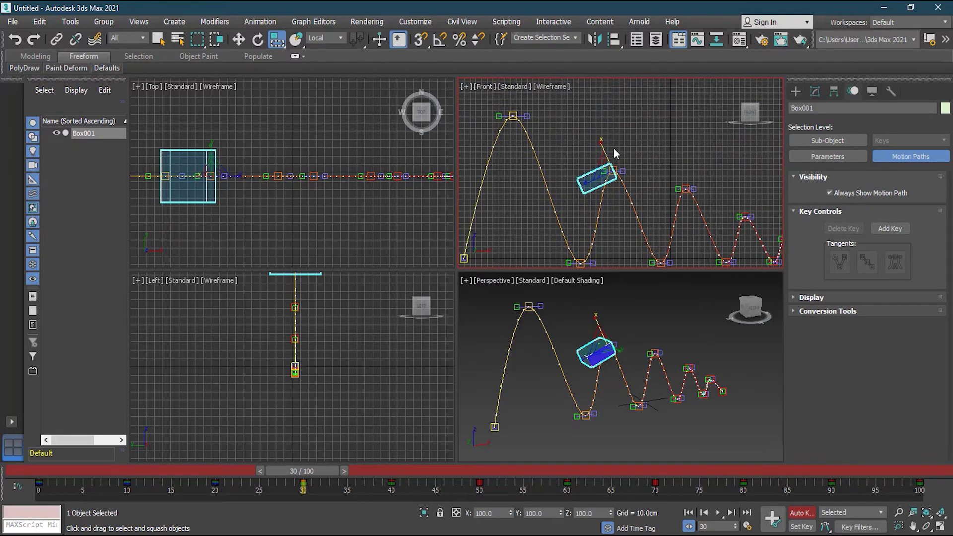
left_click_drag(601, 140, 593, 68)
Step: Squash the box flat along its local X axis at frame 40 and stretch it along that axis at frame 50
left_click_drag(314, 478, 409, 470)
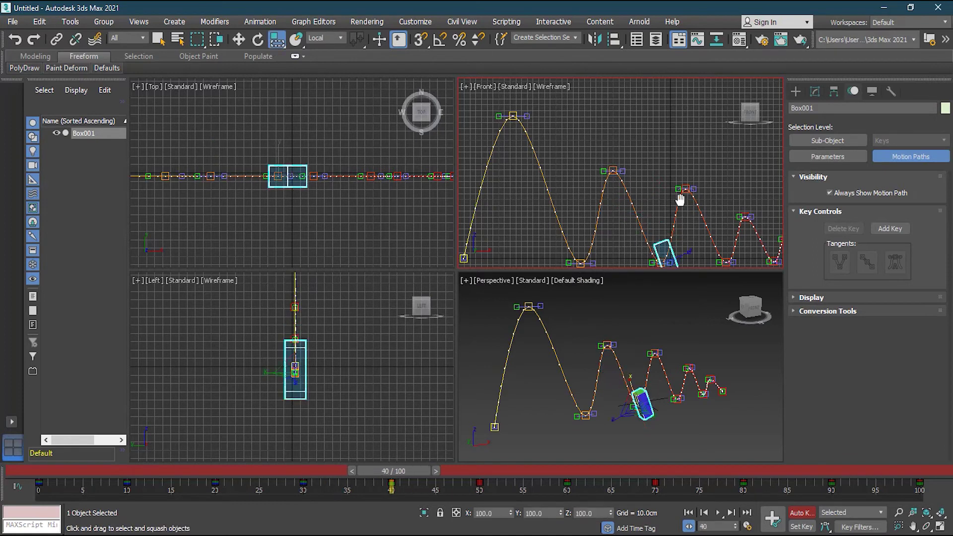
middle_click_drag(683, 217, 641, 233)
left_click_drag(628, 212, 615, 162)
left_click_drag(418, 469, 496, 460)
left_click_drag(615, 121, 553, 125)
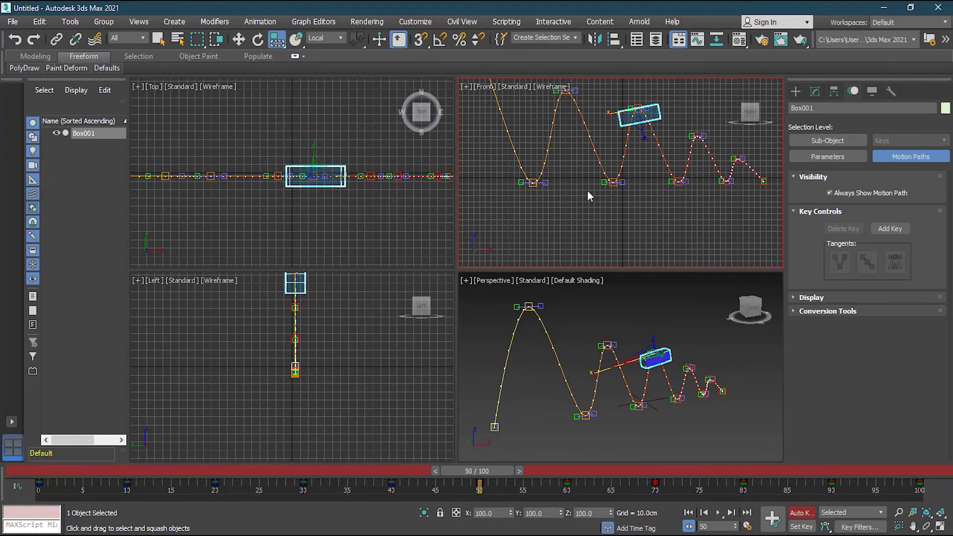
Step: Squash the box along its local X axis at frame 60 and stretch it to about 207% at frame 70
left_click_drag(500, 471, 579, 470)
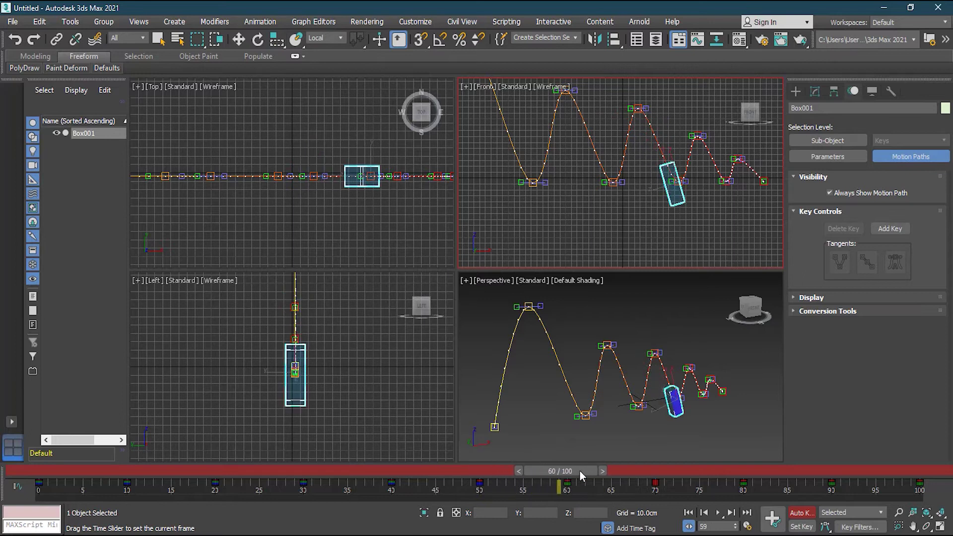
left_click_drag(673, 166, 697, 211)
left_click_drag(570, 477, 656, 477)
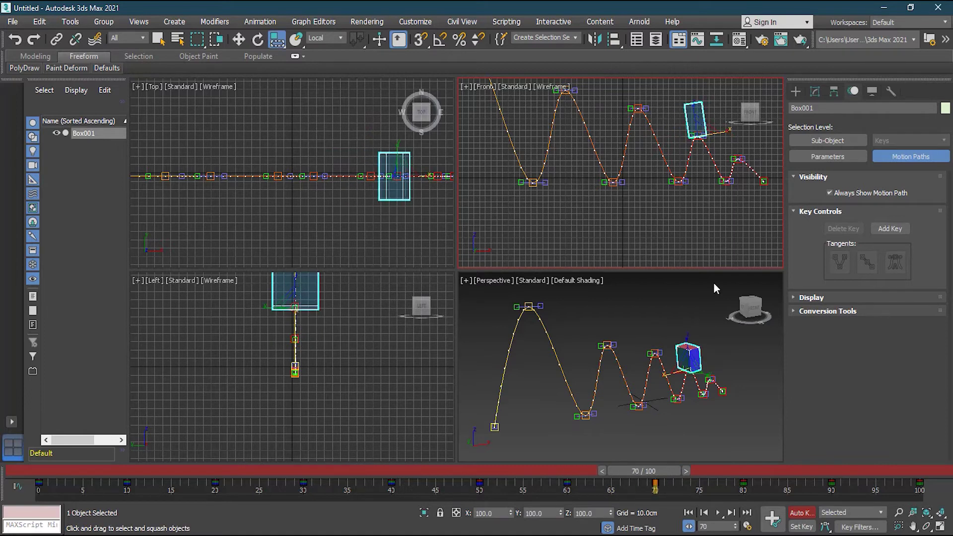
left_click_drag(730, 142, 747, 109)
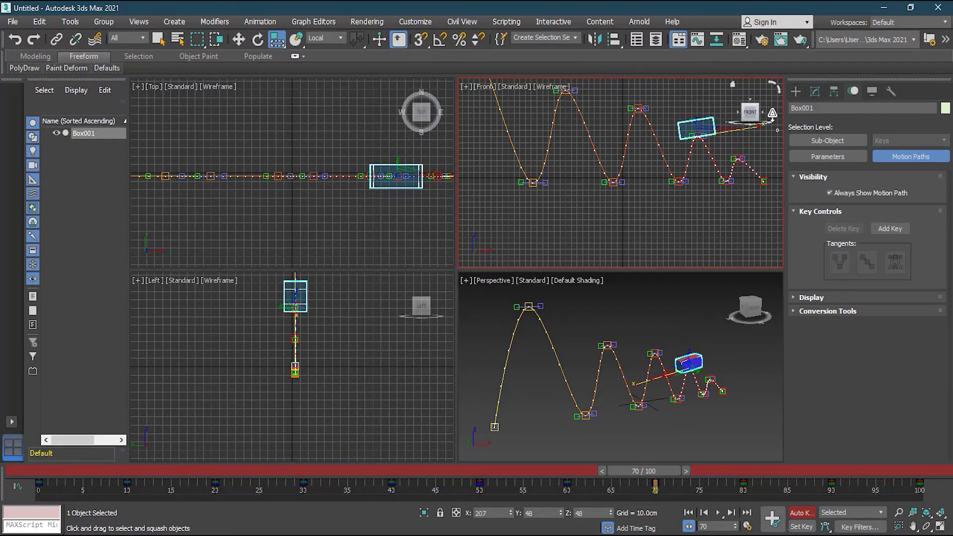
Step: Squash the box along its local X axis at frame 80 and again at frame 90, the latter to about 67%
left_click_drag(658, 472, 752, 473)
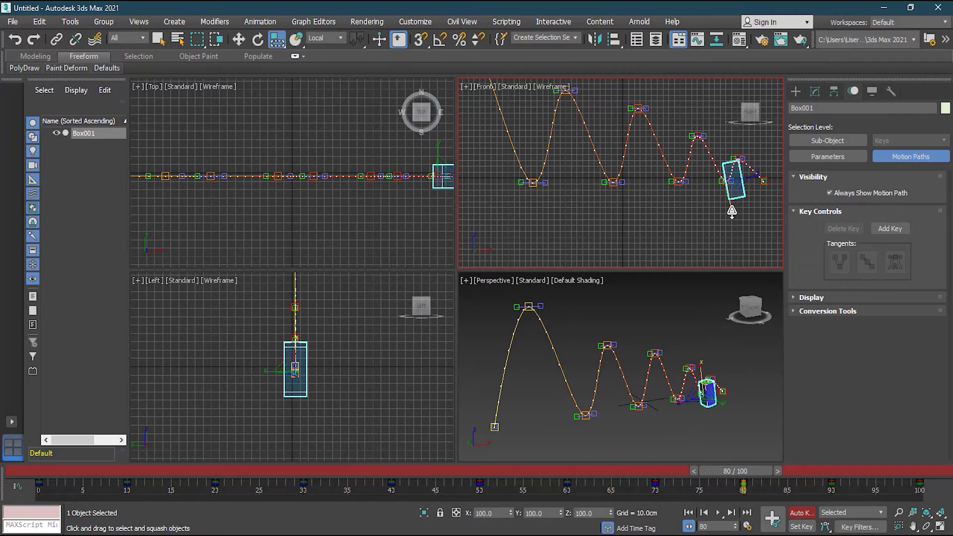
mouse_move(732, 211)
left_mouse_down()
mouse_move(735, 192)
mouse_move(730, 210)
left_mouse_up()
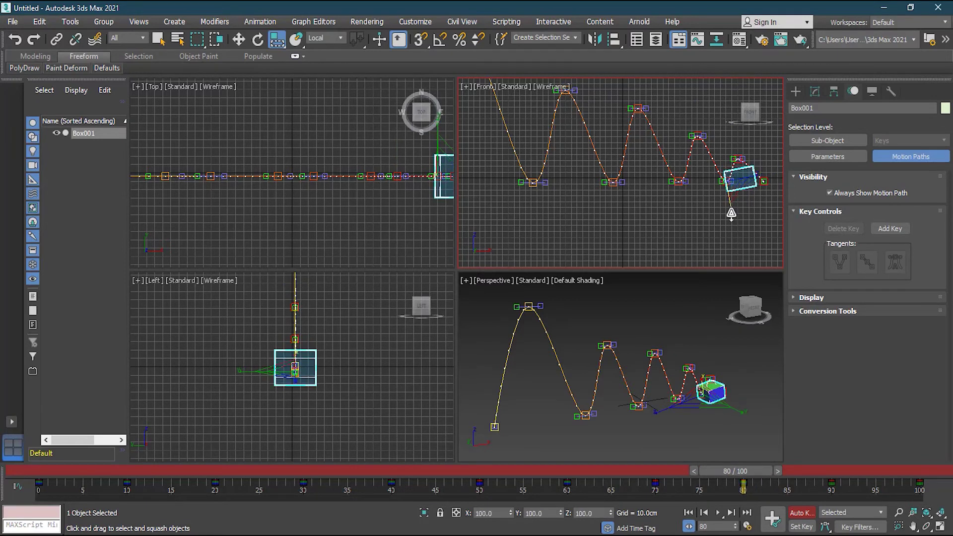
left_click_drag(738, 475, 823, 470)
key("r")
left_click_drag(729, 189, 733, 168)
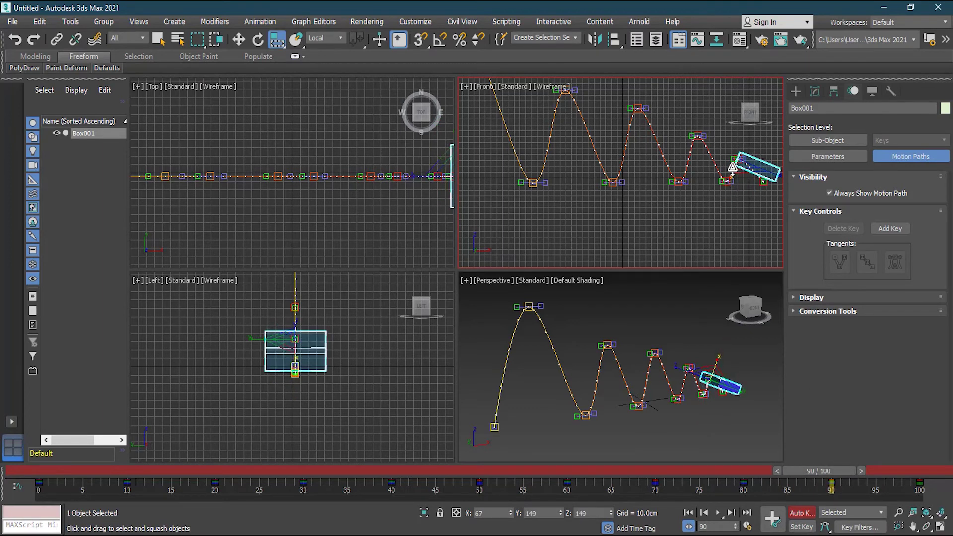
Step: Move to frame 100 and stretch the box along its local X axis at the end of the path
left_click_drag(834, 471, 916, 469)
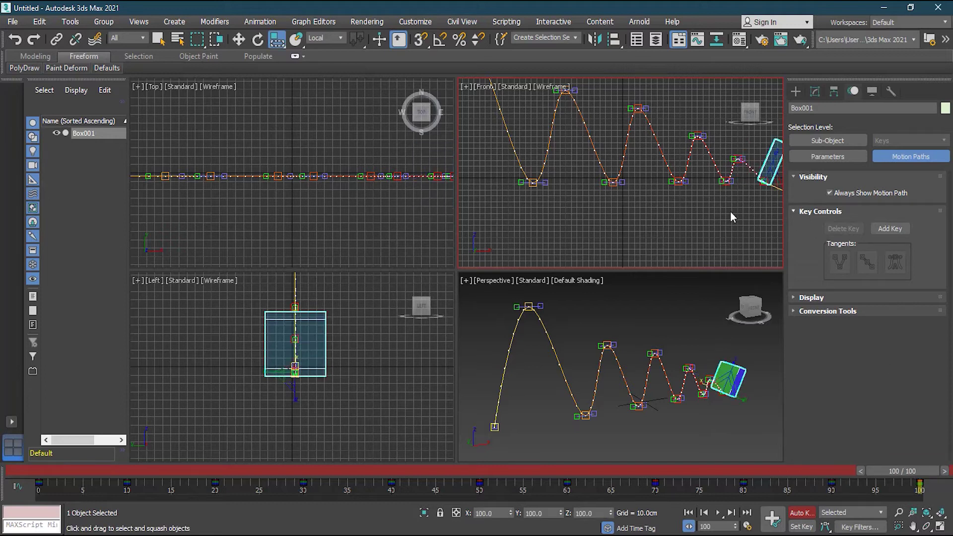
middle_click_drag(692, 217, 676, 219)
left_click_drag(681, 224, 712, 245)
Step: Return the timeline to frame 0 and turn off Auto Key
left_click_drag(908, 472, 294, 511)
left_click_drag(277, 470, 86, 471)
key("r")
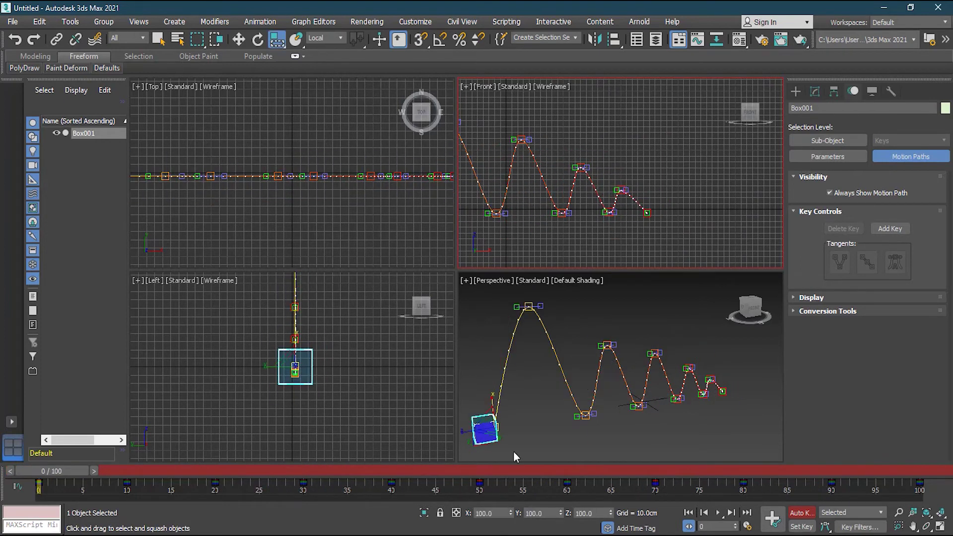
left_click(803, 513)
Step: Deselect the box, play the squash-and-stretch animation in the Perspective view, and stop playback
left_click(555, 433)
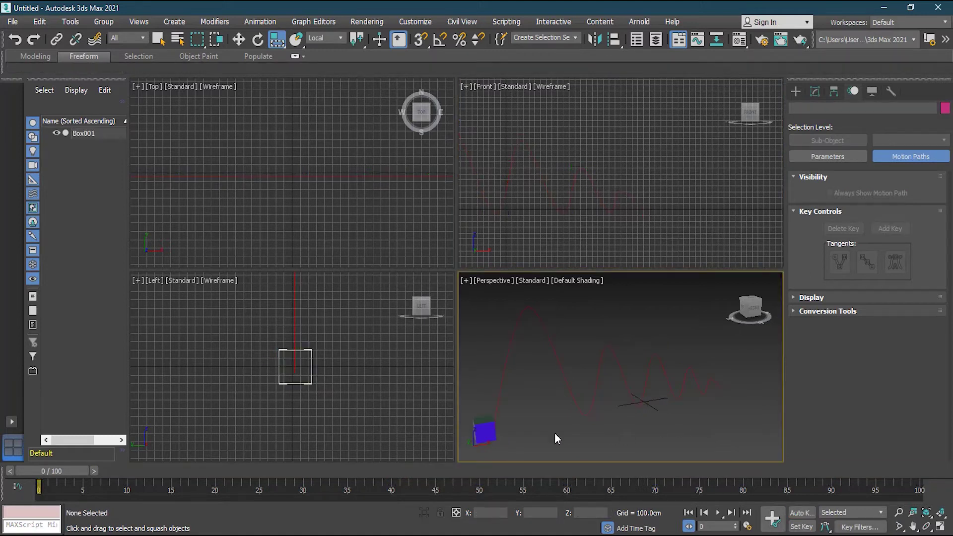
left_click(719, 515)
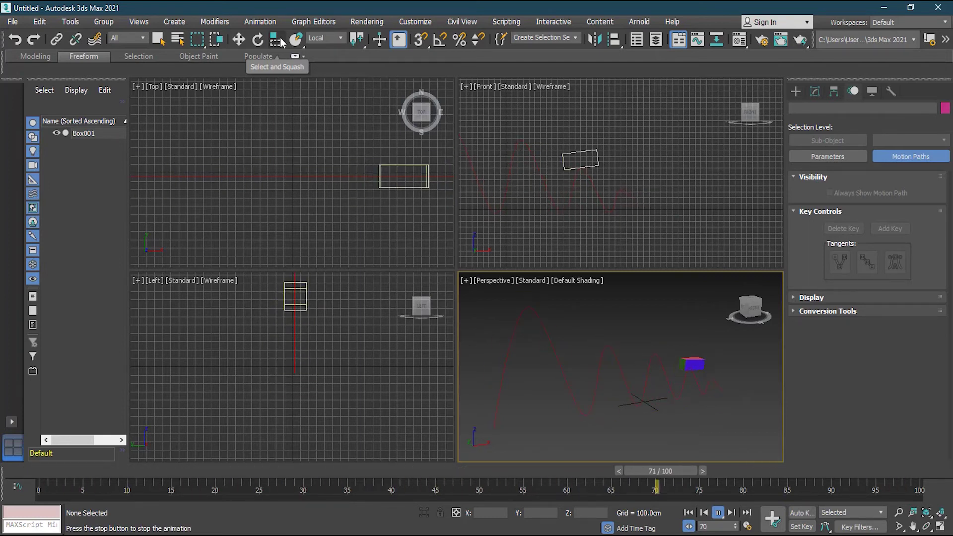
left_click(718, 513)
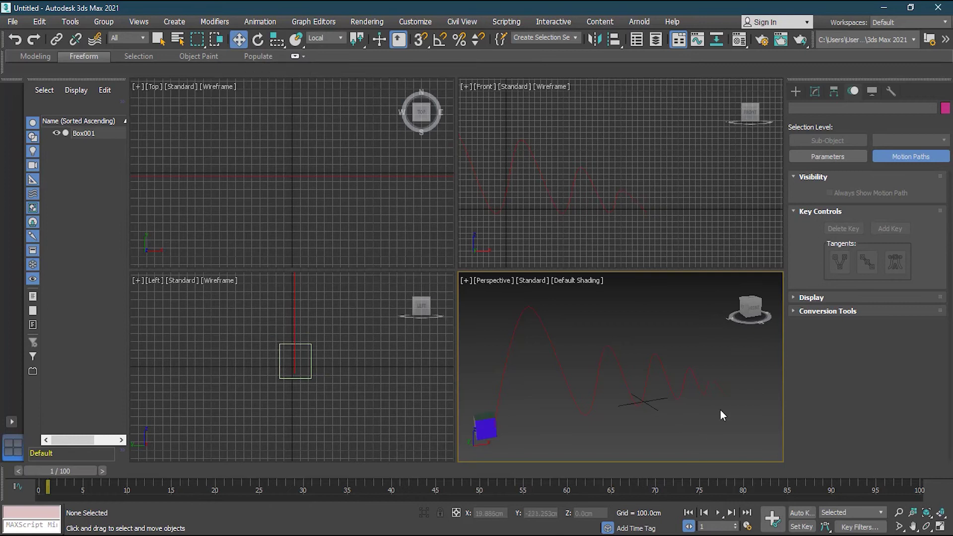
Step: Exit the motion path's sub-object mode and delete the animated box from the scene
left_click(647, 396)
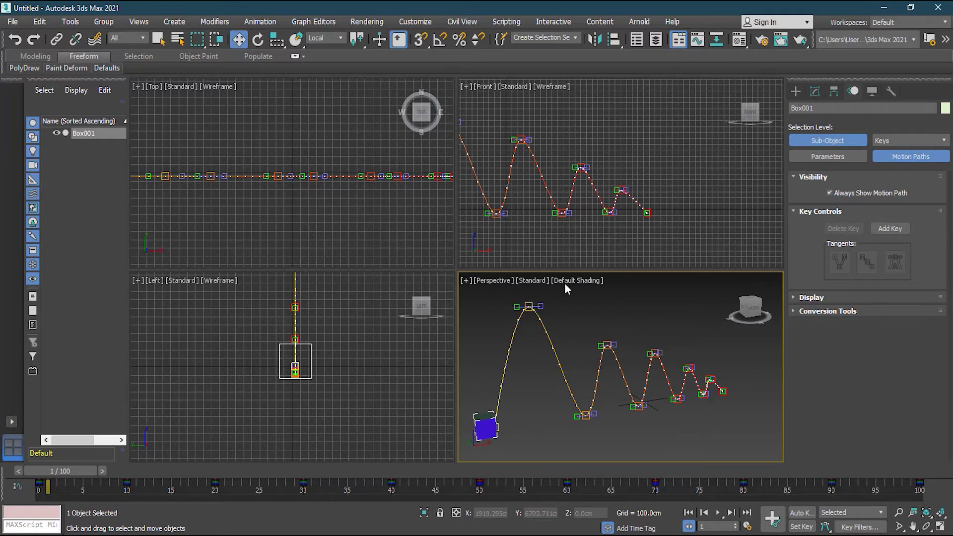
left_click(585, 225)
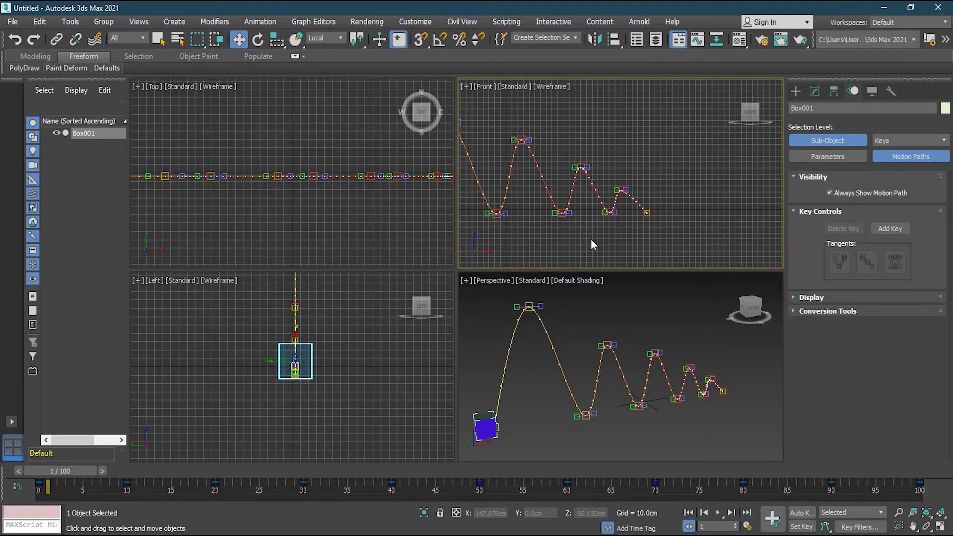
key("ctrl+b")
middle_click_drag(618, 230, 695, 278)
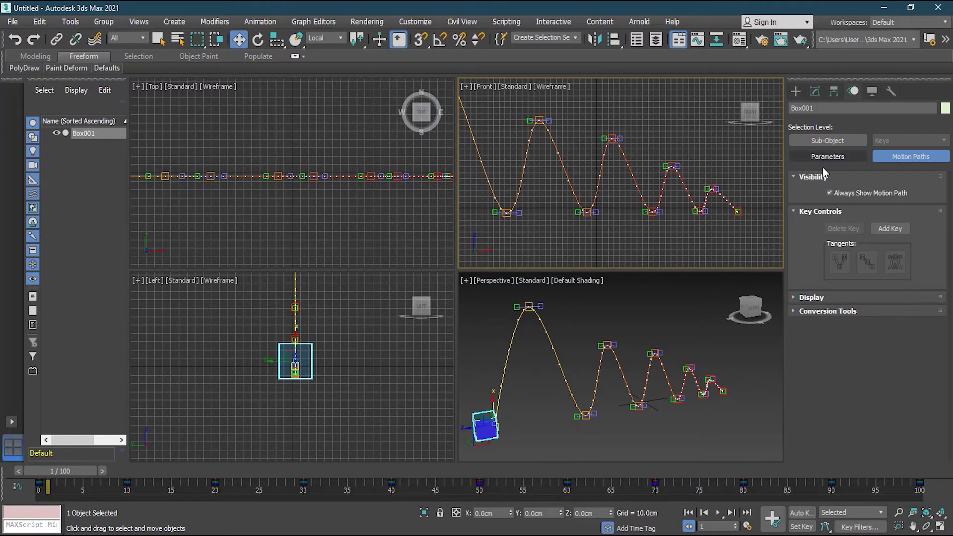
left_click(502, 443)
key("Delete")
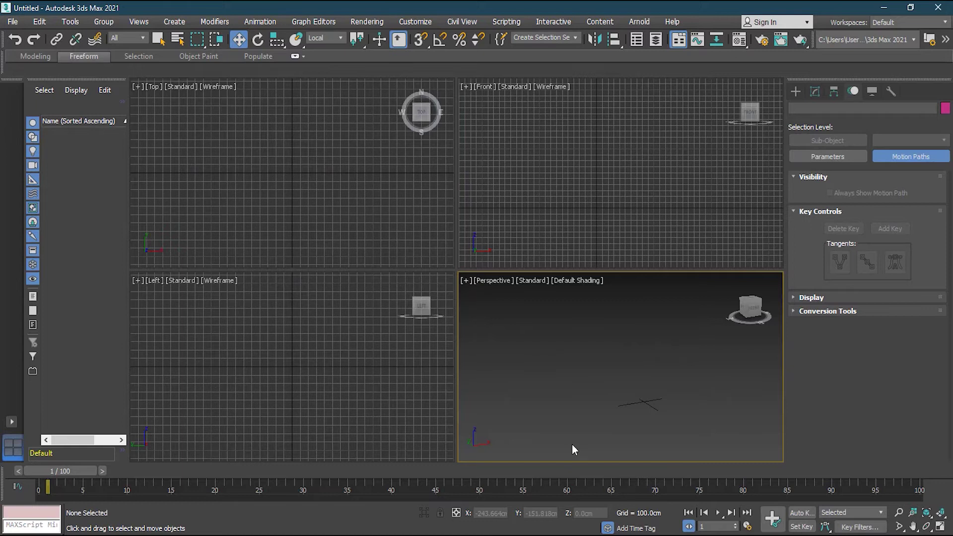
Step: Create a standard sphere with a radius of about 20.9 cm in the Top view
left_click(795, 92)
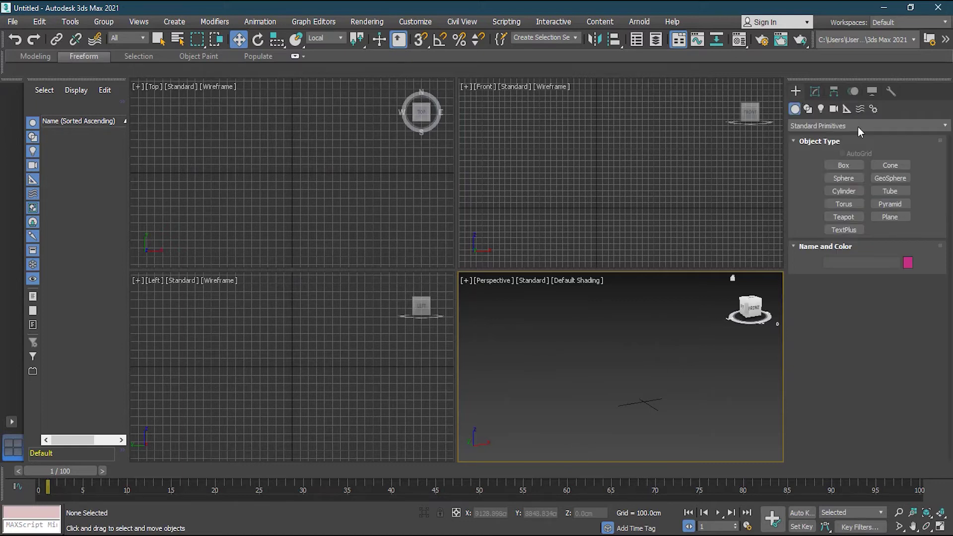
left_click(842, 178)
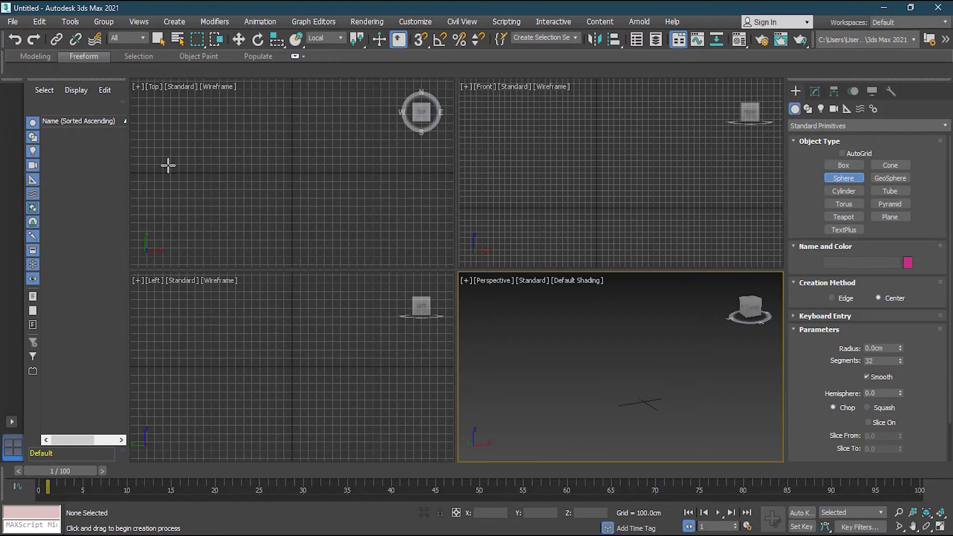
left_click_drag(164, 158, 179, 174)
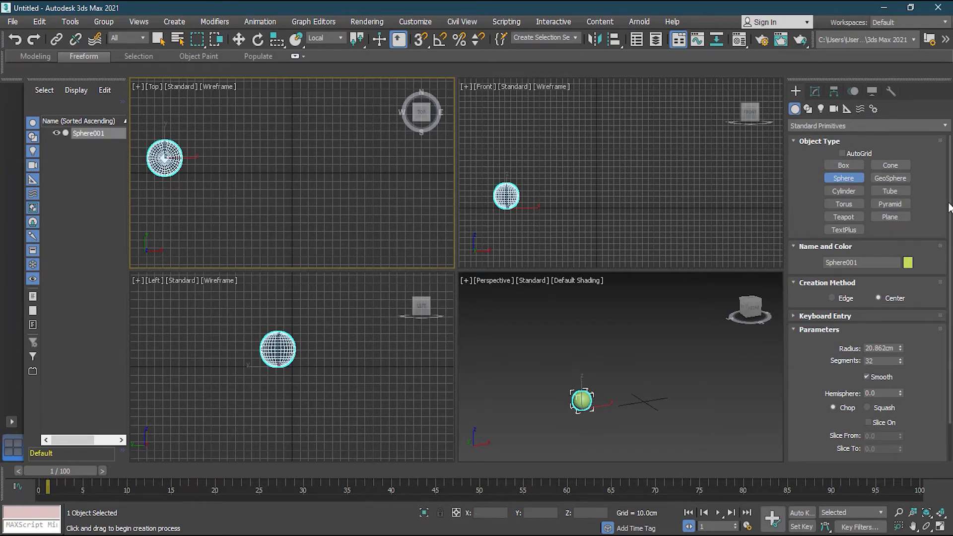
scroll(952, 310, "down", 2)
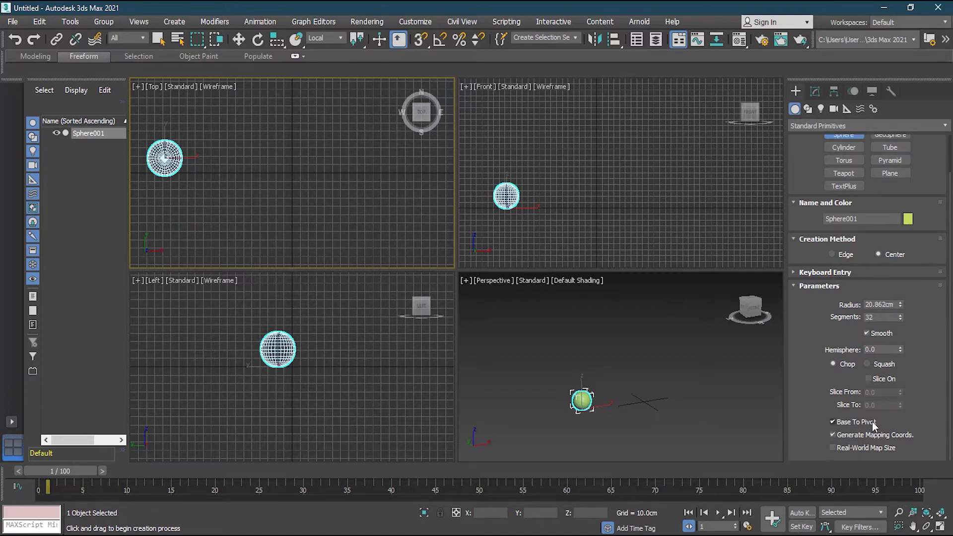
Step: Maximize the Front view, leaving room for the sphere's bouncing path, and return the timeline to frame 0
left_click(605, 198)
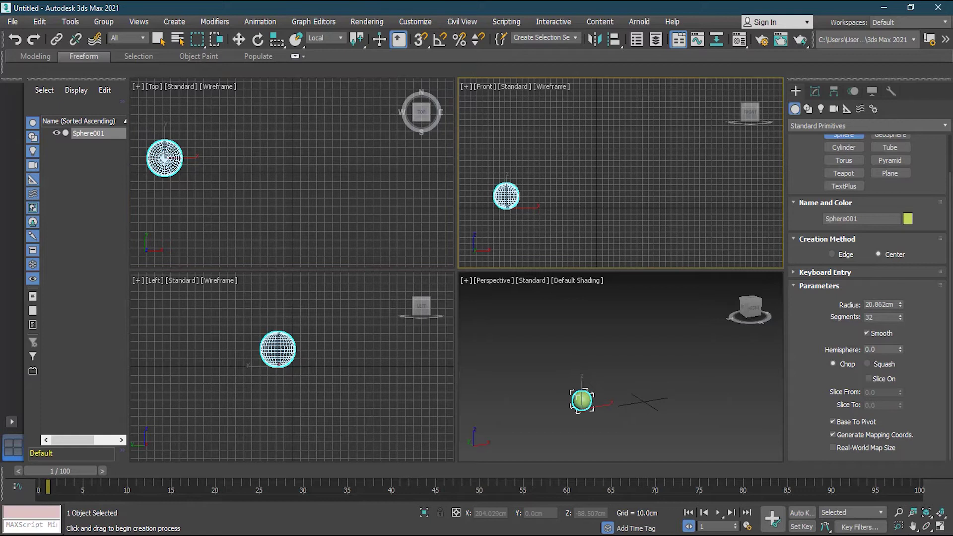
left_click(939, 528)
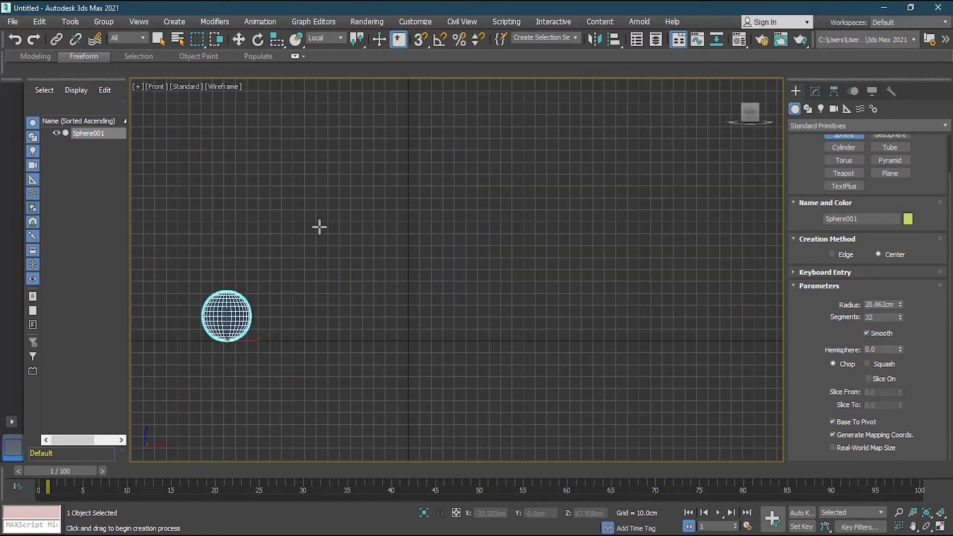
left_click(238, 39)
middle_click_drag(470, 245, 412, 332)
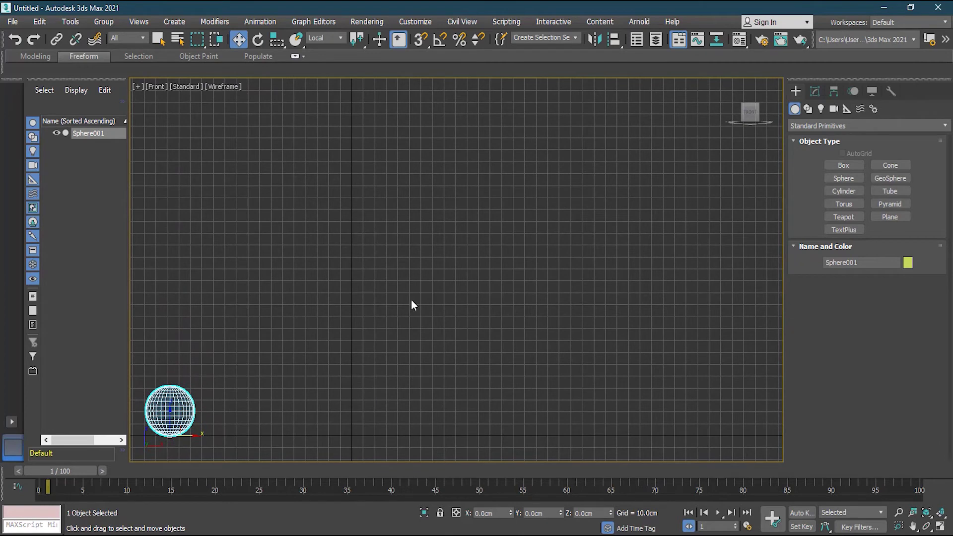
left_click_drag(60, 472, 55, 474)
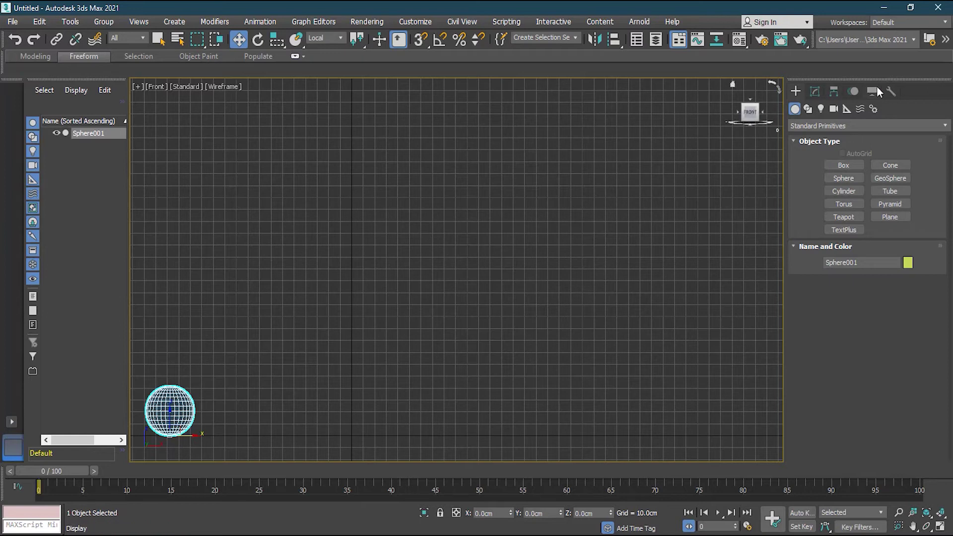
Step: Always show the sphere's motion path, enable Auto Key, and set a starting key at frame 0
left_click(856, 90)
left_click(873, 192)
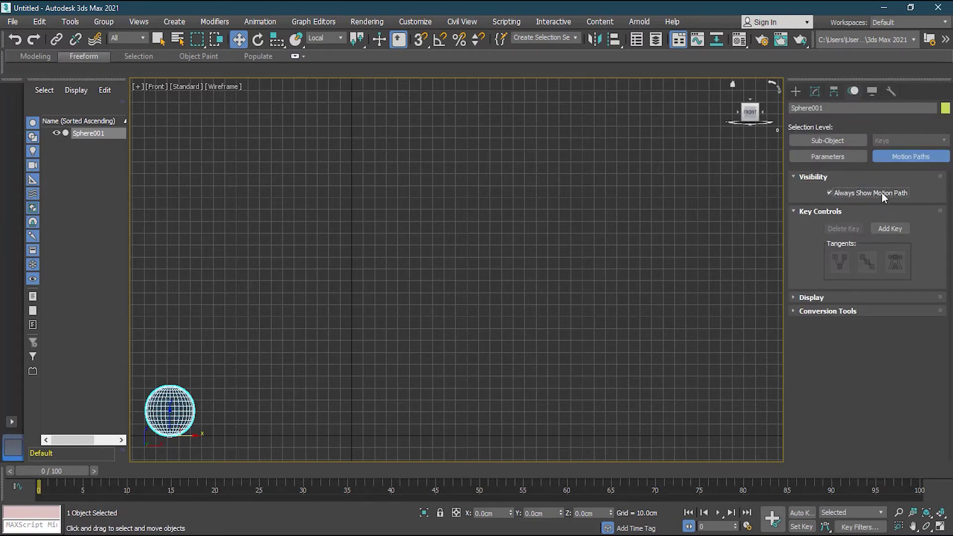
left_click(802, 513)
left_click(774, 519)
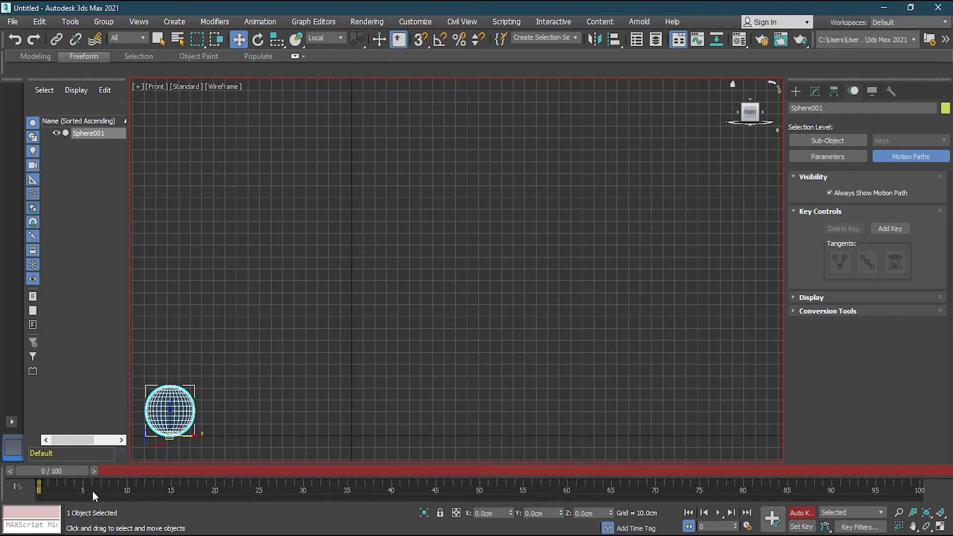
Step: Animate the sphere's first and highest bounce, raising it at frame 10 and landing it further along X at frame 20
left_click_drag(73, 474, 164, 471)
key("w")
left_click_drag(180, 420, 199, 305)
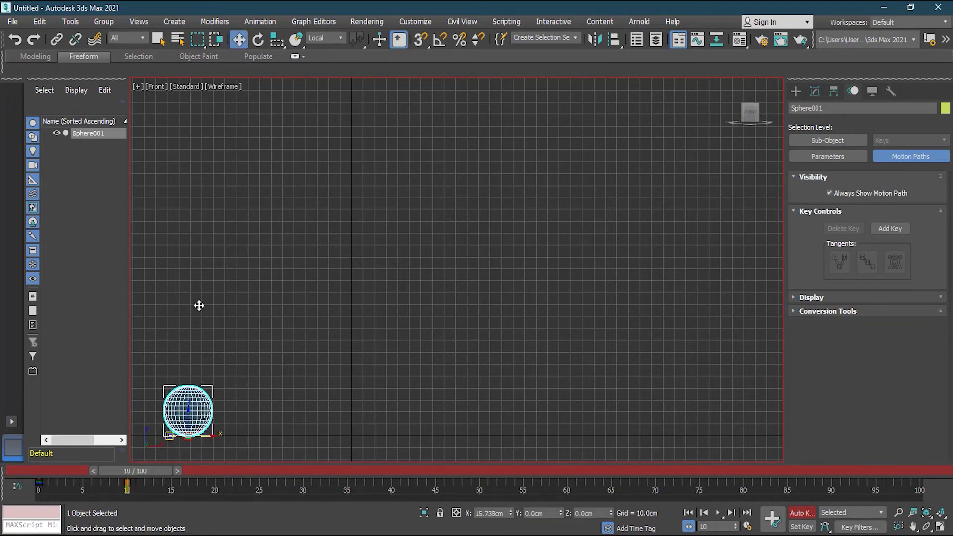
left_click_drag(194, 422, 254, 156)
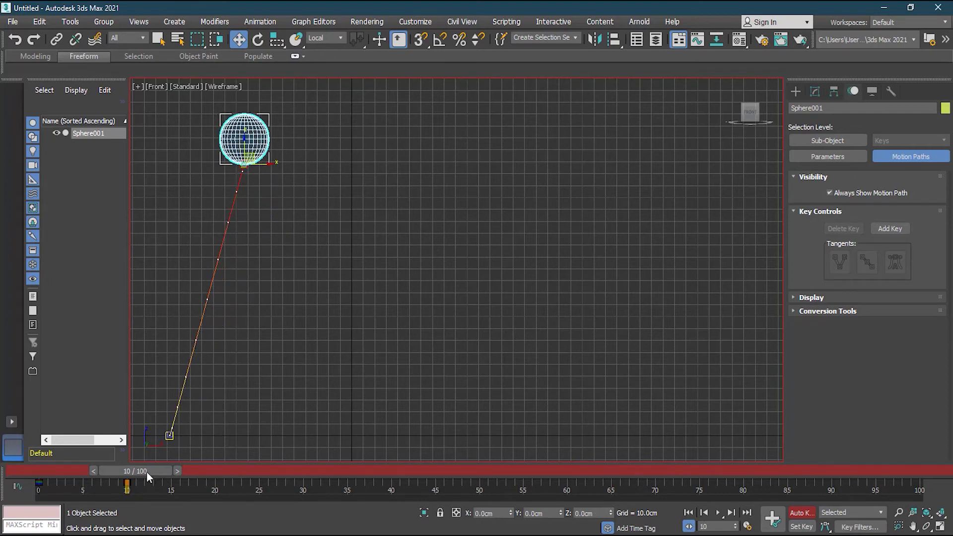
left_click_drag(147, 472, 235, 472)
left_click_drag(252, 159, 342, 428)
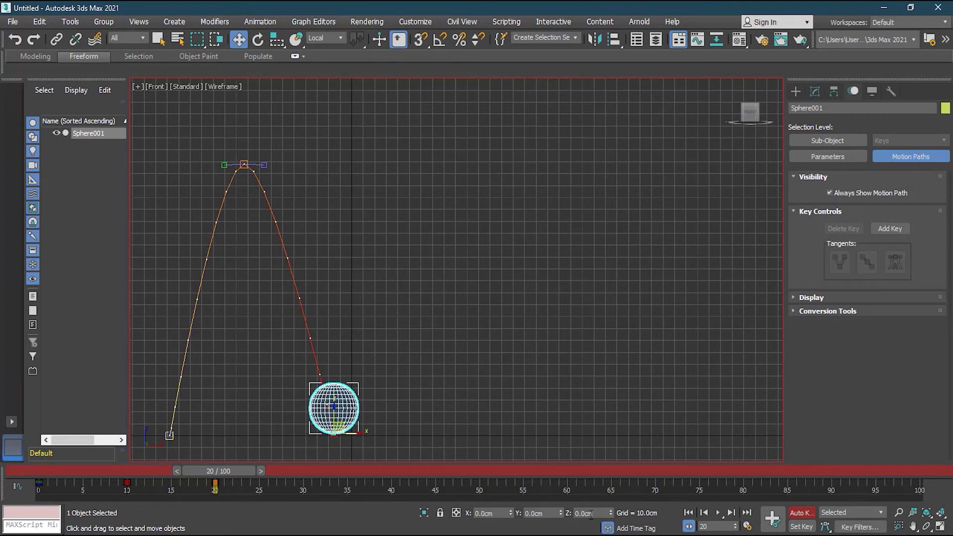
Step: Animate a lower second bounce, raising the sphere forward at frame 30 and landing it near the ground line at frame 40
left_click_drag(234, 472, 326, 470)
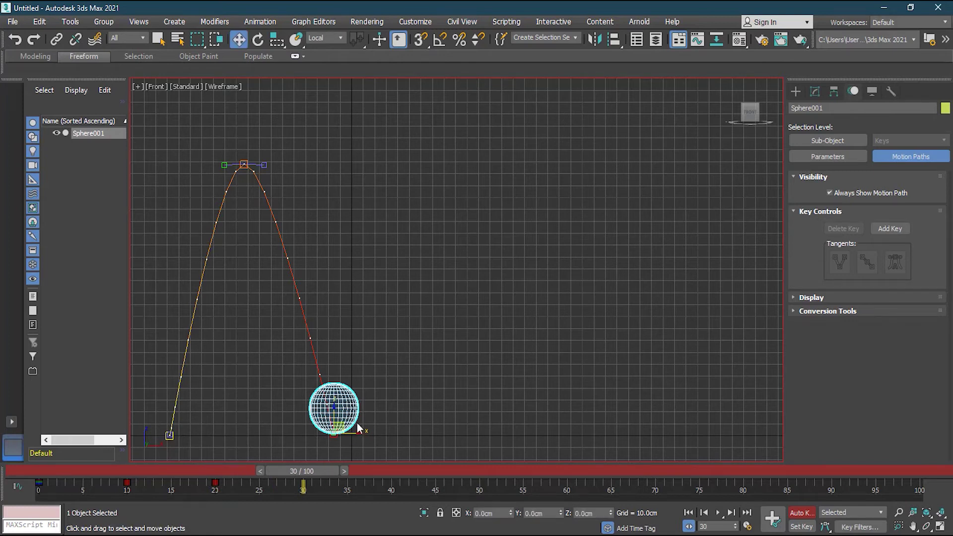
left_click_drag(348, 424, 392, 254)
left_click(393, 469)
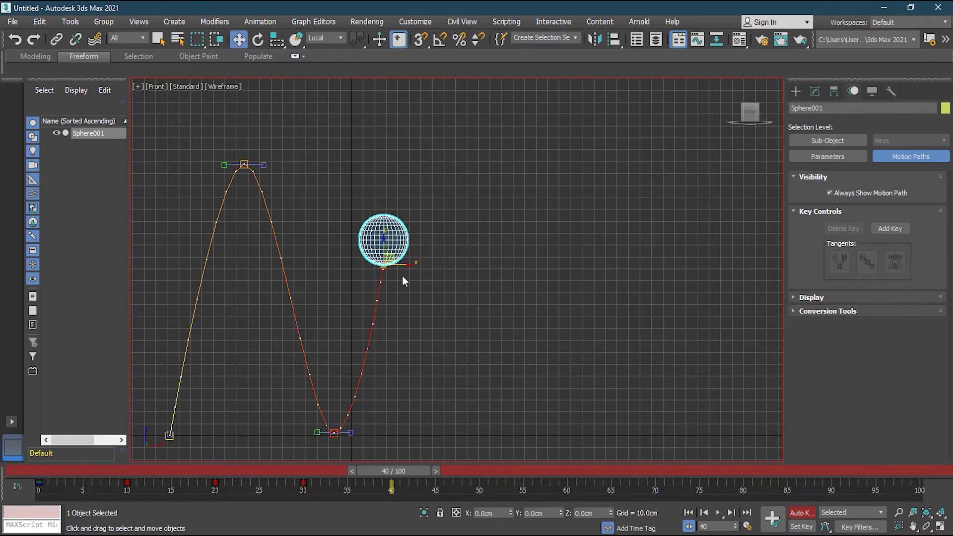
left_click_drag(390, 257, 448, 422)
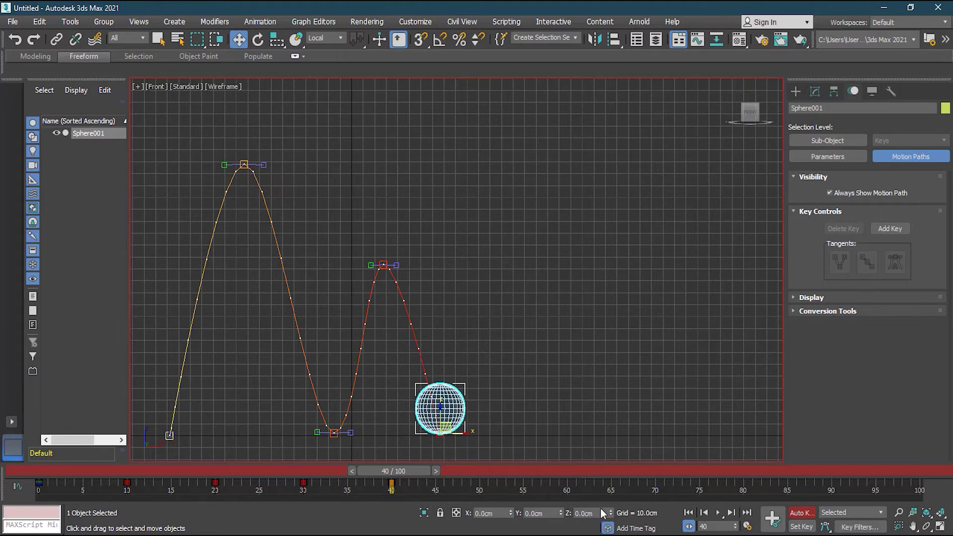
Step: Animate a still lower third bounce with the sphere's peak at frame 50 and its ground contact at frame 60
left_click_drag(407, 470, 491, 468)
key("w")
left_click_drag(452, 425, 499, 300)
left_click_drag(495, 471, 579, 469)
left_click_drag(502, 315, 566, 440)
Step: Animate the smaller fourth bounce, moving the sphere up and forward at frame 70 and down to the ground at frame 80
left_click_drag(598, 470, 668, 469)
key("w")
left_click_drag(563, 420, 595, 330)
left_click_drag(656, 472, 737, 471)
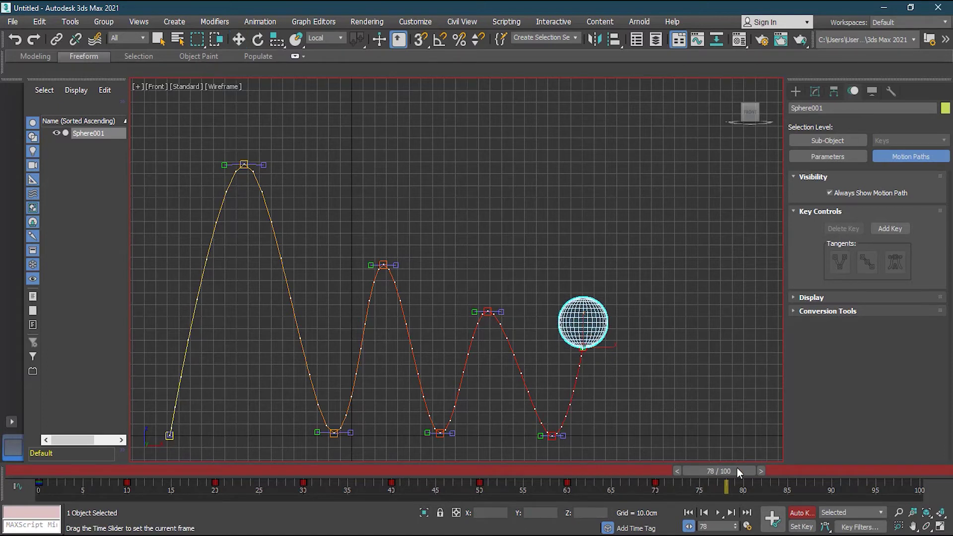
left_click_drag(600, 352, 633, 427)
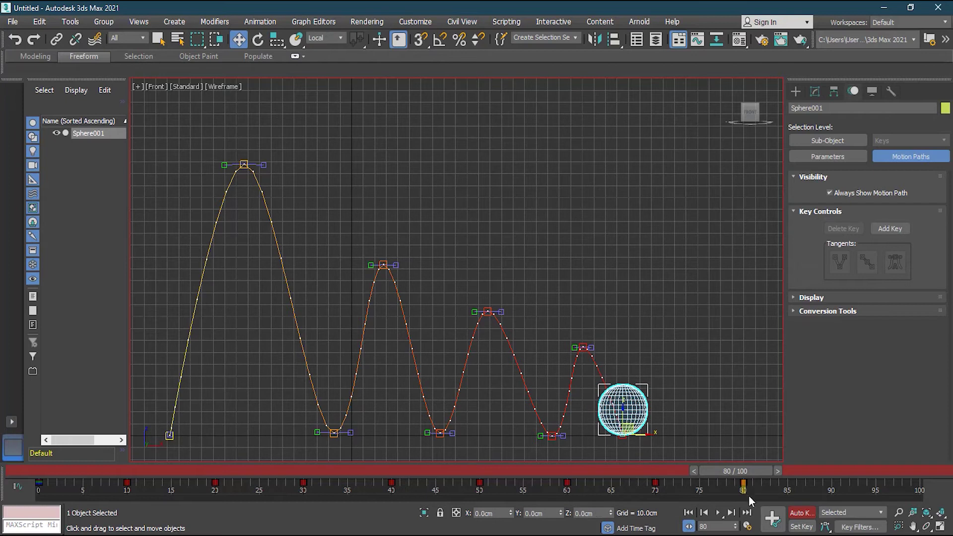
Step: Animate the final and smallest bounce, lifting the sphere at frame 90 and bringing it to the ground at frame 100
left_click_drag(769, 472, 835, 471)
left_click_drag(628, 427, 648, 373)
left_click_drag(804, 471, 904, 471)
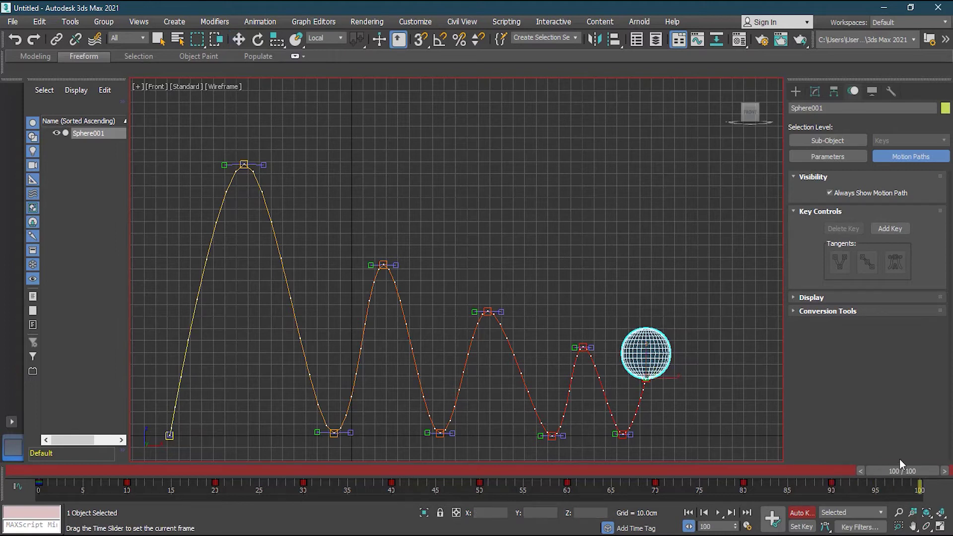
left_click_drag(652, 372, 698, 431)
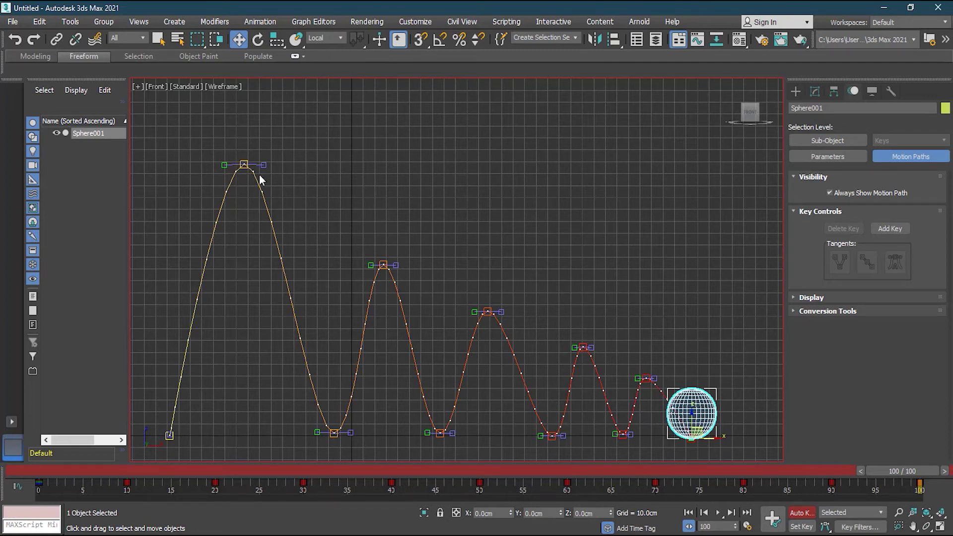
Step: Edit the motion path's keys, shifting the peak keys at frames 70 and 90 slightly forward along X
key("1")
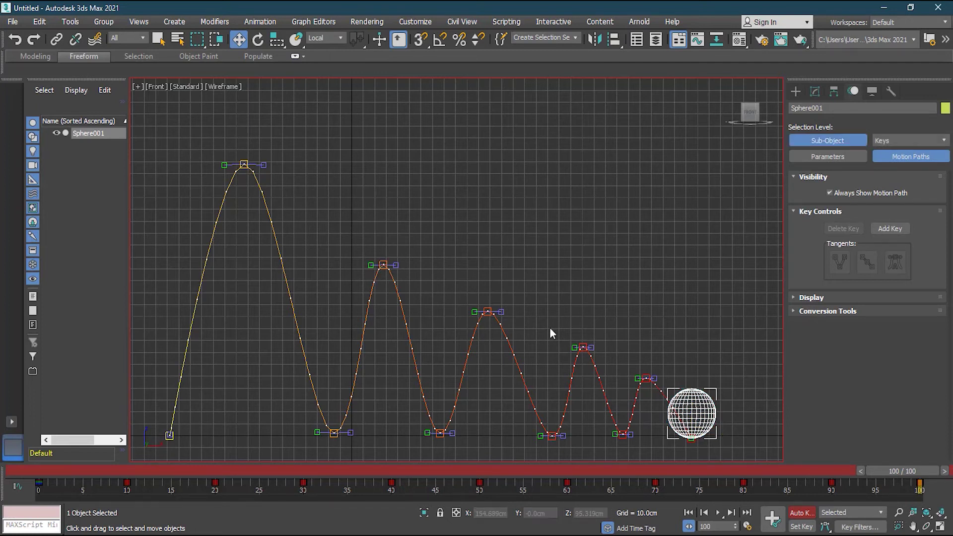
left_click_drag(584, 346, 589, 347)
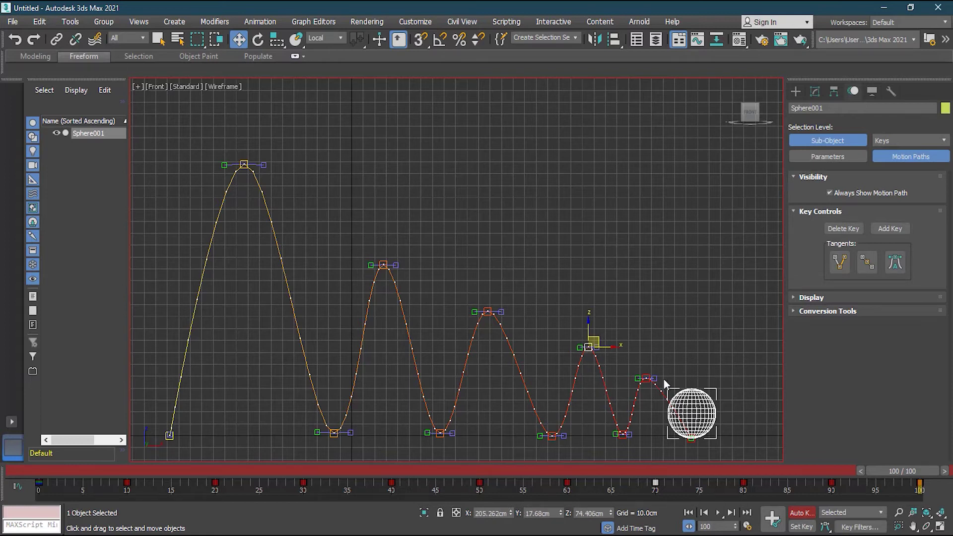
left_click_drag(646, 378, 655, 378)
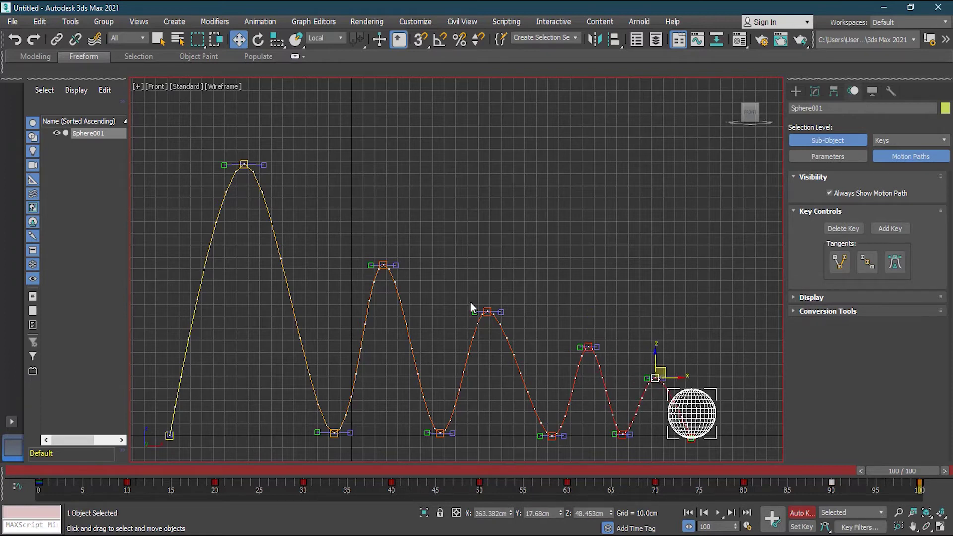
Step: Nudge the third bounce peak's path key to about X 120.7, Z 106.1 cm and set all ground-contact keys' Z to 0
left_click_drag(487, 309, 491, 309)
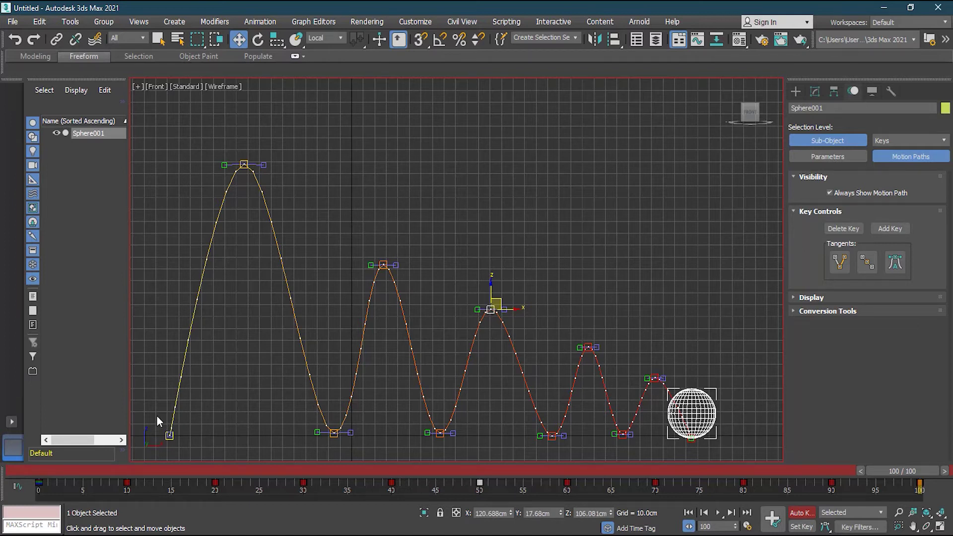
left_click_drag(597, 453, 705, 450)
left_click_drag(603, 513, 560, 513)
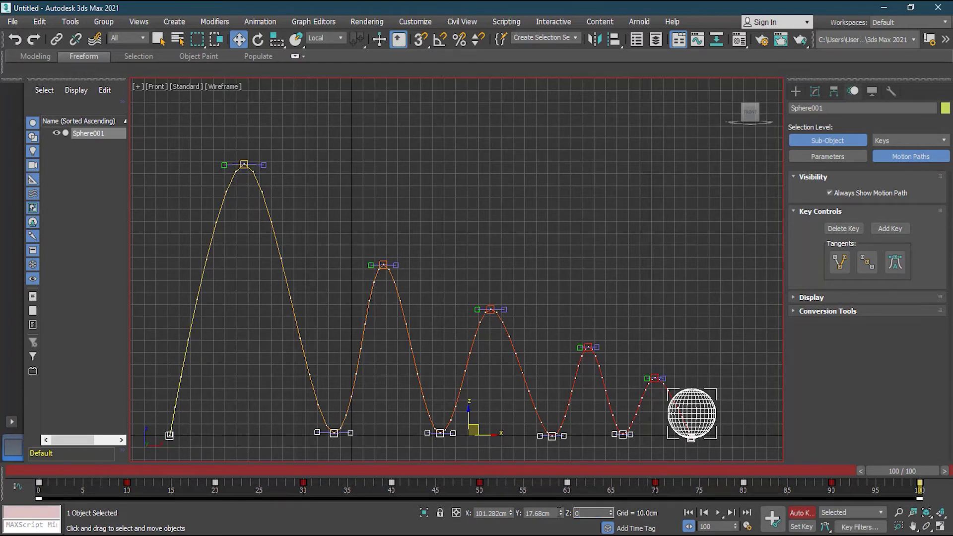
type("0")
key("Return")
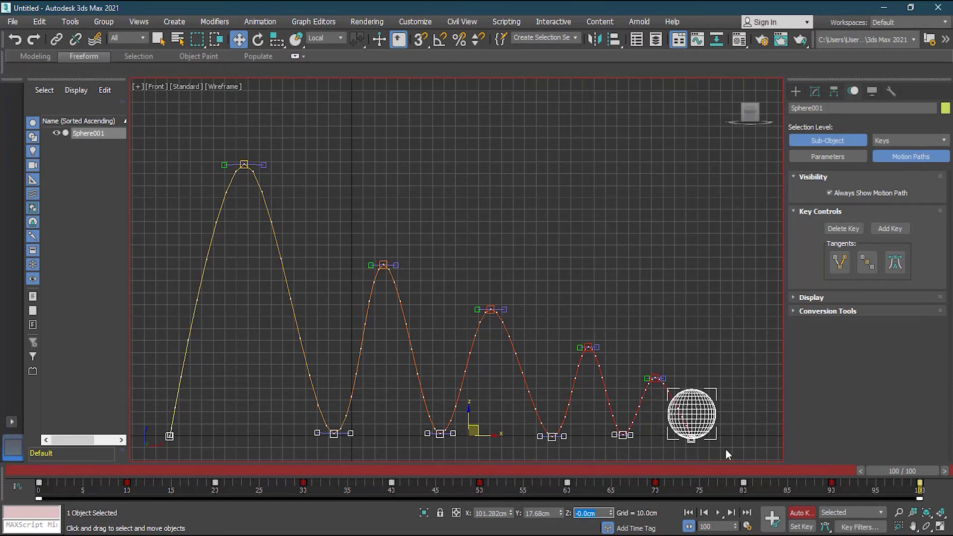
double_click(764, 419)
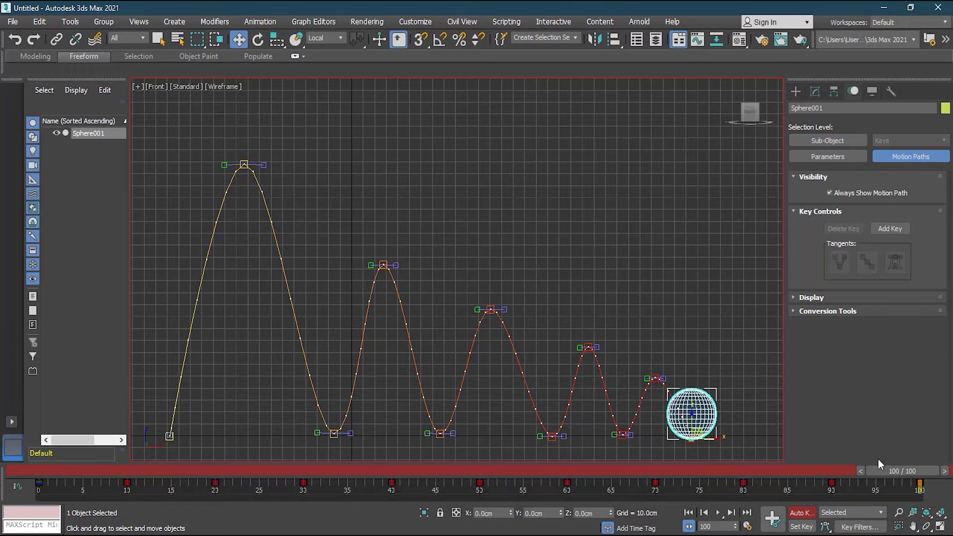
Step: Play the bounce animation from frame 0 and review the ball's timing at frames 0, 10 and 20
left_click_drag(897, 470, 34, 507)
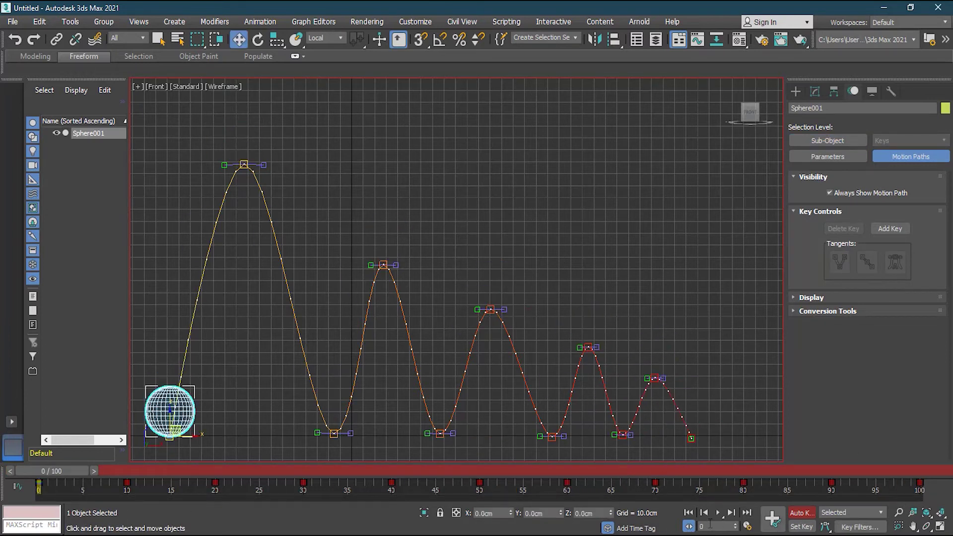
left_click(719, 513)
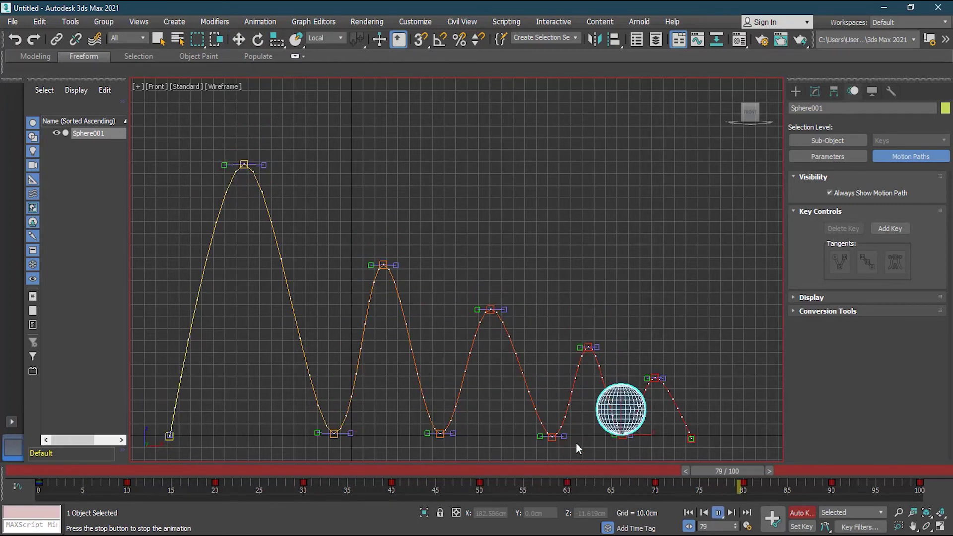
left_click(718, 513)
left_click_drag(349, 474, 61, 473)
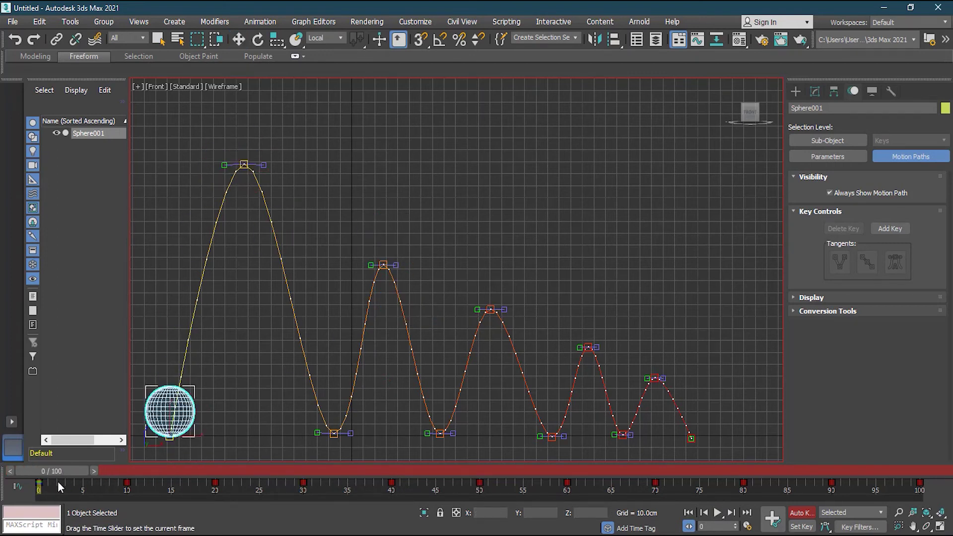
key("w")
left_click_drag(67, 472, 156, 463)
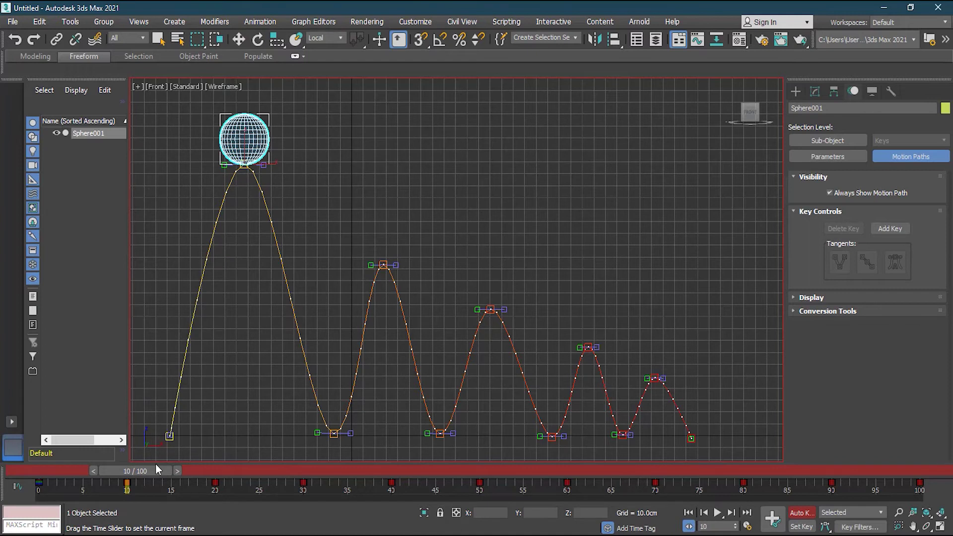
key("w")
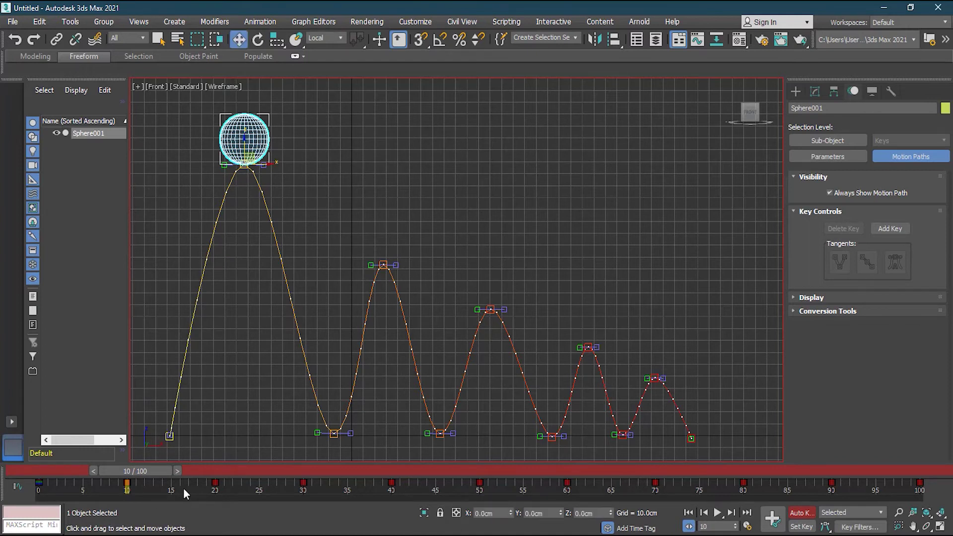
left_click_drag(136, 470, 224, 469)
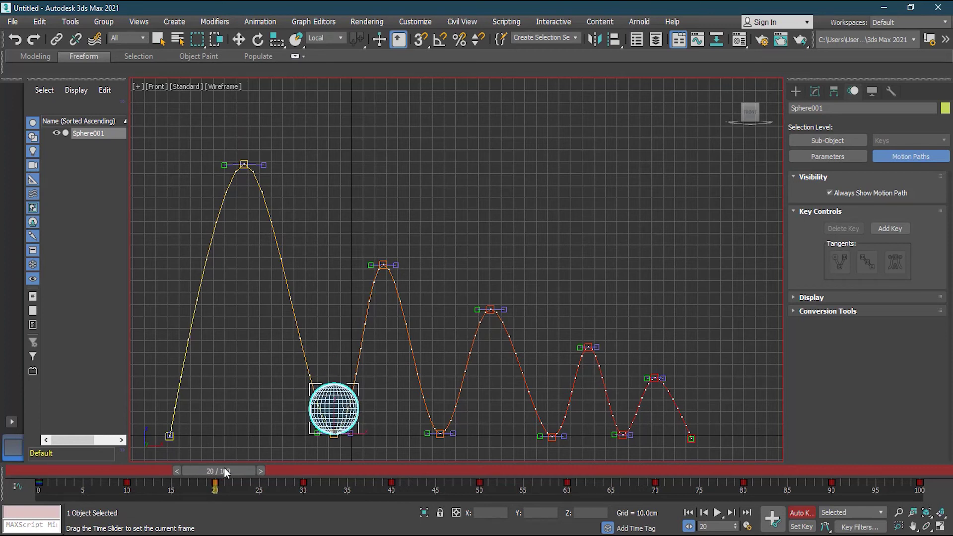
key("w")
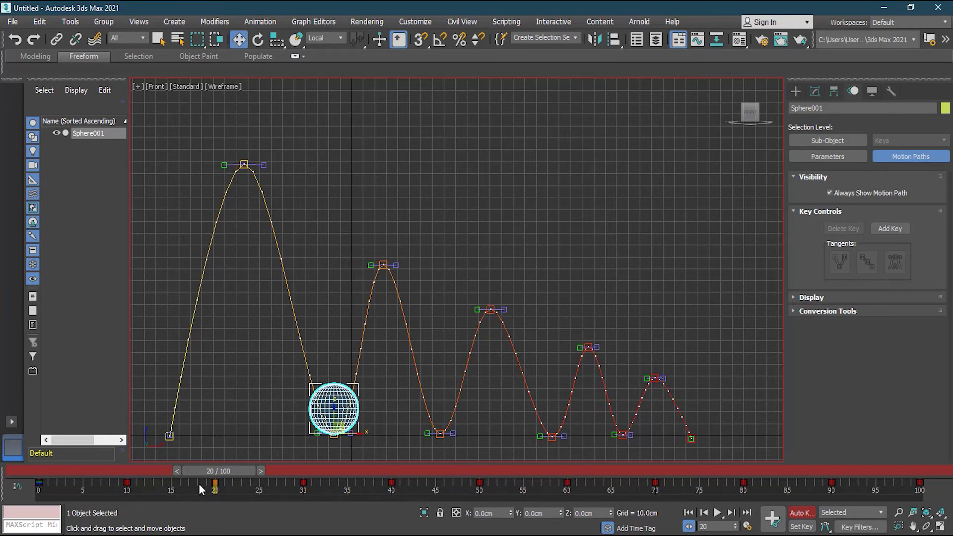
Step: Shift all keys from frame 20 onward two frames earlier so the ball first lands at frame 18
left_click_drag(201, 482, 939, 498)
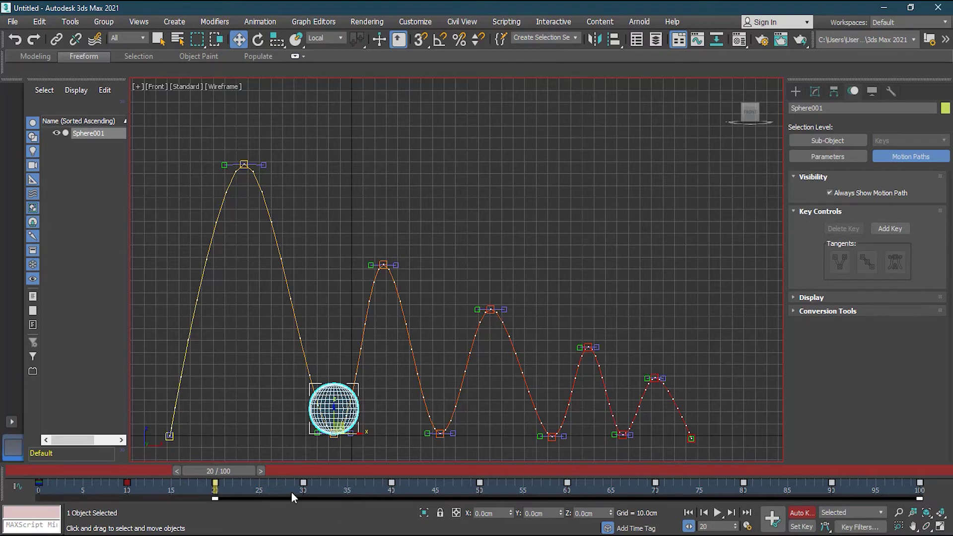
left_click_drag(304, 482, 286, 484)
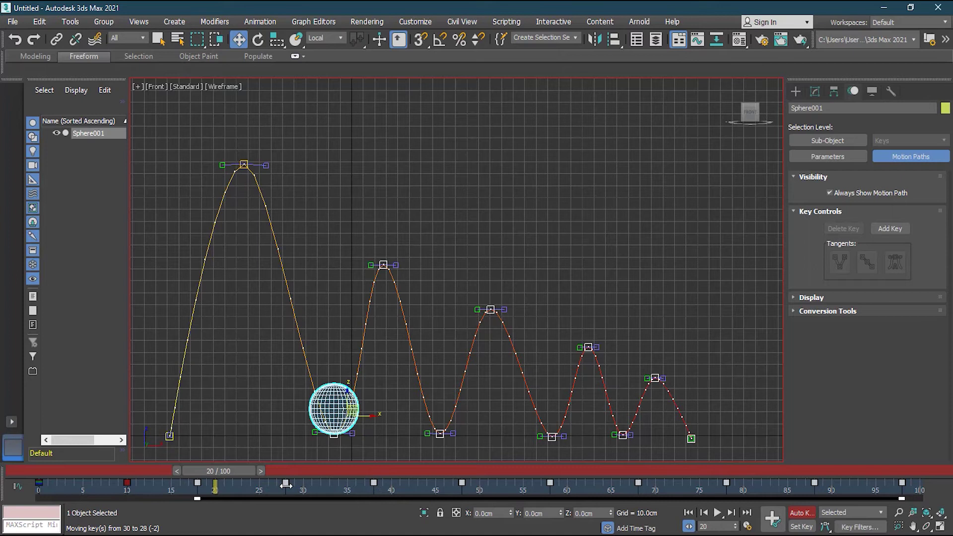
left_click_drag(231, 469, 282, 465)
key("w")
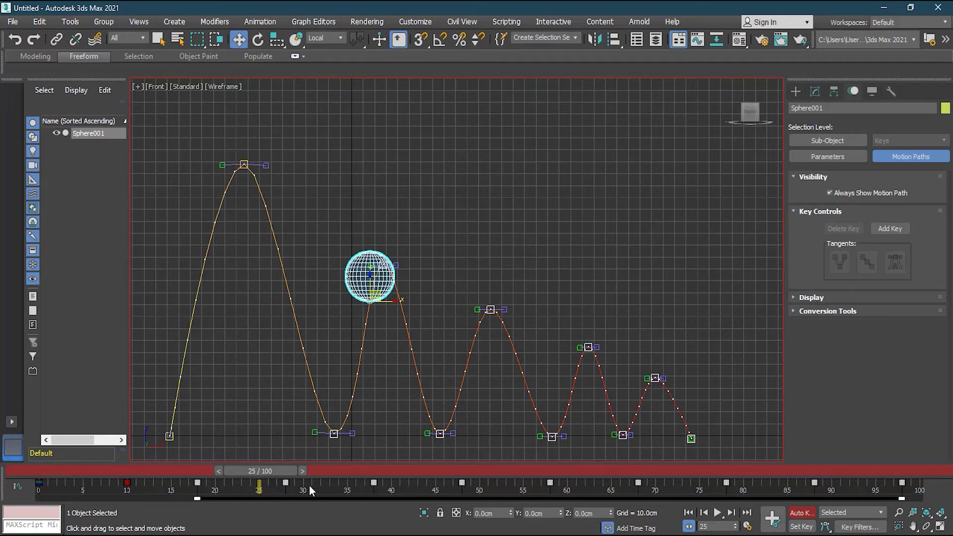
Step: Shift the second peak's key and all following keys earlier so the second peak falls on frame 24
left_click_drag(280, 489, 919, 495)
left_click_drag(288, 471, 189, 470)
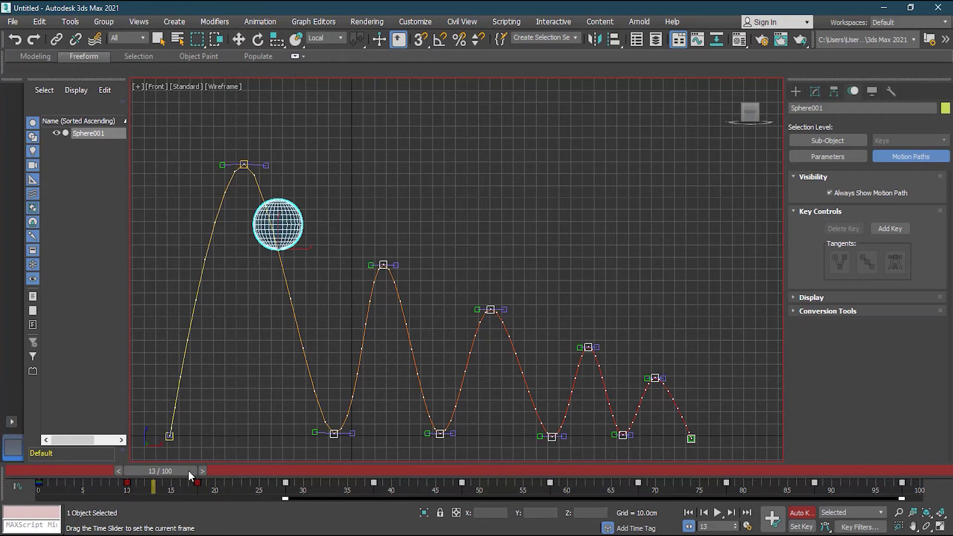
left_click_drag(287, 488, 252, 489)
left_click(295, 494)
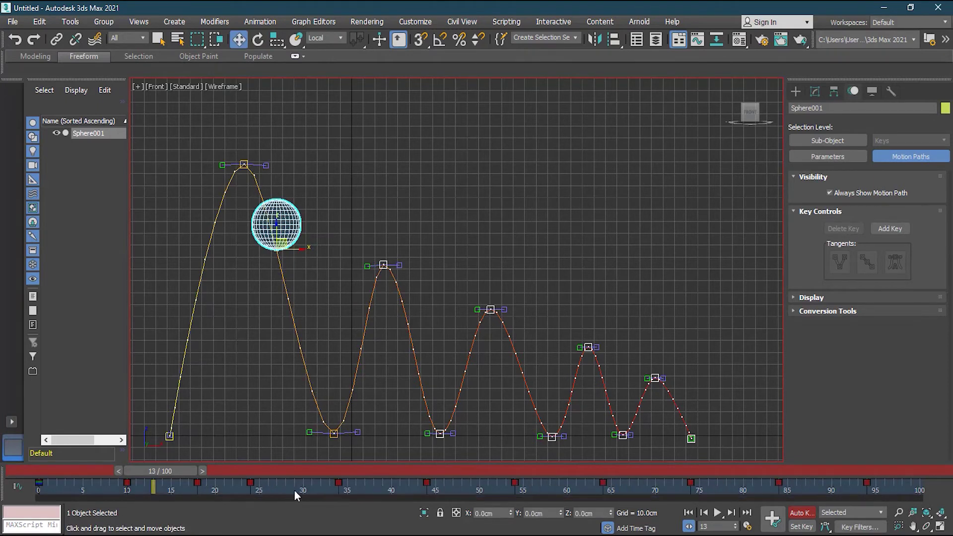
Step: Retime the following keys earlier so the second landing falls on frame 29 and the third peak on frame 34
left_click_drag(946, 488, 302, 483)
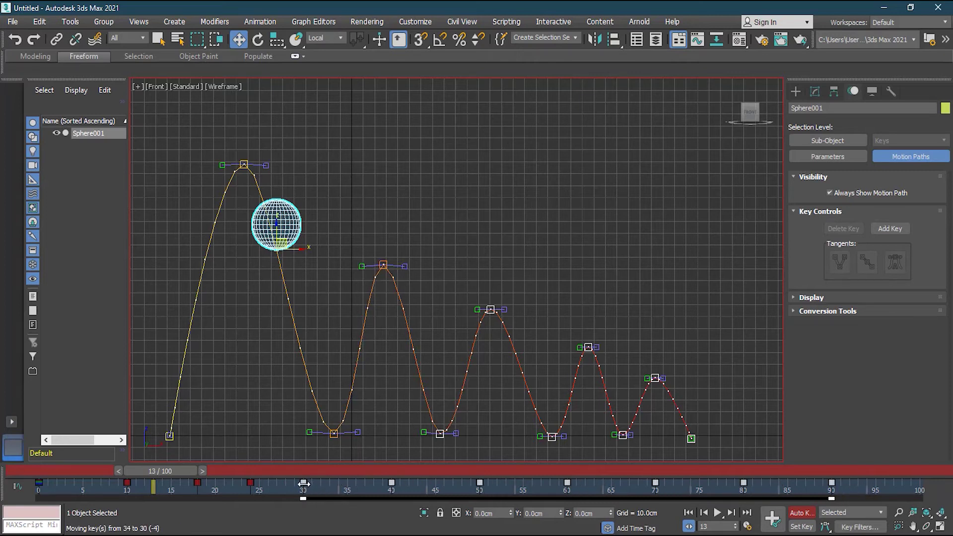
key("ctrl+z")
left_click_drag(336, 491, 943, 481)
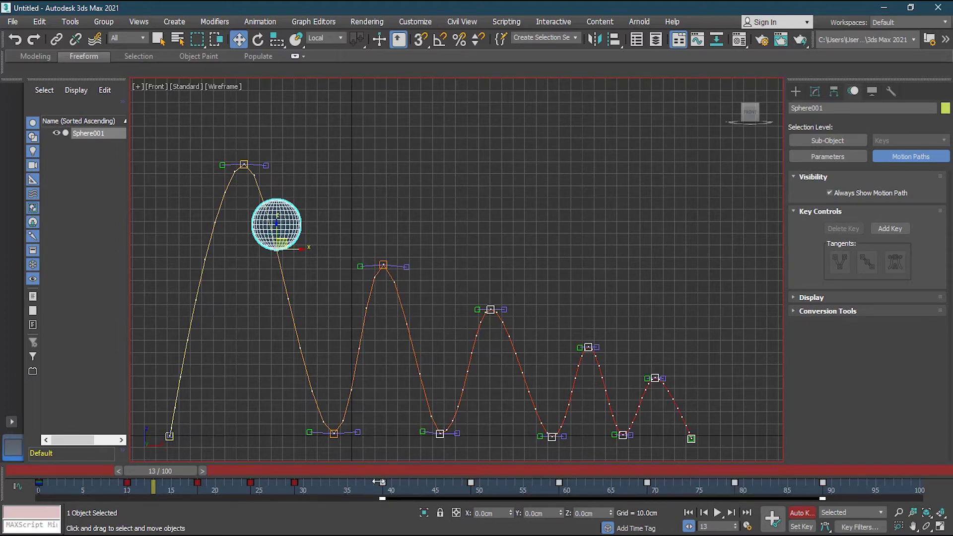
left_click_drag(382, 481, 911, 505)
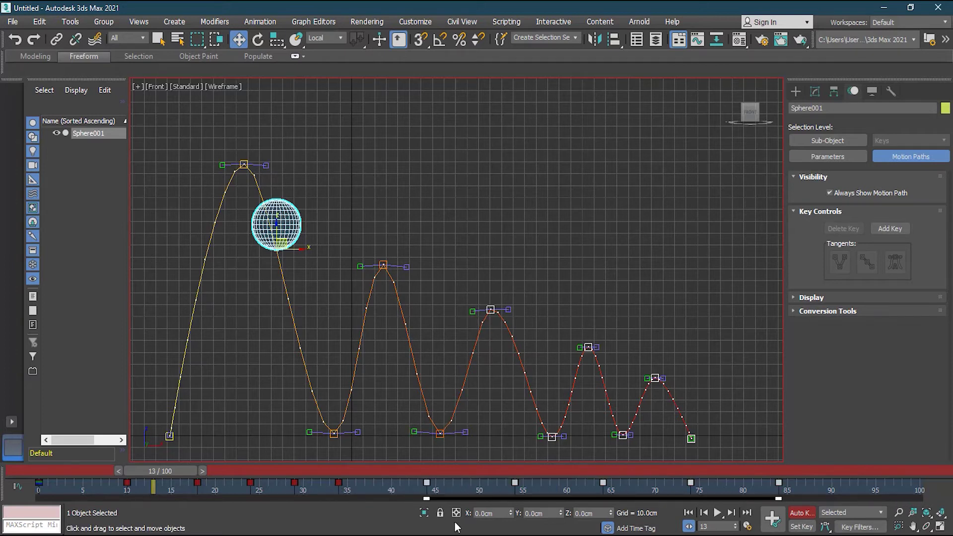
Step: Move the remaining keys earlier so the third landing falls on frame 38 and the fourth peak on frame 42
left_click_drag(428, 482, 376, 487)
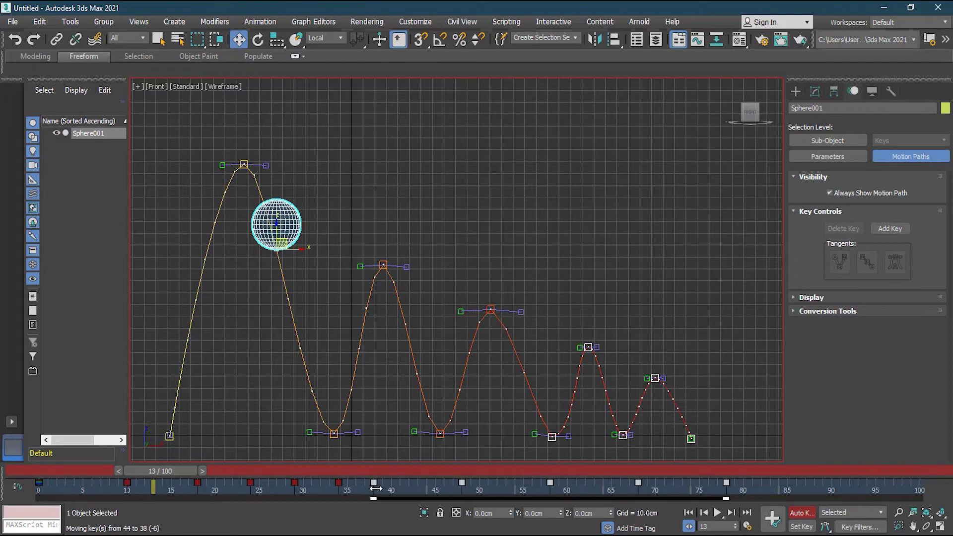
left_click_drag(439, 484, 820, 500)
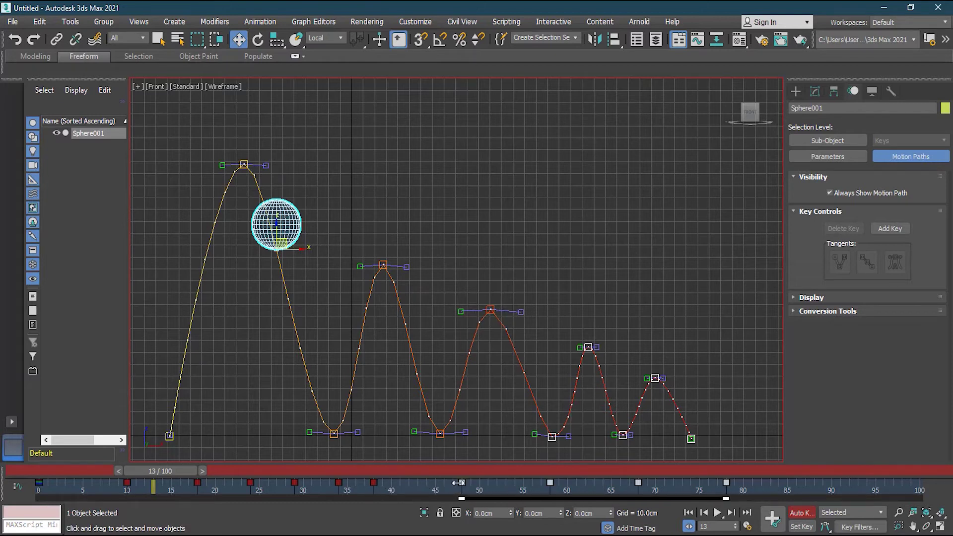
left_click_drag(462, 484, 408, 486)
Step: Tighten the last three keys so the fourth landing, fifth peak and final landing fall on frames 45, 48 and 50
left_click_drag(475, 483, 824, 494)
left_click_drag(497, 484, 436, 484)
left_click_drag(658, 503, 616, 496)
left_click_drag(520, 497, 459, 496)
left_click(518, 491)
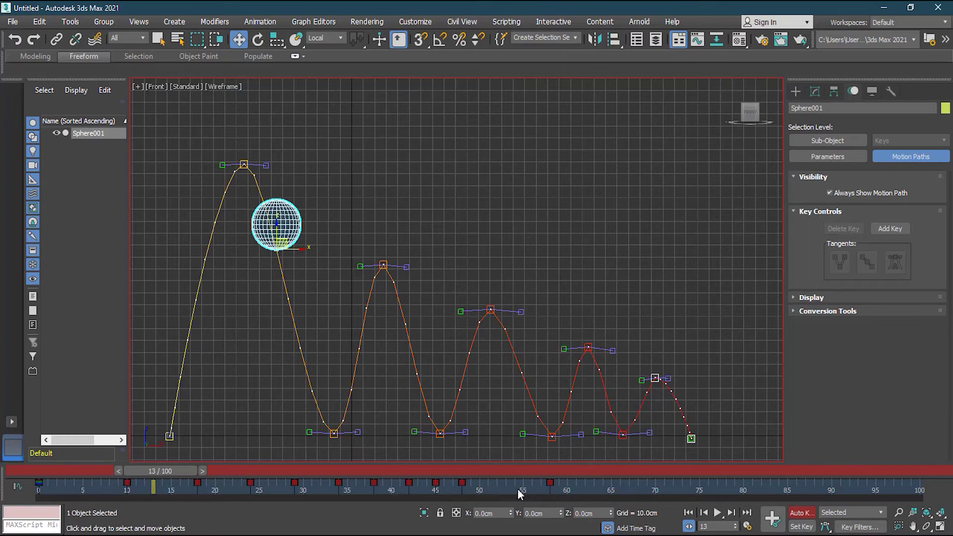
left_click_drag(615, 501, 477, 495)
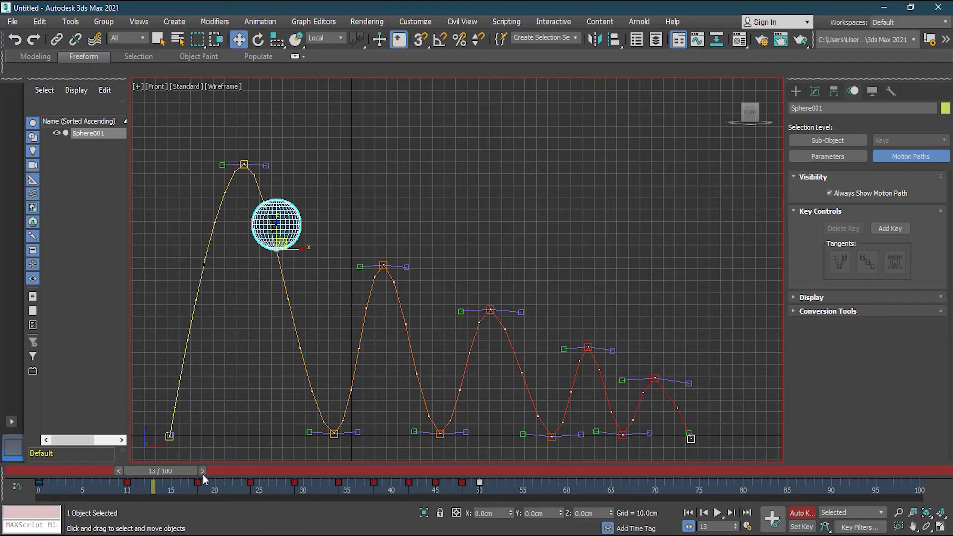
Step: Play the retimed bounce animation from frame 0
left_click_drag(177, 471, 49, 471)
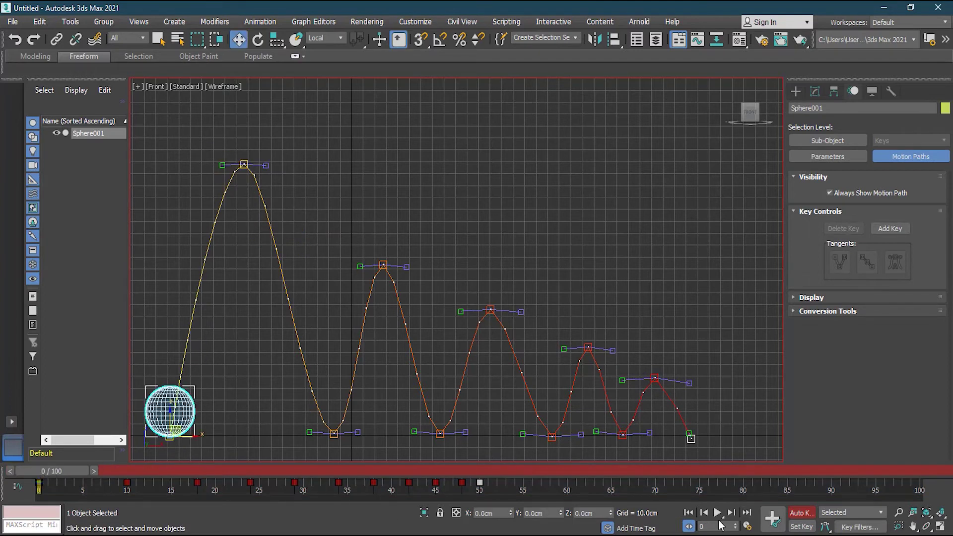
left_click(718, 513)
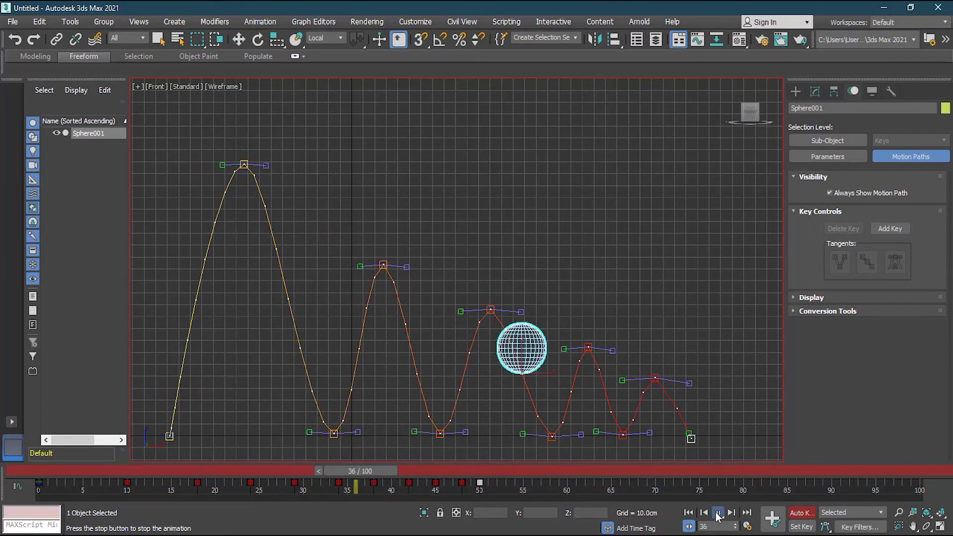
left_click(718, 513)
Step: Key a small forward hop of the ball after the final landing, rising at frame 52 and landing at frame 55
left_click_drag(636, 476, 496, 495)
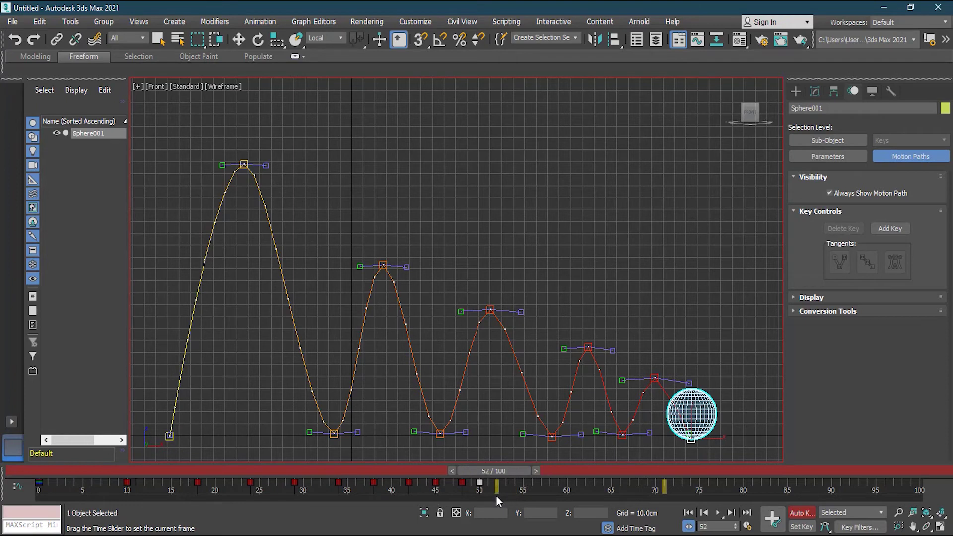
key("w")
left_click_drag(703, 424, 732, 424)
left_click_drag(530, 471, 543, 471)
left_click_drag(753, 432, 768, 431)
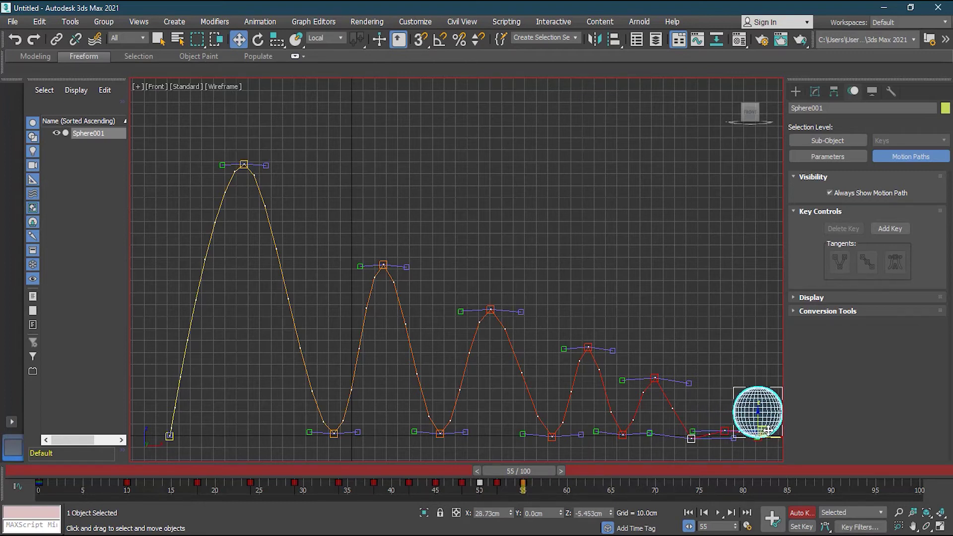
Step: Key two more slight forward movements of the ball along the ground at frames 57 and 59
mouse_move(547, 474)
left_mouse_down()
mouse_move(558, 475)
mouse_move(550, 475)
left_mouse_up()
key("w")
left_click_drag(772, 427, 786, 426)
left_click_drag(564, 470, 583, 470)
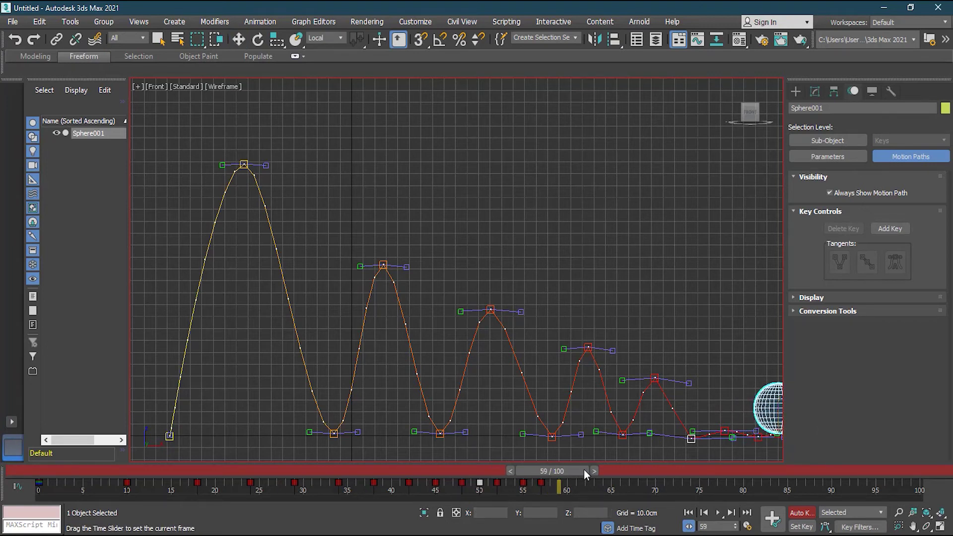
left_click_drag(781, 429, 805, 435)
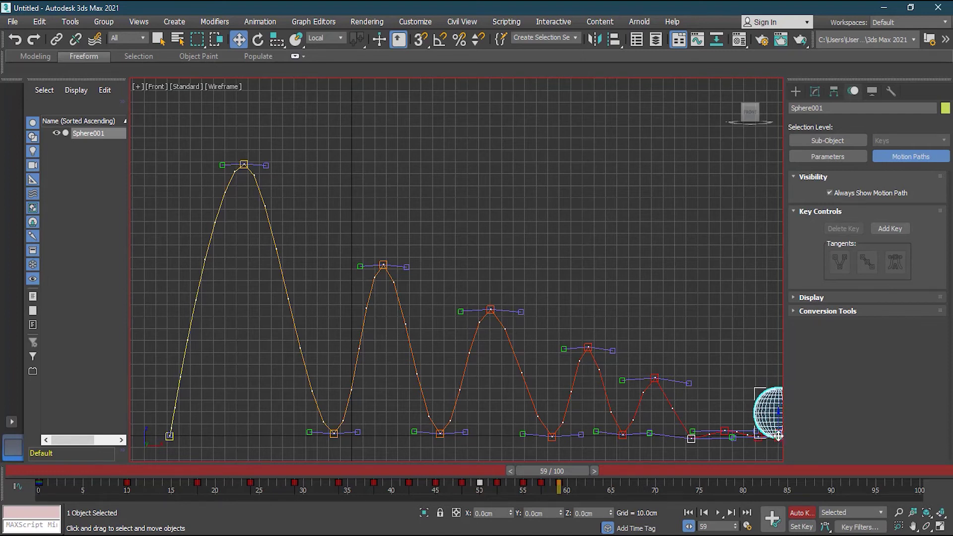
left_click_drag(782, 436, 809, 435)
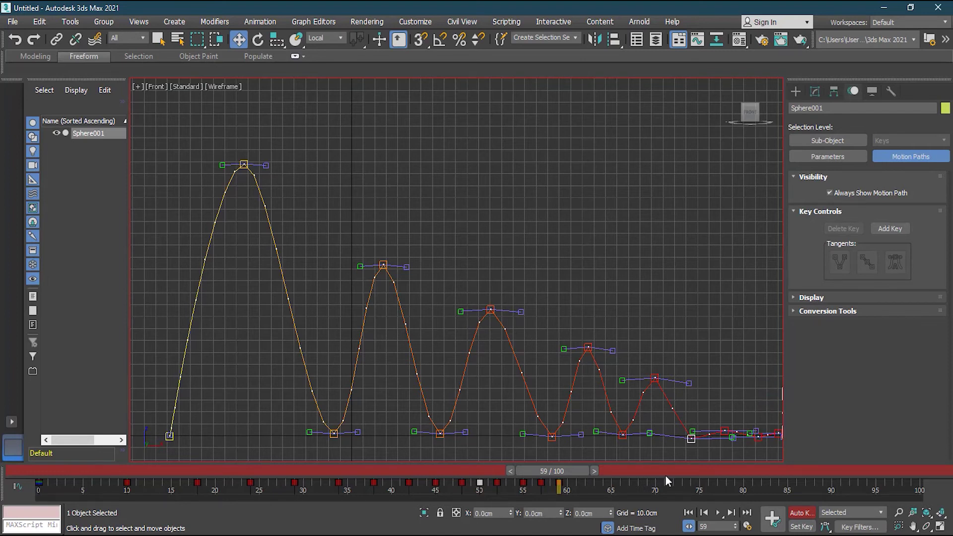
Step: Play the animation from its start to review the added hops at the end
left_click_drag(582, 473, 102, 493)
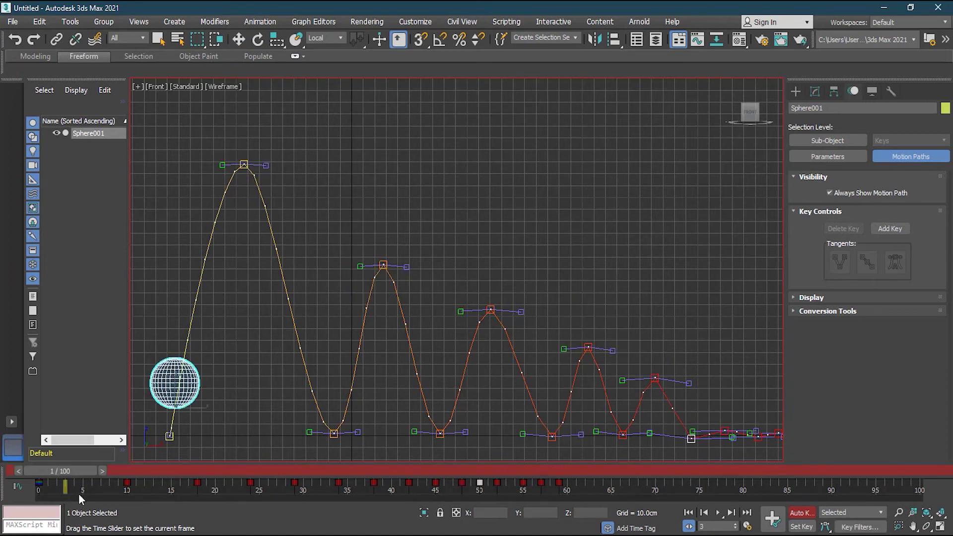
left_click(718, 513)
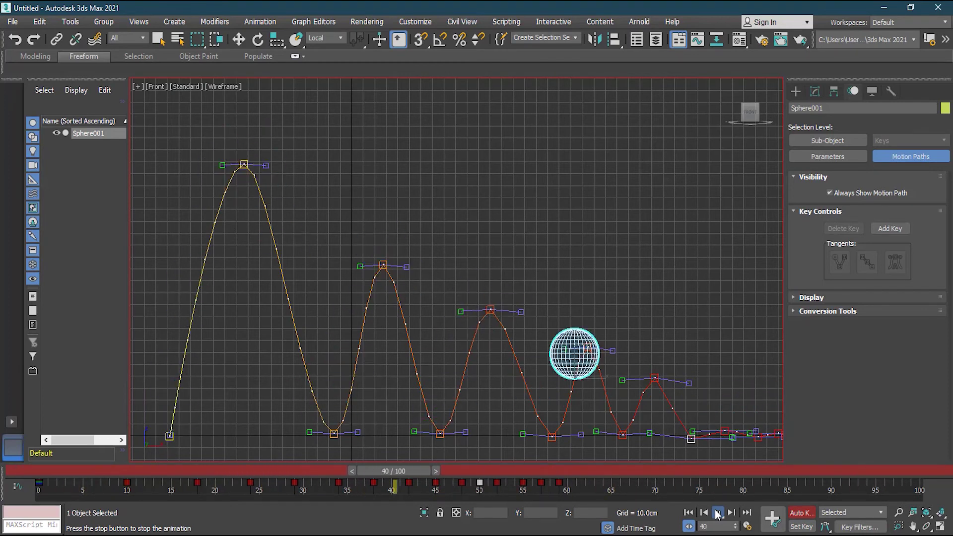
left_click(718, 513)
Step: Stretch the ball vertically with Select and Squash at the first peak, frame 10
left_click_drag(493, 472, 149, 485)
key("w")
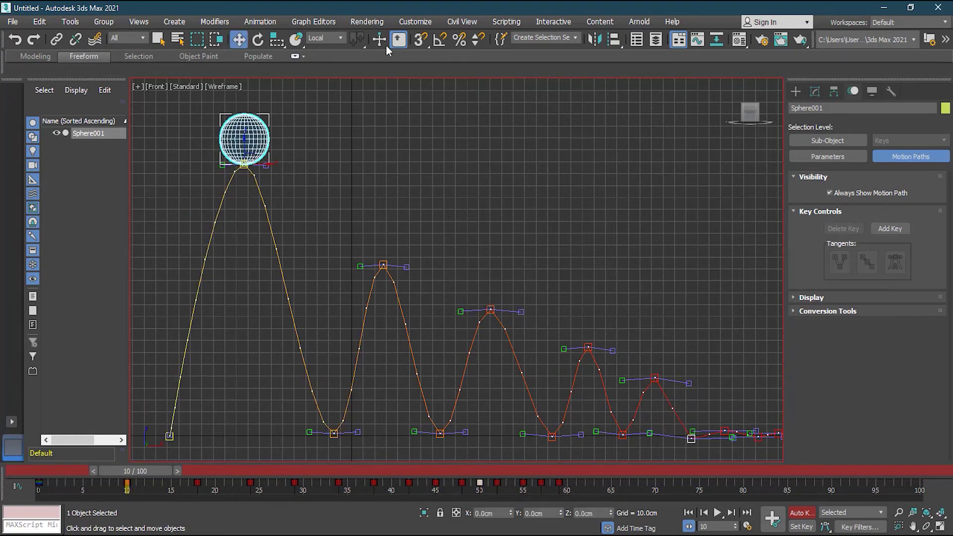
left_click(277, 44)
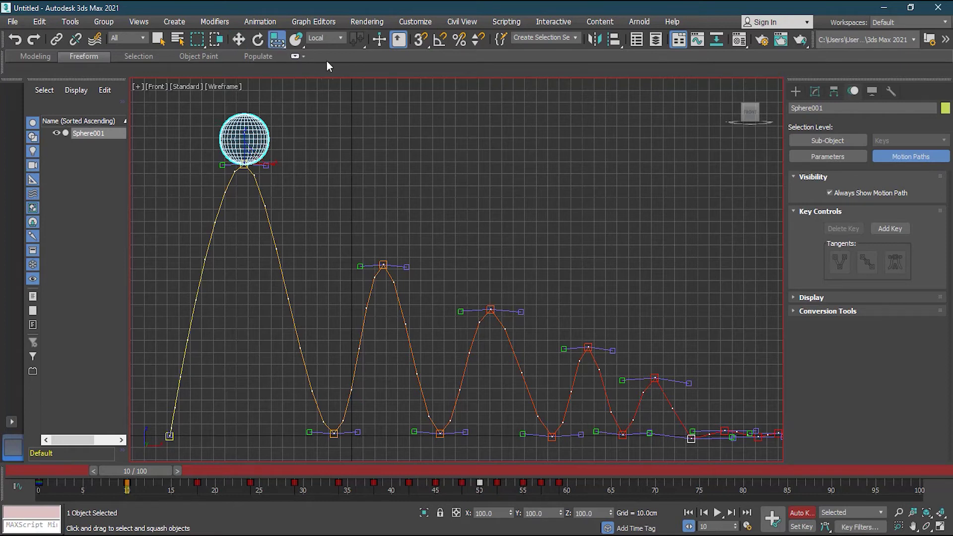
left_click_drag(256, 137, 209, 404)
Step: Squash the ball flat at the first landing, frame 18, and stretch it vertically at the second peak, frame 24
left_click_drag(141, 470, 209, 470)
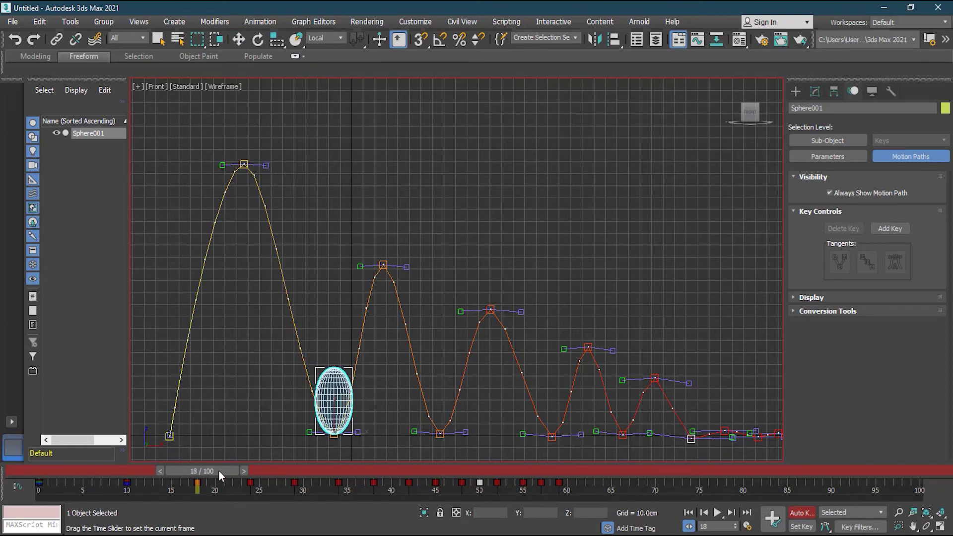
left_click_drag(334, 402, 330, 447)
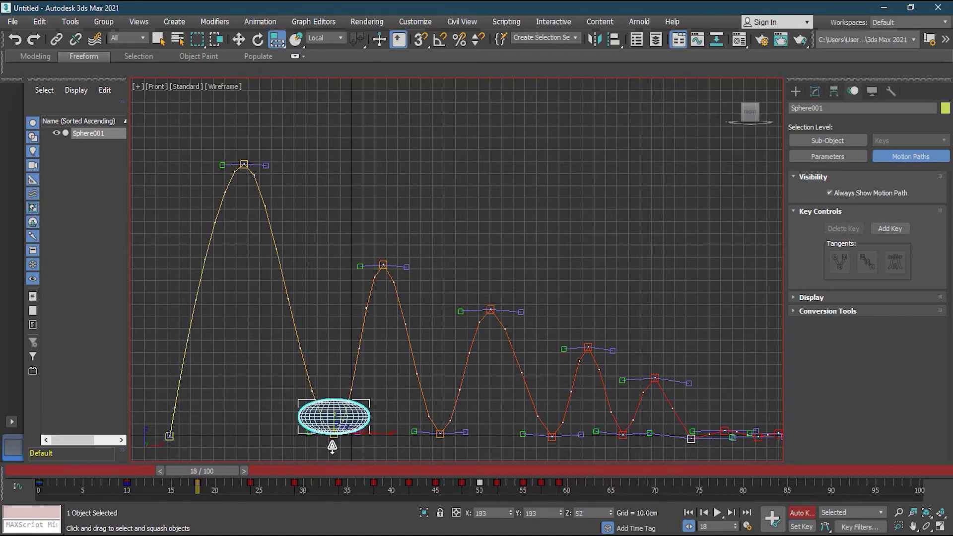
left_click_drag(225, 473, 269, 472)
left_click_drag(388, 226, 388, 190)
Step: Squash the ball at the landings on frames 29 and 38, and stretch it vertically at the third peak, frame 34
left_click_drag(271, 472, 358, 472)
key("r")
left_click_drag(493, 277, 492, 244)
left_click_drag(353, 467, 398, 467)
left_click_drag(553, 403, 557, 435)
Step: Stretch the ball slightly upward at the fourth peak, frame 42, and again at the landing on frame 45, keeping it mildly squashed
left_click_drag(389, 470, 429, 471)
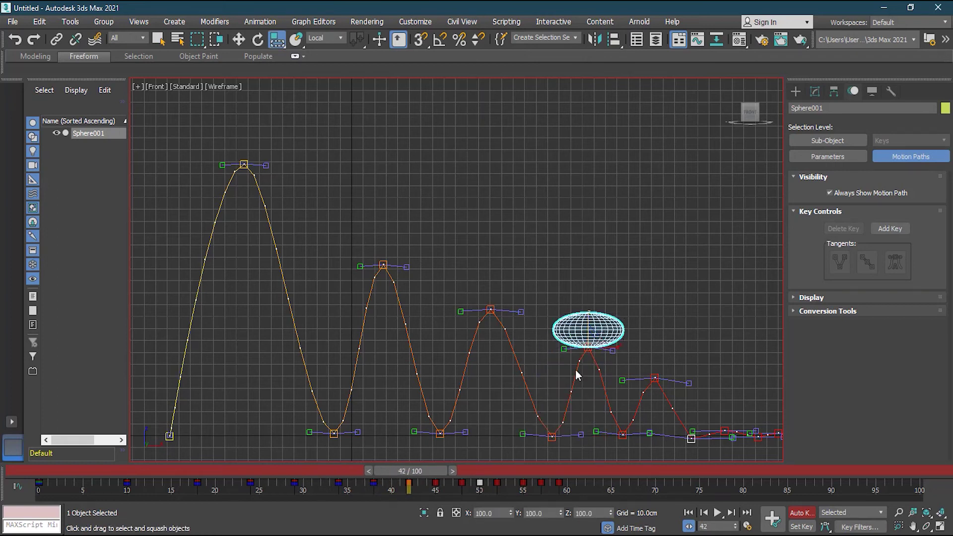
left_click_drag(589, 314, 589, 305)
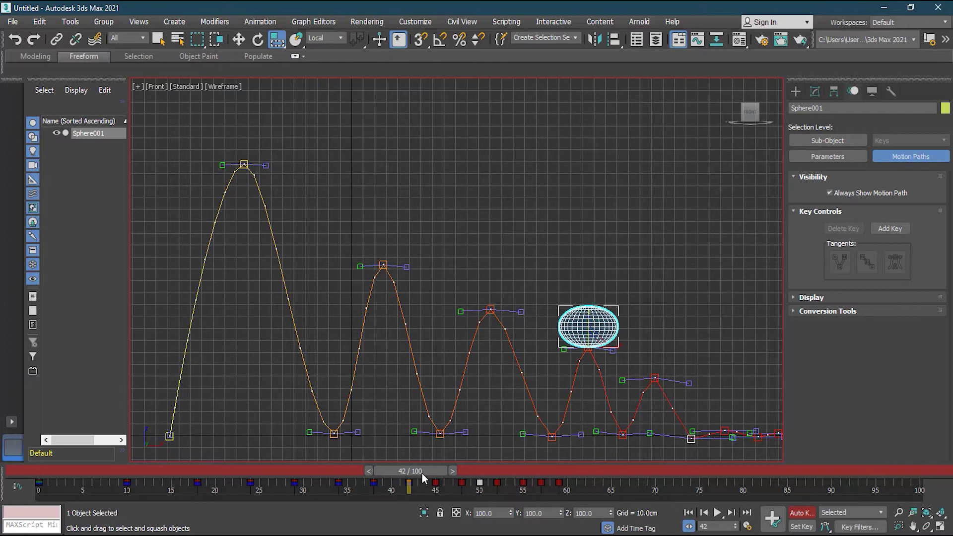
left_click_drag(421, 473, 450, 473)
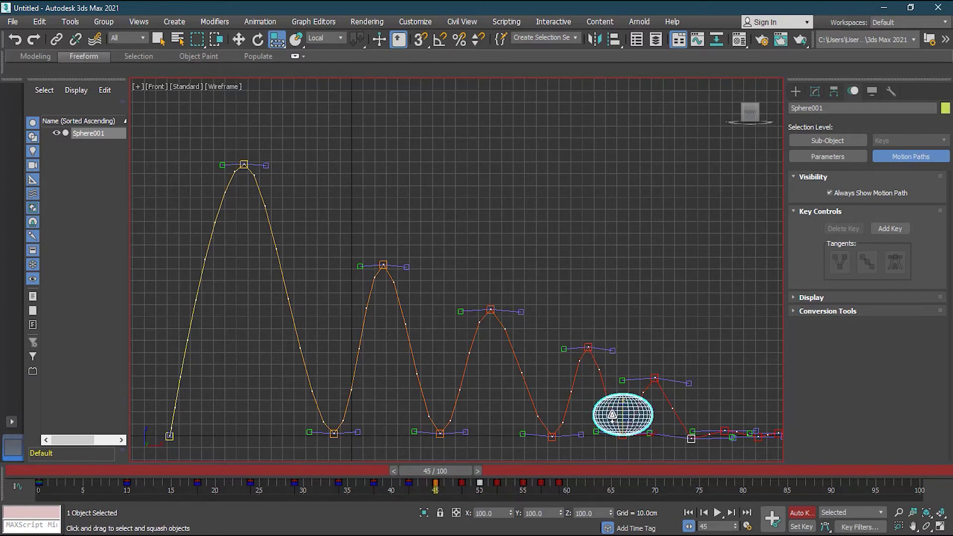
left_click_drag(625, 404, 625, 398)
Step: Key subtle deformations for the last bounce: slight stretches at frames 48 and 52, and a slight squash at the landing on frame 50
left_click_drag(458, 470, 486, 467)
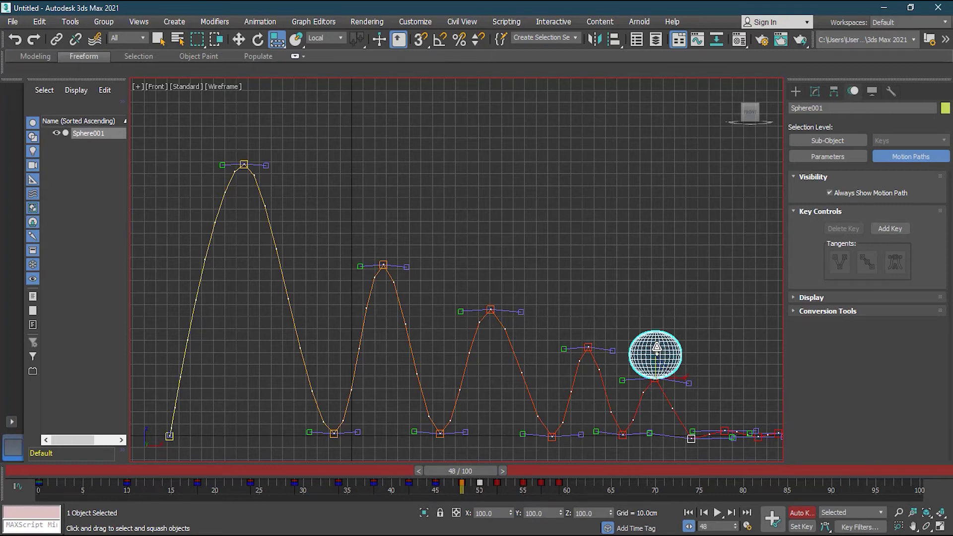
left_click_drag(656, 348, 656, 343)
left_click_drag(466, 473, 487, 469)
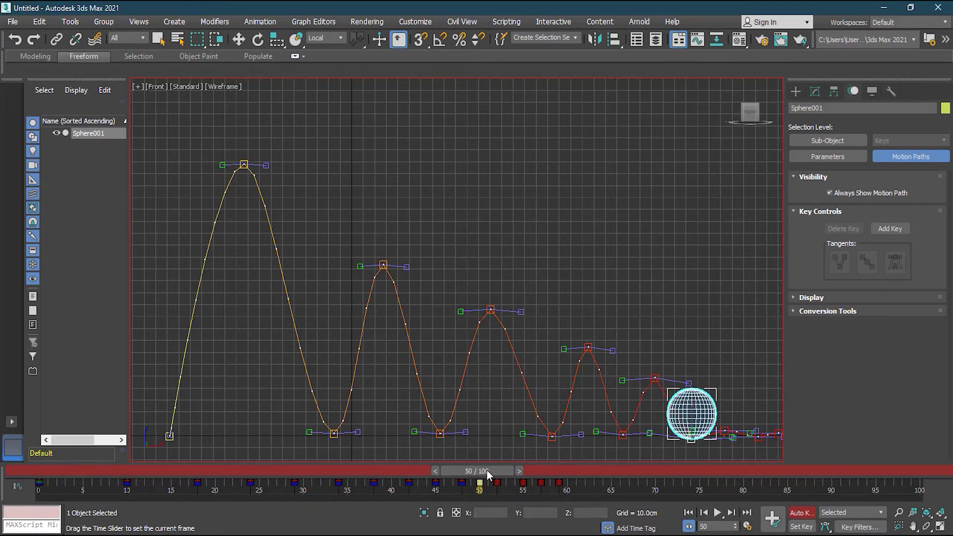
left_click_drag(693, 403, 694, 406)
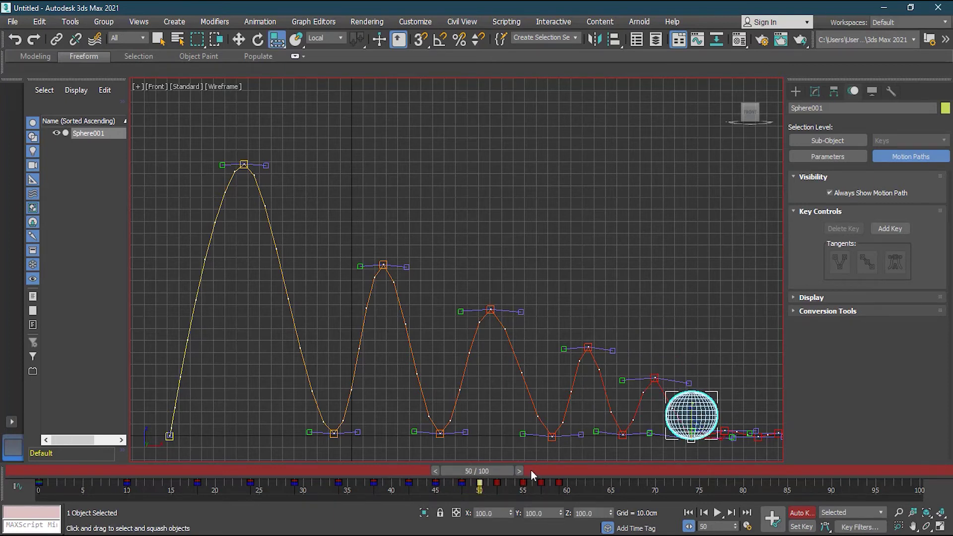
left_click_drag(497, 475, 522, 473)
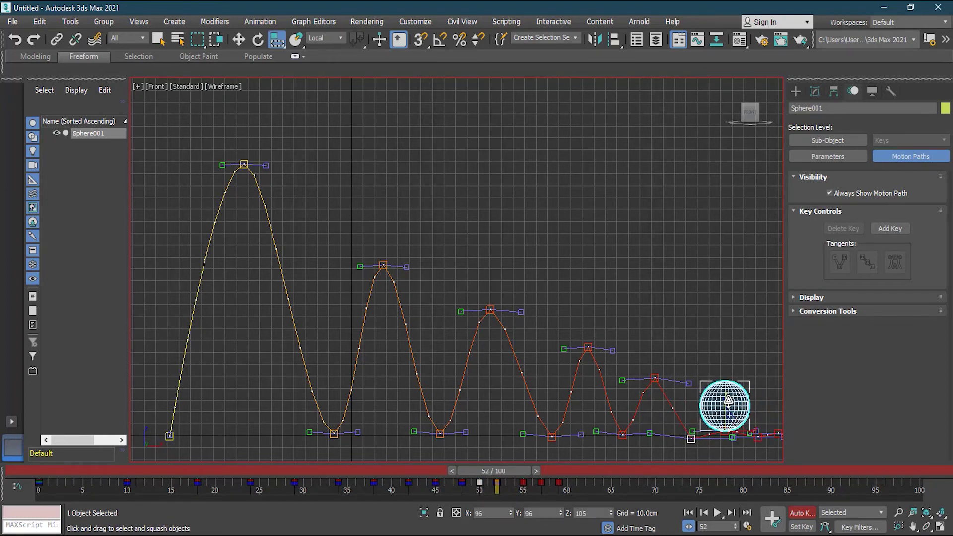
Step: Rotate the ball to tilt forward at the first peak, frame 10, and level it at the landing on frame 18
left_click_drag(502, 474, 145, 479)
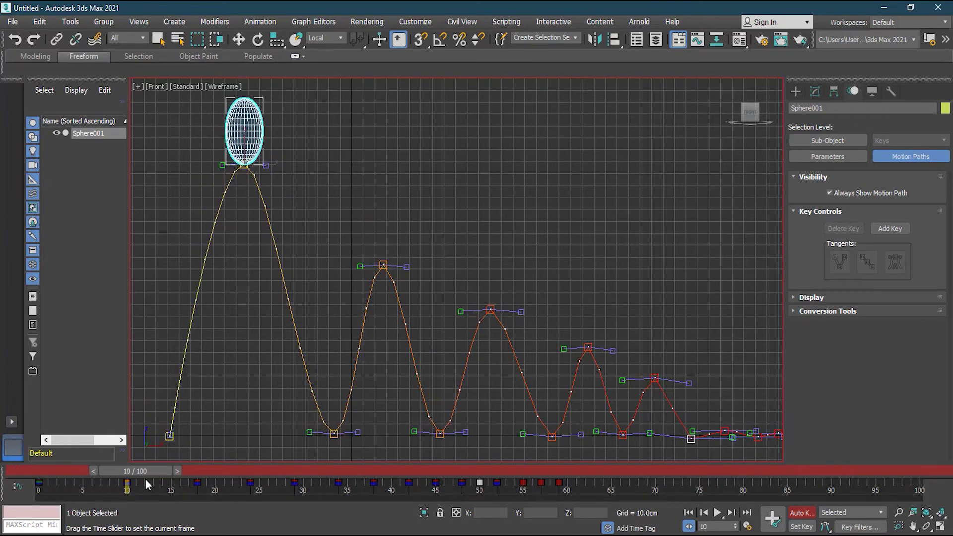
key("r")
key("e")
left_click_drag(271, 180, 262, 193)
left_click_drag(163, 470, 227, 470)
left_click_drag(360, 456, 367, 442)
Step: Tilt the ball forward at the second peak, frame 24, and rotate it back about 15 degrees to level at frame 29
left_click_drag(235, 475, 284, 466)
key("e")
left_click_drag(410, 279, 399, 298)
left_click_drag(272, 469, 321, 470)
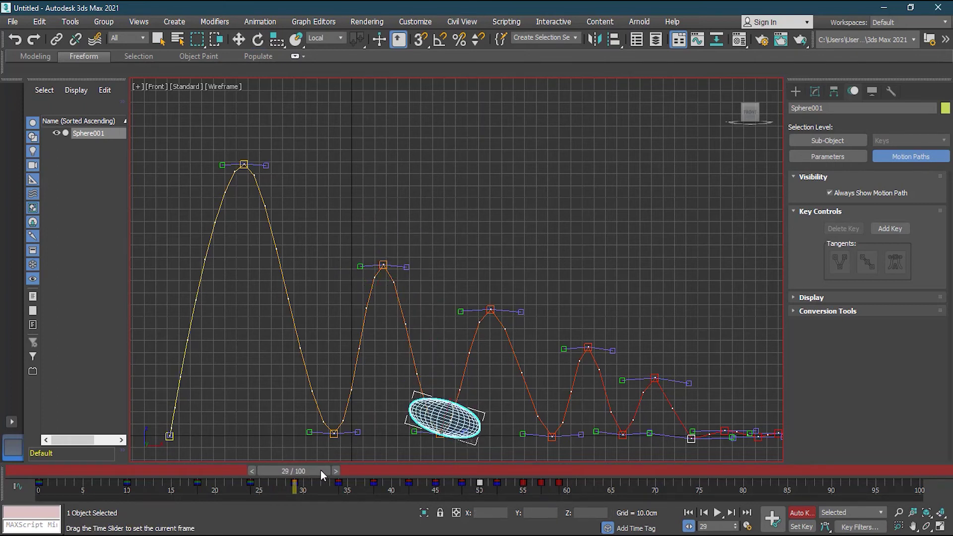
left_click_drag(463, 451, 478, 438)
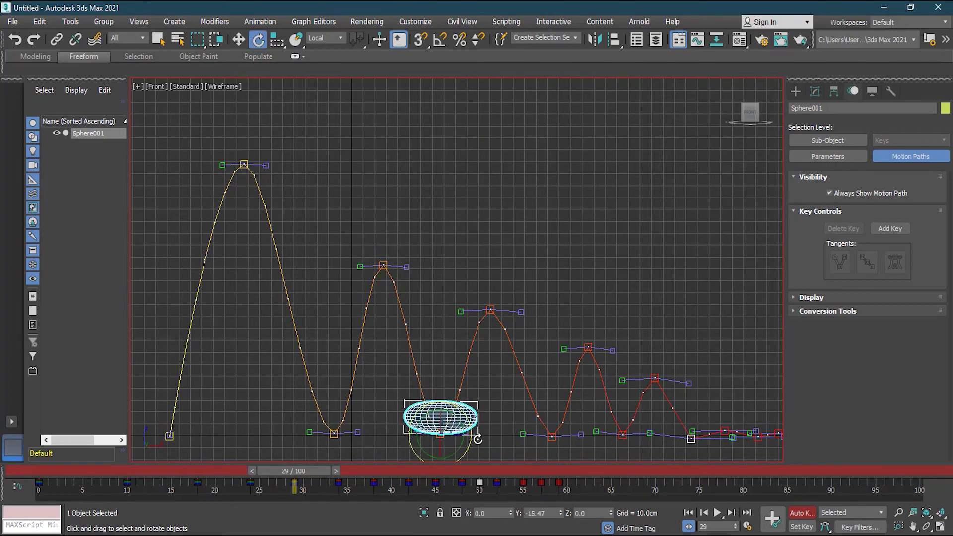
Step: Tilt the ball forward at the third peak, frame 34, and level it at the landing on frame 38
left_click_drag(316, 473, 362, 468)
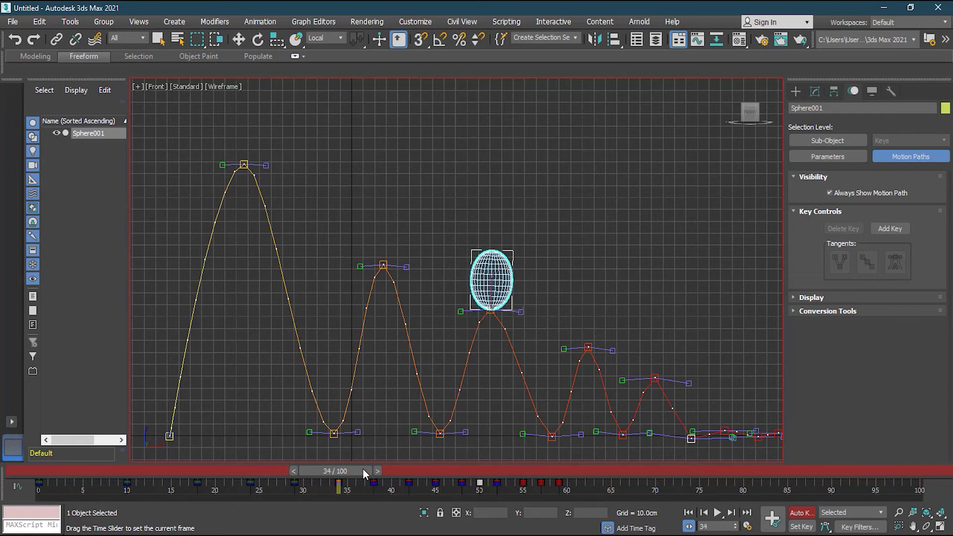
key("e")
left_click_drag(521, 324, 509, 342)
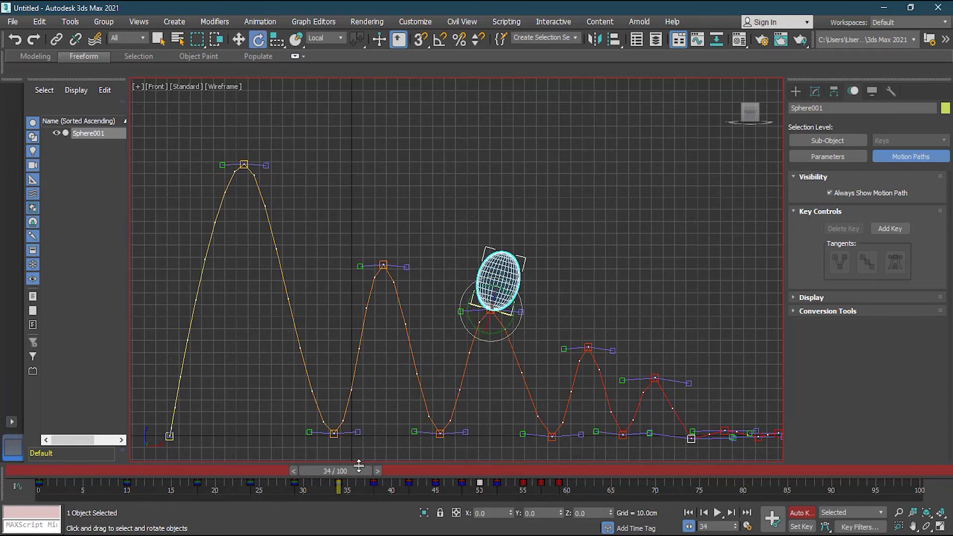
left_click_drag(368, 472, 397, 470)
left_click_drag(579, 453, 555, 445)
Step: Tilt the ball slightly forward at the fourth peak, frame 42, and level it at the landing on frame 45
left_click_drag(371, 473, 419, 469)
key("e")
left_click_drag(607, 368, 604, 375)
left_click_drag(432, 469, 458, 467)
key("e")
left_click_drag(648, 450, 653, 446)
Step: Play the animation from frame 0 to review the squash, stretch and tilt
left_click_drag(450, 476, 40, 489)
left_click(718, 513)
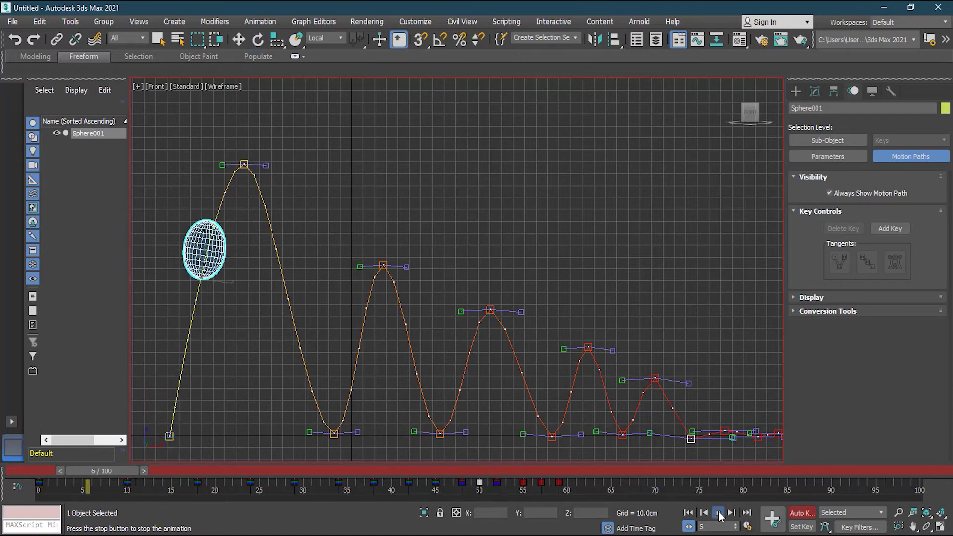
Step: Tilt the ball backward along the falling path in the first two descents, at frames 14 and 27
left_click_drag(546, 476, 159, 471)
key("e")
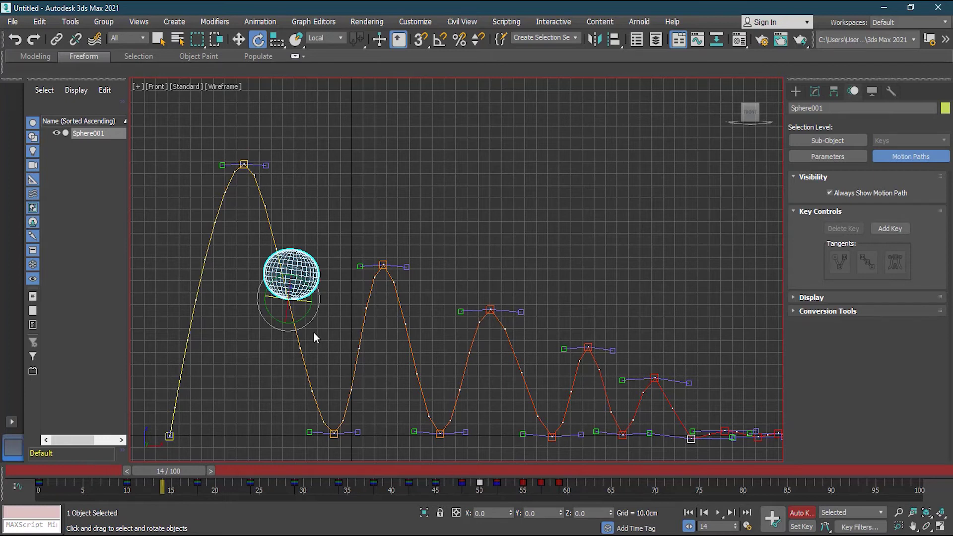
mouse_move(312, 323)
left_mouse_down()
mouse_move(329, 304)
mouse_move(311, 326)
left_mouse_up()
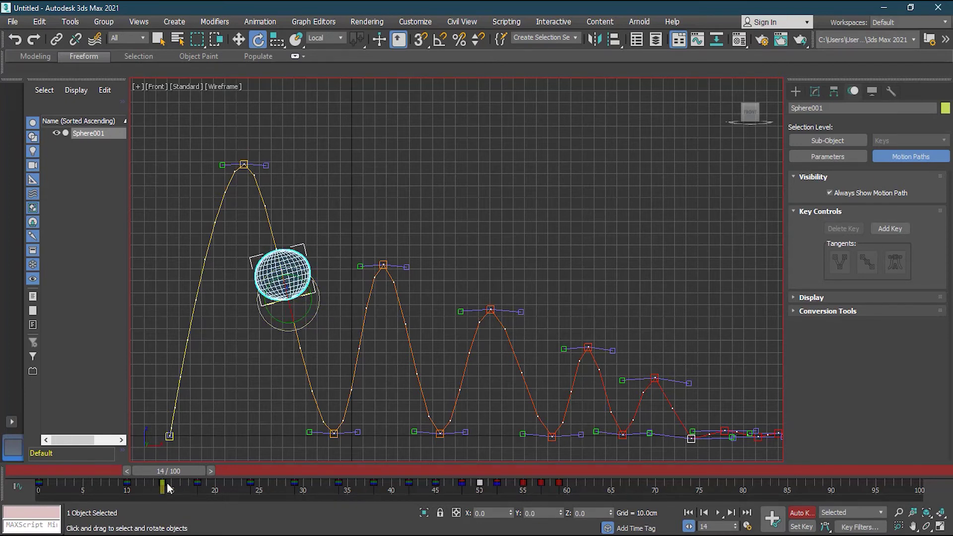
left_click_drag(186, 475, 299, 465)
key("e")
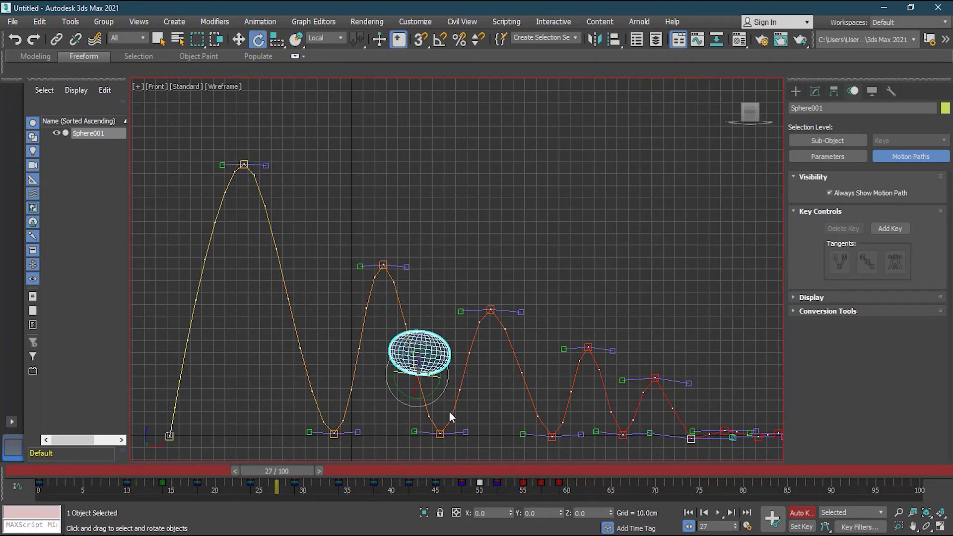
left_click_drag(436, 395, 453, 391)
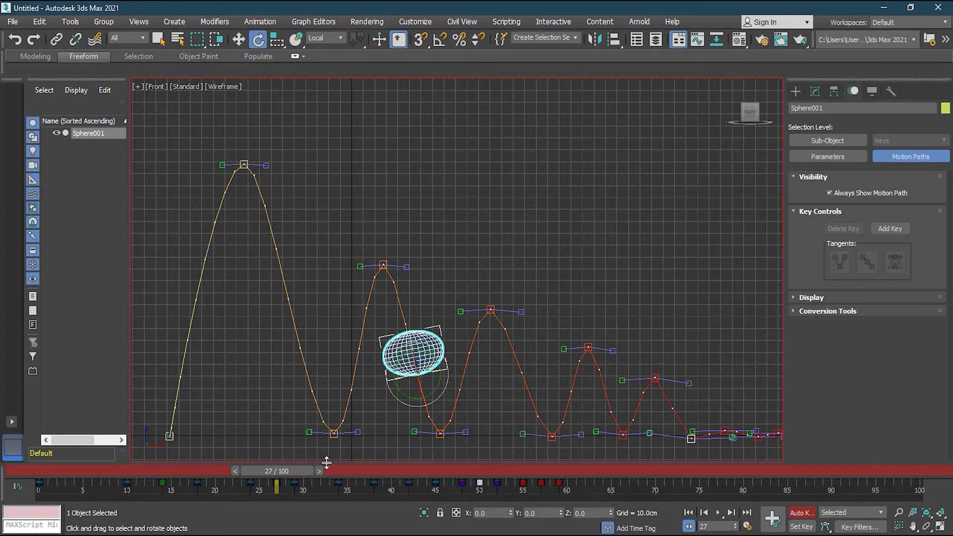
Step: Tilt the ball backward along the falling path in the third and fourth descents, at frames 36 and 44
key("q")
left_click_drag(293, 473, 377, 473)
key("e")
left_click_drag(541, 391, 558, 373)
key("q")
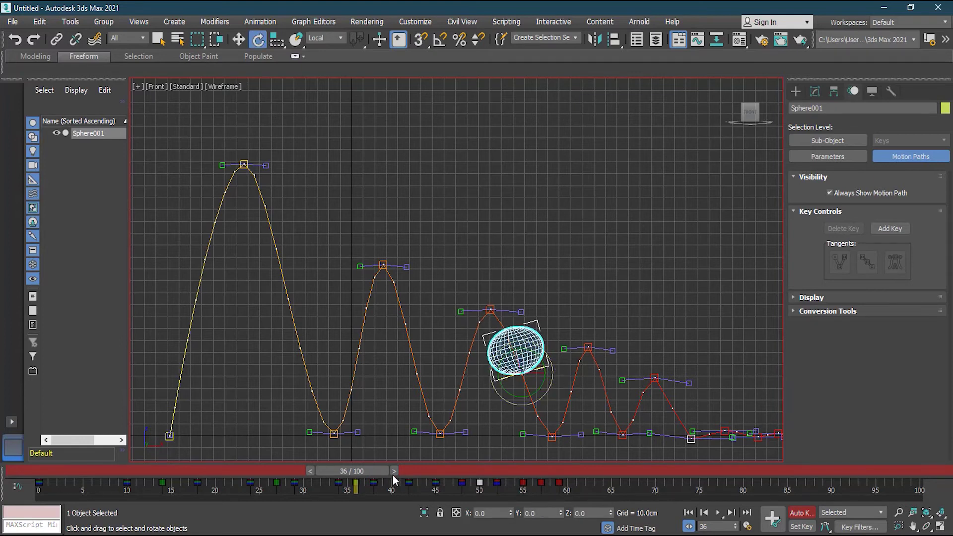
left_click_drag(386, 471, 455, 470)
key("e")
left_click_drag(639, 427, 644, 423)
Step: Play the animation from frame 0 to review the tilts on the descents
left_click_drag(446, 472, 40, 479)
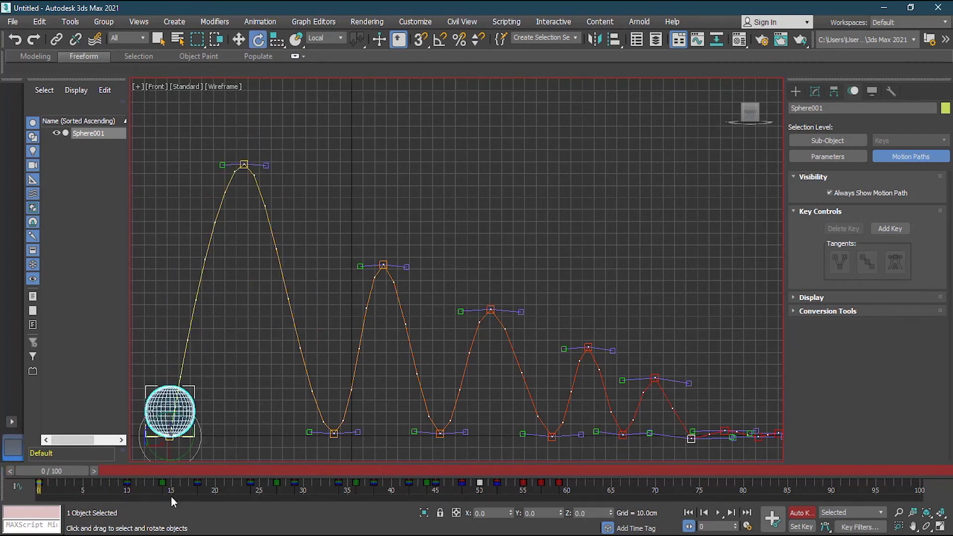
left_click(718, 512)
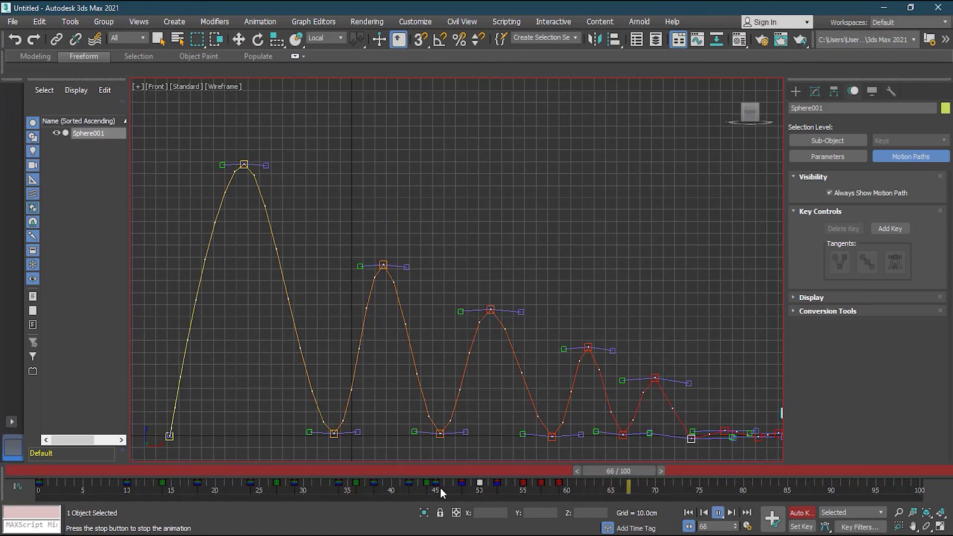
Step: Tilt the ball forward along the first rise at frame 6 and straighten it upright at the peak, frame 10
left_click_drag(163, 470, 107, 467)
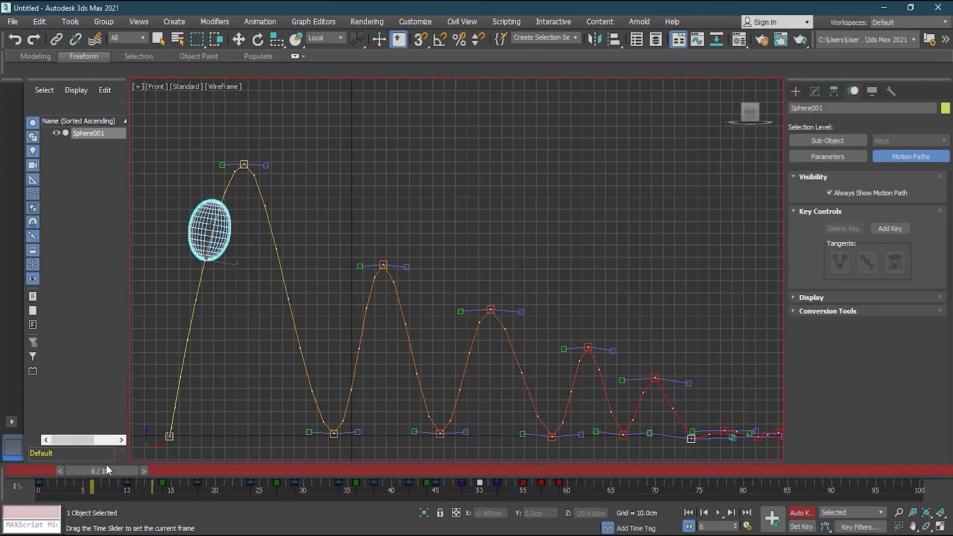
key("e")
left_click_drag(233, 270, 231, 276)
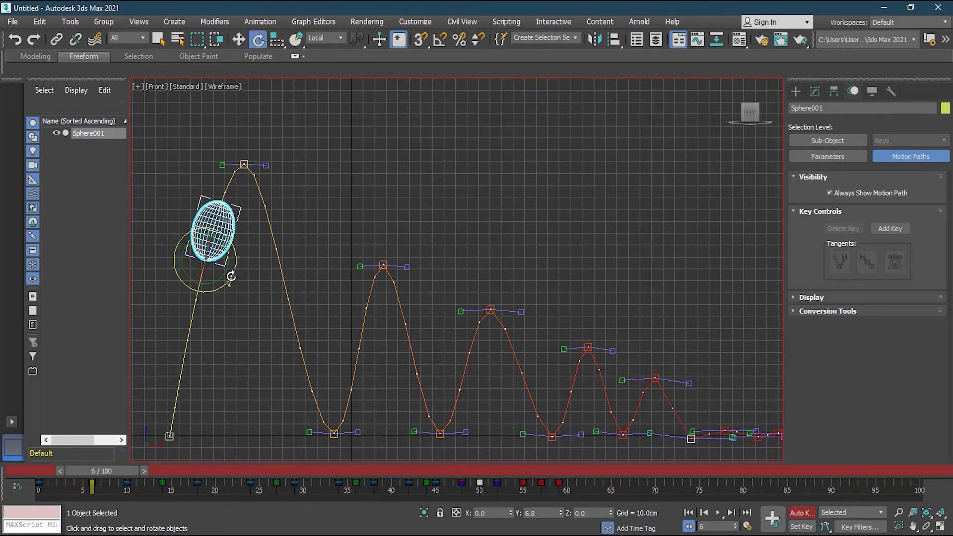
left_click_drag(123, 466, 160, 466)
left_click_drag(269, 187, 278, 180)
Step: Tilt the ball forward along the second rise at frame 21 and straighten it upright at the peak, frame 24
left_click_drag(156, 466, 252, 465)
key("e")
left_click_drag(373, 379, 375, 381)
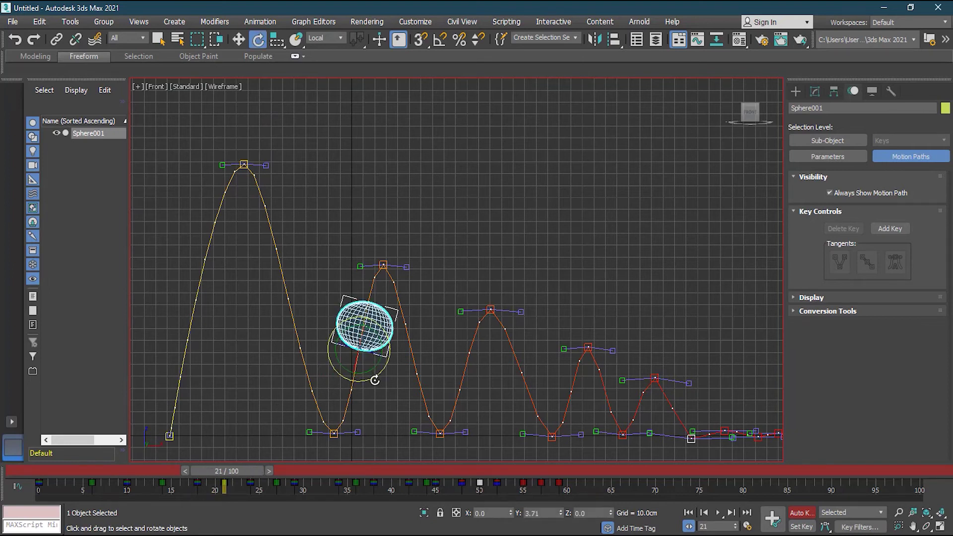
left_click_drag(250, 466, 278, 463)
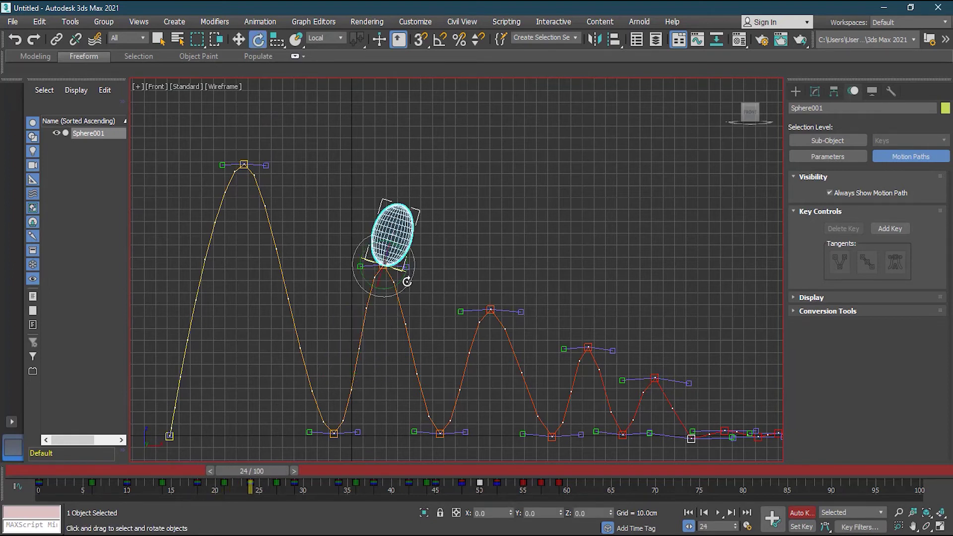
left_click_drag(407, 287, 420, 268)
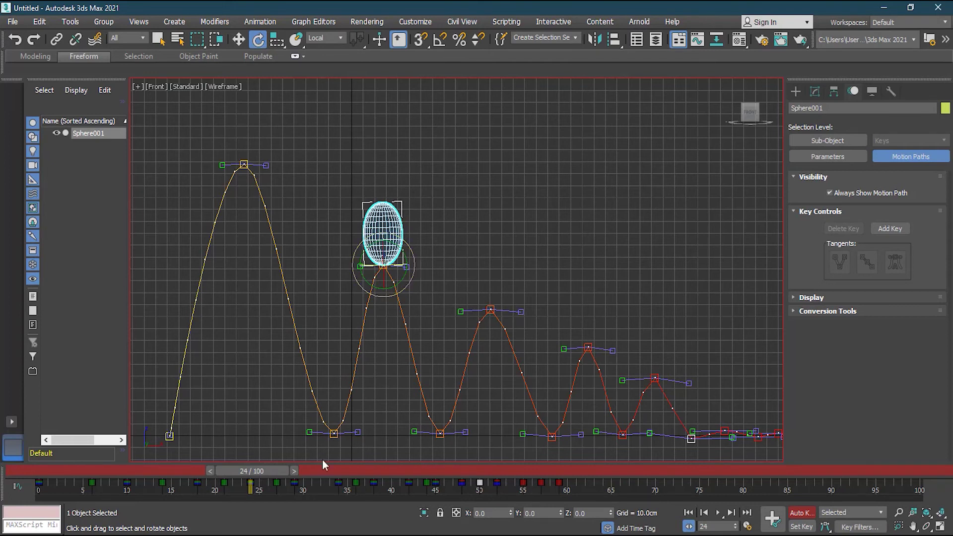
Step: Tilt the ball forward along the third rise at frame 31 and straighten it upright at the peak, frame 34
left_click_drag(258, 473, 323, 471)
key("e")
left_click_drag(481, 413, 483, 422)
left_click_drag(318, 466, 344, 469)
left_click_drag(511, 336, 525, 322)
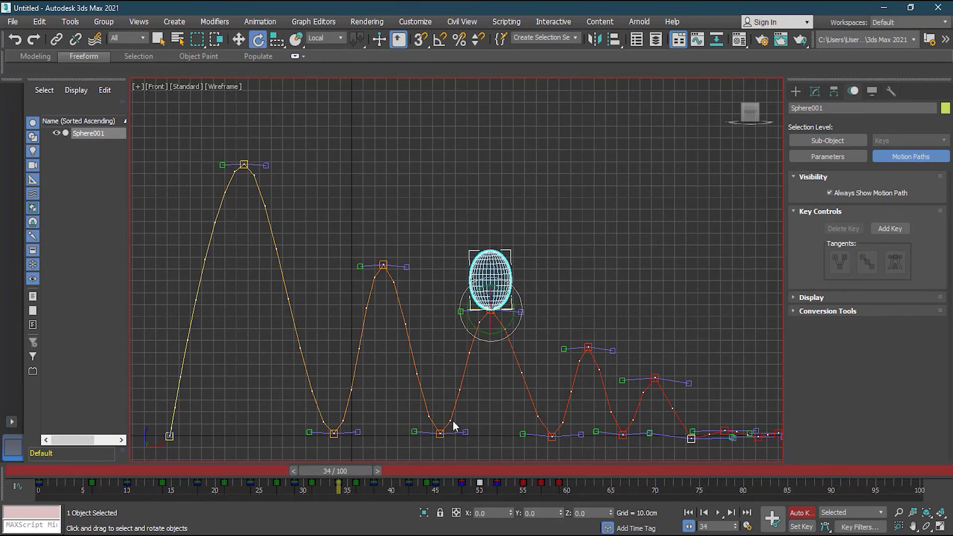
Step: Tilt the ball forward along the fourth rise at frame 40 and level it at the peak, frame 42
left_click_drag(348, 470, 406, 468)
key("e")
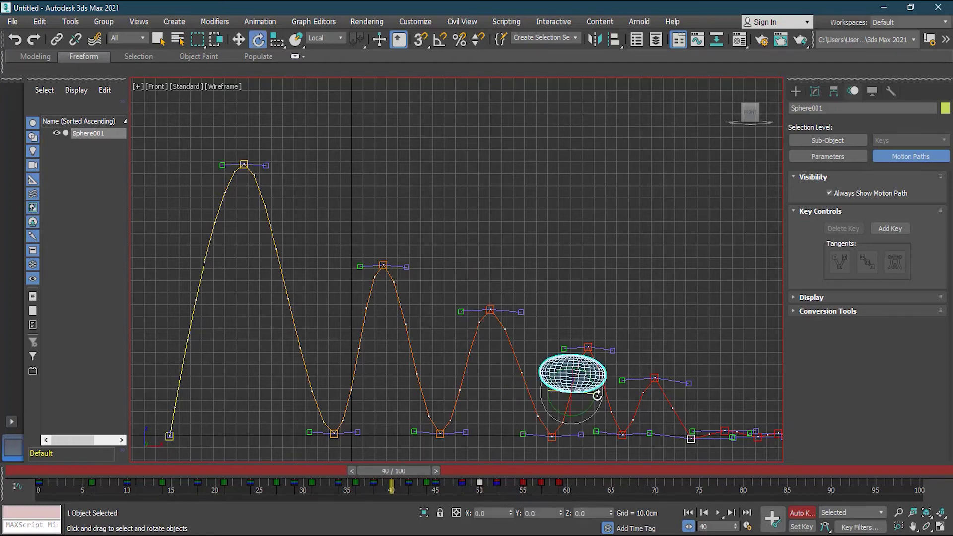
left_click_drag(598, 409, 592, 417)
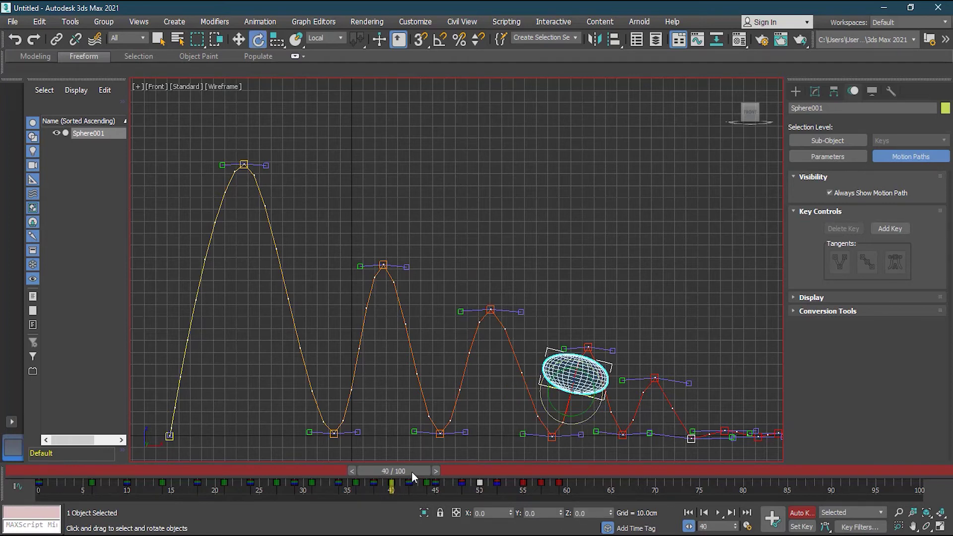
left_click_drag(412, 472, 432, 471)
key("e")
left_click_drag(613, 368, 618, 365)
Step: Tilt the ball forward along the fifth rise at frame 46 and straighten it at the peak, frame 48
left_click_drag(428, 469, 456, 470)
left_click_drag(658, 443, 675, 434)
left_click_drag(460, 475, 475, 472)
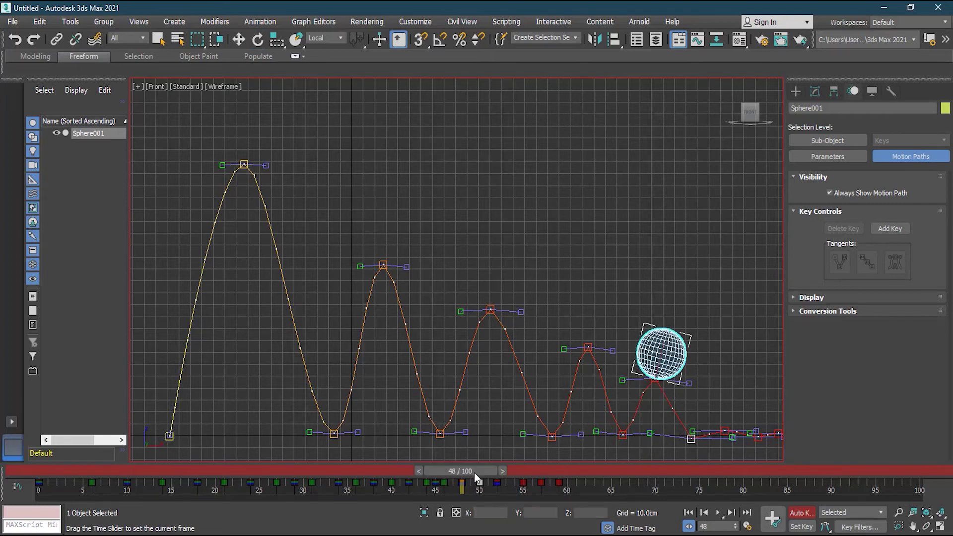
left_click_drag(666, 397, 687, 397)
Step: Play the finished animation from frame 0 to review the rotation keys, stop it and return to frame 0
left_click_drag(492, 468, 76, 472)
key("e")
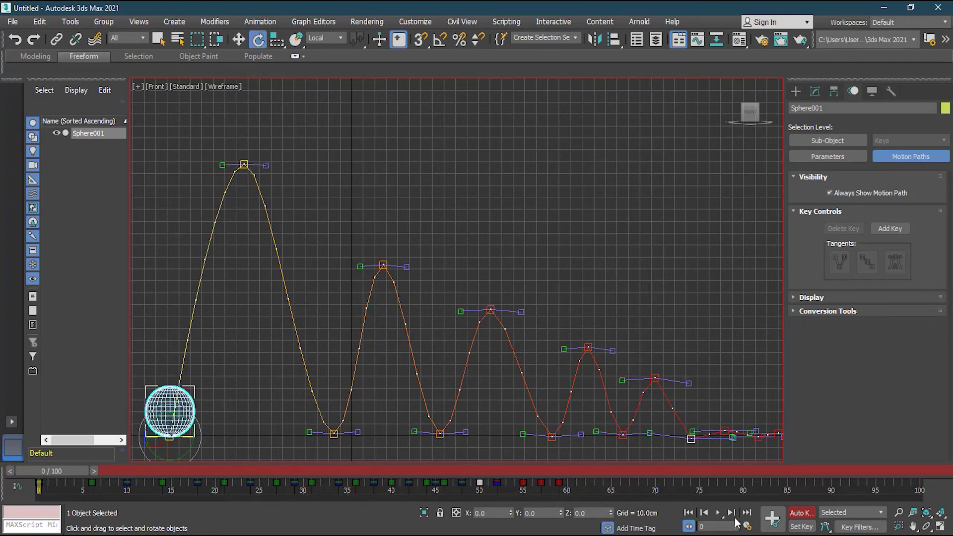
left_click(718, 514)
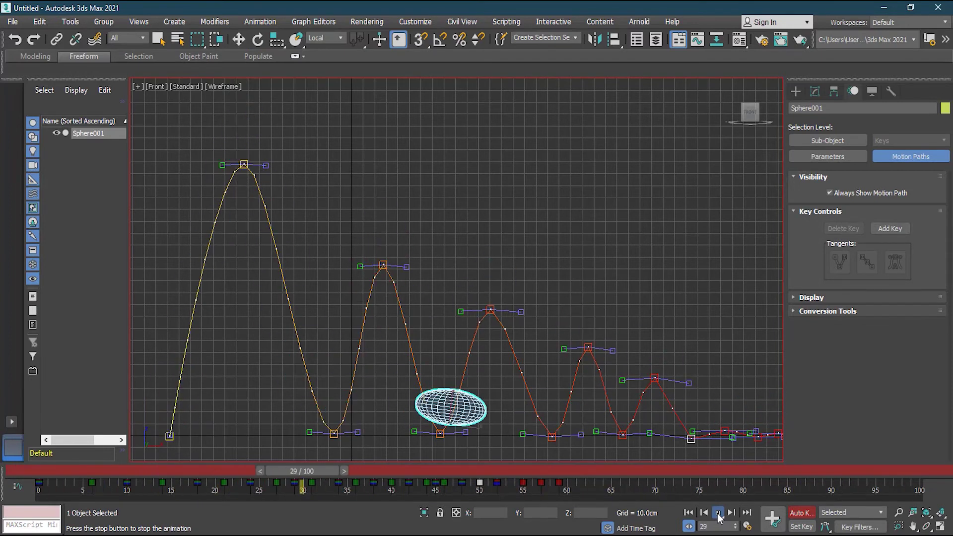
left_click(718, 513)
key("e")
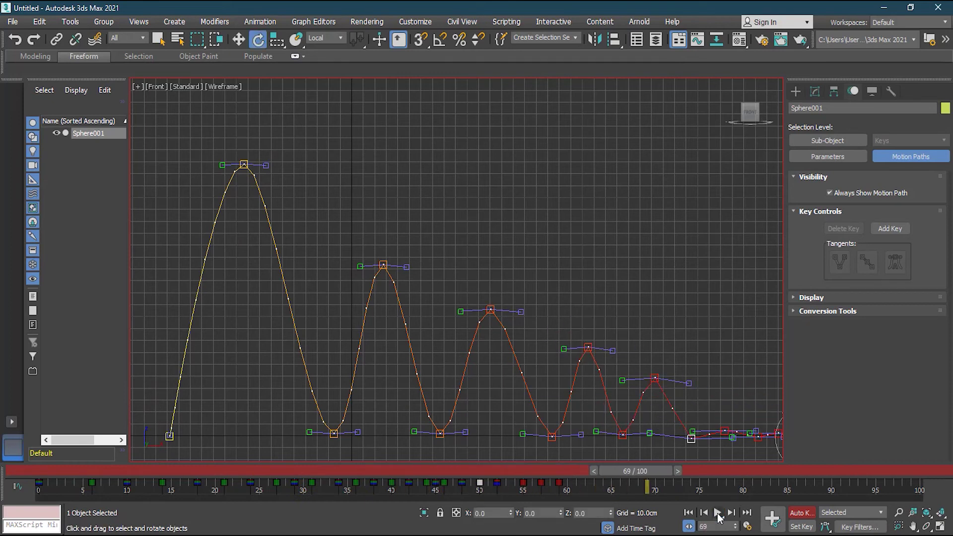
left_click_drag(643, 469, 34, 470)
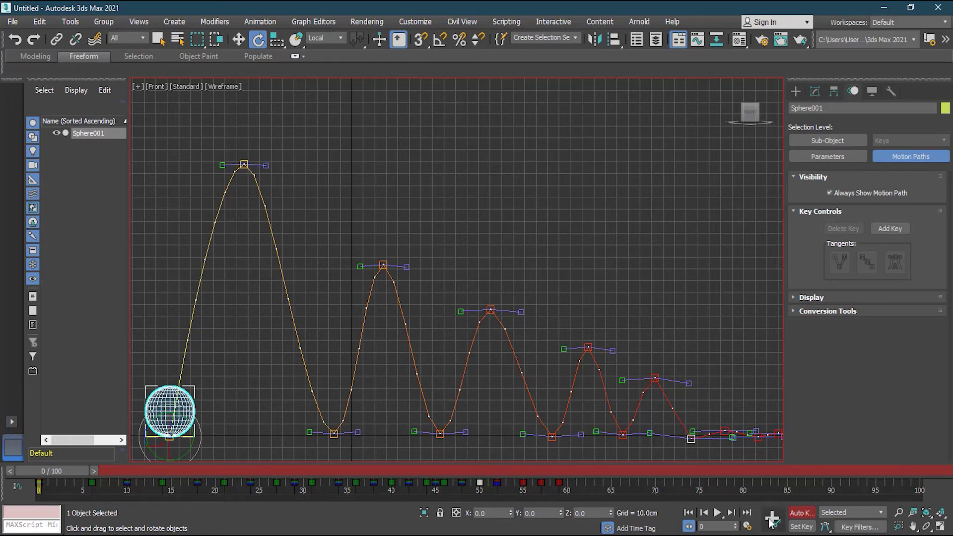
Step: Play the animation from frame 0 to review it, stop it and scrub to the first landing at frame 18
left_click(717, 512)
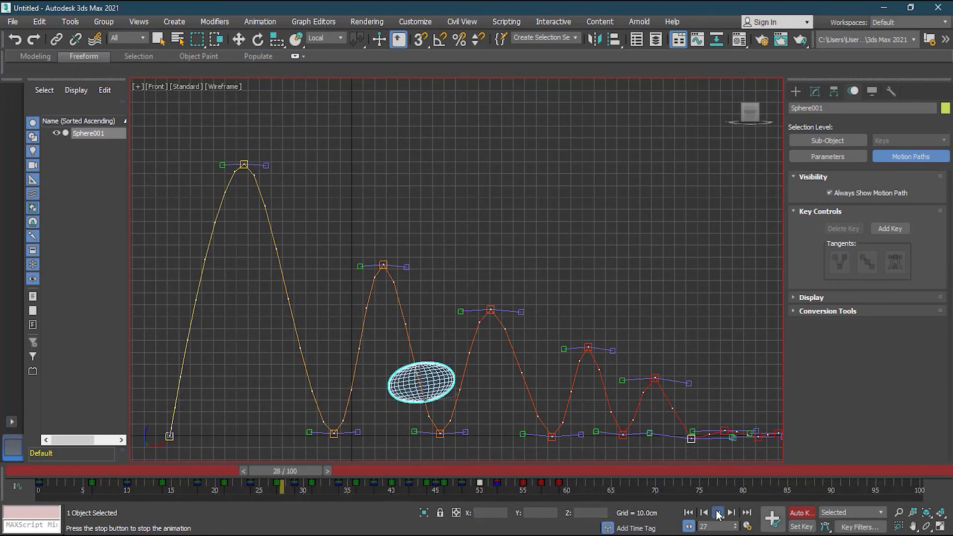
left_click(718, 512)
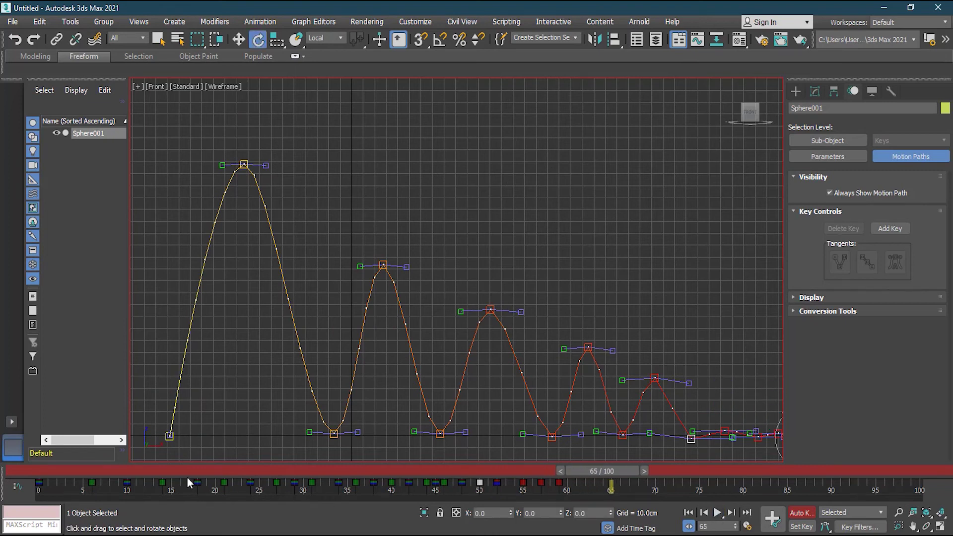
left_click_drag(86, 473, 210, 480)
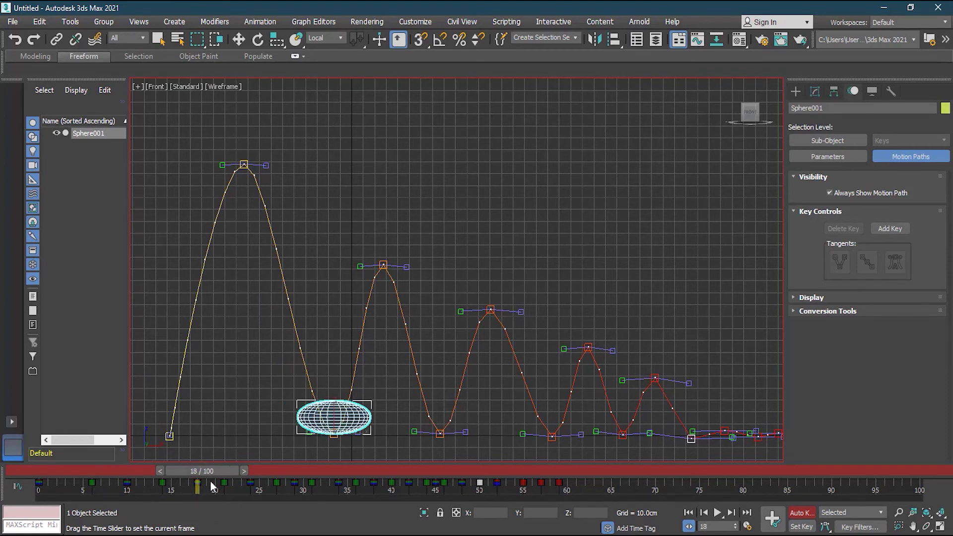
key("e")
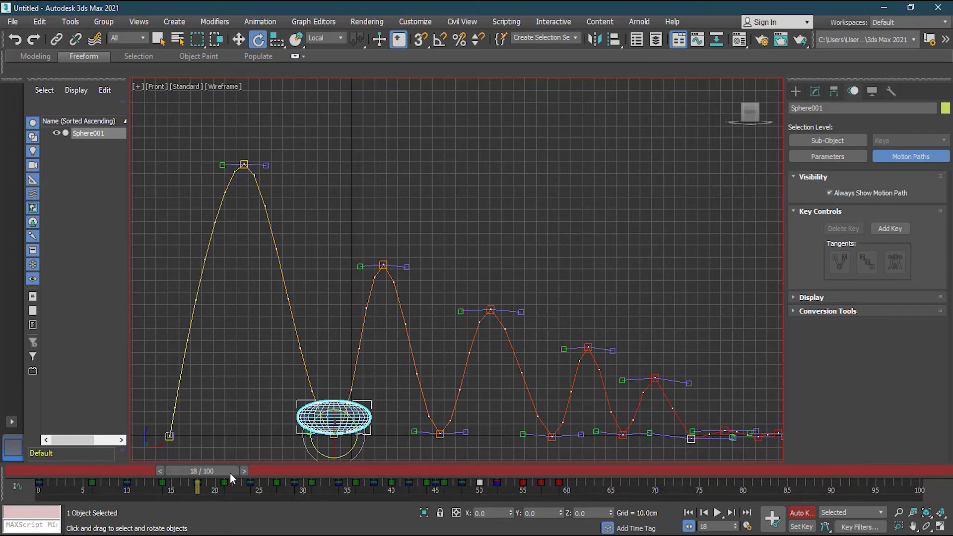
Step: Turn off Auto Key and open an enlarged Curve Editor window for the sphere
left_click(800, 513)
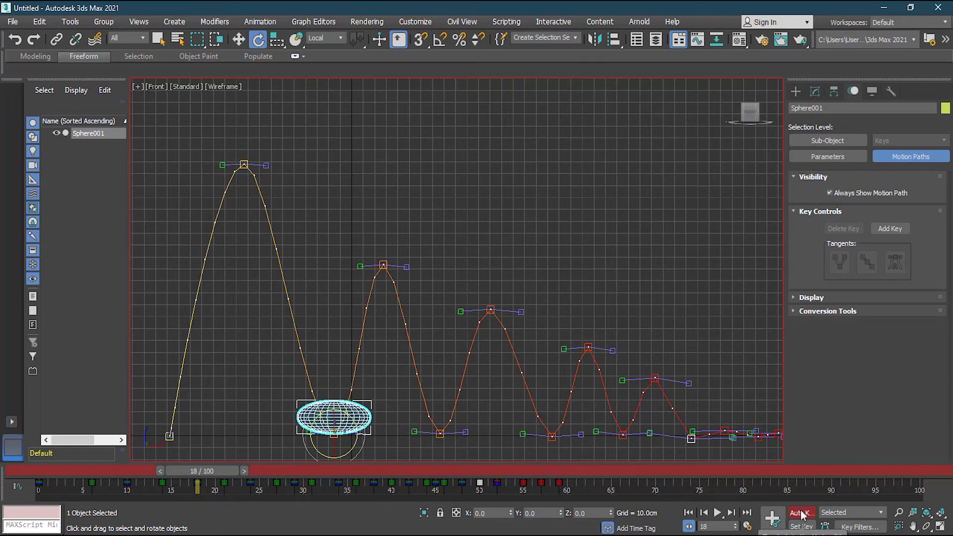
left_click(626, 254)
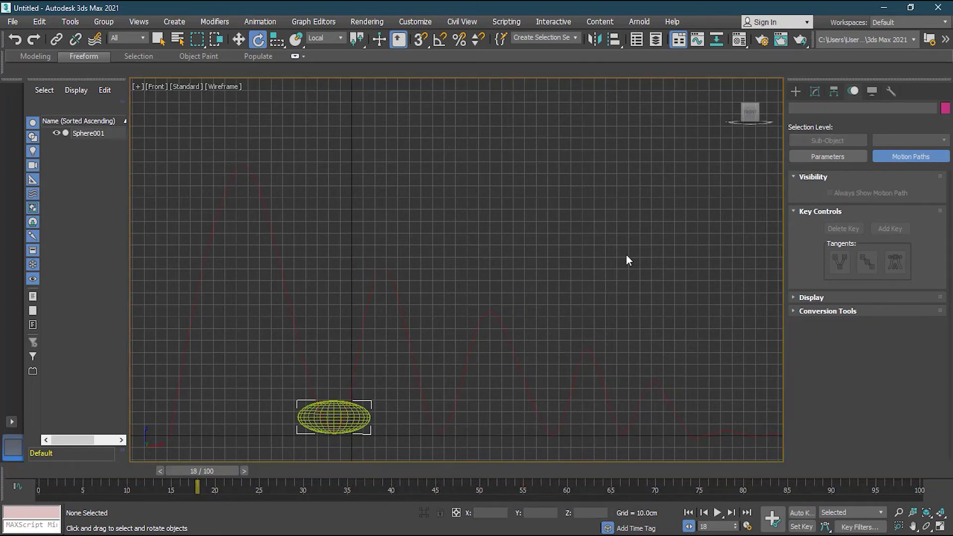
left_click(471, 362)
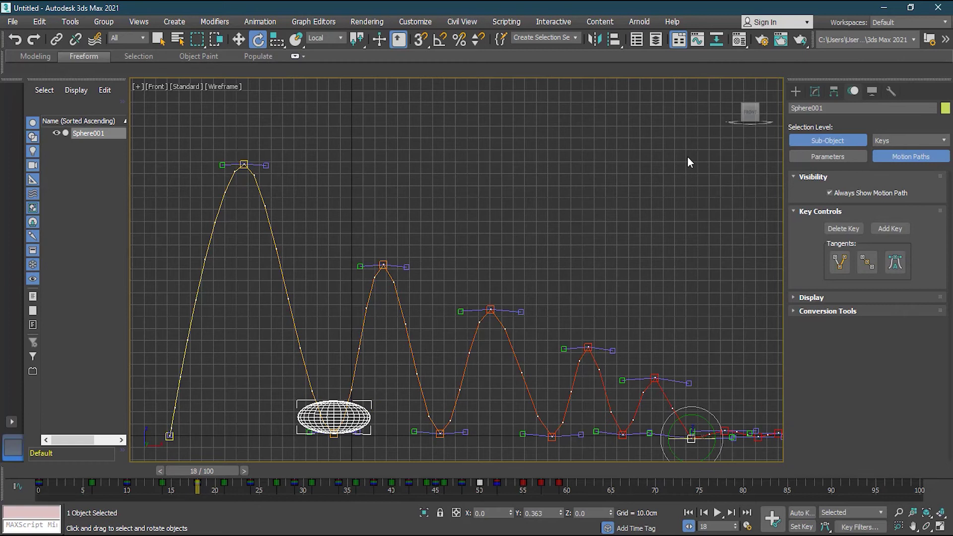
left_click(699, 42)
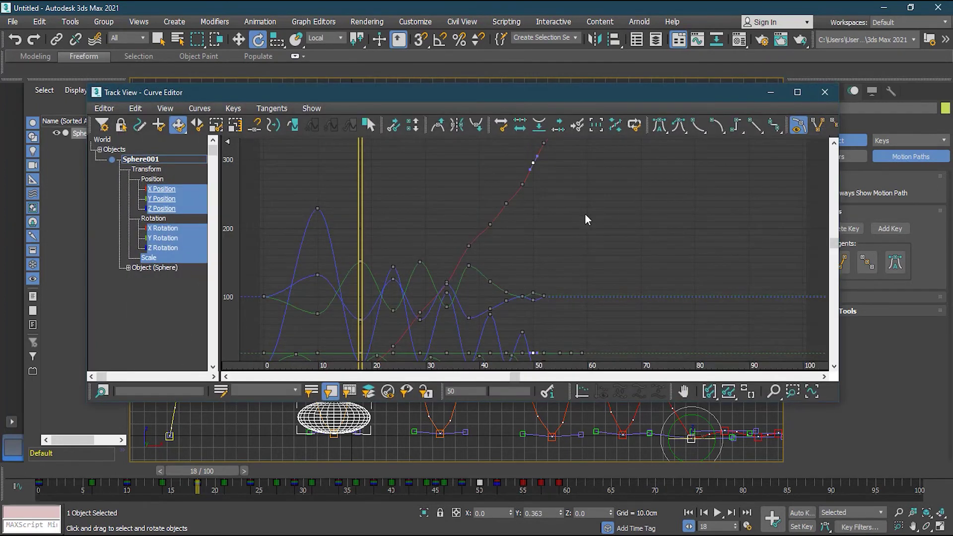
left_click_drag(835, 400, 940, 452)
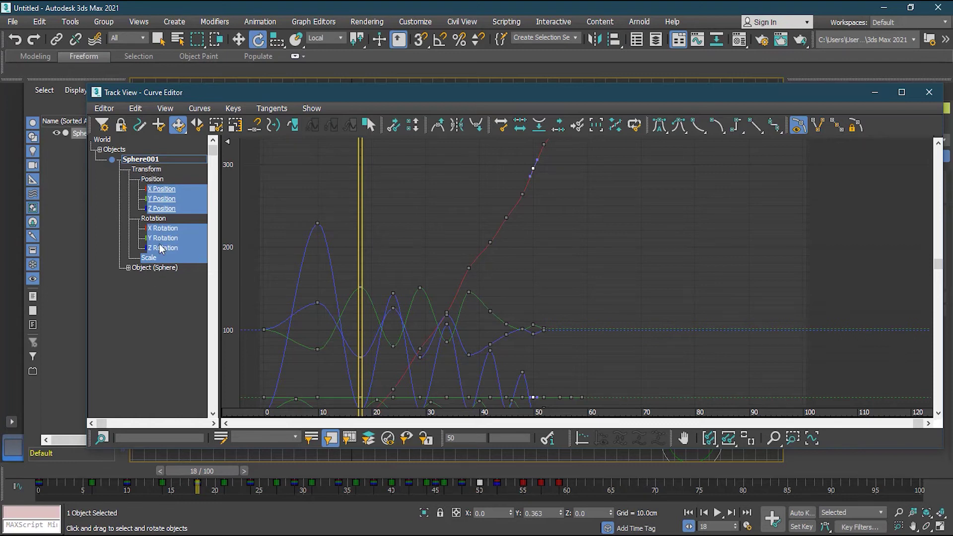
Step: Examine the sphere's Position, Rotation and Scale curves one track at a time
left_click(151, 180)
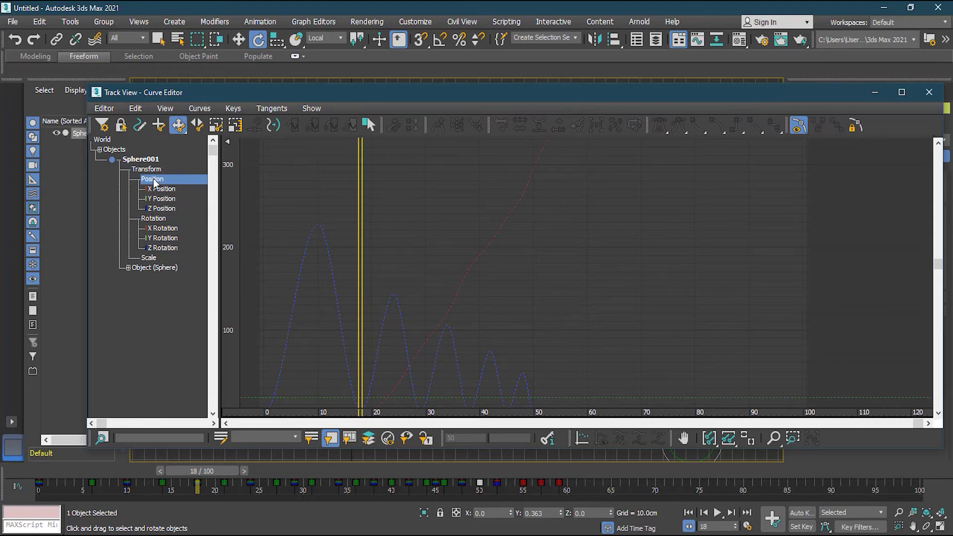
left_click(161, 221)
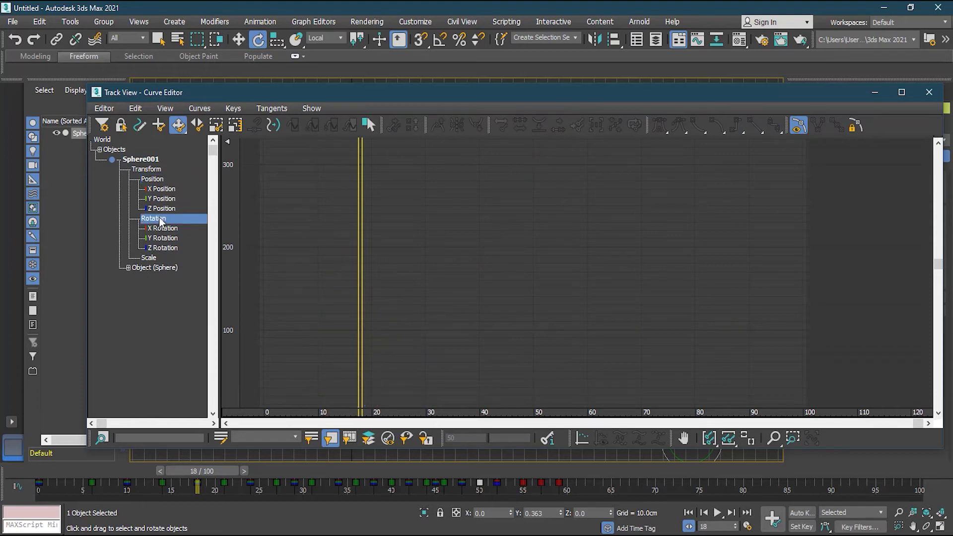
left_click(152, 258)
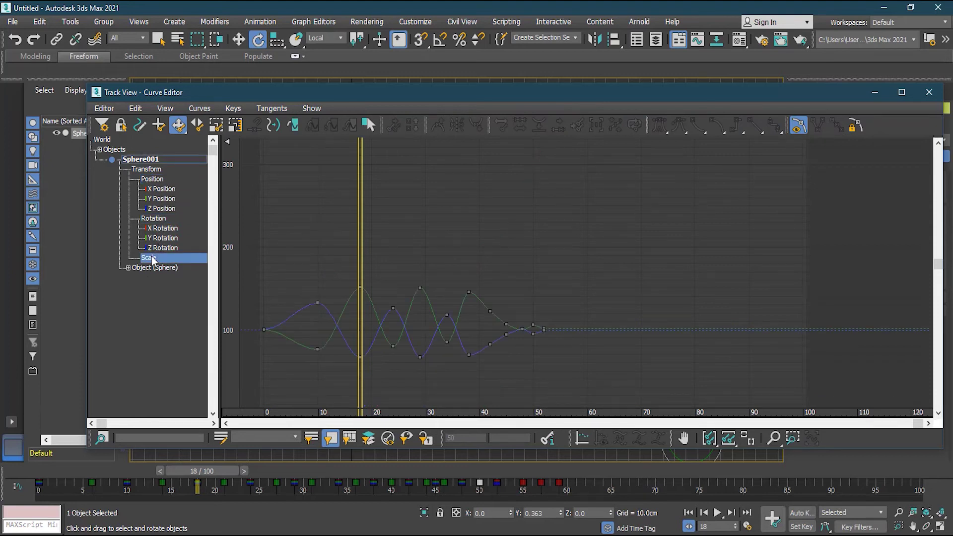
left_click(156, 219)
left_click(161, 228)
left_click(162, 238)
left_click(151, 256)
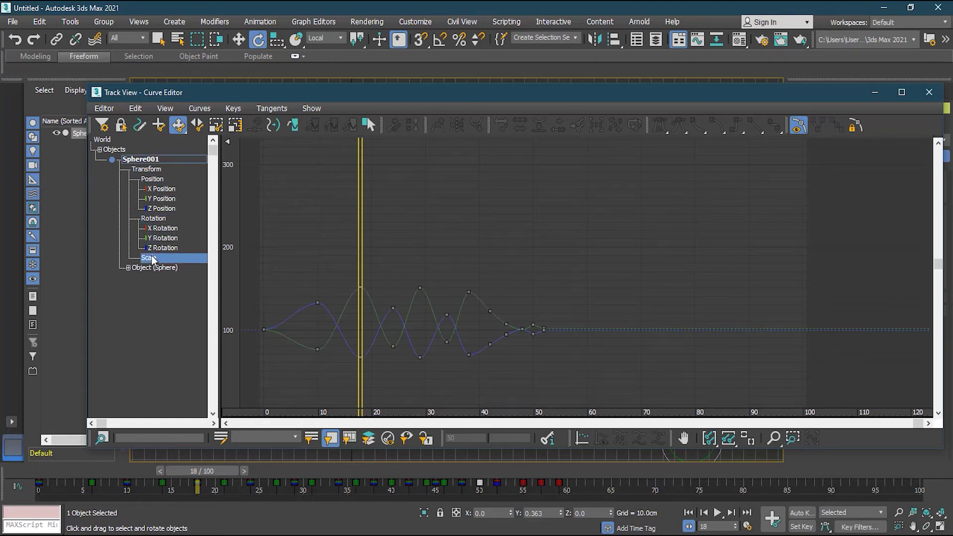
left_click(158, 180)
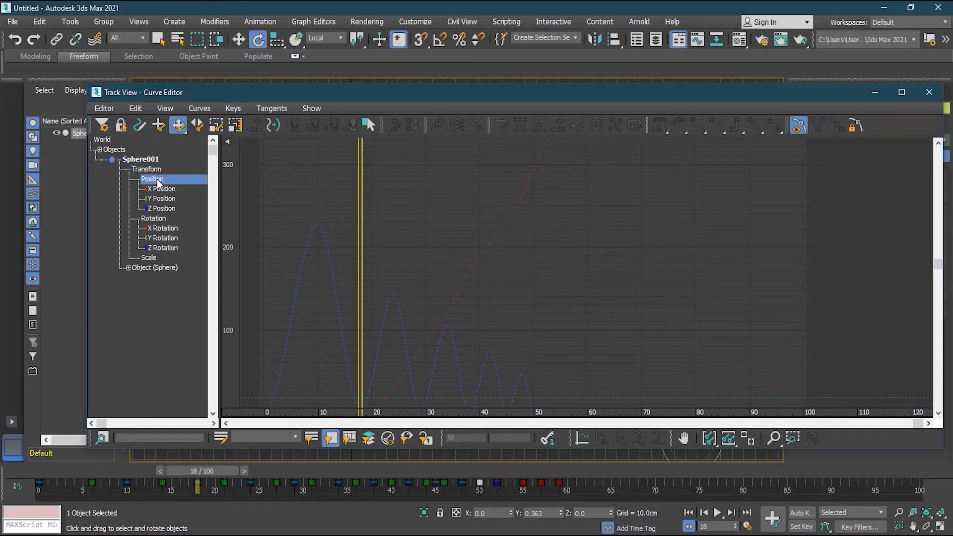
Step: Compare the sphere's X Position and Y Position curves with its motion path in the Front view
left_click(161, 189)
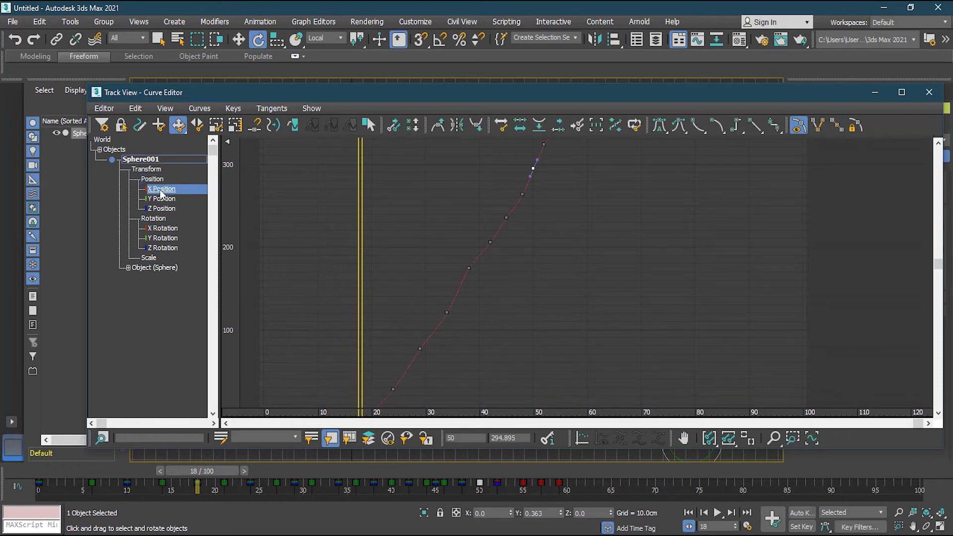
left_click_drag(498, 98, 438, 376)
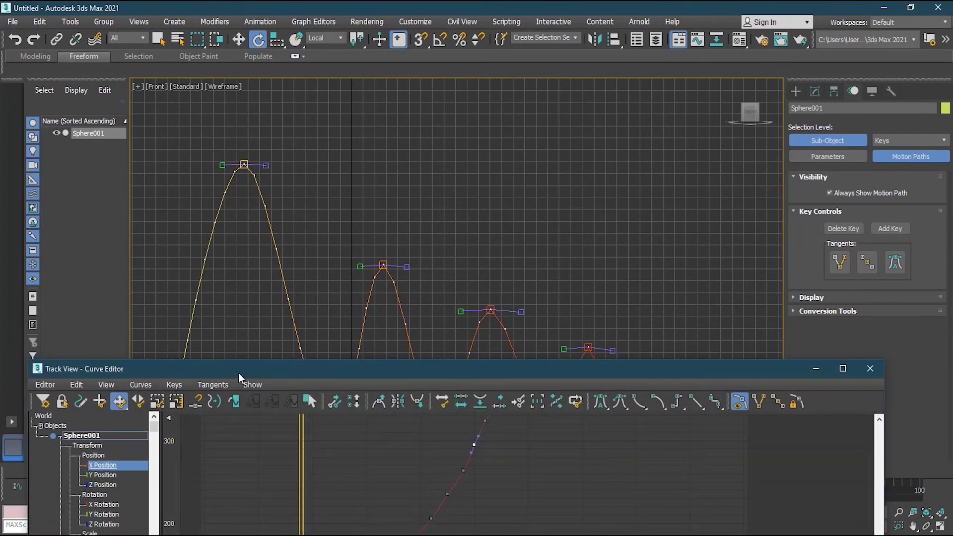
left_click_drag(681, 370, 645, 109)
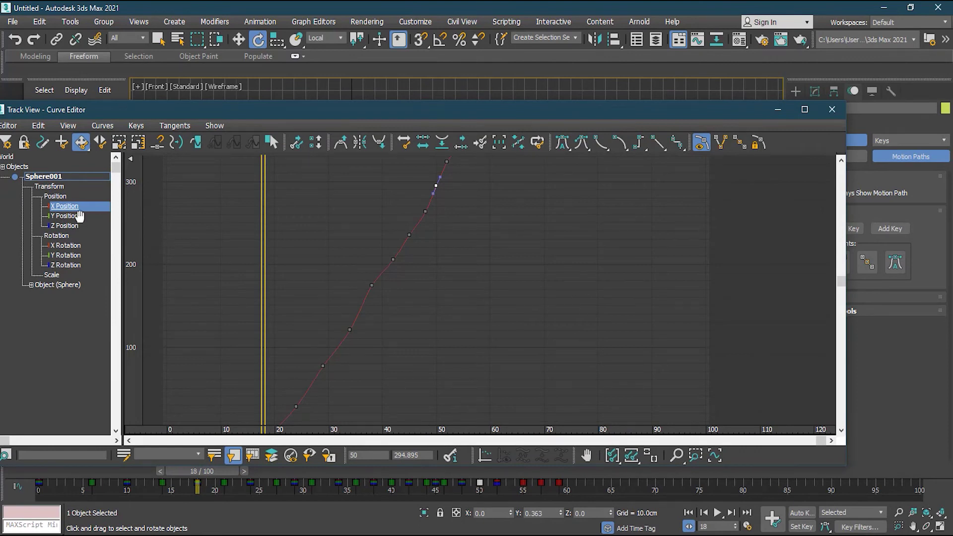
left_click(66, 216)
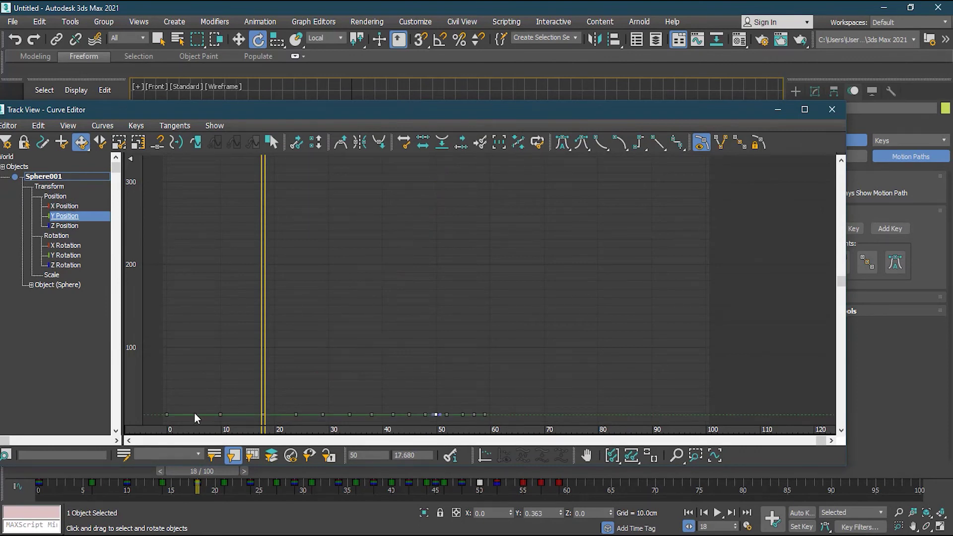
left_click_drag(527, 122, 530, 404)
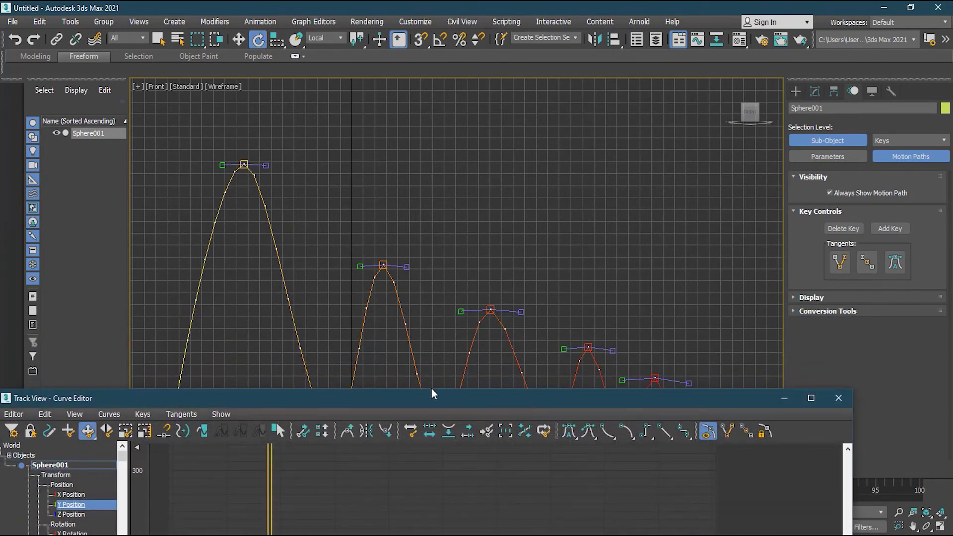
left_click_drag(379, 398, 361, 455)
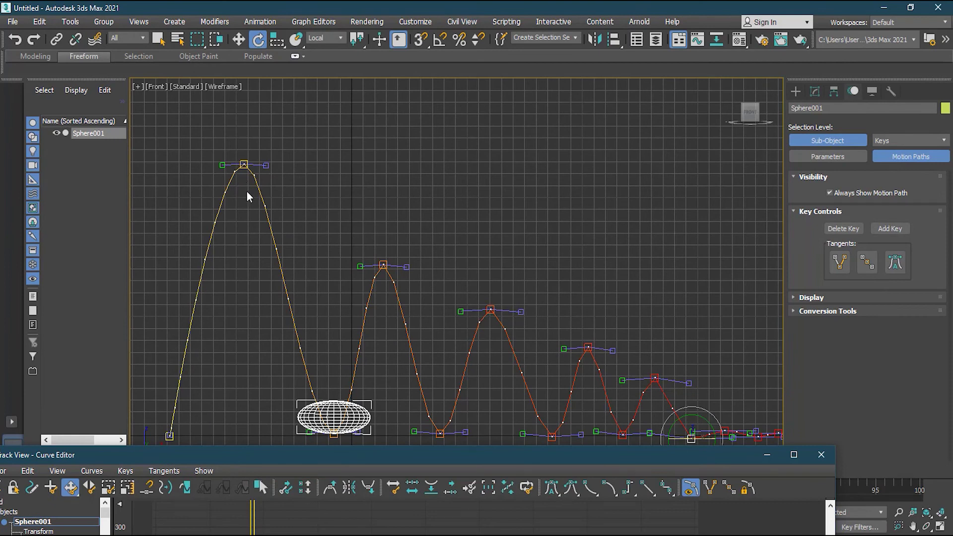
left_click_drag(536, 456, 594, 138)
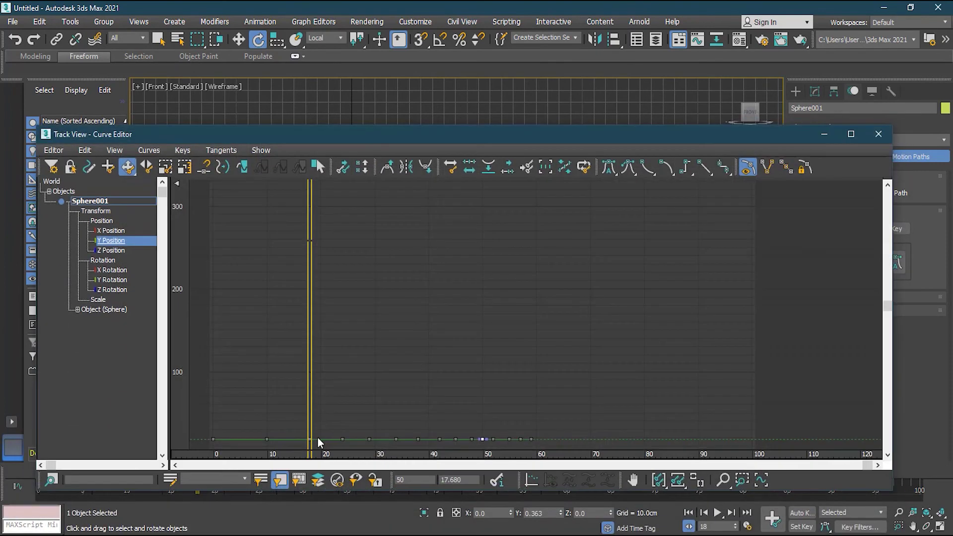
Step: Show the Z Position curve down to its zero line and compare its bounces with the motion path
left_click(118, 251)
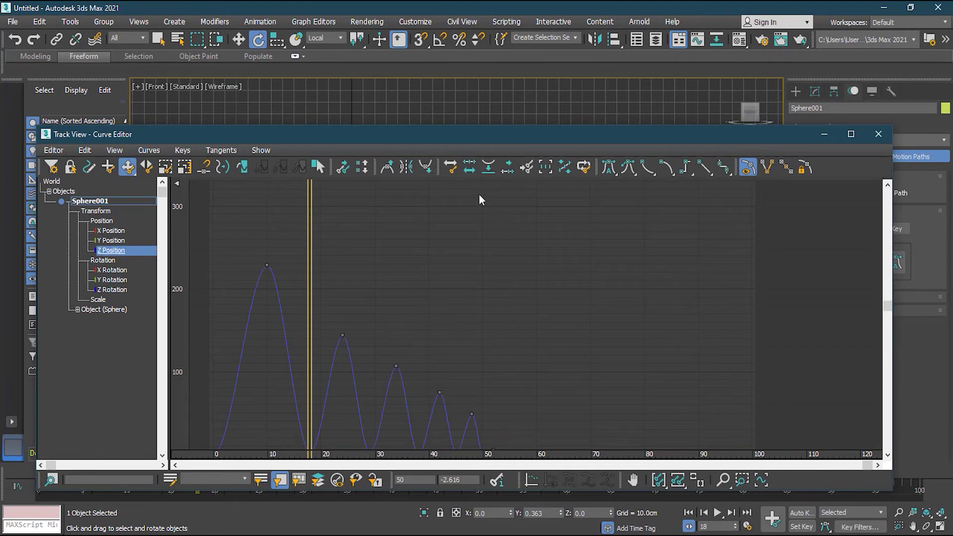
left_click(887, 455)
left_click(887, 455)
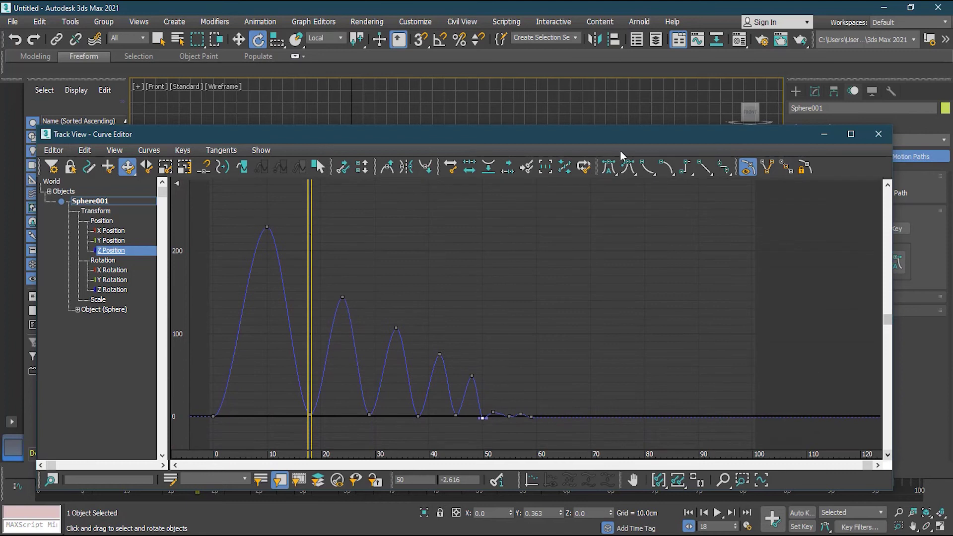
left_click_drag(579, 141, 570, 421)
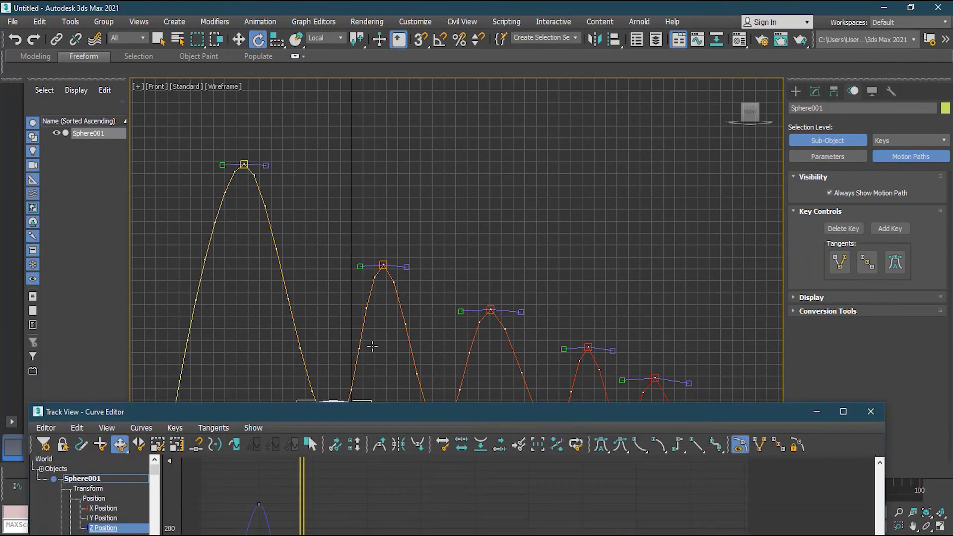
left_click_drag(668, 420, 666, 110)
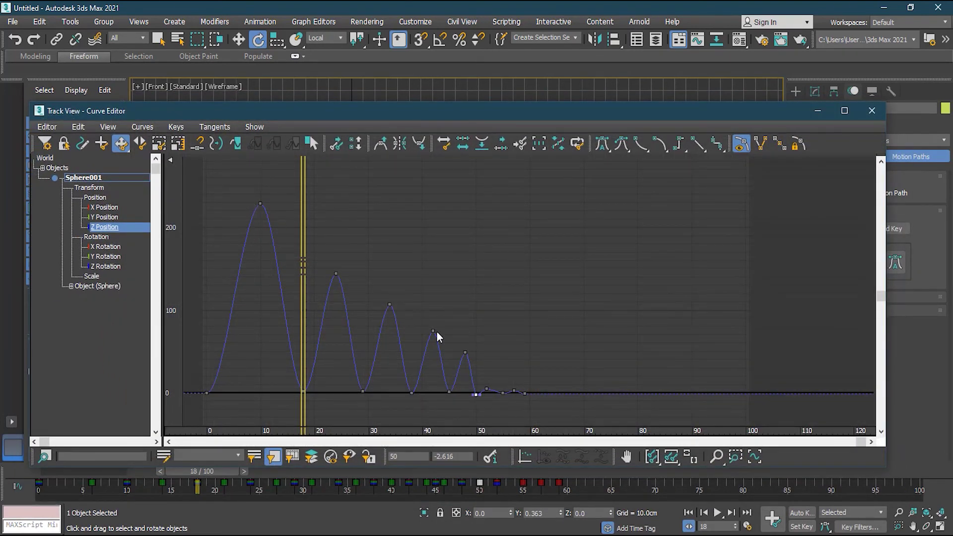
Step: Select all the ground-contact keys on the Z Position curve and set their tangents to Fast
left_click_drag(196, 383, 482, 428)
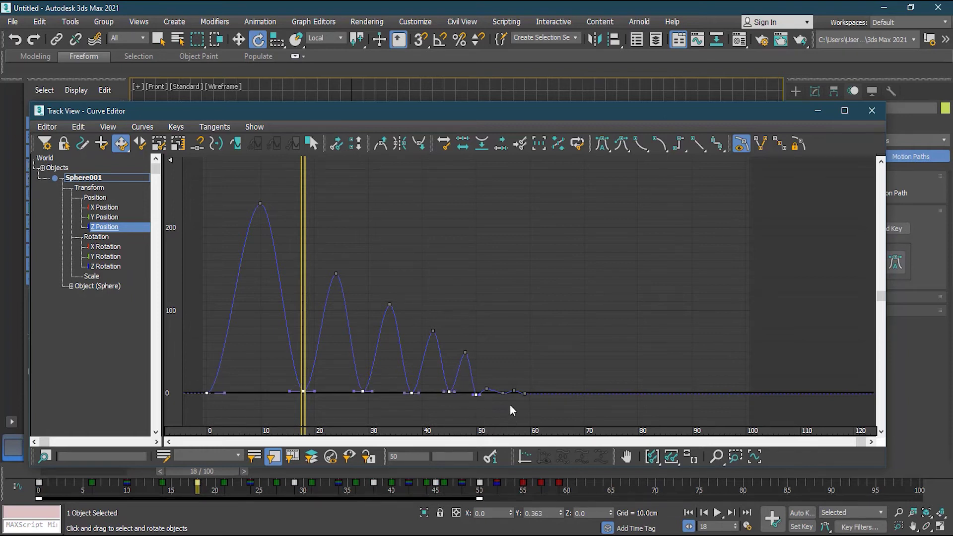
left_click(502, 393, "ctrl")
left_click_drag(525, 396, 520, 388, "ctrl")
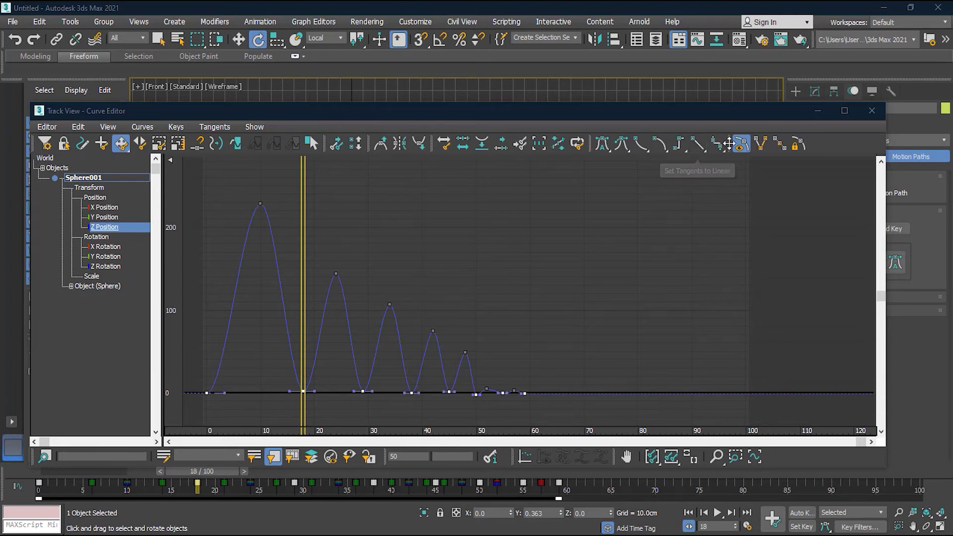
left_click(641, 145)
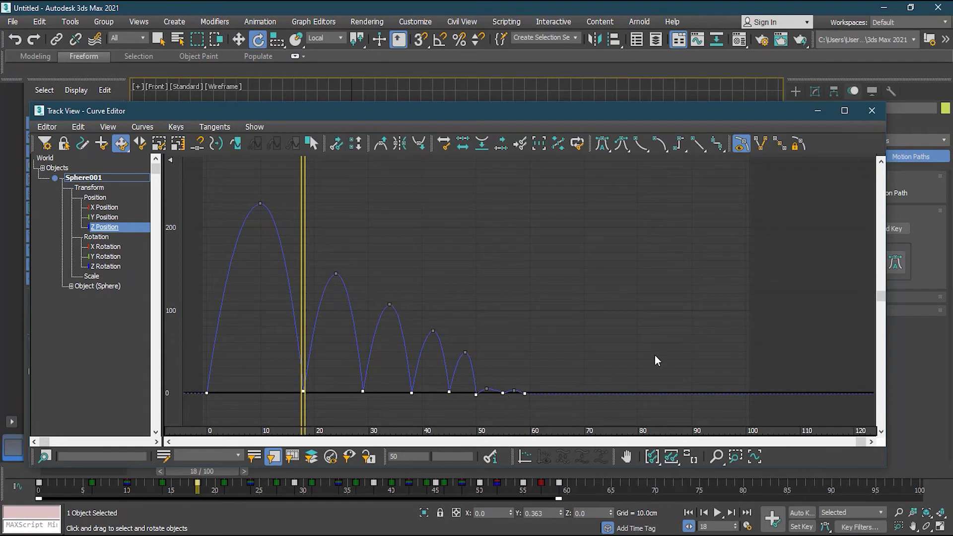
Step: Check the X, Y and Z Rotation curves and the Scale curves, and return to the Z Position curve
left_click(111, 247)
left_click(111, 256)
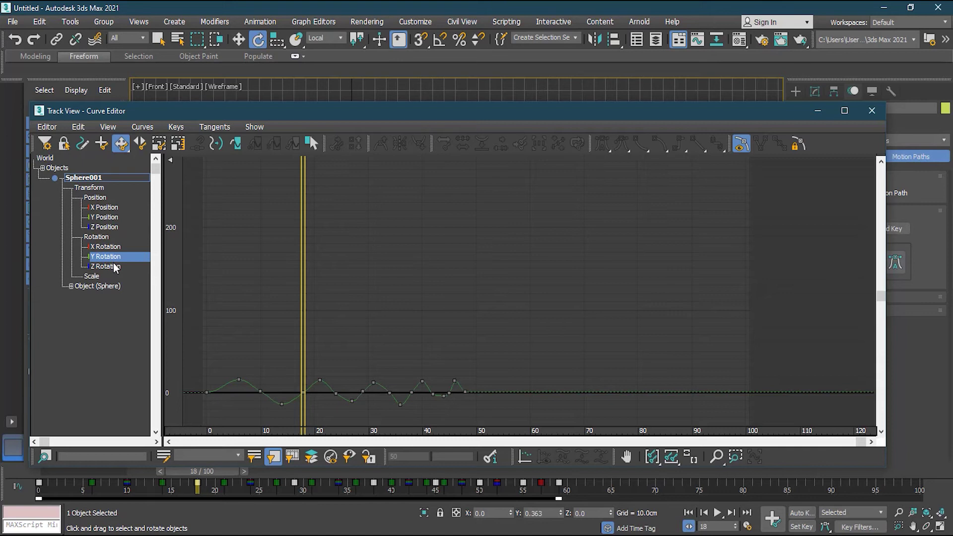
left_click(114, 269)
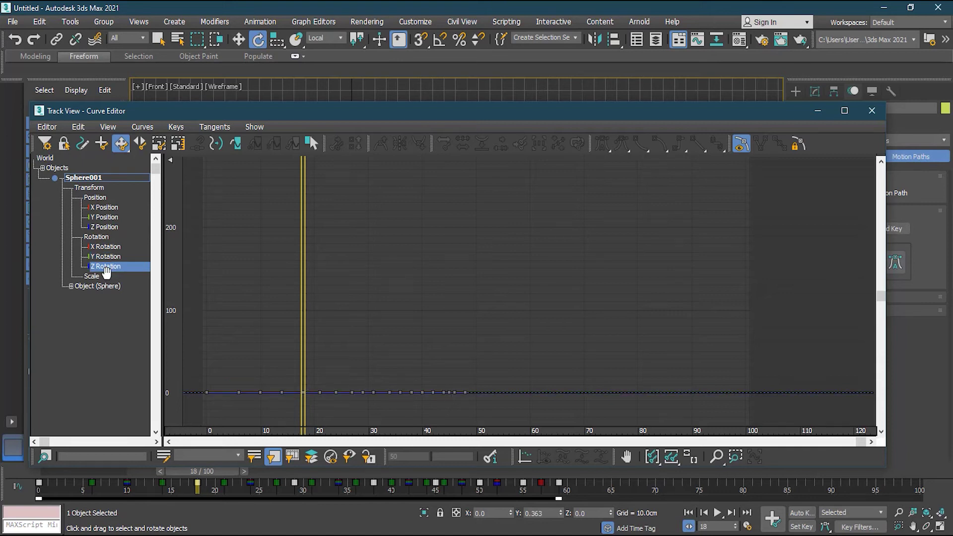
left_click(111, 258)
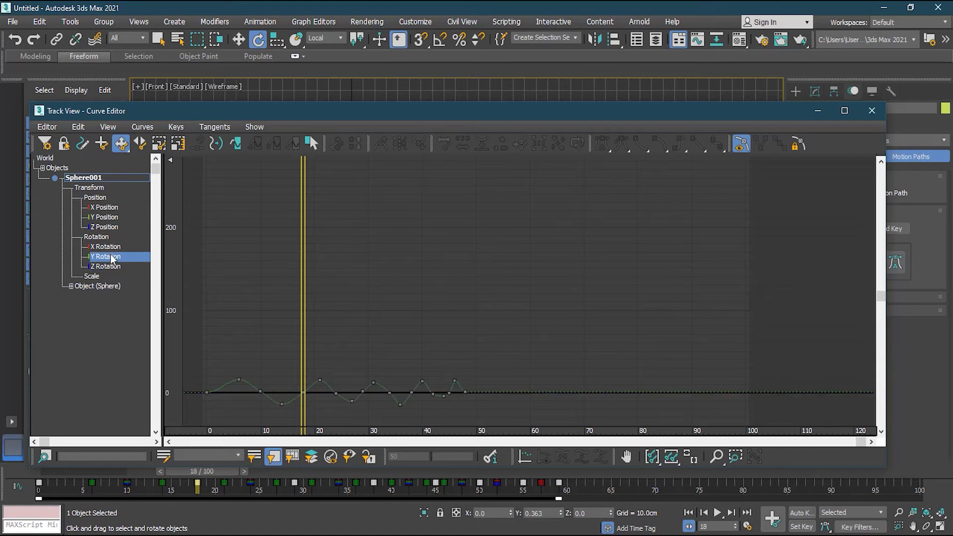
left_click(95, 278)
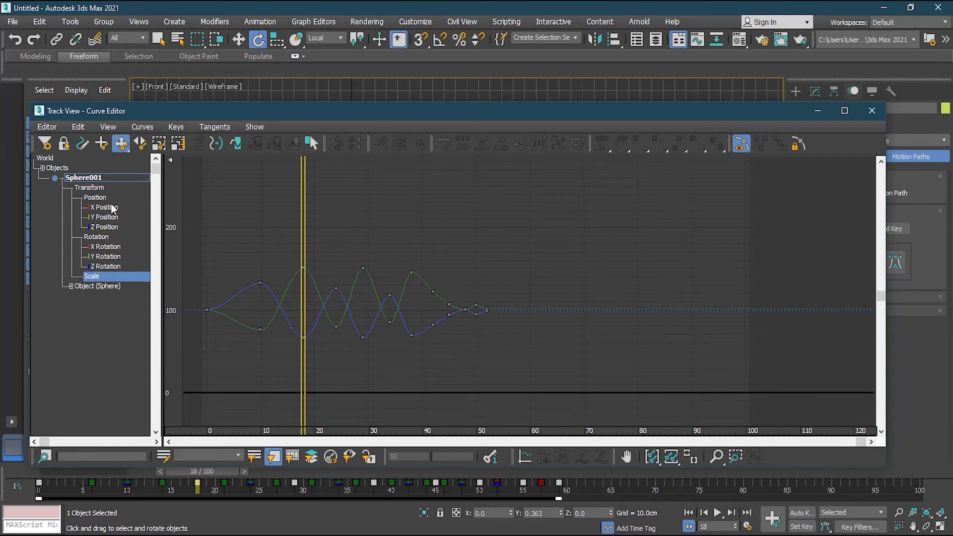
left_click(110, 228)
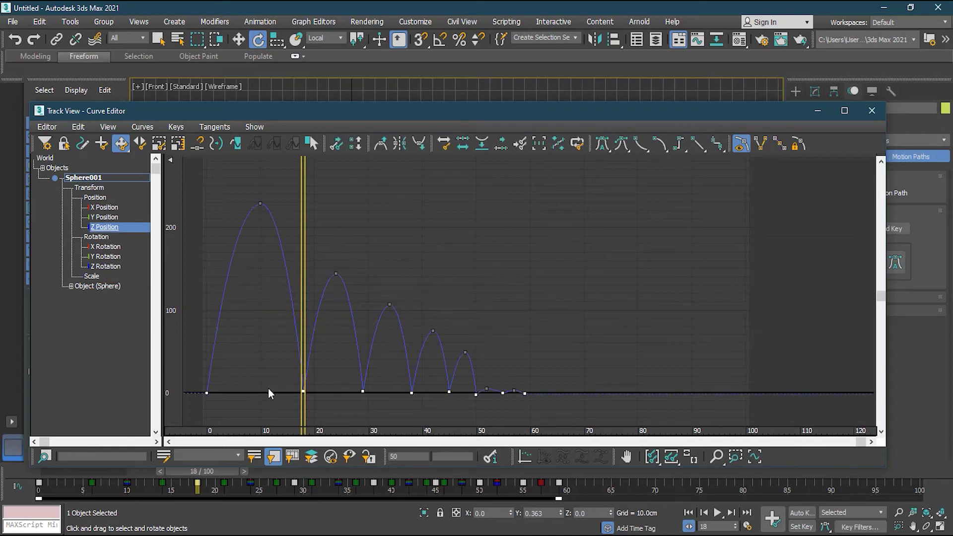
Step: Close the Curve Editor, leave the motion path's sub-object mode and deselect the sphere
left_click(872, 111)
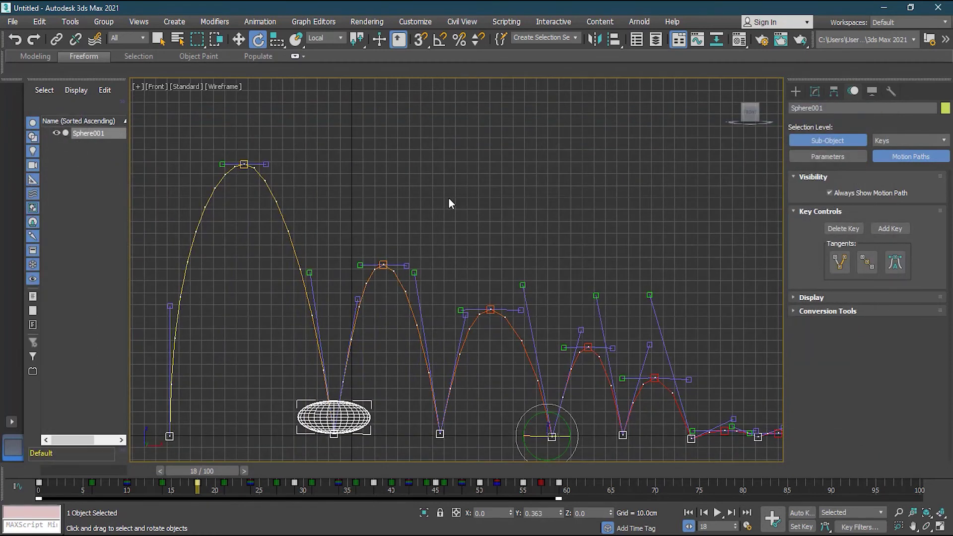
key("ctrl+b")
left_click(481, 208)
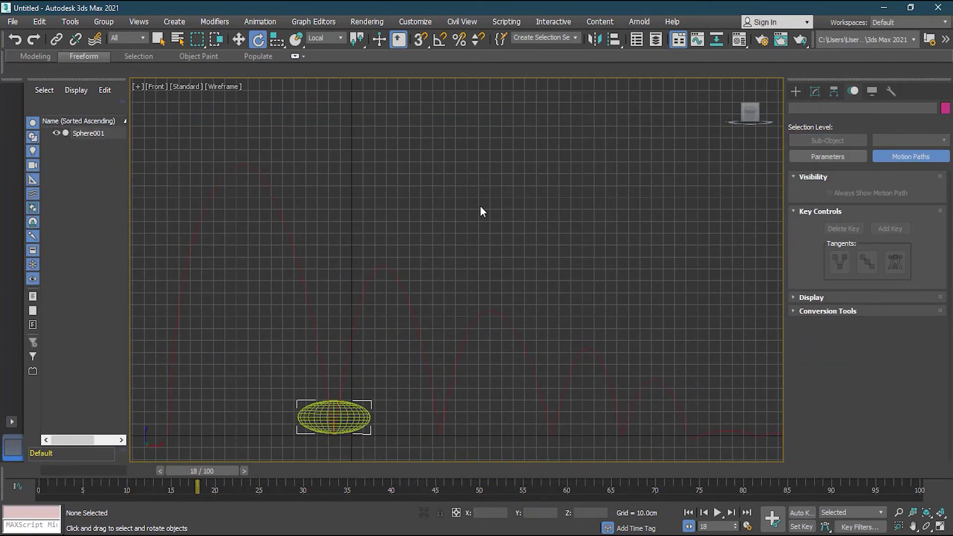
Step: Select the sphere and switch its motion settings from Motion Paths to Parameters
left_click(357, 410)
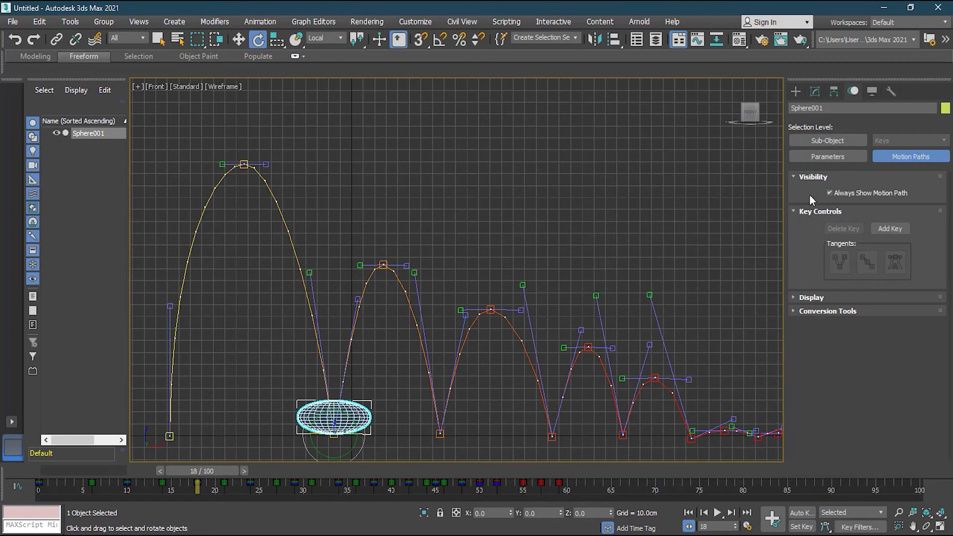
left_click(576, 211)
left_click(365, 407)
left_click(849, 156)
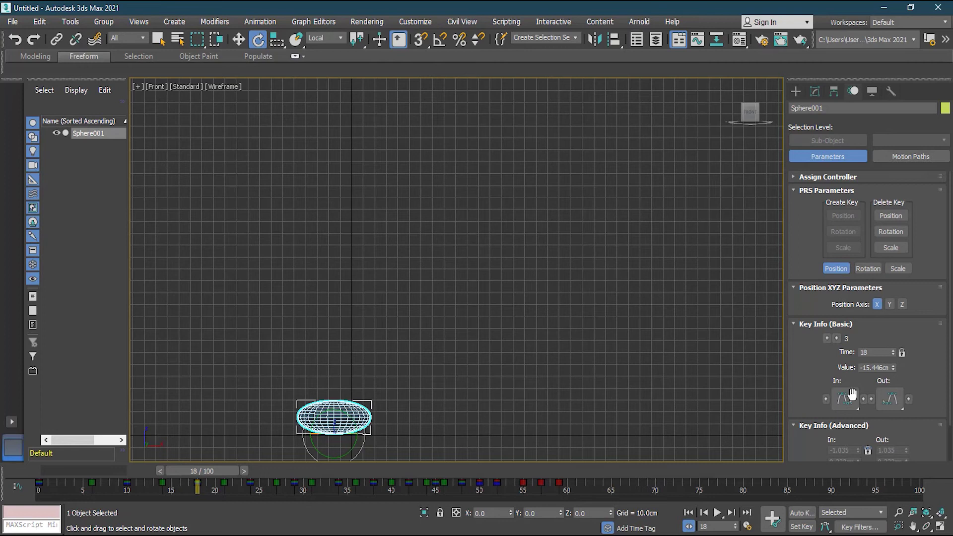
Step: Restore the four-viewport layout, deselect the sphere and return the animation to frame 0
left_click(940, 527)
left_click(757, 416)
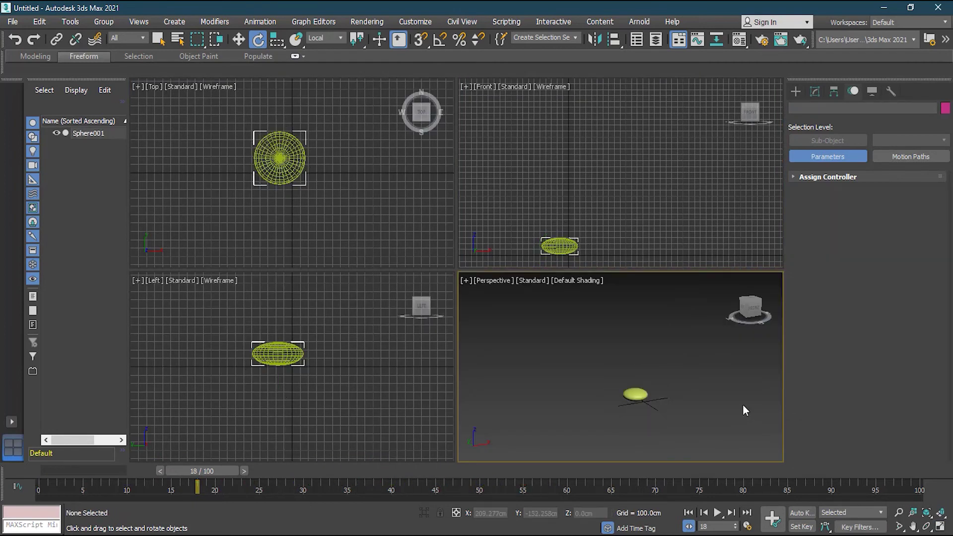
left_click_drag(192, 473, 45, 480)
right_click(46, 480)
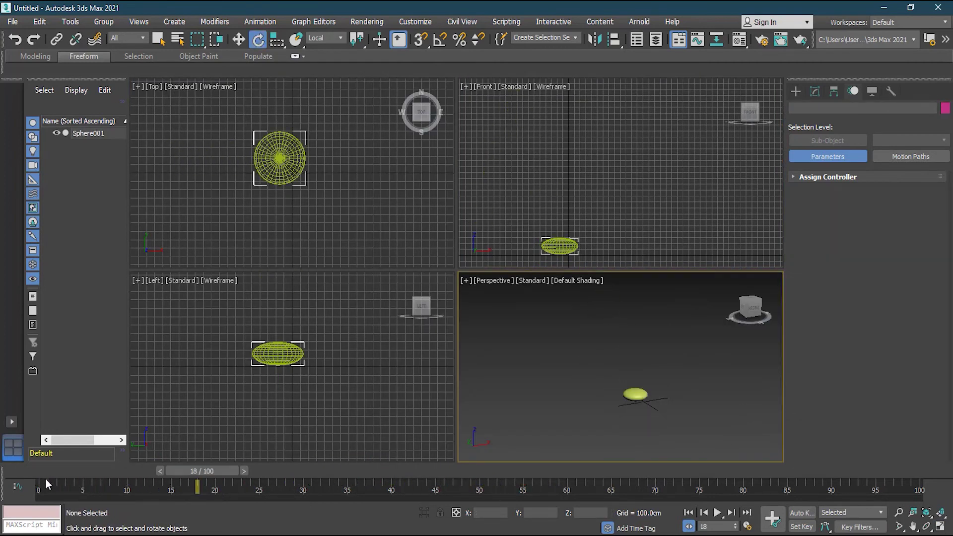
left_click_drag(133, 474, 22, 474)
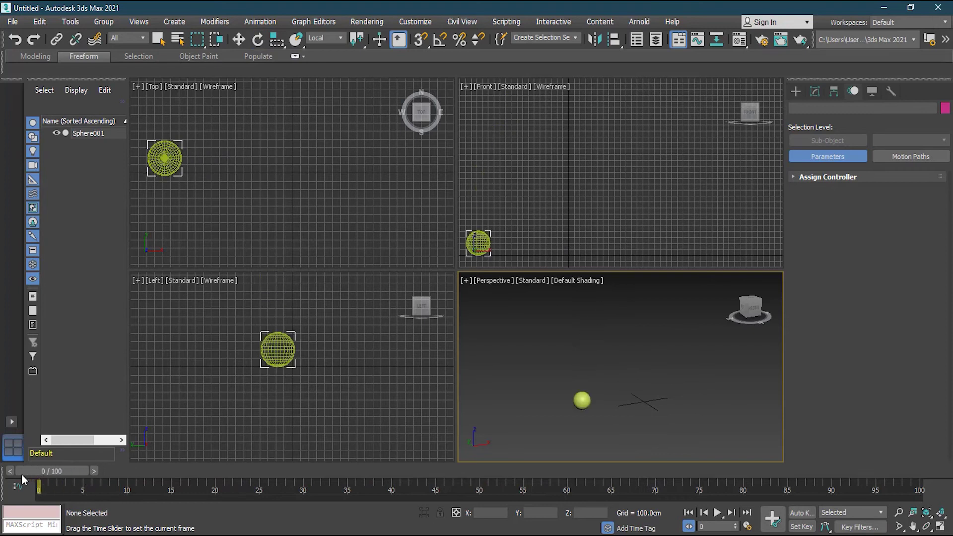
Step: Play the bounce animation in the Perspective view, then stop it and rewind to the first frame
middle_click_drag(680, 384, 586, 413)
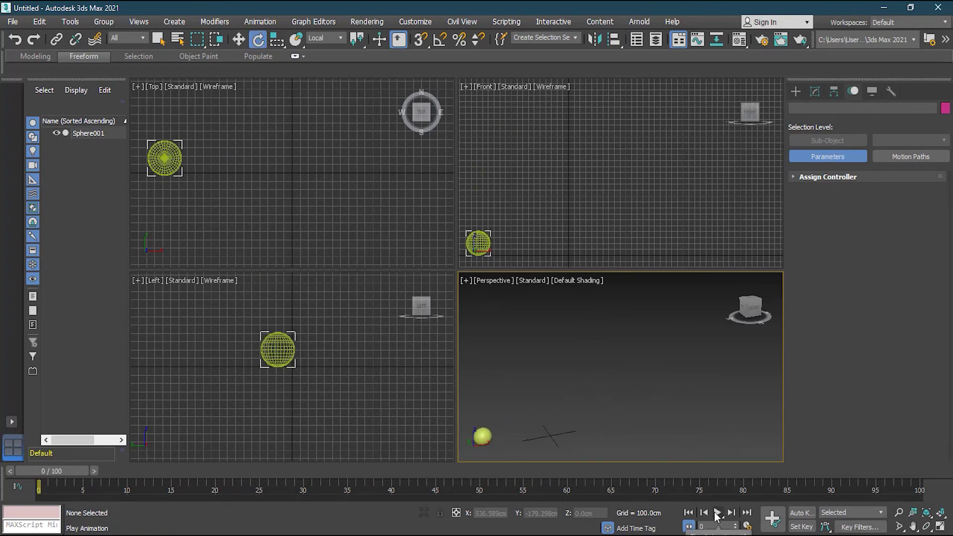
left_click(716, 514)
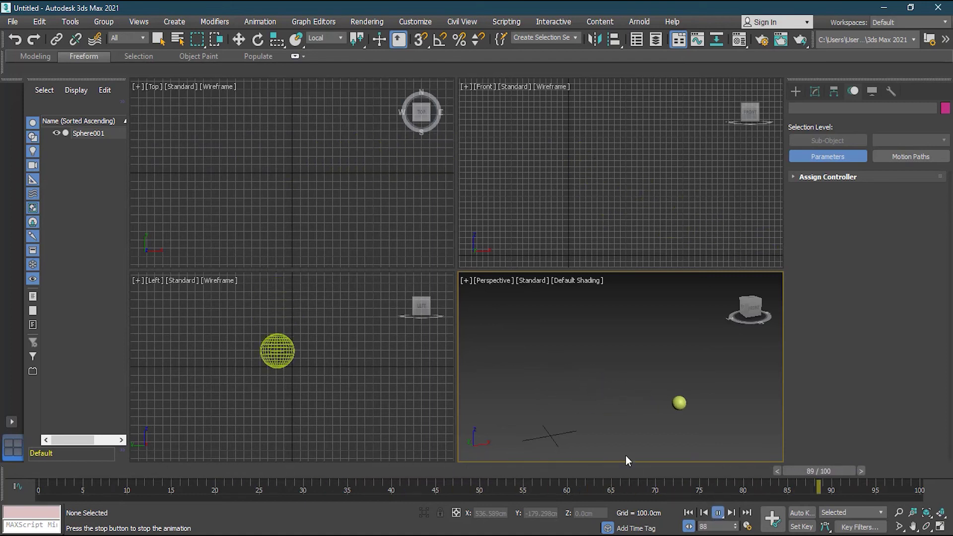
middle_click_drag(591, 431, 624, 415)
scroll(549, 406, "up", 3)
scroll(549, 406, "down", 3)
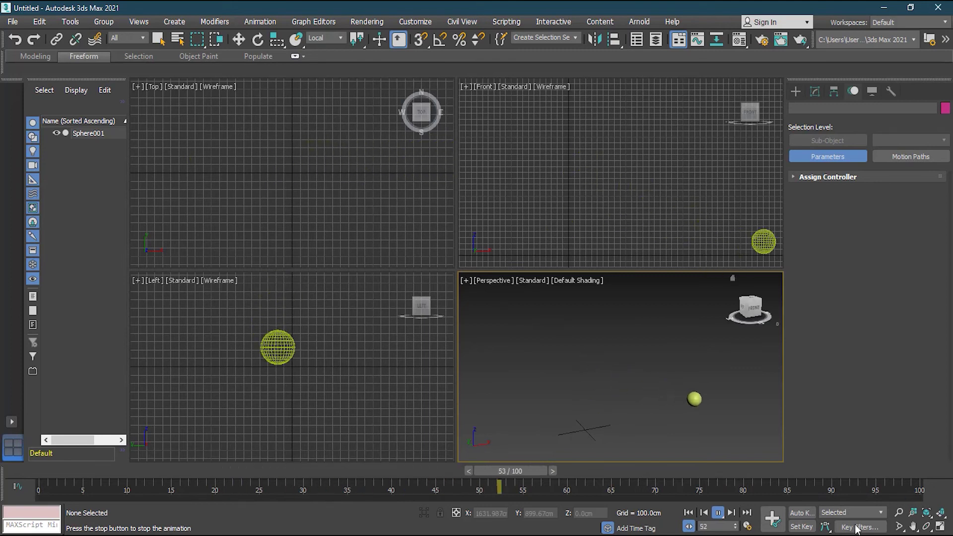
left_click(689, 513)
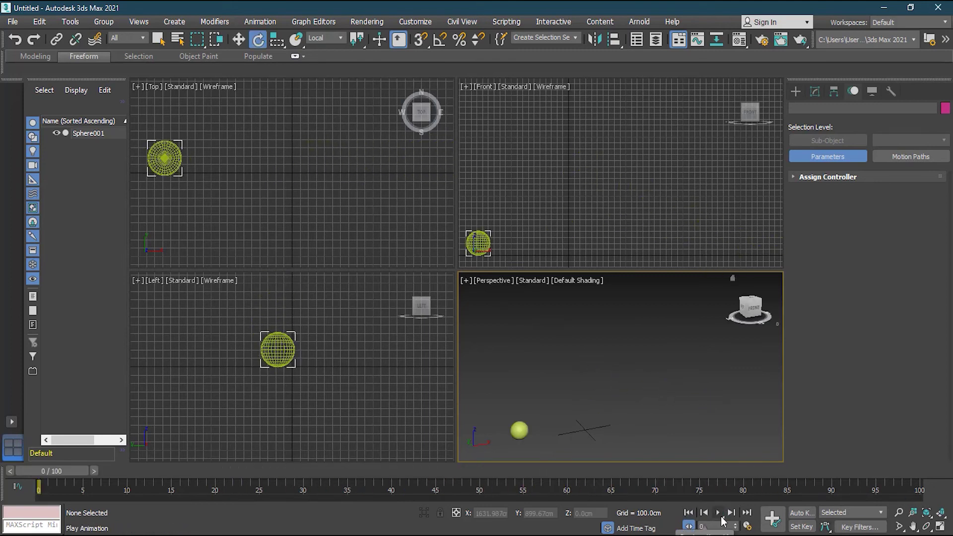
Step: Delete the animated sphere from the scene
key("e")
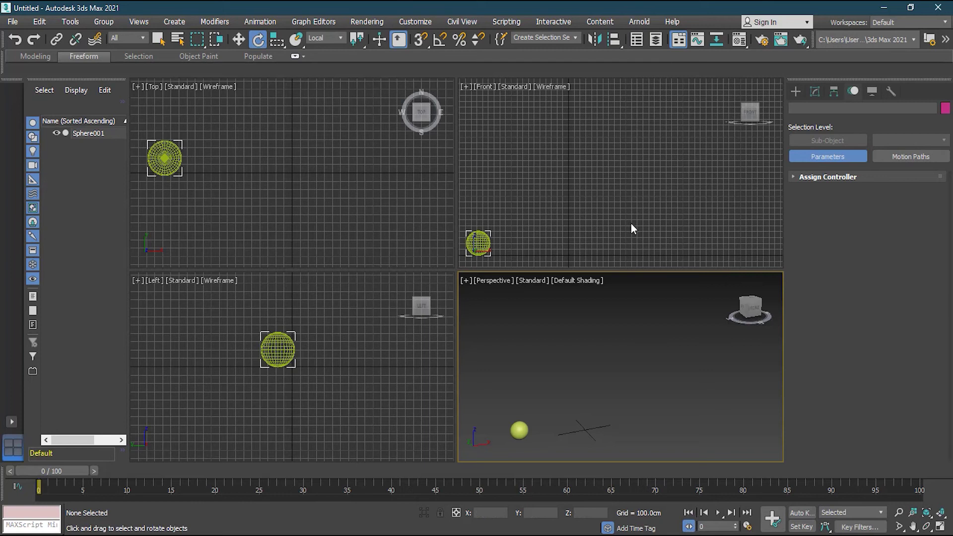
scroll(631, 227, "down", 2)
left_click(523, 237)
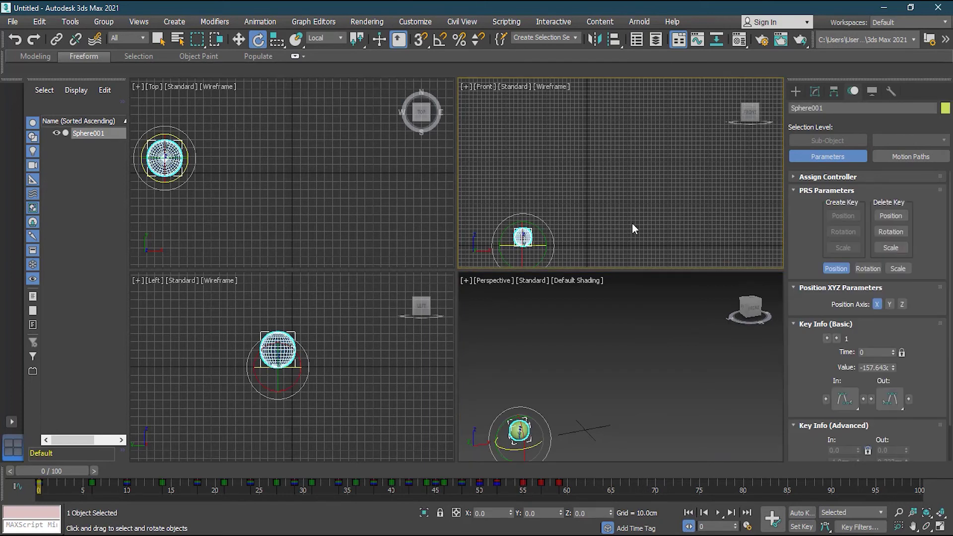
key("Delete")
Step: Create a box near the origin in the Top view, about 41 cm long, 36 cm wide and 36 cm high
left_click(796, 91)
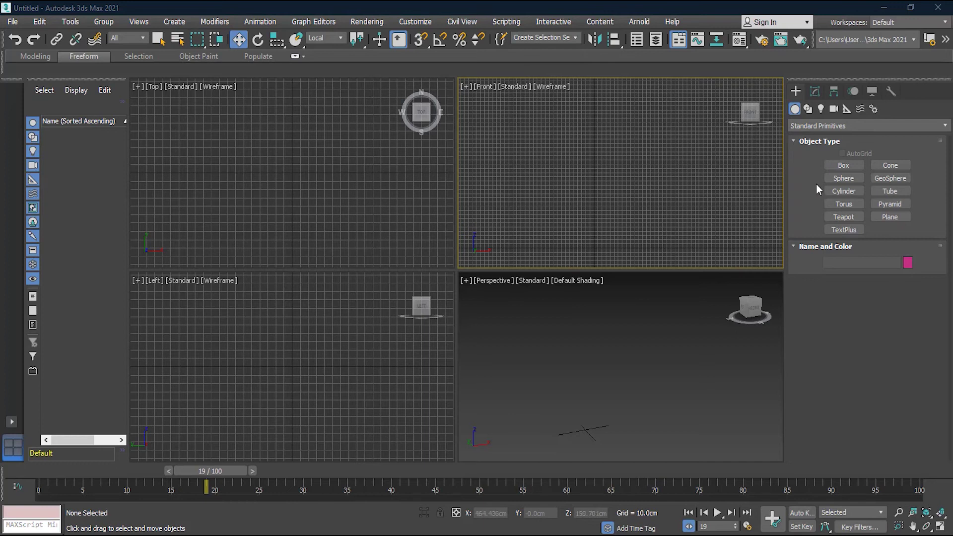
left_click(844, 165)
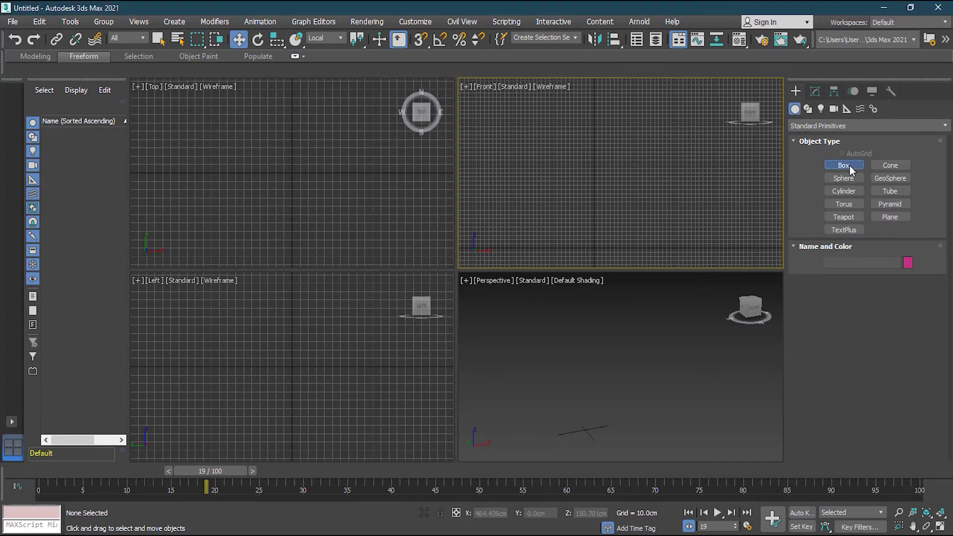
left_click_drag(274, 162, 304, 197)
left_click(310, 166)
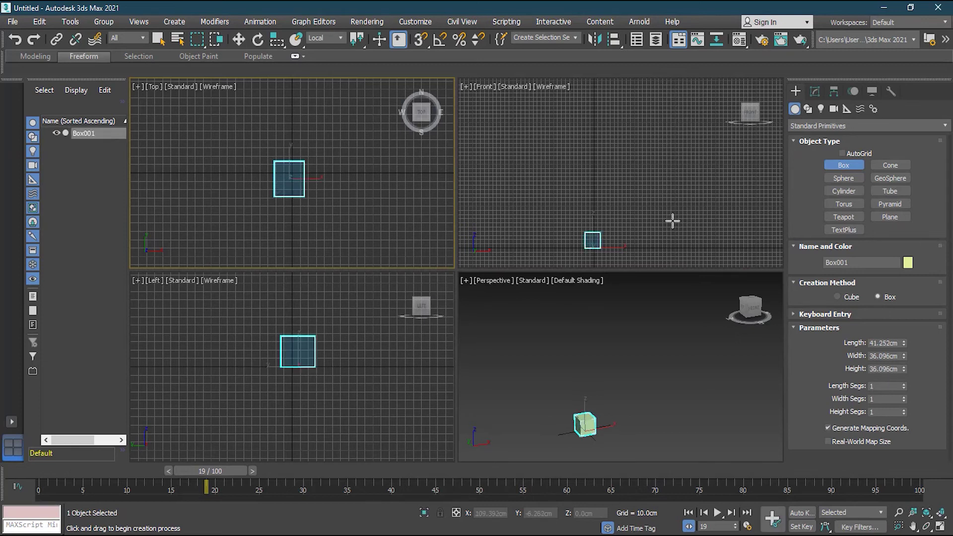
Step: Set the box's length, width and height to 40 cm each
double_click(899, 343)
key("Tab")
type("40")
key("Tab")
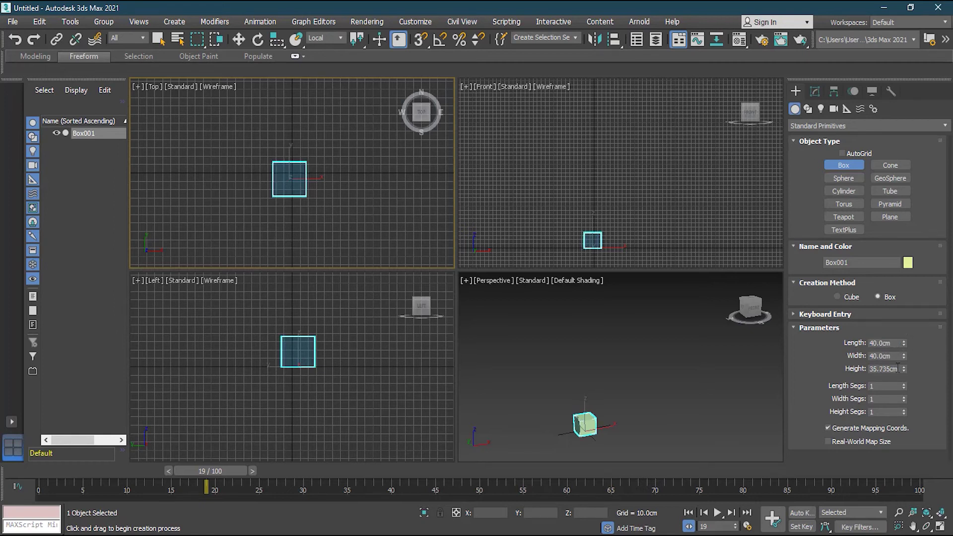
type("40")
key("Return")
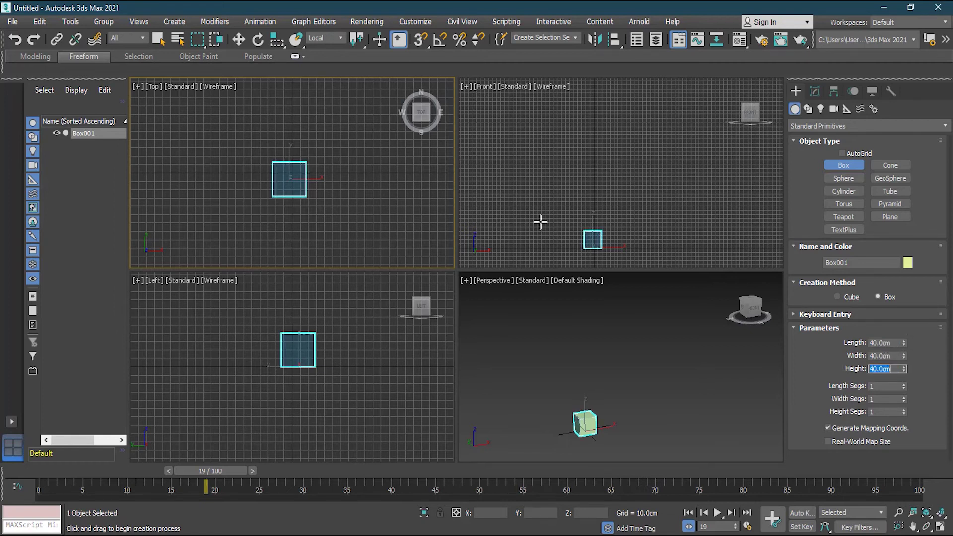
Step: Isolate the box and move it in the Top view so its pivot sits on the grid's origin
left_click(239, 40)
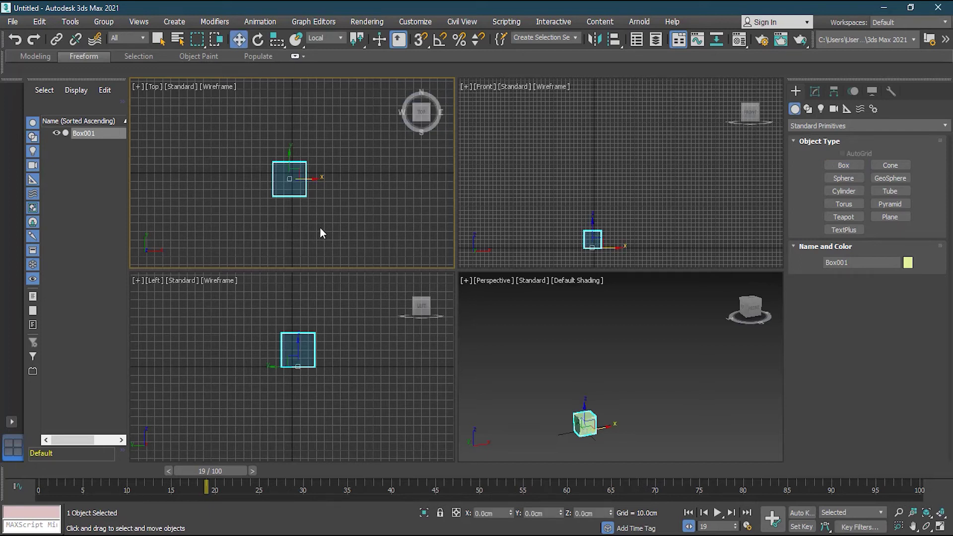
left_click(424, 514)
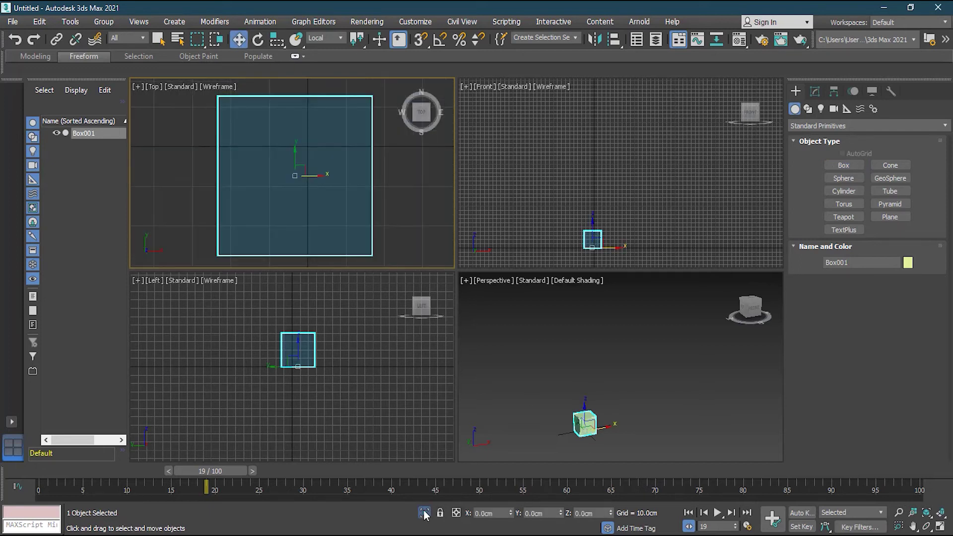
scroll(346, 192, "down", 4)
mouse_move(344, 183)
left_mouse_down()
mouse_move(351, 170)
mouse_move(342, 163)
mouse_move(346, 172)
left_mouse_up()
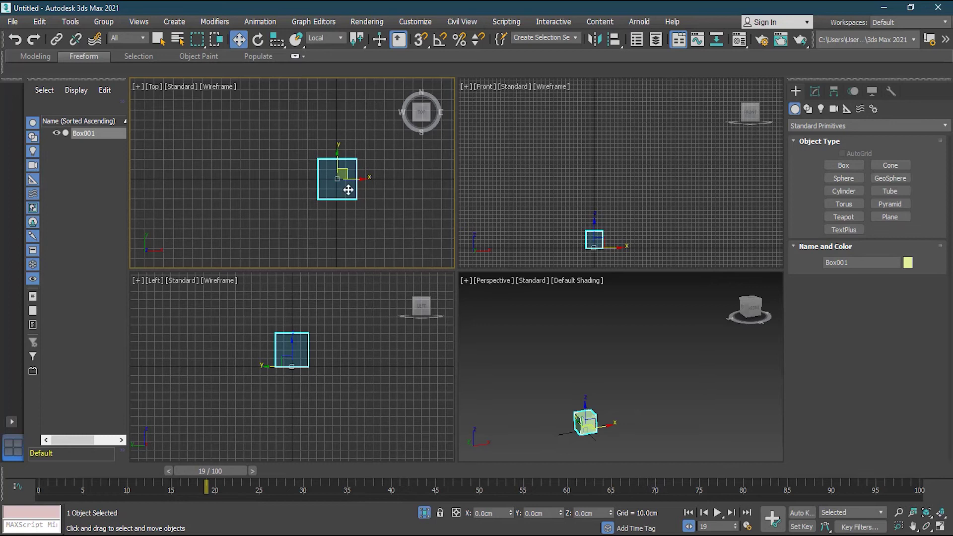
middle_click_drag(361, 193, 318, 183)
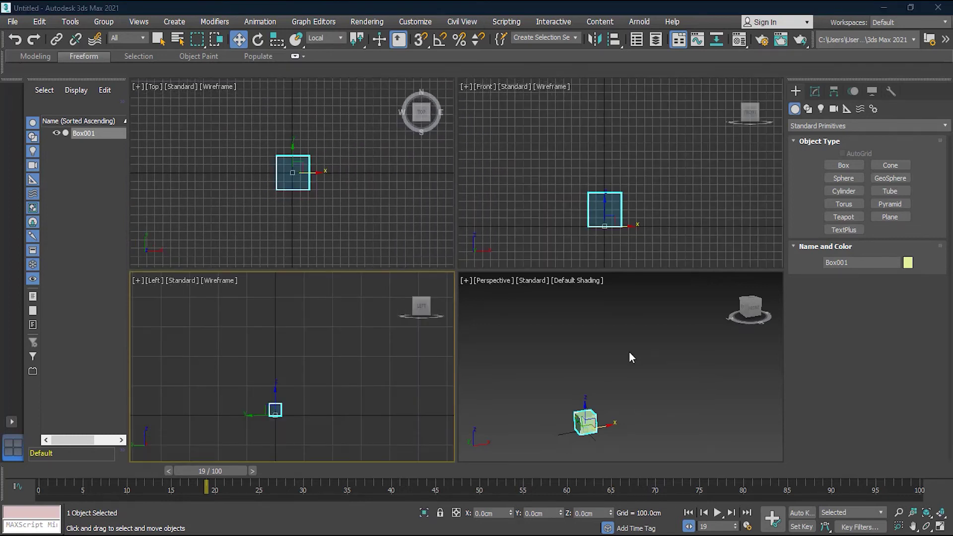
Step: Move the box in the Front view about 232 cm from the origin in the negative X direction
middle_click_drag(615, 404, 646, 407)
scroll(643, 240, "down", 3)
scroll(643, 239, "down", 2)
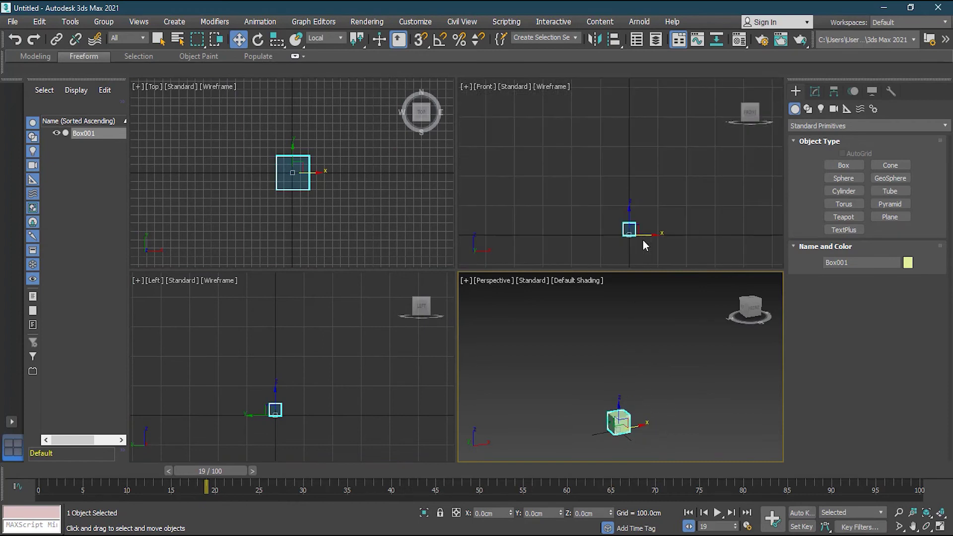
middle_click_drag(643, 240, 632, 237)
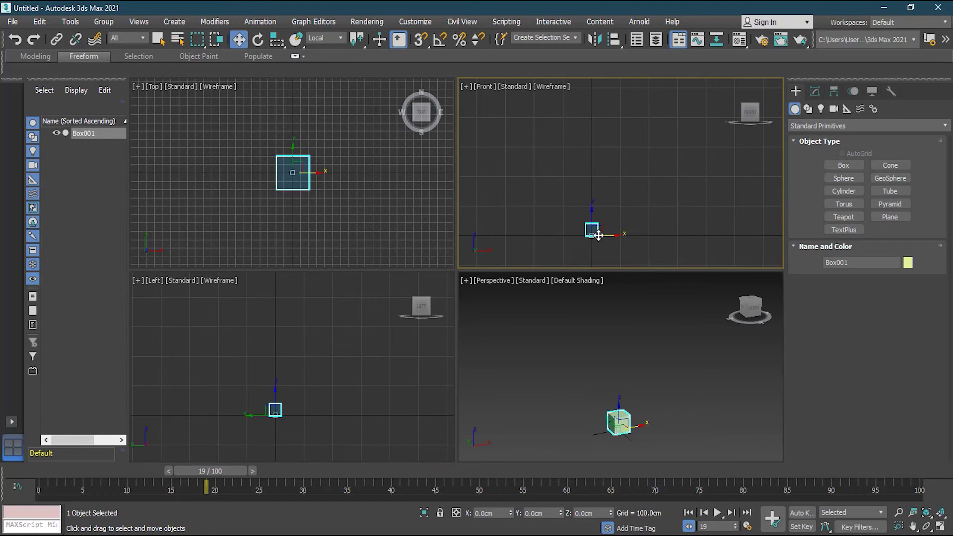
left_click_drag(598, 235, 546, 232)
scroll(566, 374, "up", 2)
middle_click_drag(566, 374, 582, 316)
scroll(571, 348, "down", 2)
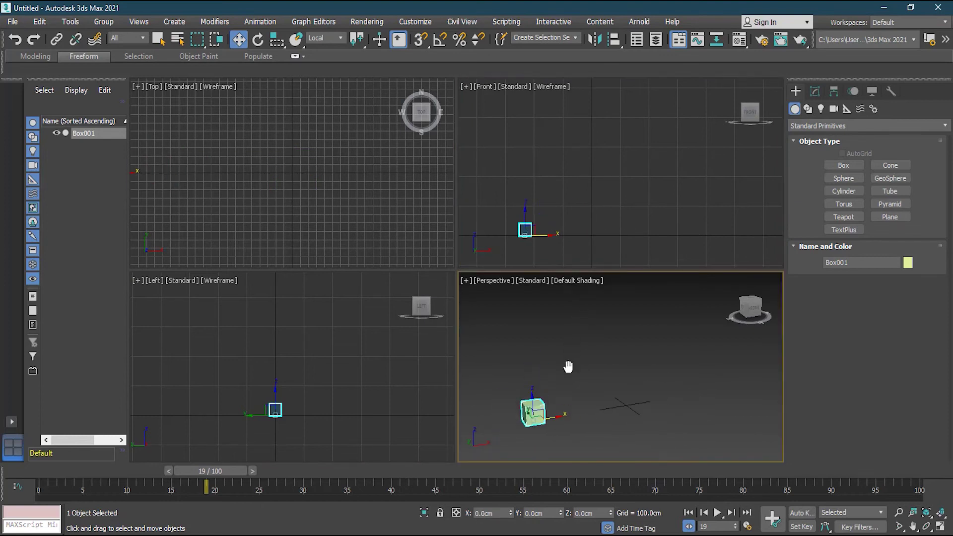
Step: Convert the box to an Editable Poly
right_click(531, 235)
right_click(531, 234)
mouse_move(577, 359)
left_click(676, 369)
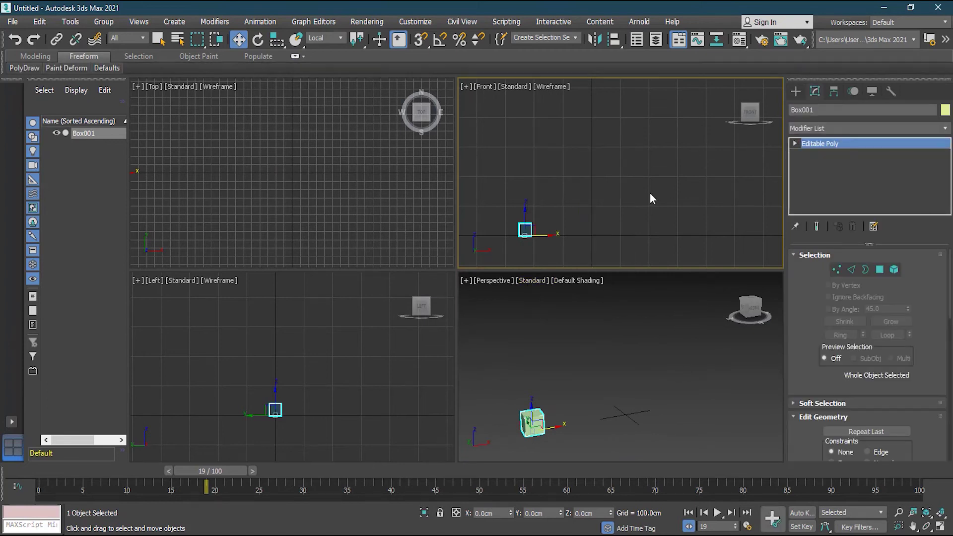
Step: Enter Polygon level, select the box's left face and assign it the blue material
left_click(880, 270)
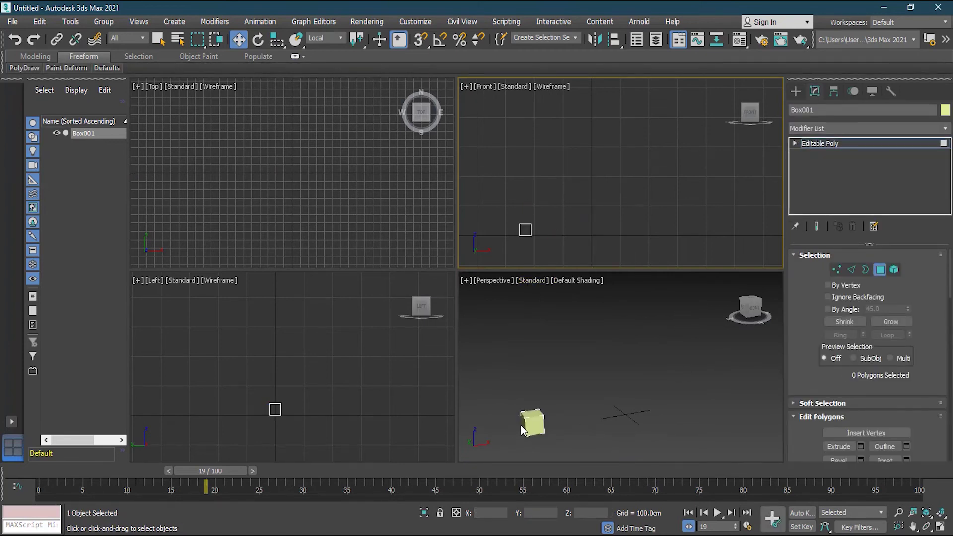
left_click(523, 425)
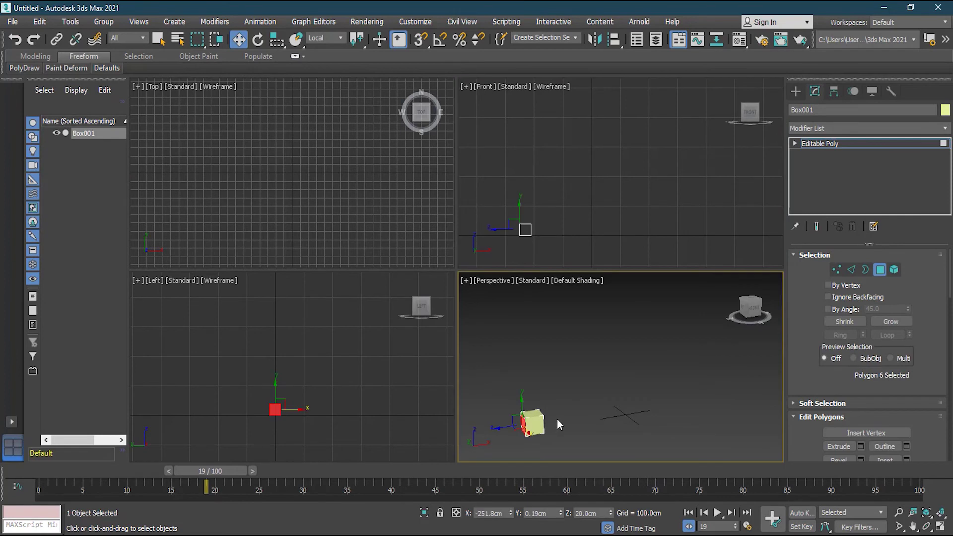
key("m")
mouse_move(85, 99)
left_mouse_down()
mouse_move(149, 97)
mouse_move(138, 99)
left_mouse_up()
left_click(86, 153)
left_click(94, 271)
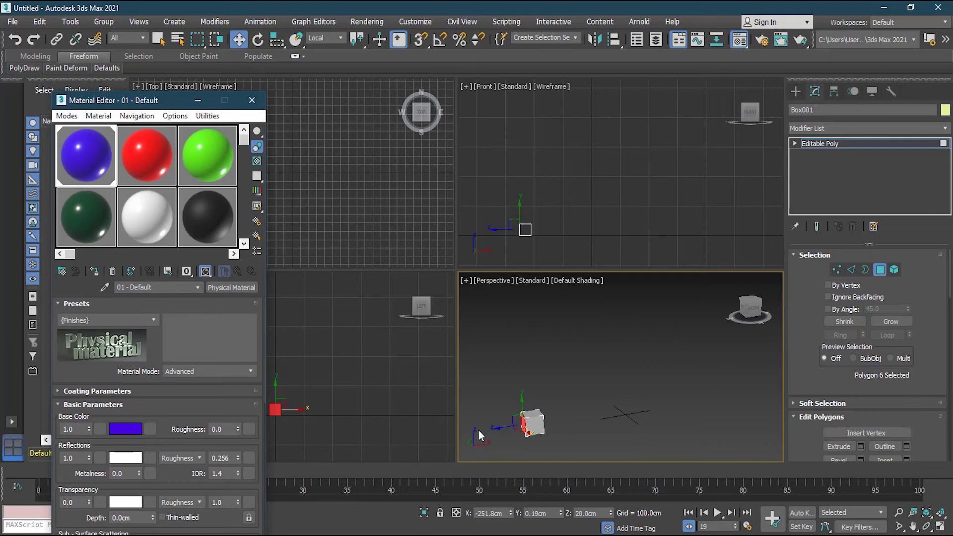
Step: Assign the red material to the box's top face and clear the face selection
left_click(530, 413)
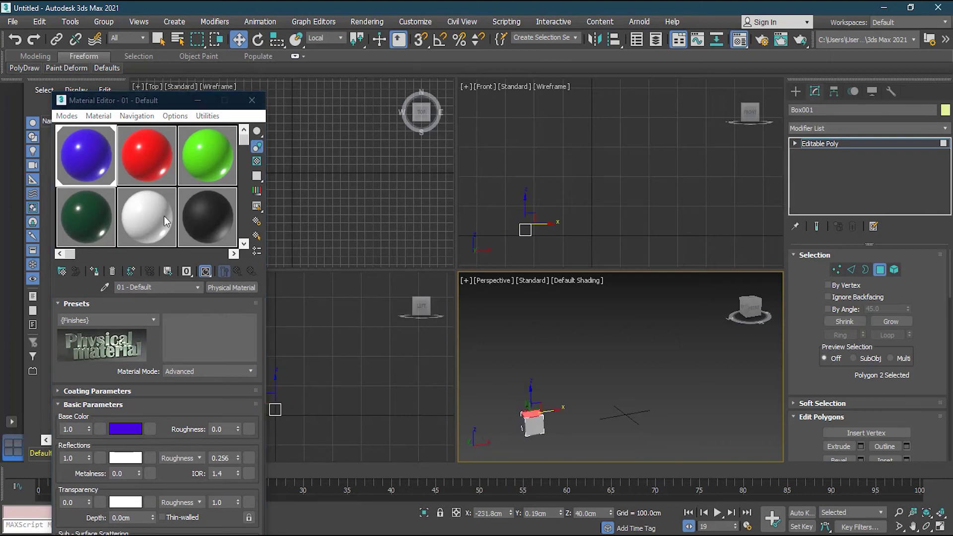
left_click(147, 155)
left_click(95, 271)
left_click(581, 386)
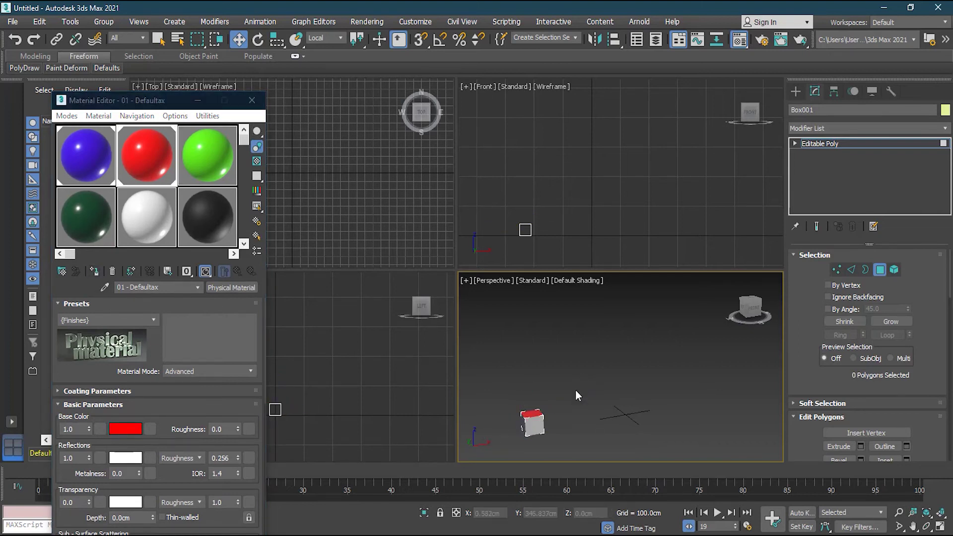
Step: Assign the bright green material to the box's right face
middle_click_drag(567, 411, 536, 420, "alt")
left_click(540, 416)
left_click(208, 155)
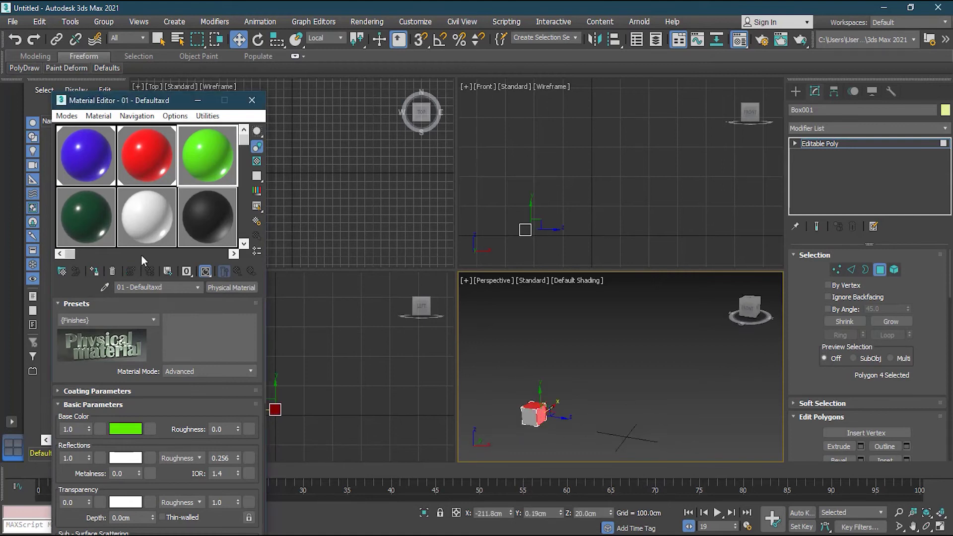
left_click(95, 271)
Step: Assign the black material to the box's front face
middle_click_drag(564, 428, 600, 439, "alt")
left_click(539, 425)
left_click(202, 228)
left_click(94, 271)
Step: Assign the dark green material to the box's back face and clear the face selection
mouse_move(607, 392)
middle_mouse_down("alt")
mouse_move(537, 420)
mouse_move(453, 405)
mouse_move(674, 416)
middle_mouse_up("alt")
left_click(654, 394)
left_click(88, 237)
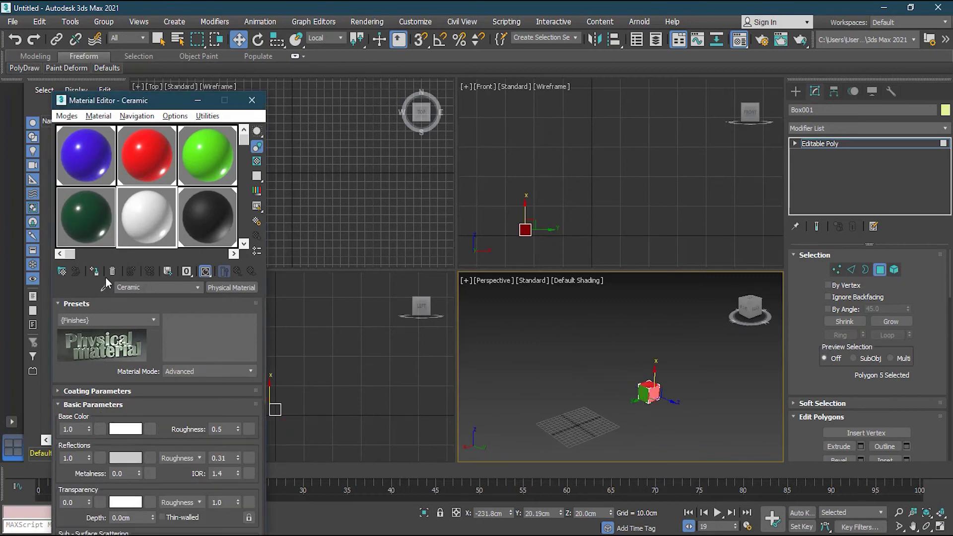
left_click(95, 271)
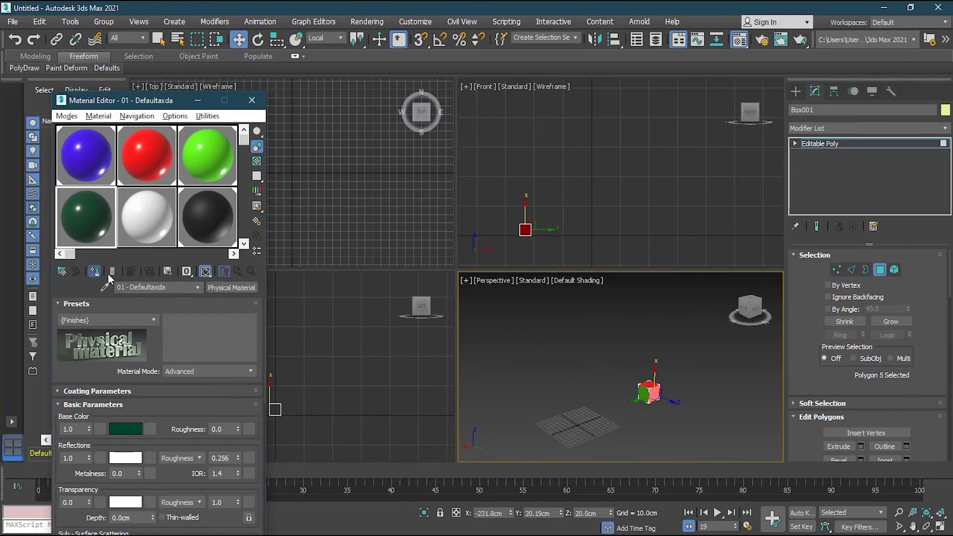
left_click(586, 371)
Step: Close the Material Editor, leave Polygon level and deselect the box
middle_click_drag(582, 378, 770, 388, "alt")
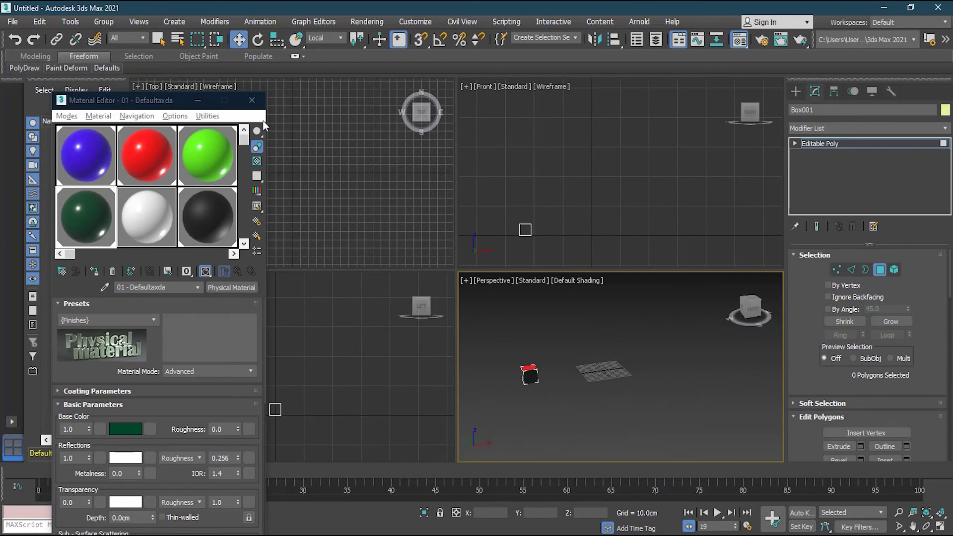
left_click(252, 100)
middle_click_drag(562, 365, 566, 394)
scroll(550, 400, "up", 2)
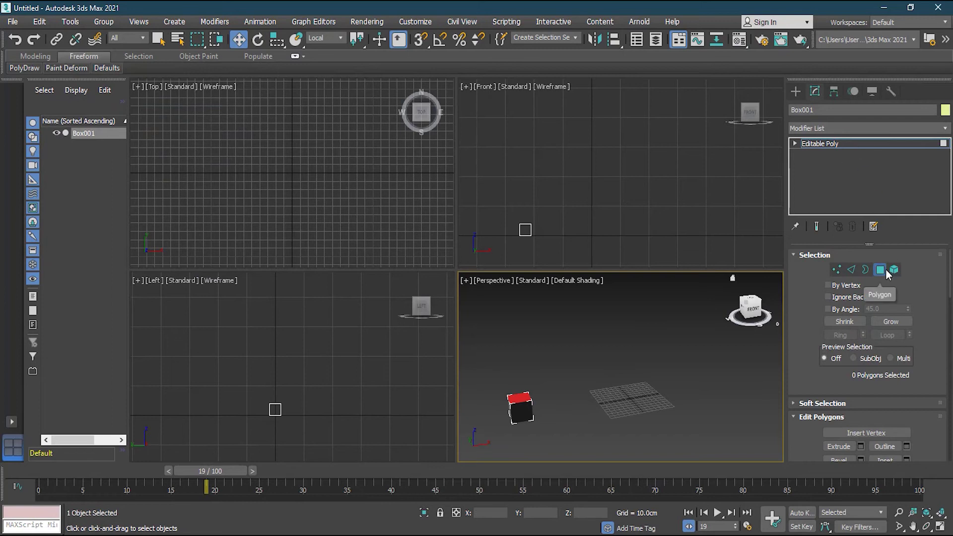
left_click(663, 205)
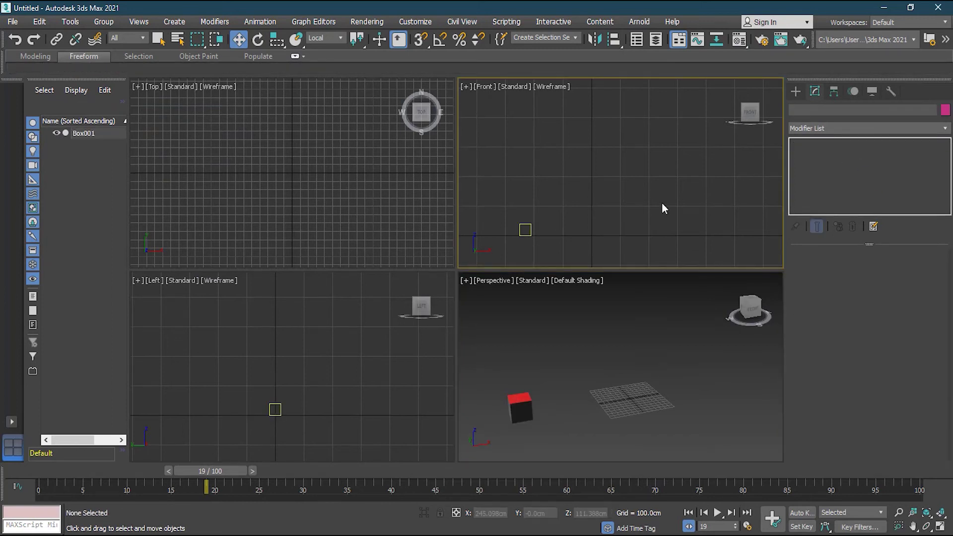
Step: Select the coloured box and move it a little farther from the origin along negative X in the Front viewport
left_click(523, 401)
left_click_drag(551, 239, 531, 233)
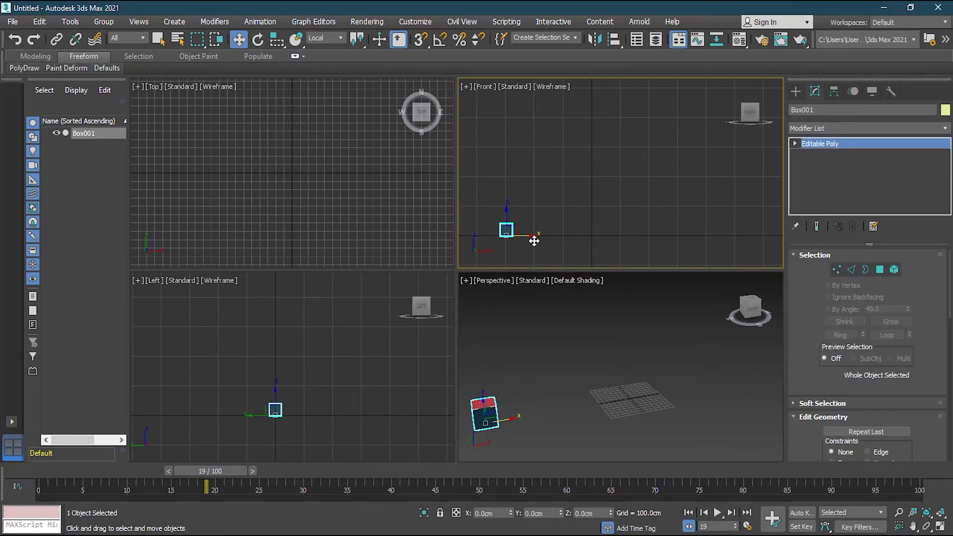
middle_click_drag(561, 361, 567, 383)
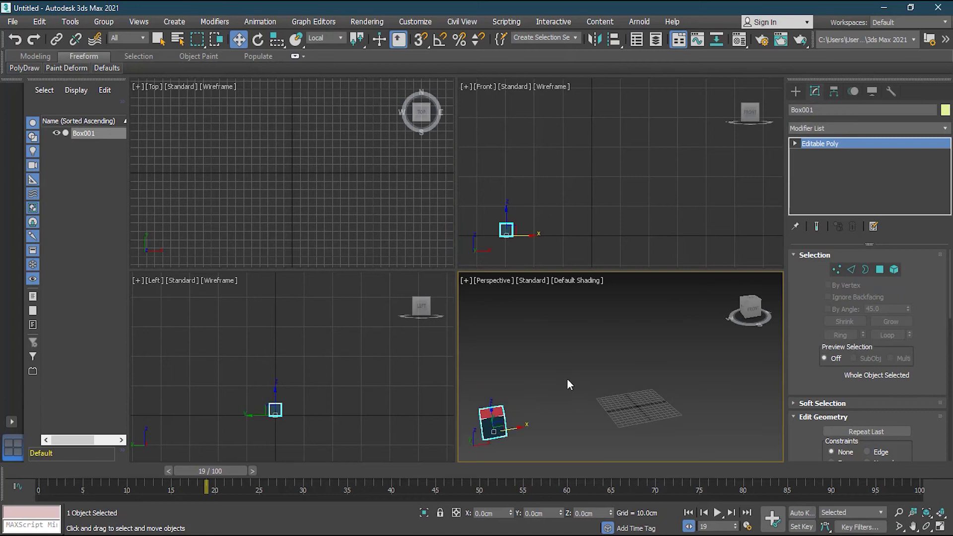
Step: Go to frame 0, turn on Auto Key and set a starting key for the box
left_click_drag(203, 470, 22, 467)
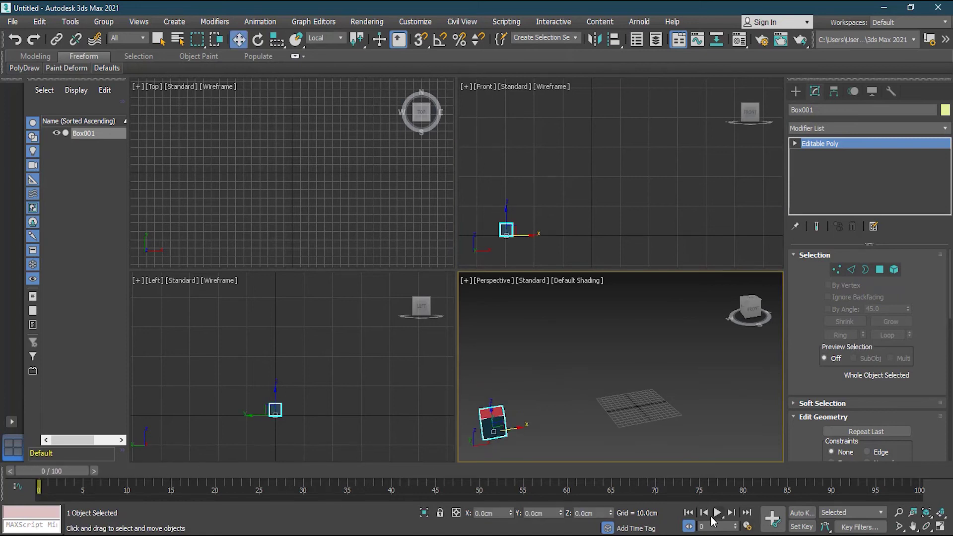
left_click(802, 513)
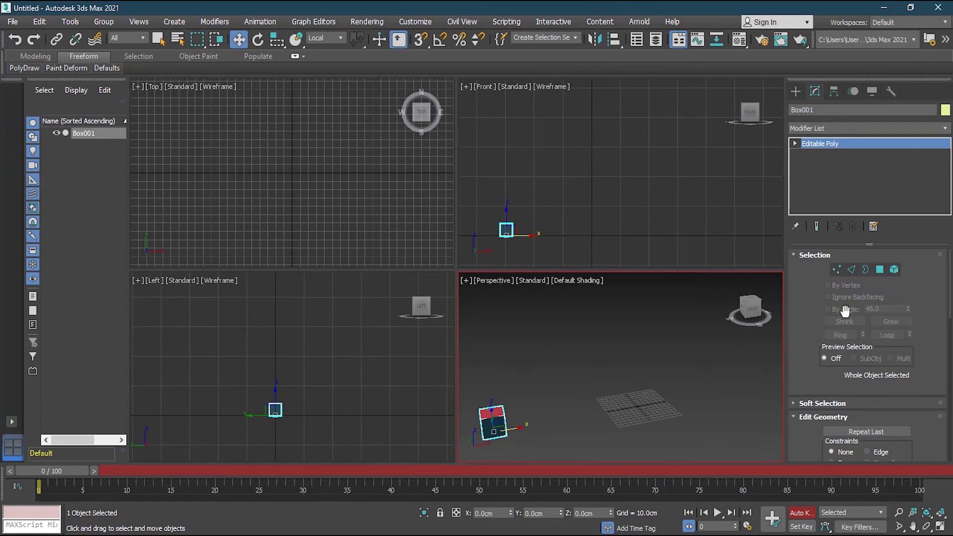
left_click(772, 519)
Step: At frame 15, move the box along positive X toward the origin in the Front viewport
mouse_move(71, 472)
left_mouse_down()
mouse_move(166, 473)
mouse_move(150, 473)
left_mouse_up()
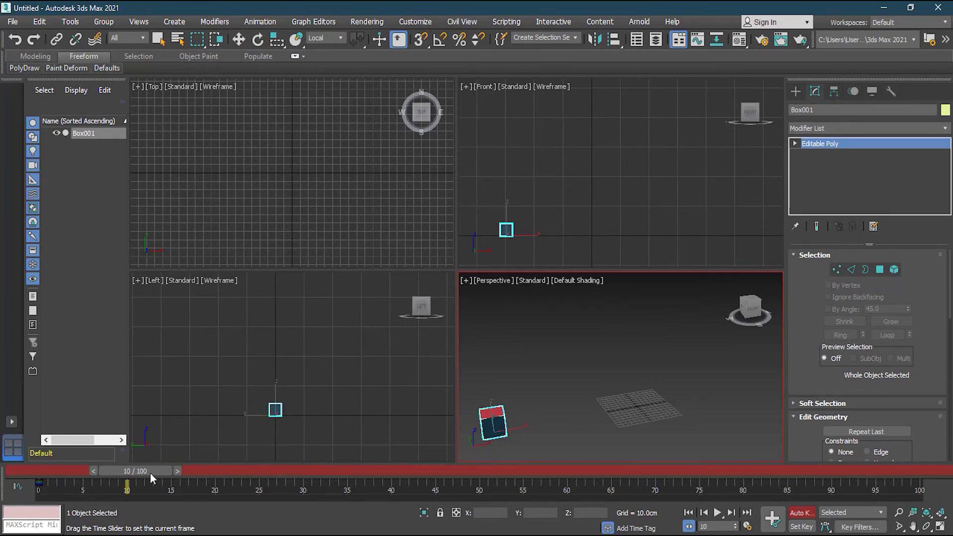
key("w")
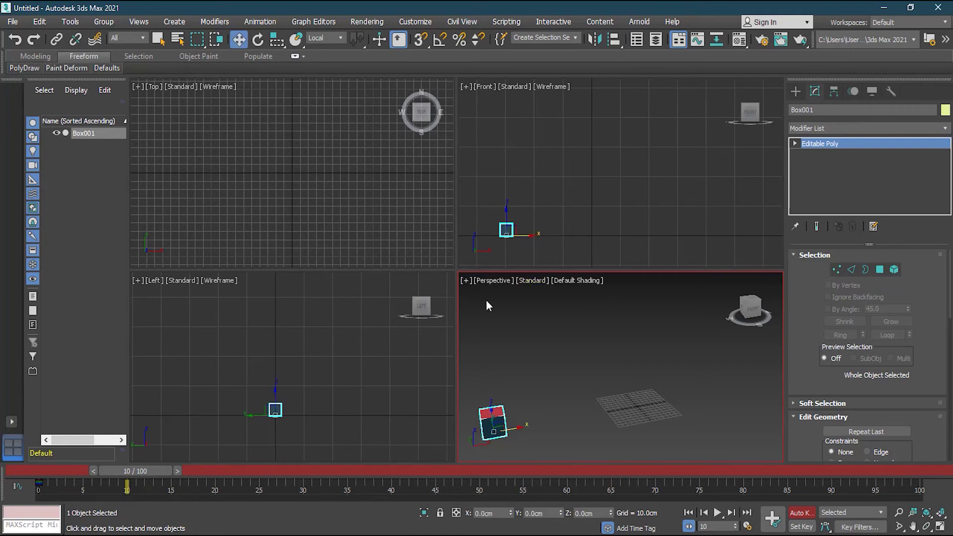
left_click_drag(150, 472, 198, 472)
left_click_drag(525, 236, 561, 234)
Step: At frame 8, raise the box about 211 cm along Z in the Front viewport for the jump's peak
left_click_drag(215, 477, 109, 482)
left_click_drag(169, 489, 142, 497)
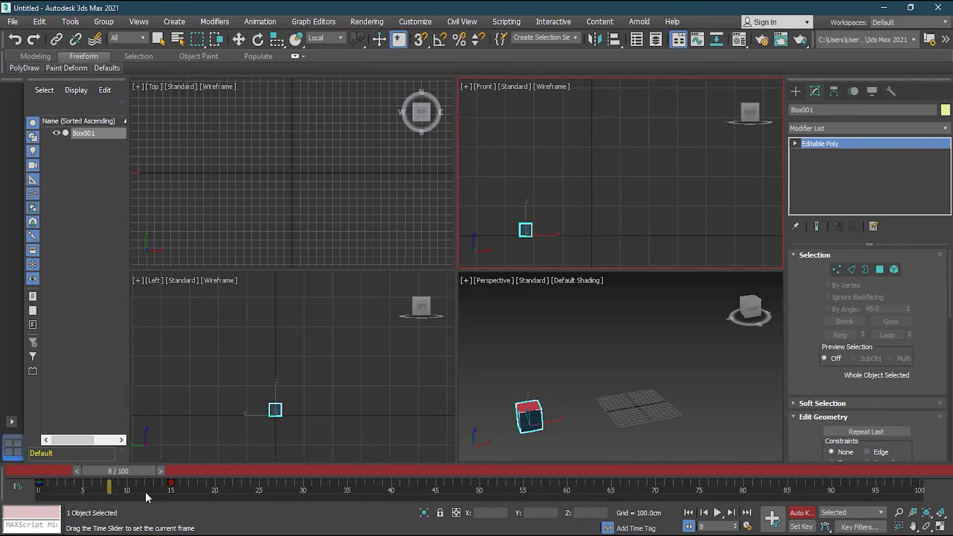
key("w")
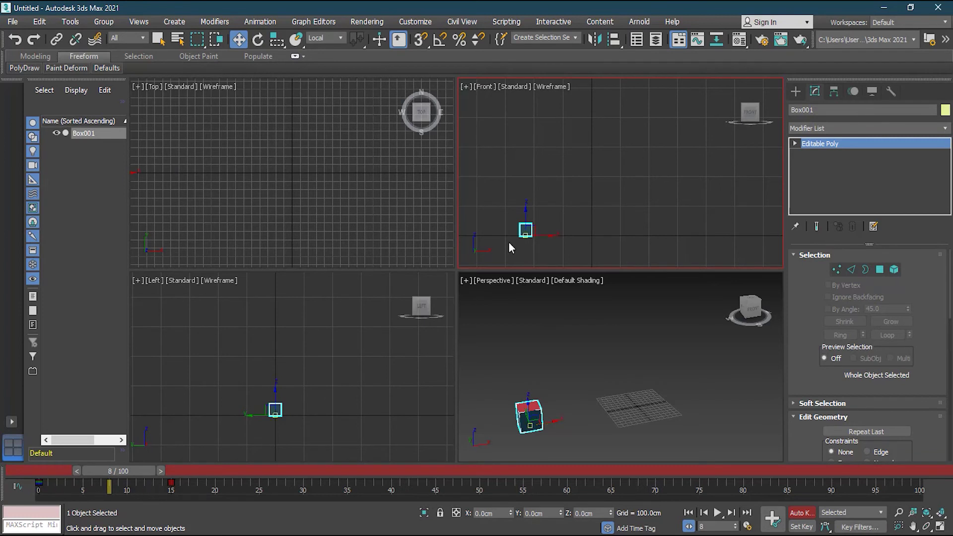
left_click_drag(526, 213, 526, 153)
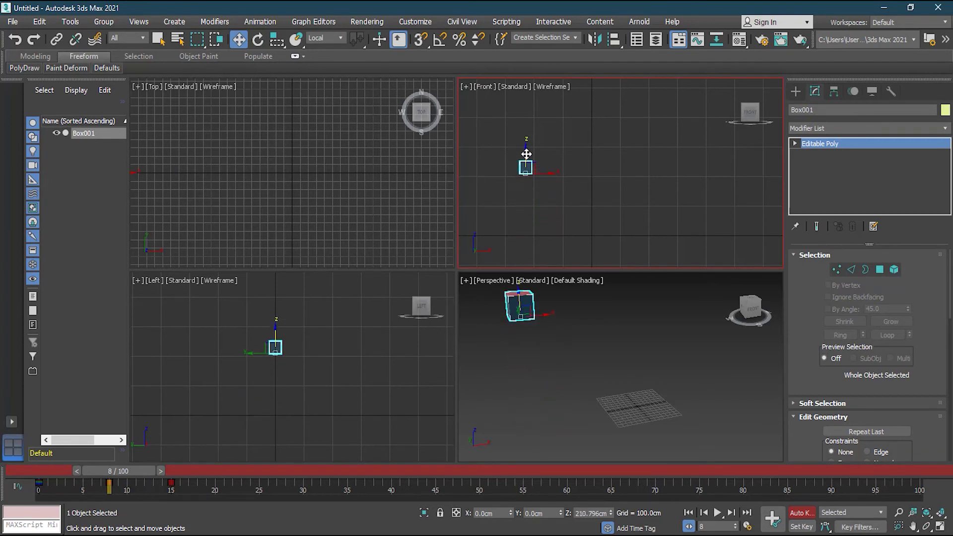
Step: Go to frame 15, zoom in on the box in the Front viewport and activate the Rotate tool
left_click_drag(124, 471, 200, 461)
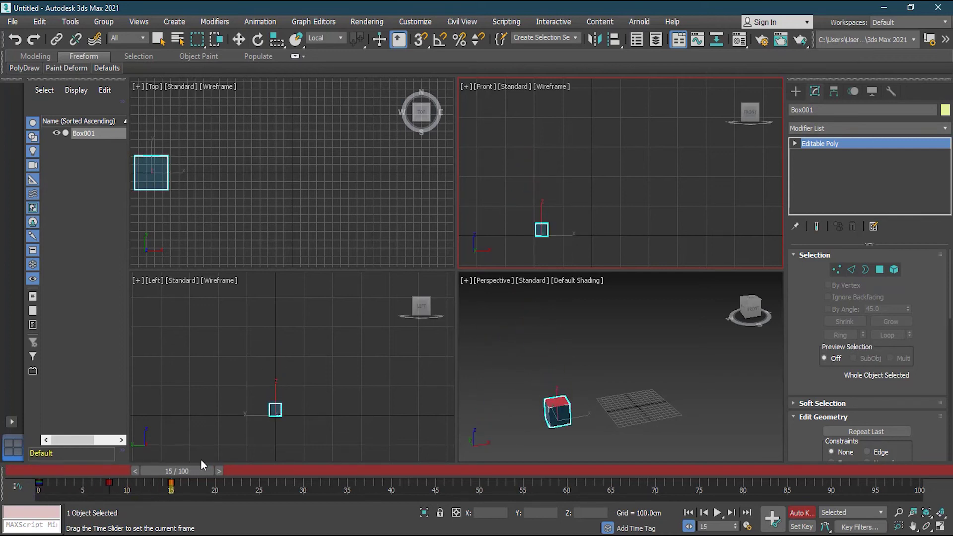
key("w")
scroll(571, 194, "up", 4)
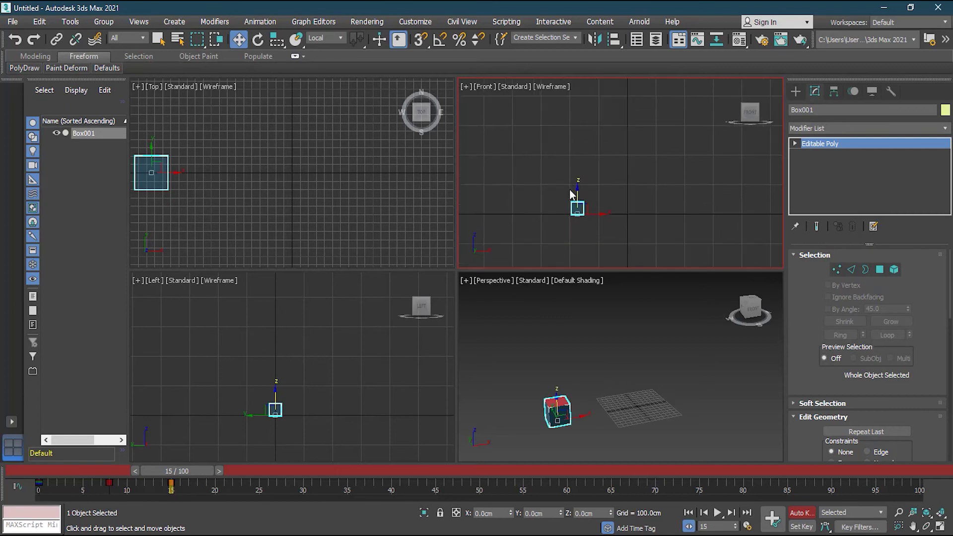
left_click(258, 41)
left_click_drag(614, 219, 657, 337)
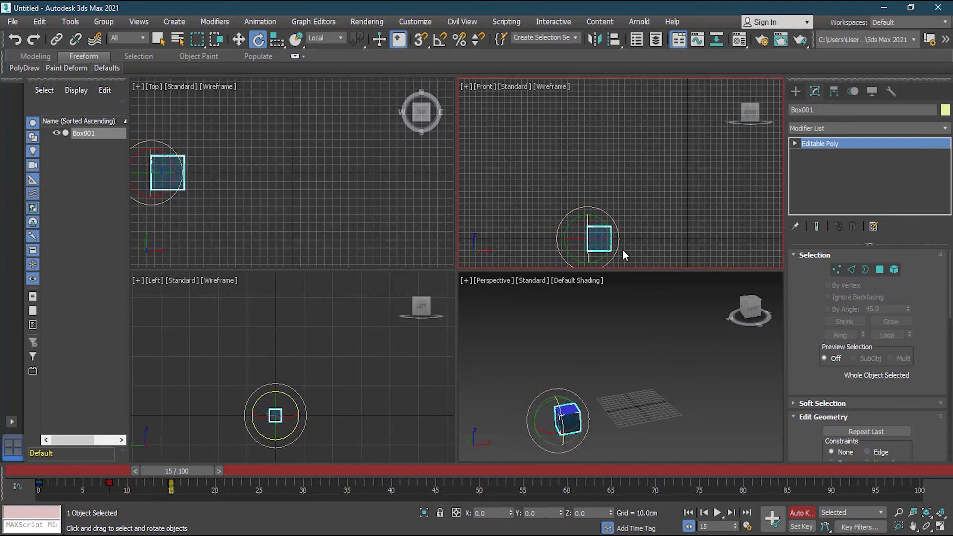
scroll(625, 249, "up", 3)
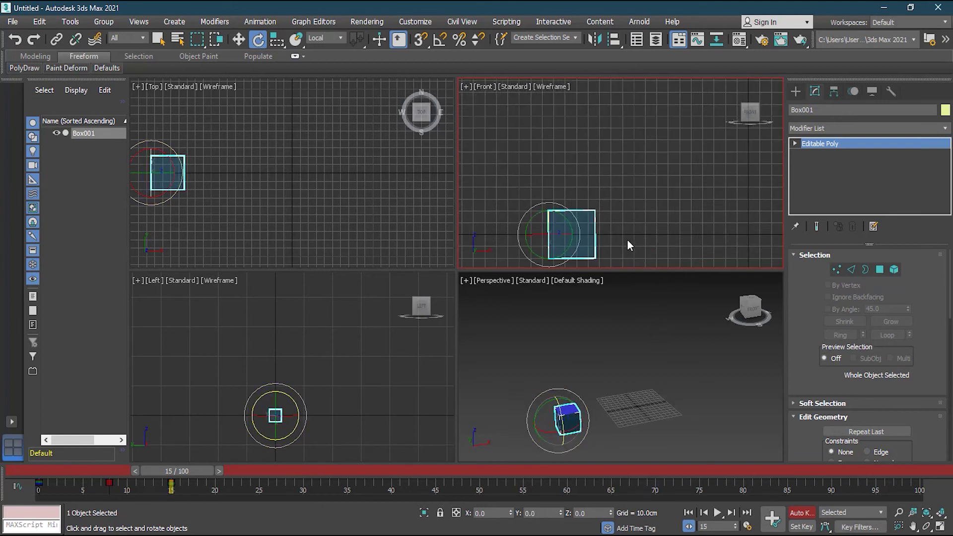
key("ctrl+z")
Step: Enable Angle Snap and rotate the box a quarter turn clockwise in the Front viewport at frame 15
left_click(445, 45)
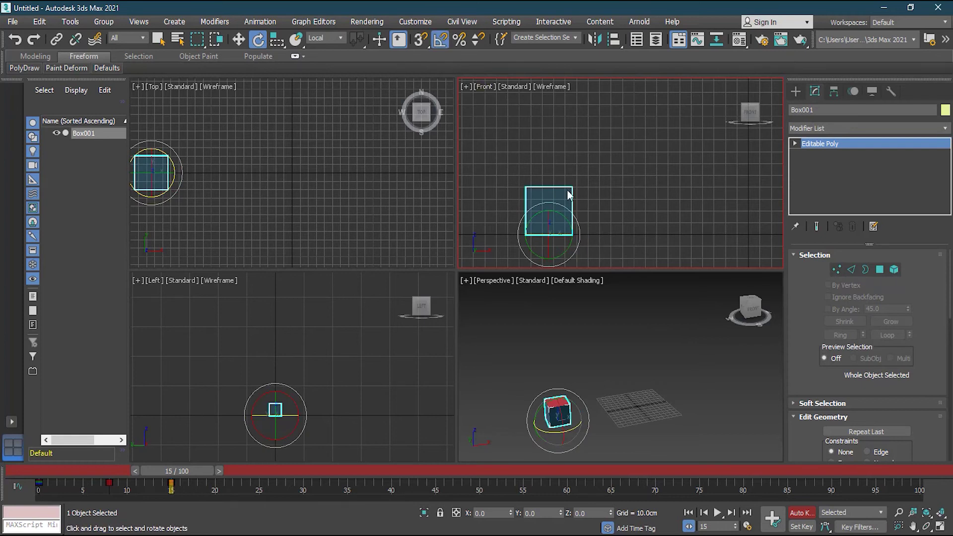
left_click_drag(572, 210, 582, 270)
left_click_drag(575, 282, 566, 310)
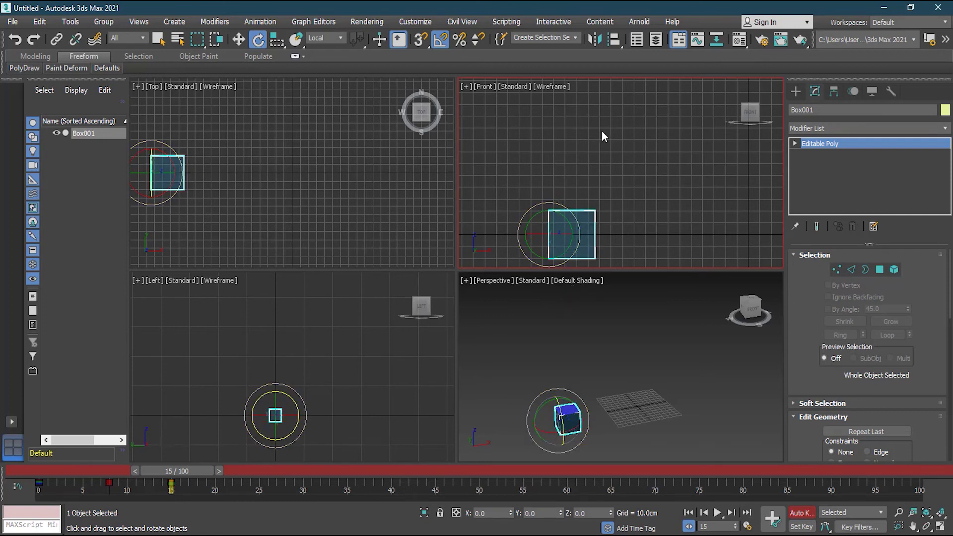
Step: Turn off Angle Snap and move the rotated box up at frame 15 so it rests on the ground line
left_click(440, 39)
left_click(239, 39)
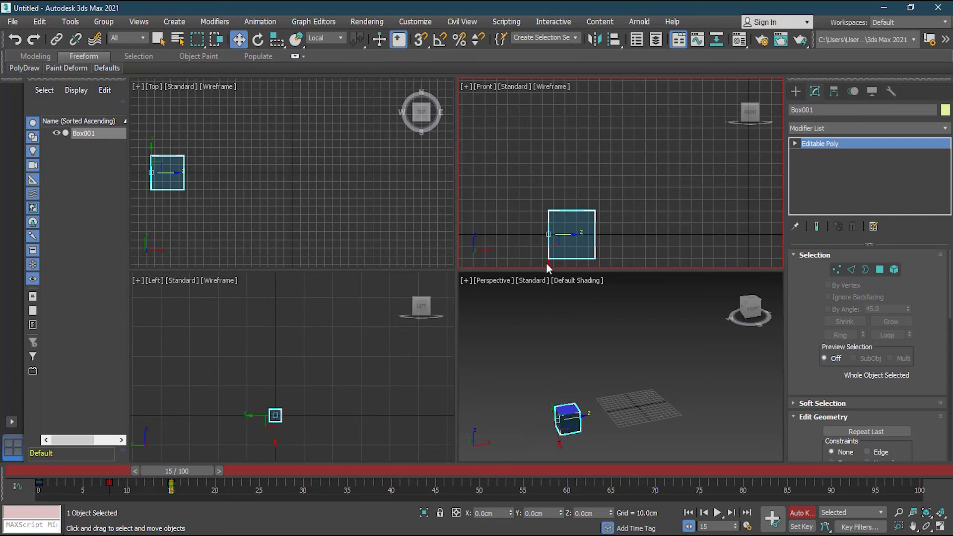
left_click_drag(549, 263, 551, 233)
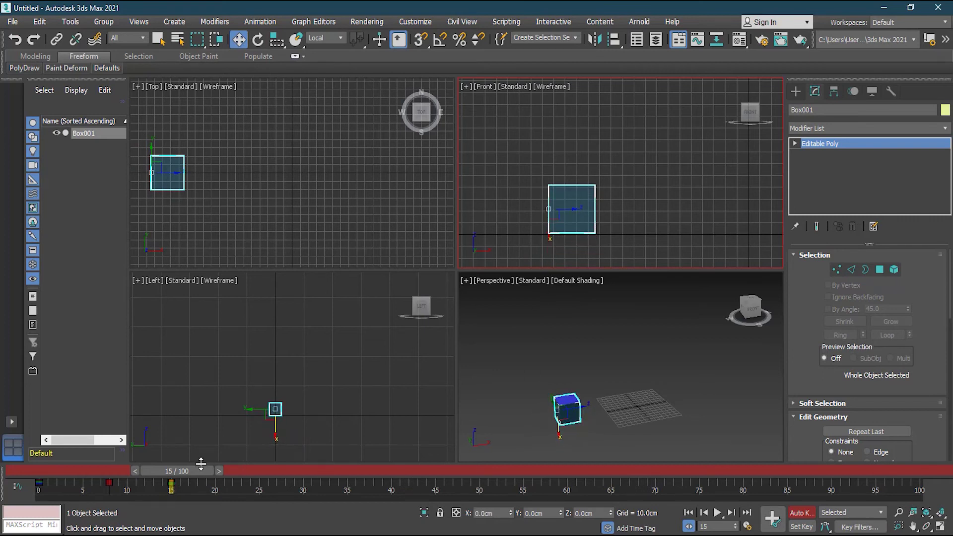
Step: Return to frame 0 and turn off Auto Key
left_click_drag(196, 470, 34, 488)
key("w")
scroll(520, 169, "down", 3)
middle_click_drag(519, 169, 575, 229)
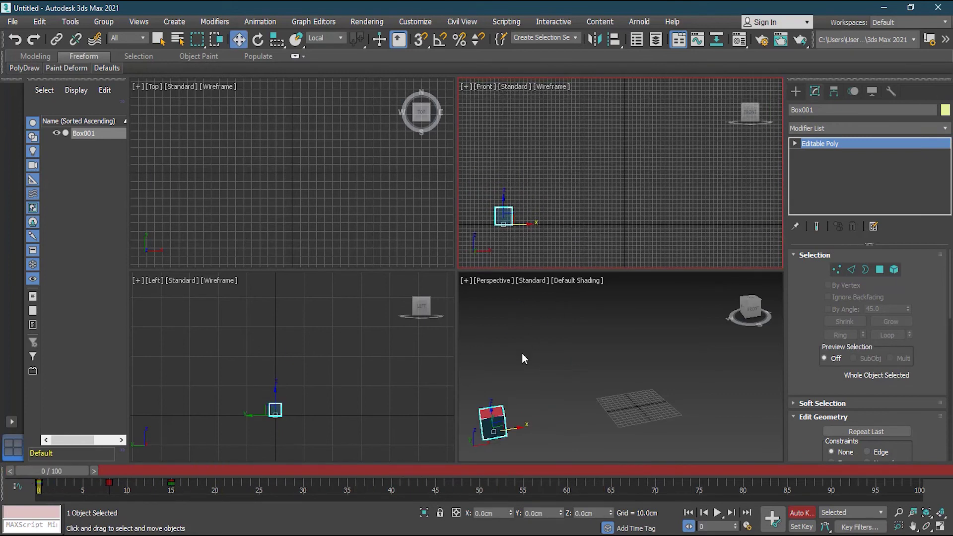
left_click(800, 512)
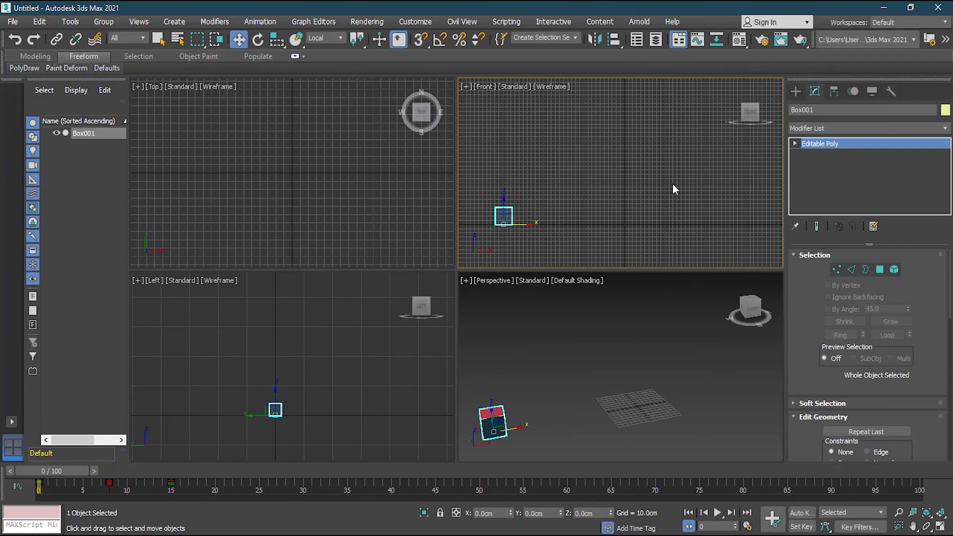
Step: Open the Curve Editor and display only the box's Z Position curve
left_click(698, 40)
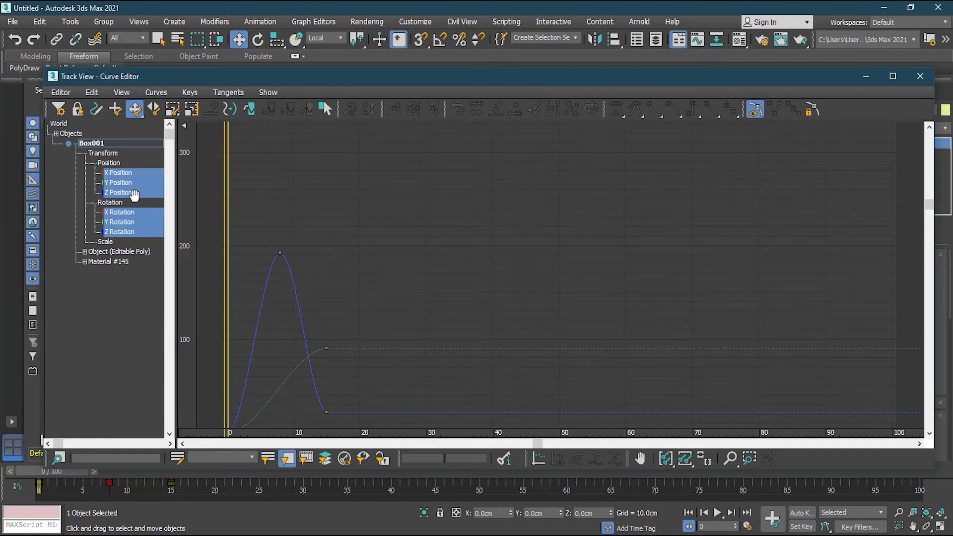
left_click(110, 163)
left_click(122, 173)
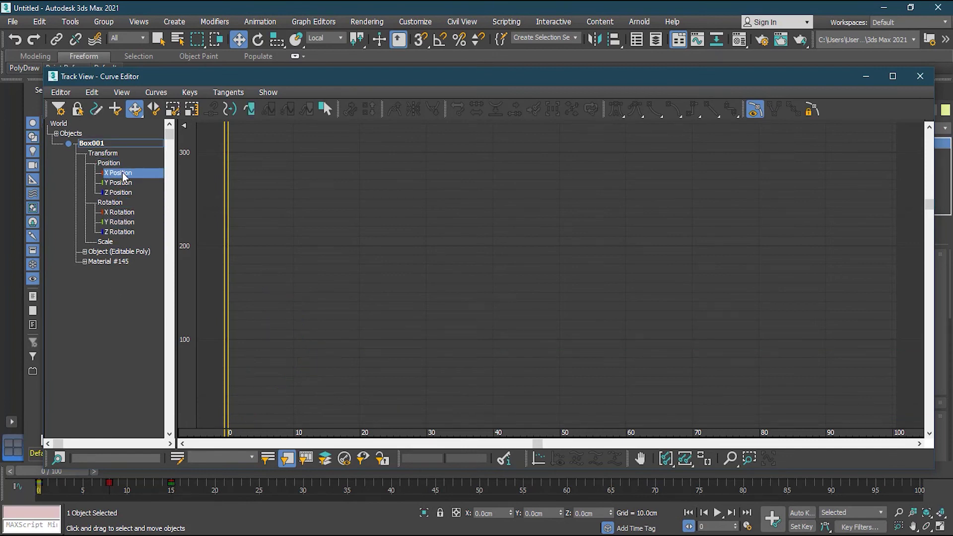
left_click(120, 183)
left_click(119, 192)
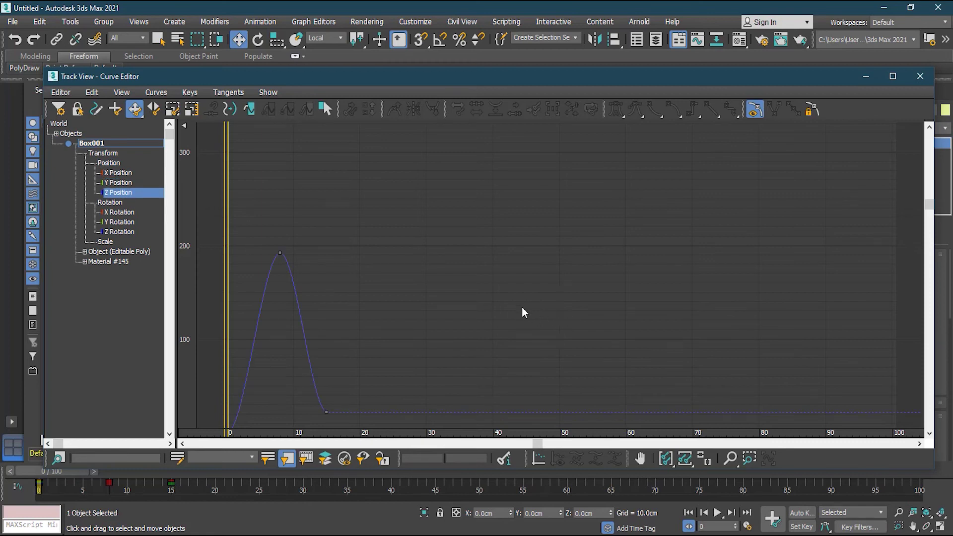
Step: Bring the curve's zero level into view and select all the Z Position keys
left_click(928, 435)
left_click(929, 435)
left_click(928, 435)
left_click(928, 435)
left_click(929, 435)
left_click(929, 434)
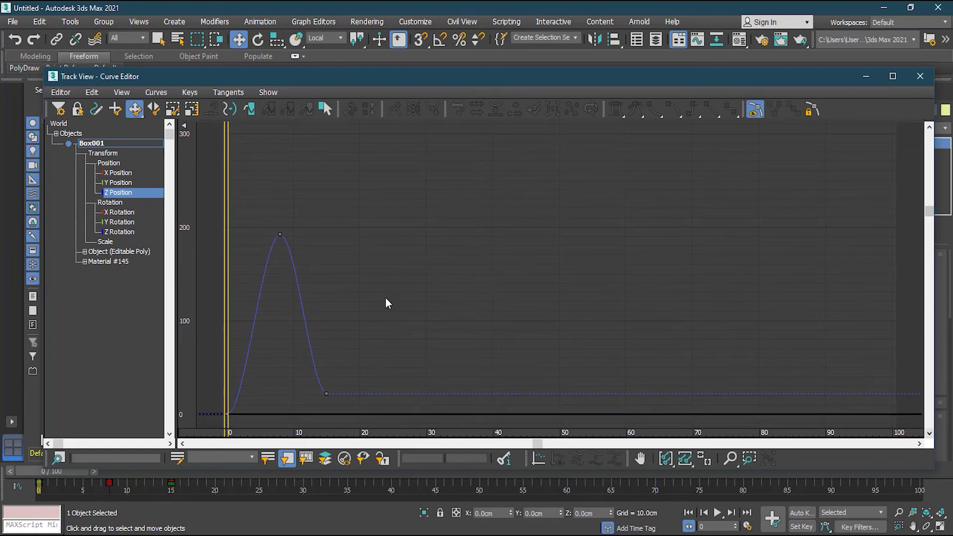
left_click_drag(213, 214, 345, 418)
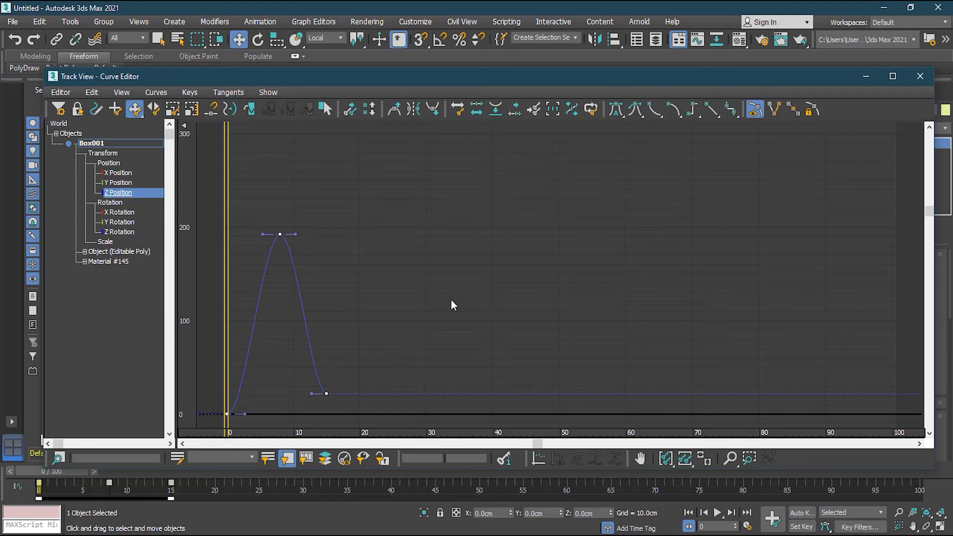
Step: Go through the out-of-range types for the Z Position curve, from Cycle to Relative Repeat, and apply Constant
left_click(92, 94)
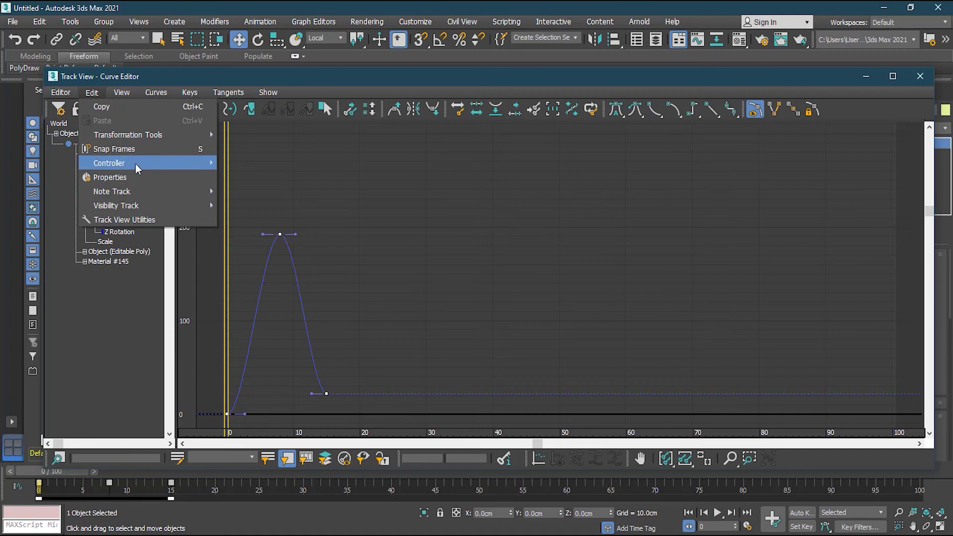
mouse_move(141, 164)
left_click(293, 274)
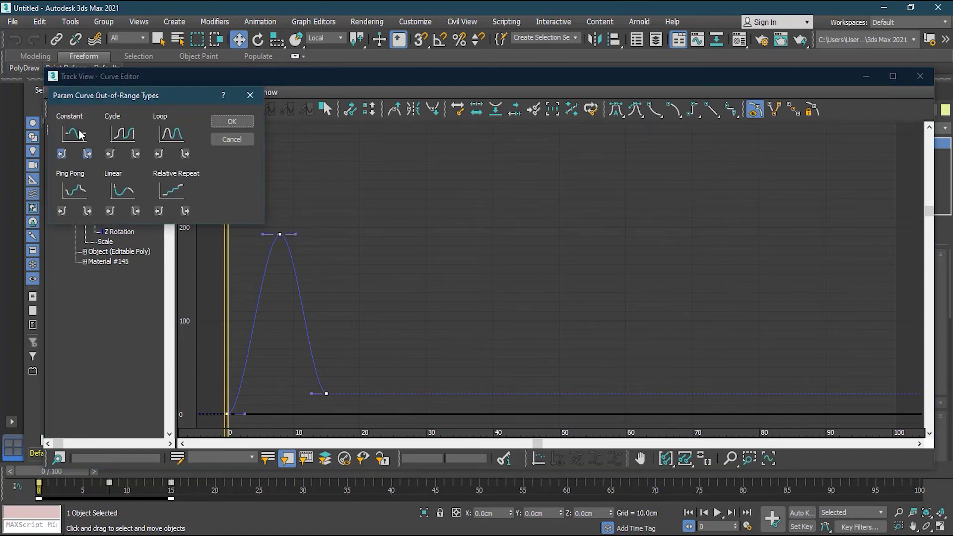
left_click(124, 134)
left_click(173, 134)
left_click(76, 194)
left_click(122, 192)
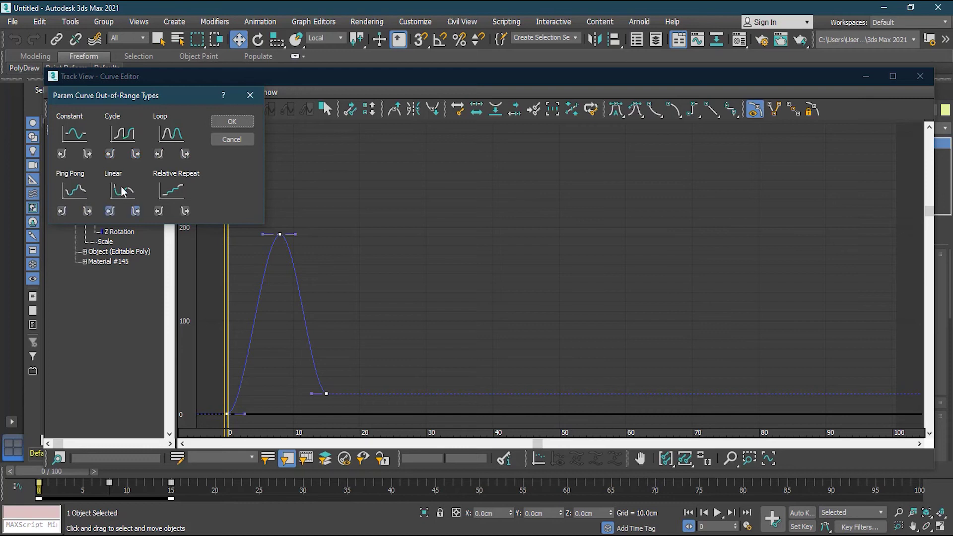
left_click(178, 192)
left_click(83, 138)
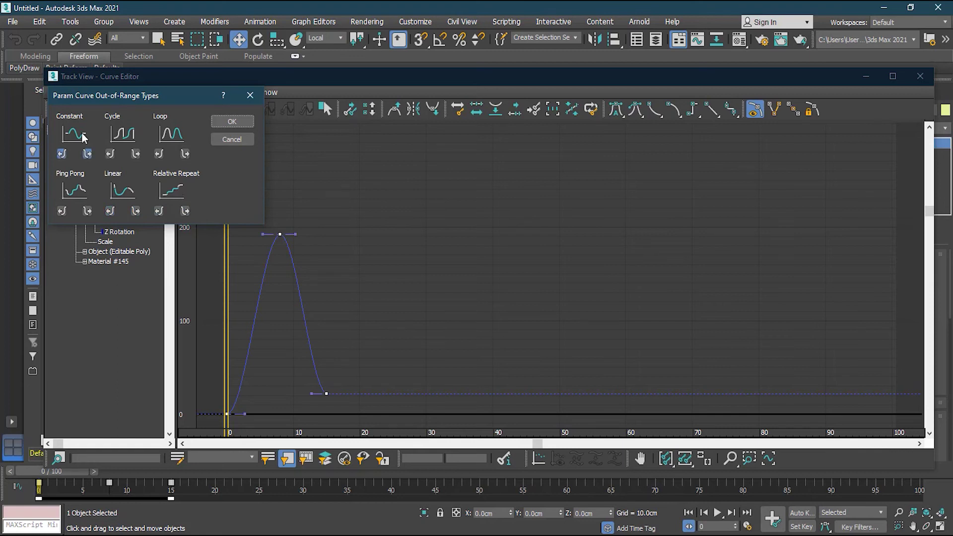
left_click(231, 123)
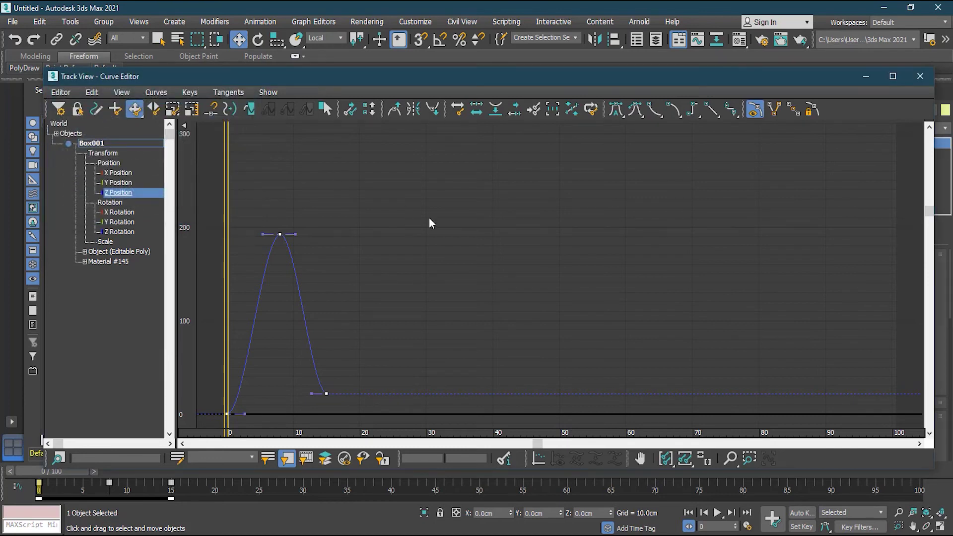
Step: Apply the Cycle out-of-range type to the Z Position curve and move the Curve Editor clear of the viewports
left_click_drag(478, 76, 441, 40)
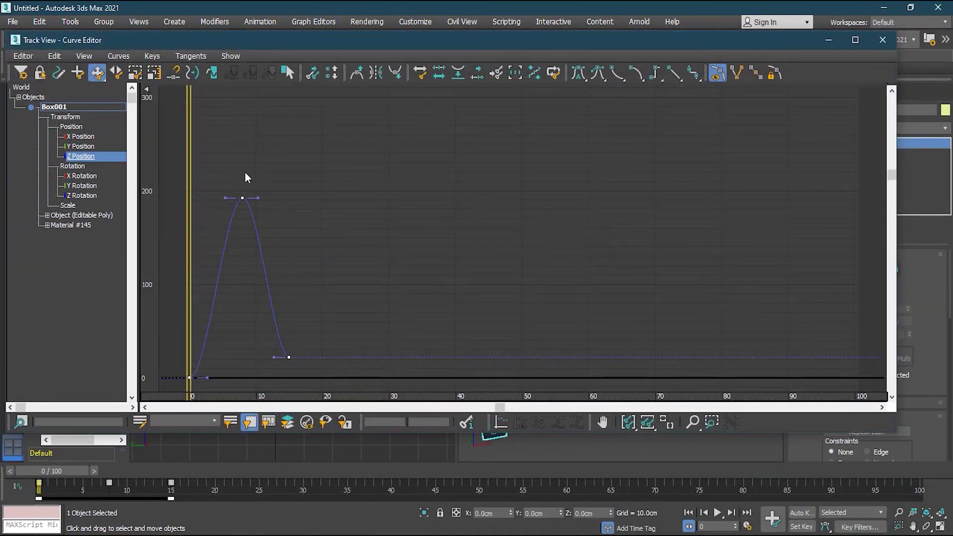
left_click(54, 56)
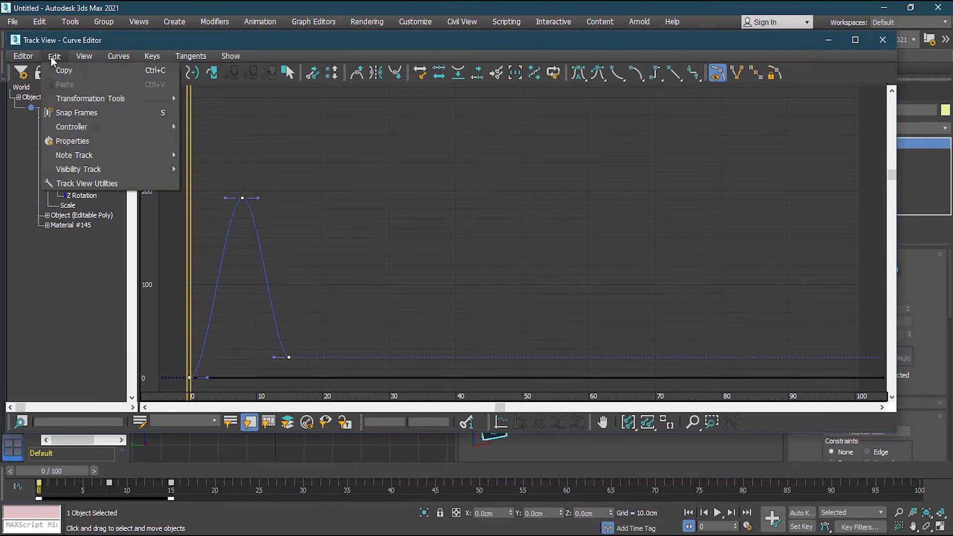
left_click(249, 44)
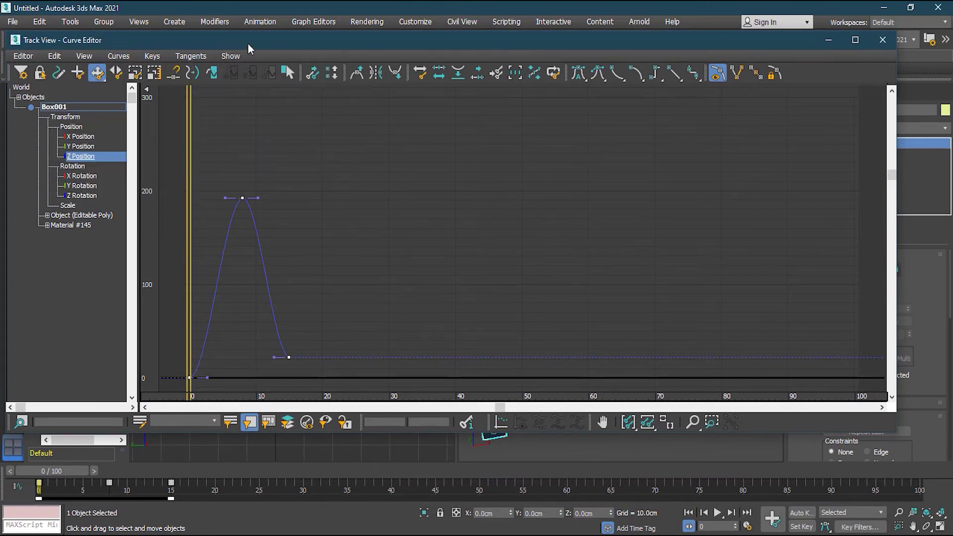
left_click(212, 75)
left_click_drag(129, 58, 561, 63)
left_click(506, 101)
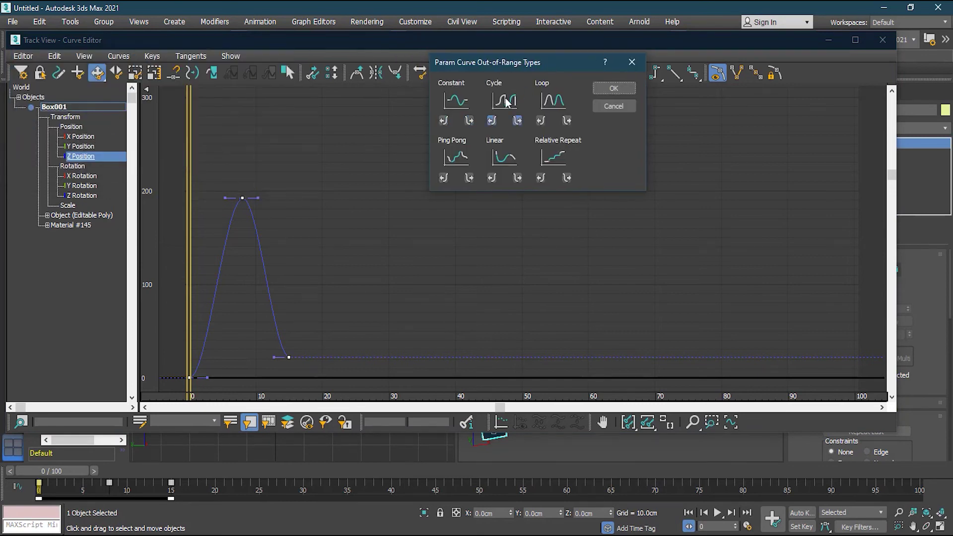
left_click(615, 92)
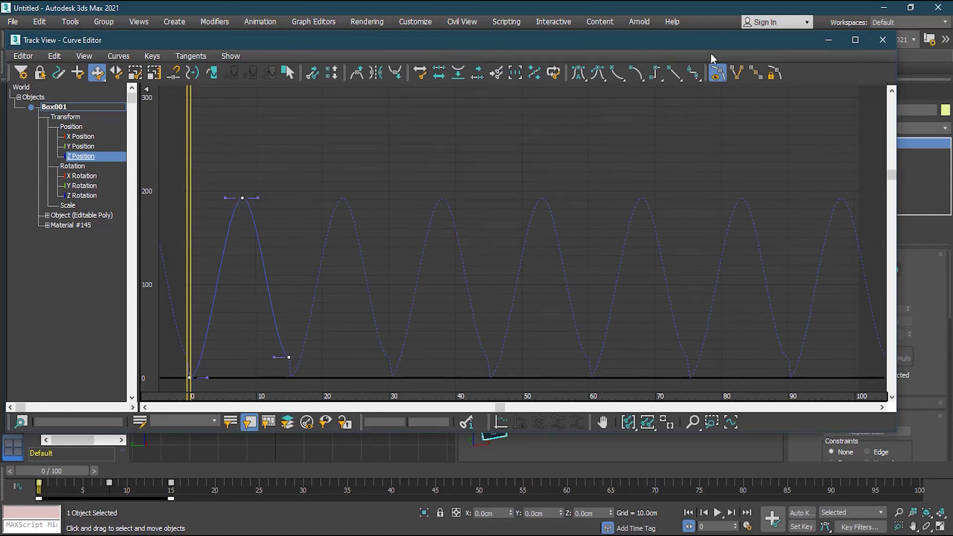
left_click_drag(656, 47, 0, 171)
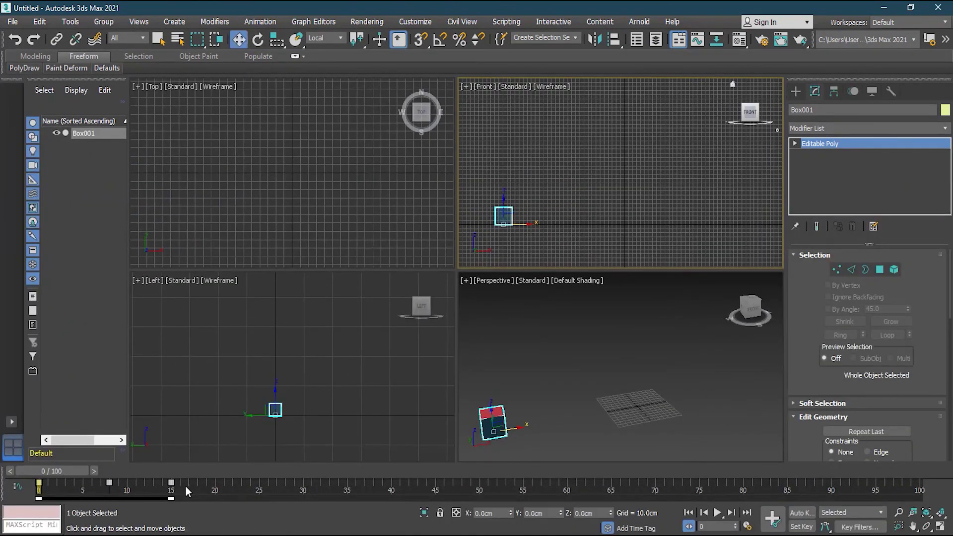
Step: Play the animation and scrub around frame 15 to examine the box's motion past its last key, ending at frame 0
left_click(717, 514)
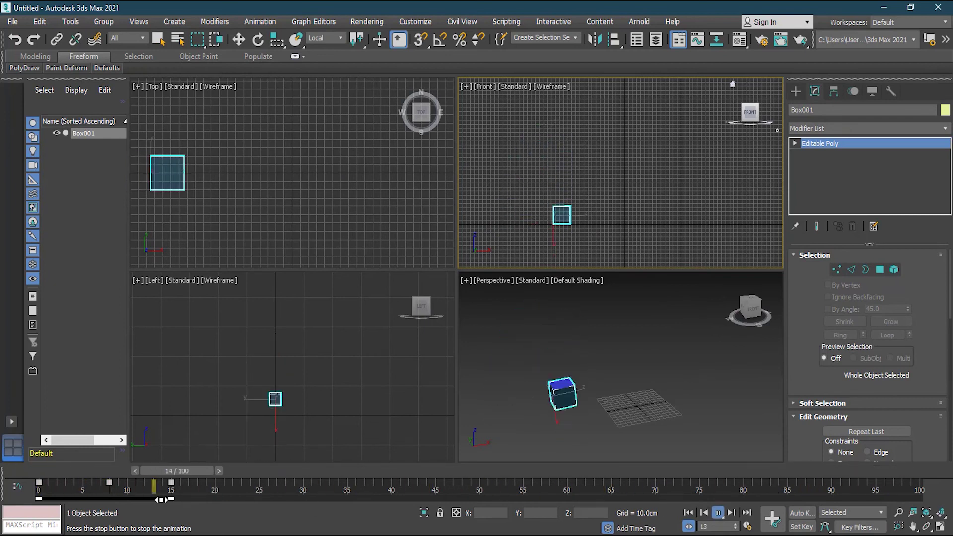
left_click_drag(234, 474, 144, 472)
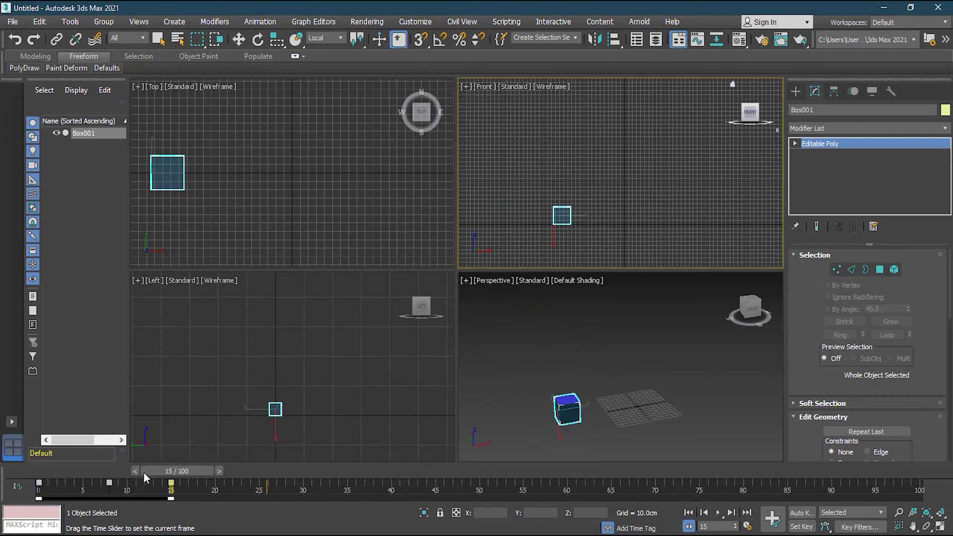
key("w")
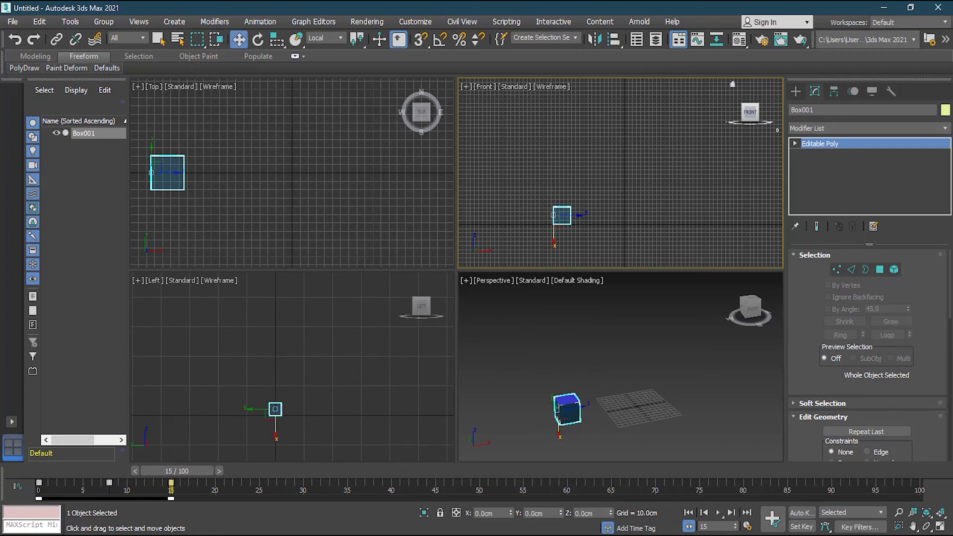
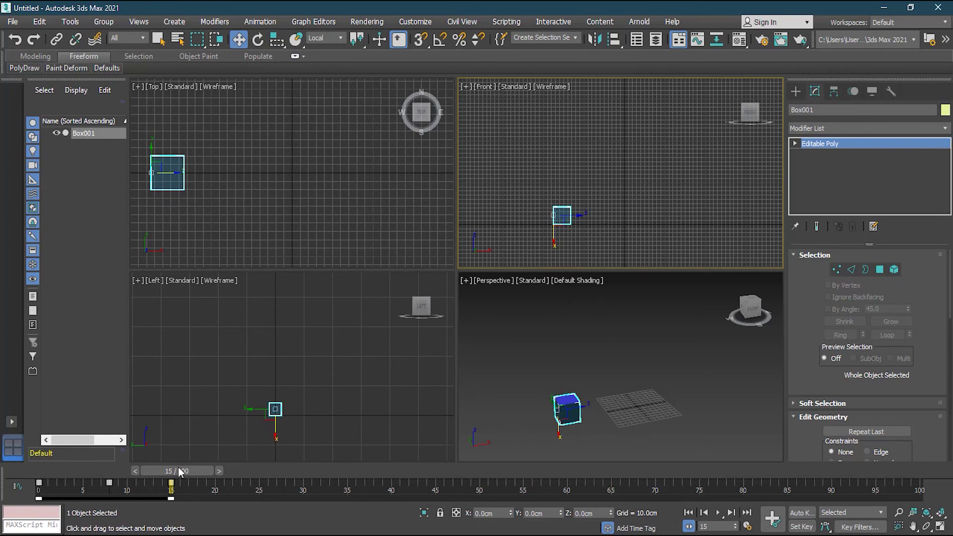
mouse_move(198, 468)
left_mouse_down()
mouse_move(15, 476)
mouse_move(200, 474)
left_mouse_up()
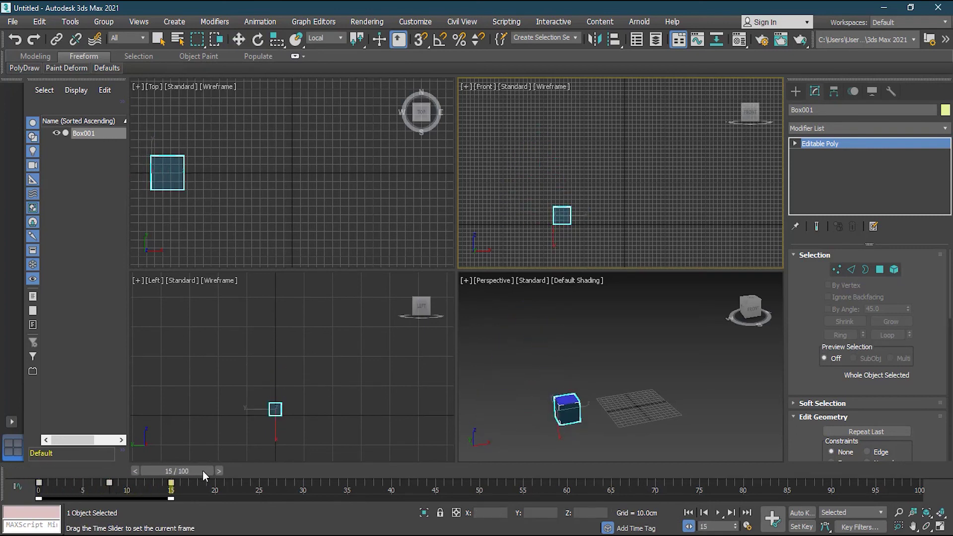
left_click_drag(202, 470, 2, 521)
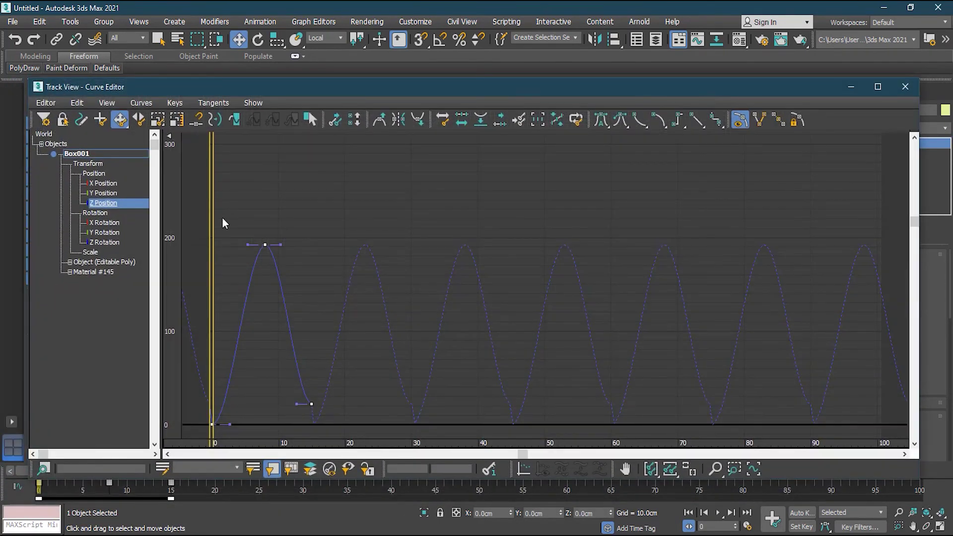
Step: Select all the box's X Position keys, apply the Cycle out-of-range type, and move the Curve Editor clear of the viewports
left_click(110, 185)
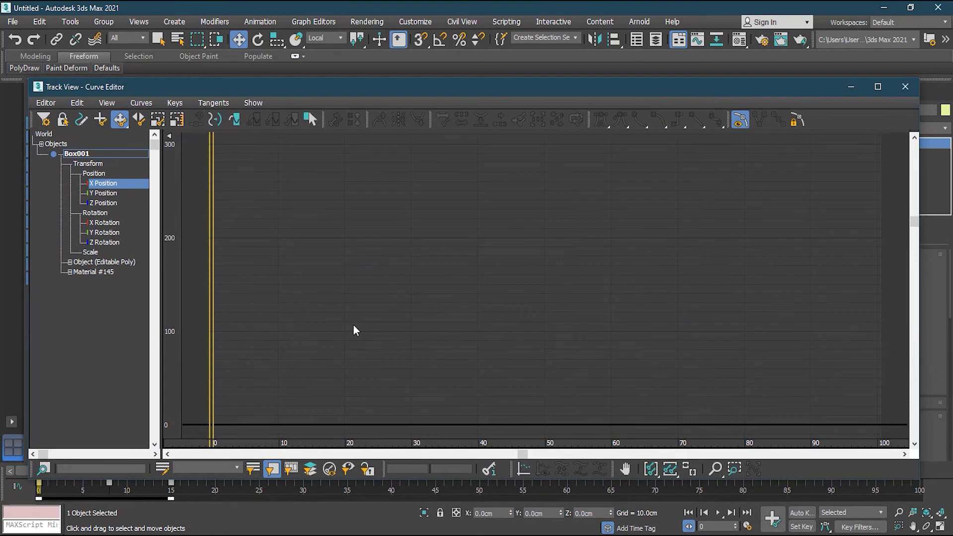
left_click_drag(915, 222, 915, 344)
left_click_drag(394, 208, 167, 403)
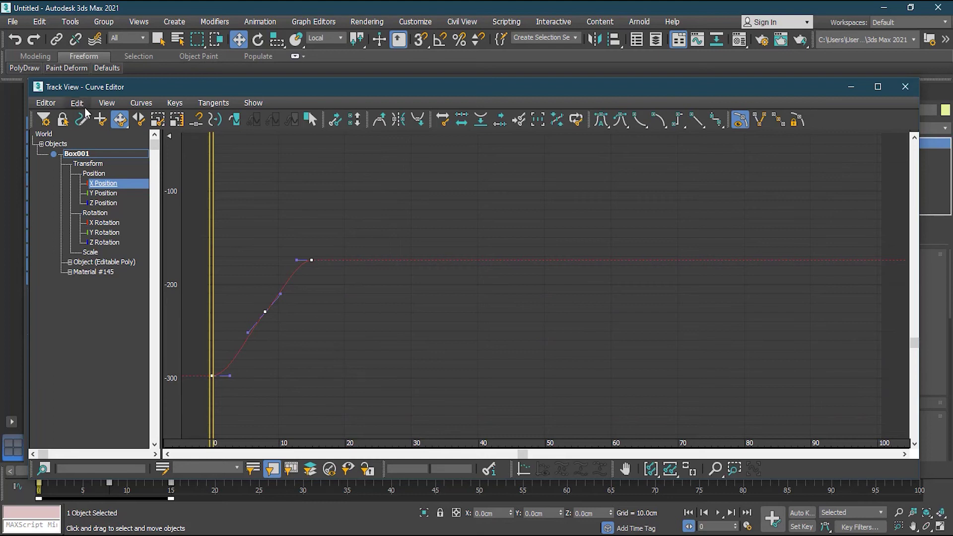
left_click(236, 121)
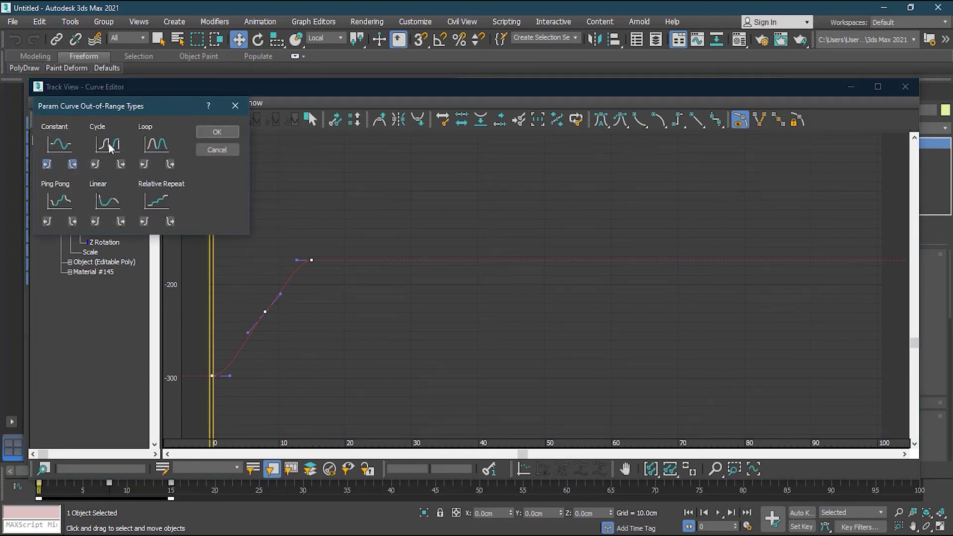
left_click(217, 133)
left_click_drag(710, 84, 0, 134)
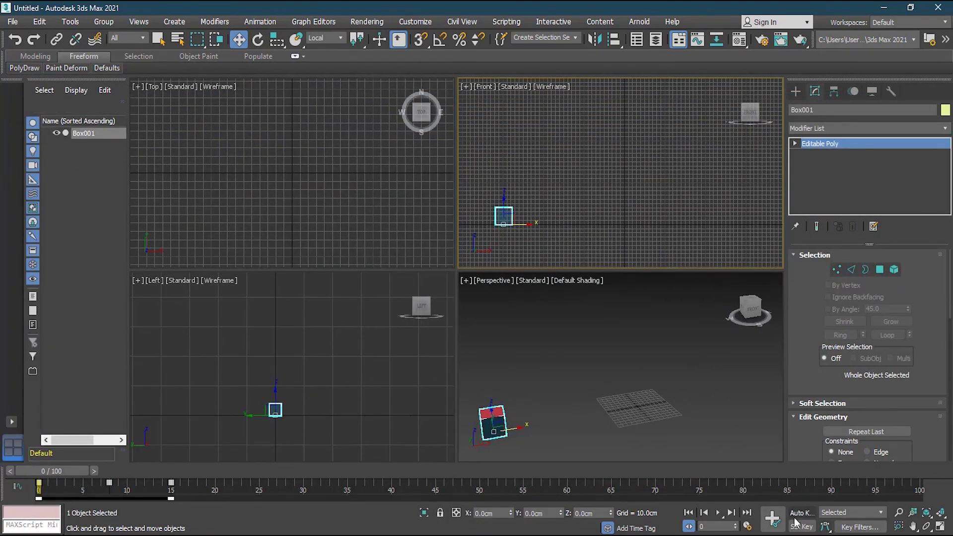
Step: Play and scrub the animation past frame 15 to examine the cycled X and Z motion, returning to frame 0
left_click(719, 513)
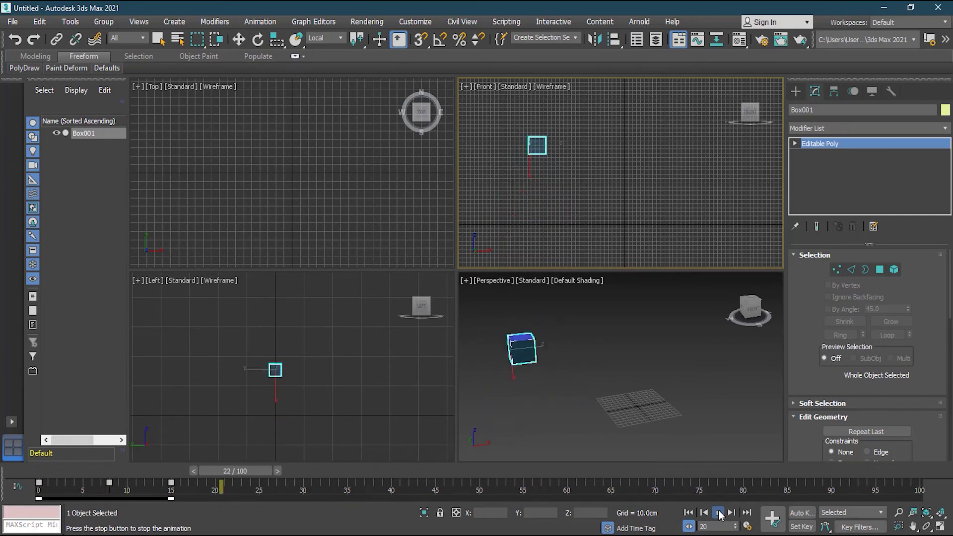
left_click(718, 513)
left_click_drag(243, 472, 173, 473)
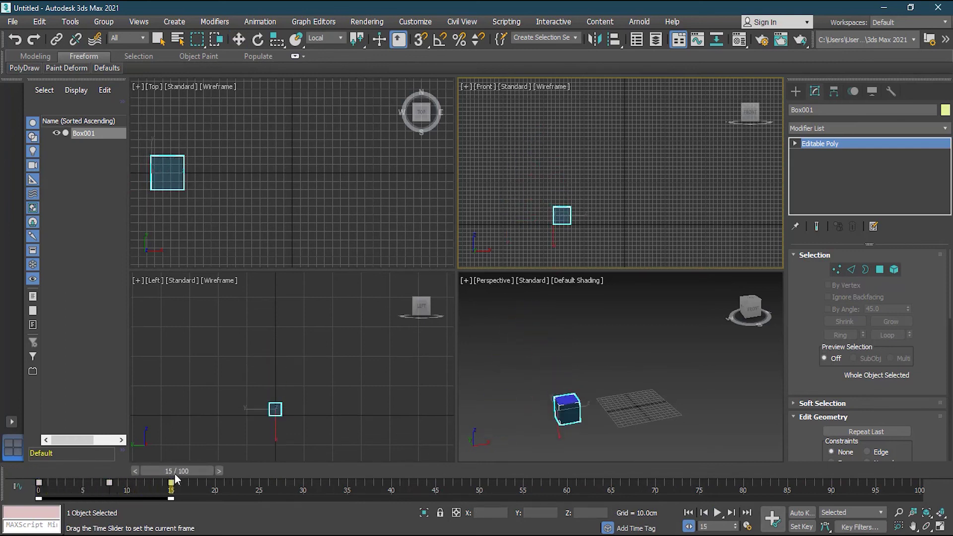
left_click_drag(175, 475, 300, 480)
key("w")
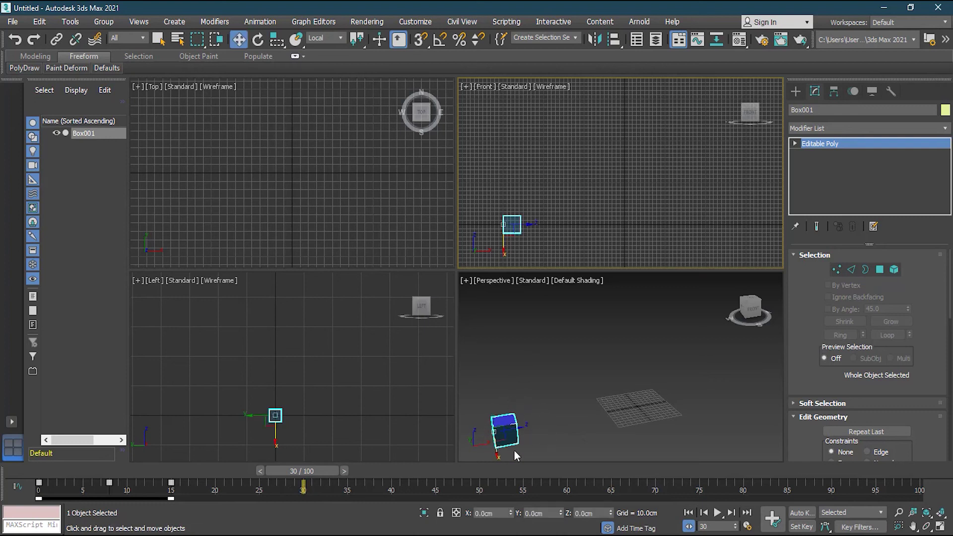
left_click_drag(322, 472, 689, 467)
left_click_drag(748, 465, 40, 470)
key("w")
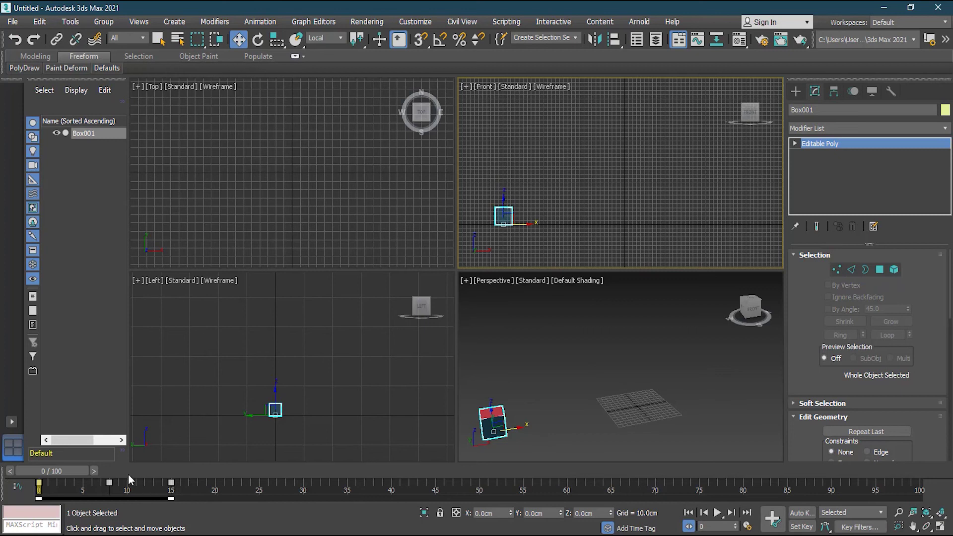
left_click_drag(72, 472, 40, 492)
Step: Bring the Curve Editor back, select all the Z Position keys, and apply the Loop out-of-range type
left_click_drag(1, 124, 600, 91)
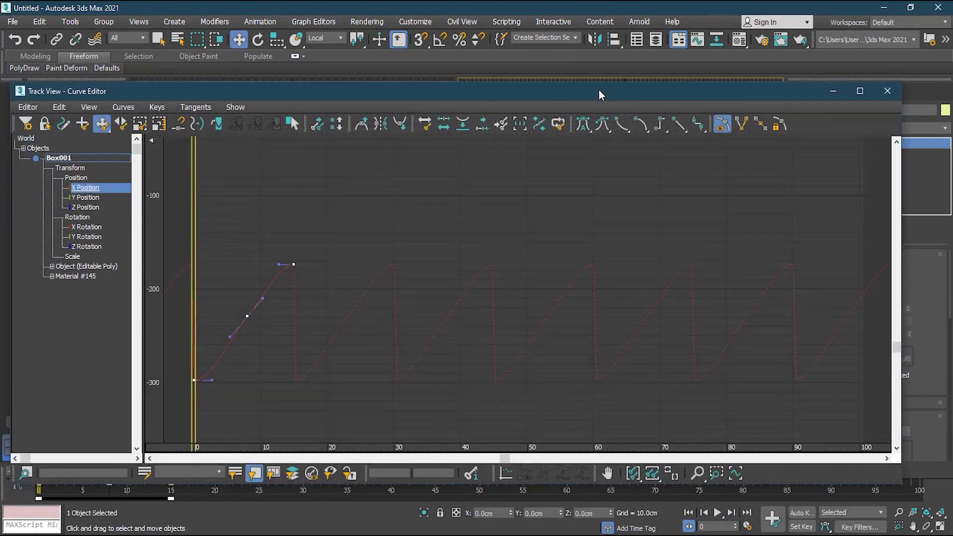
left_click(94, 208)
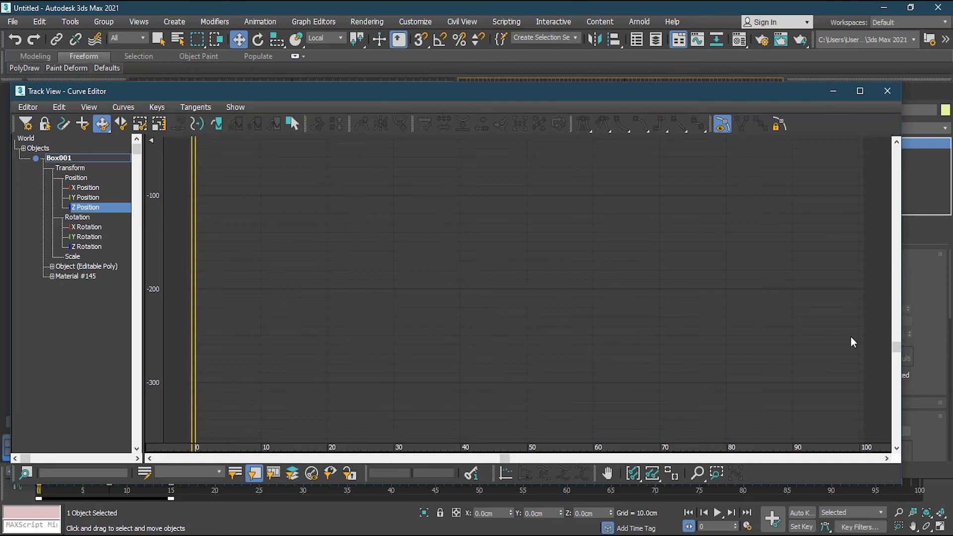
left_click_drag(897, 348, 897, 234)
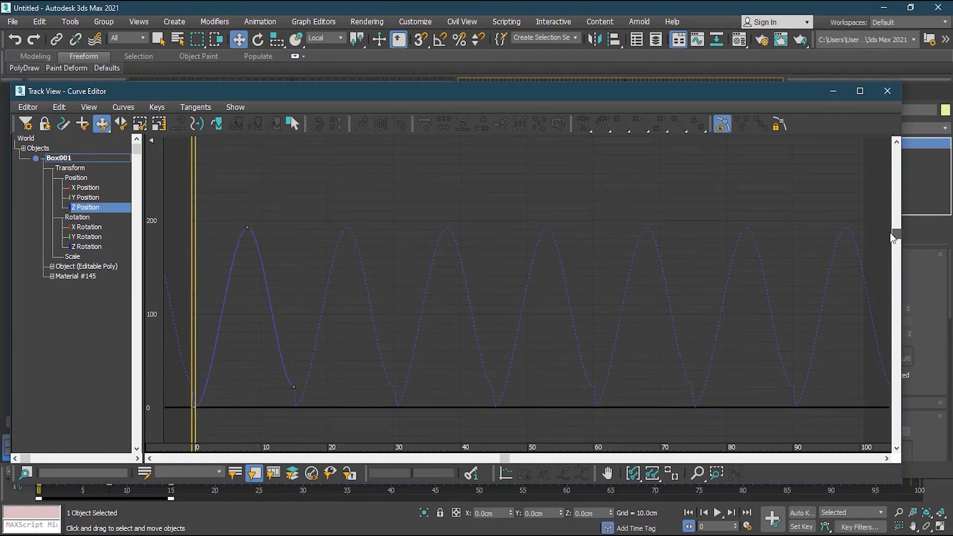
left_click_drag(118, 460, 142, 425)
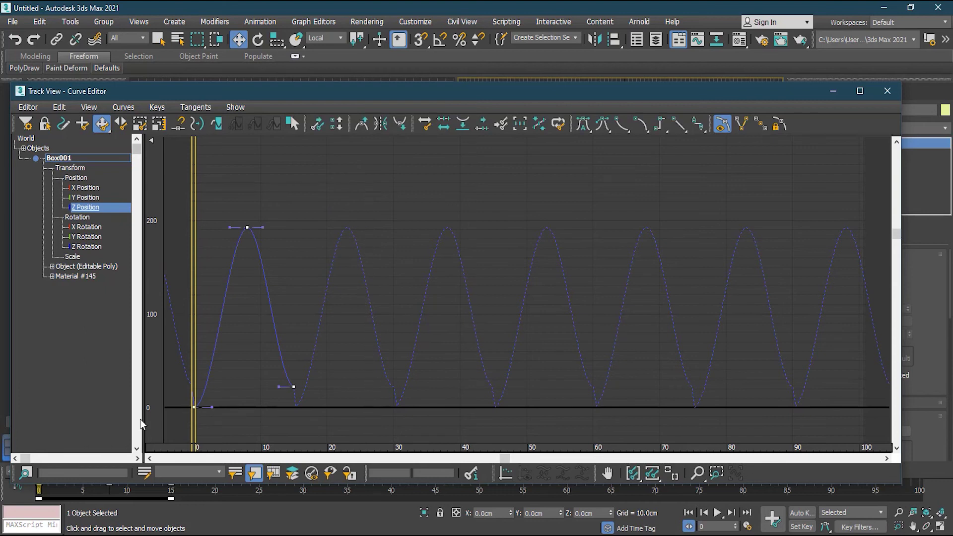
left_click(214, 123)
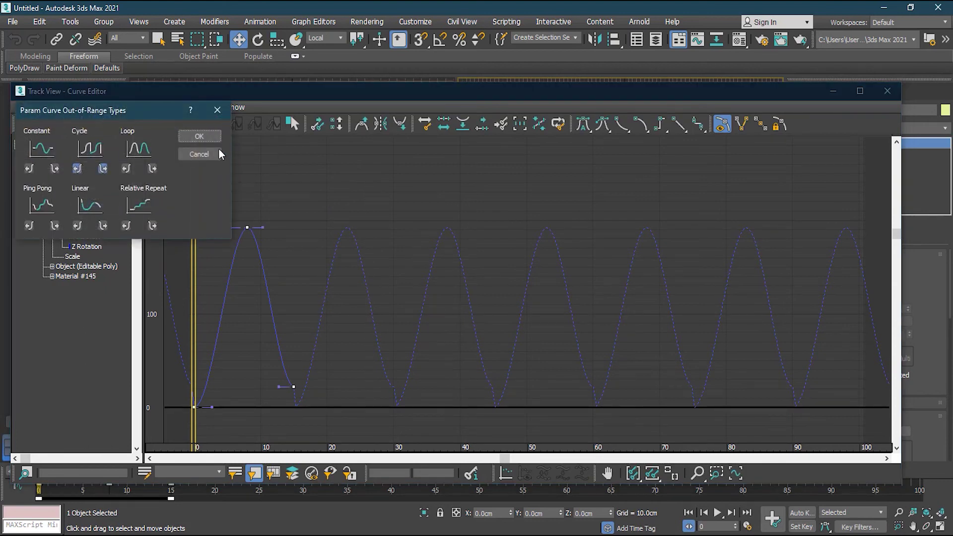
left_click(139, 151)
left_click(190, 136)
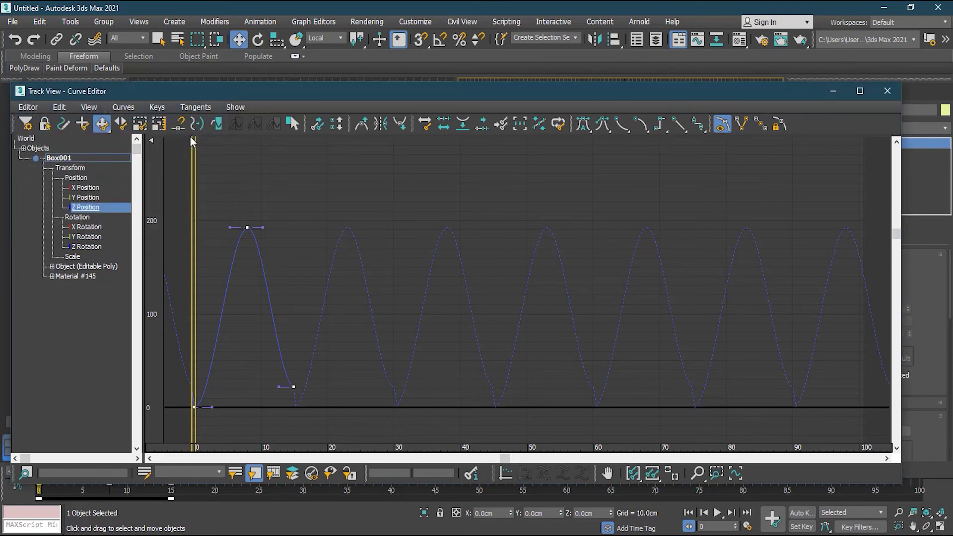
Step: Select all the X Position keys and apply the Loop out-of-range type to the curve
left_click(89, 189)
left_click_drag(899, 238, 909, 363)
left_click_drag(159, 368, 159, 368)
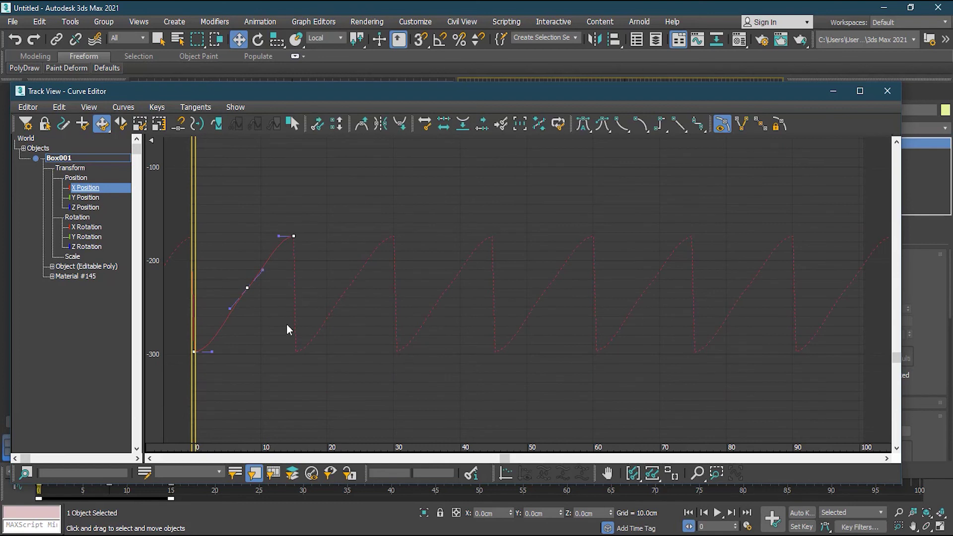
left_click(214, 123)
left_click(139, 150)
left_click(208, 137)
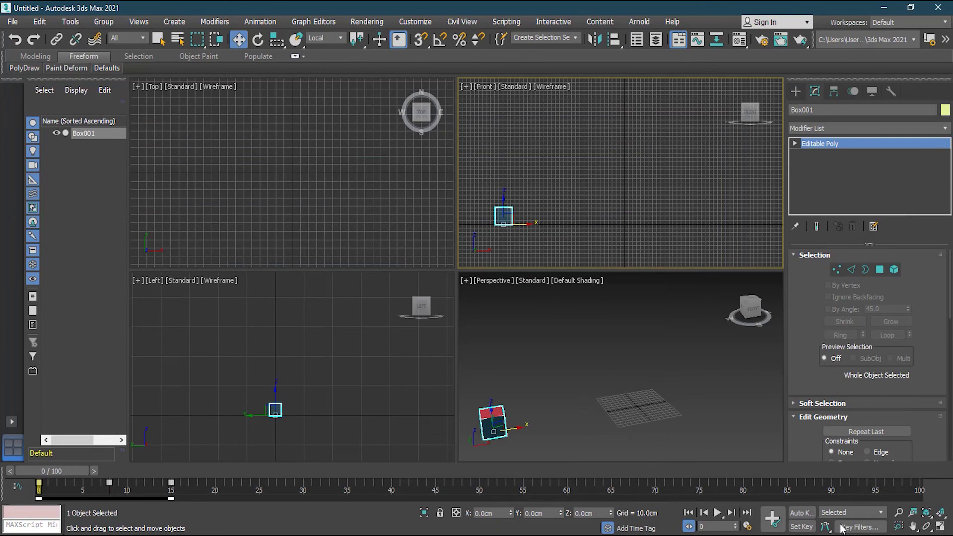
Step: Deselect the box and play the animation to examine its motion with both position curves looping
left_click(672, 427)
left_click(716, 514)
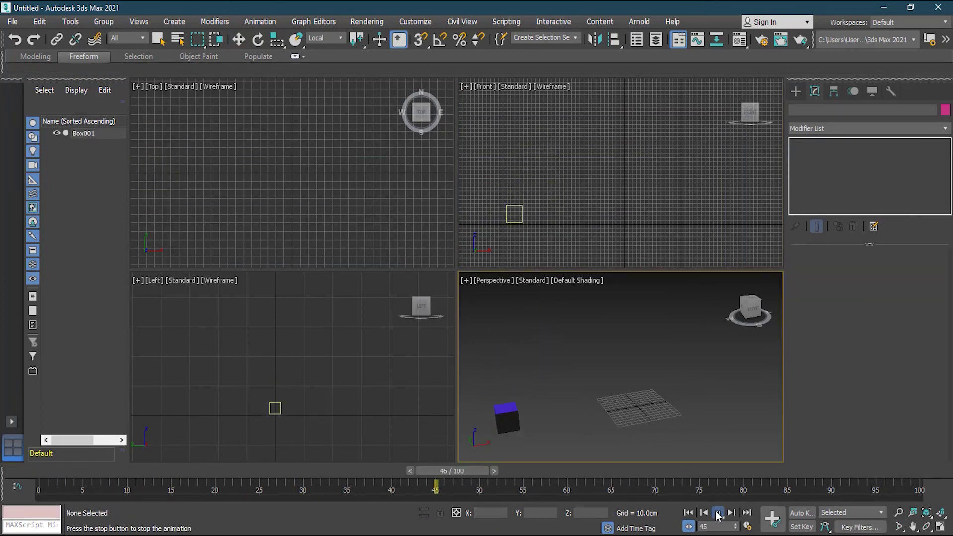
left_click(717, 513)
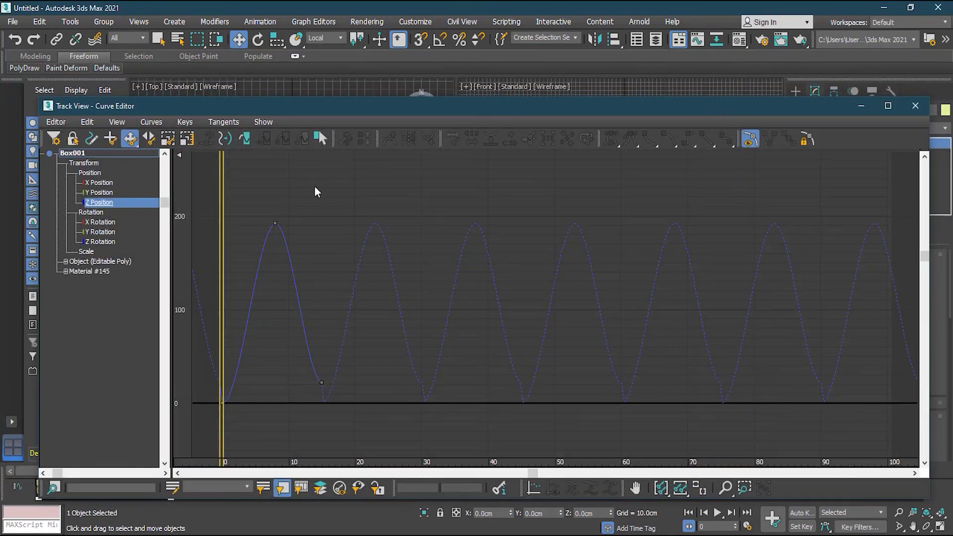
Step: Select all the Z Position keys and reset the curve's out-of-range type to Constant
left_click_drag(195, 415, 194, 418)
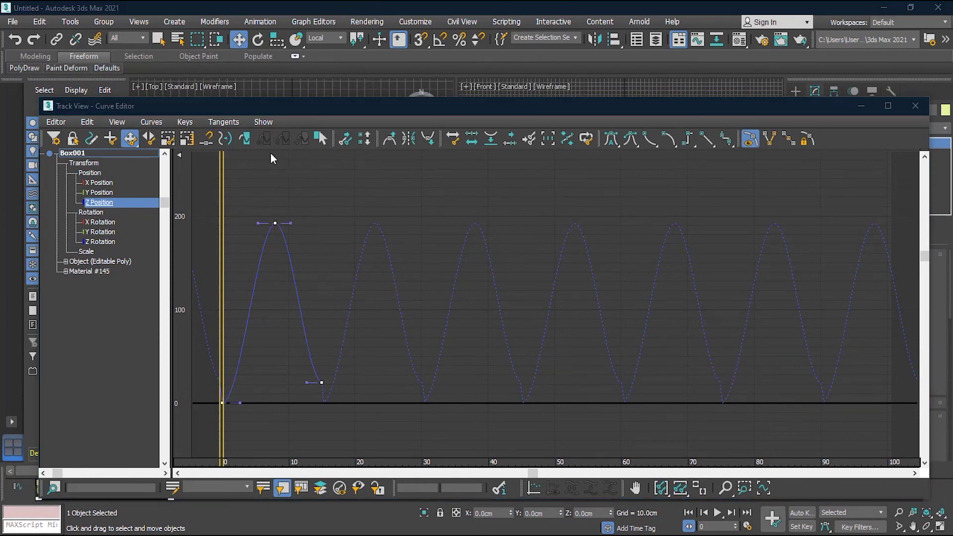
left_click(244, 139)
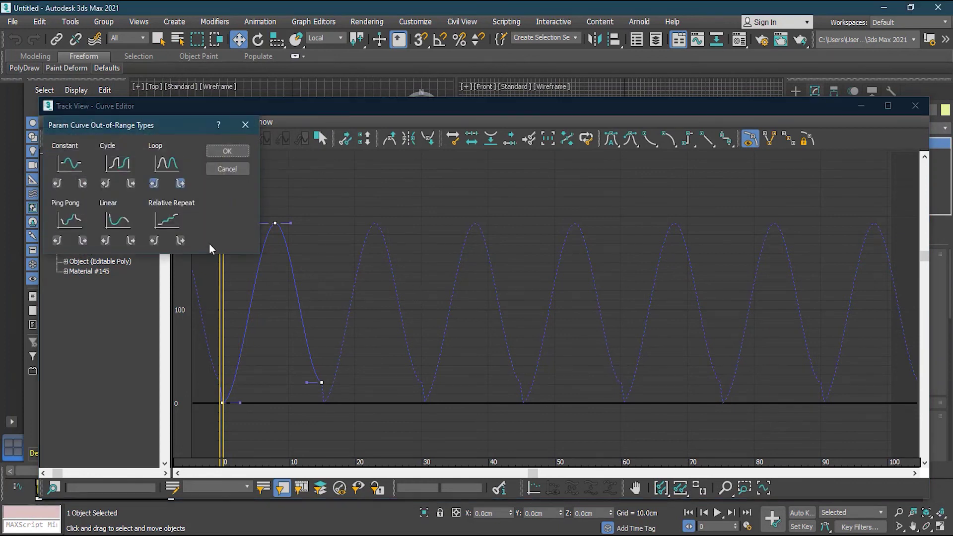
left_click(240, 154)
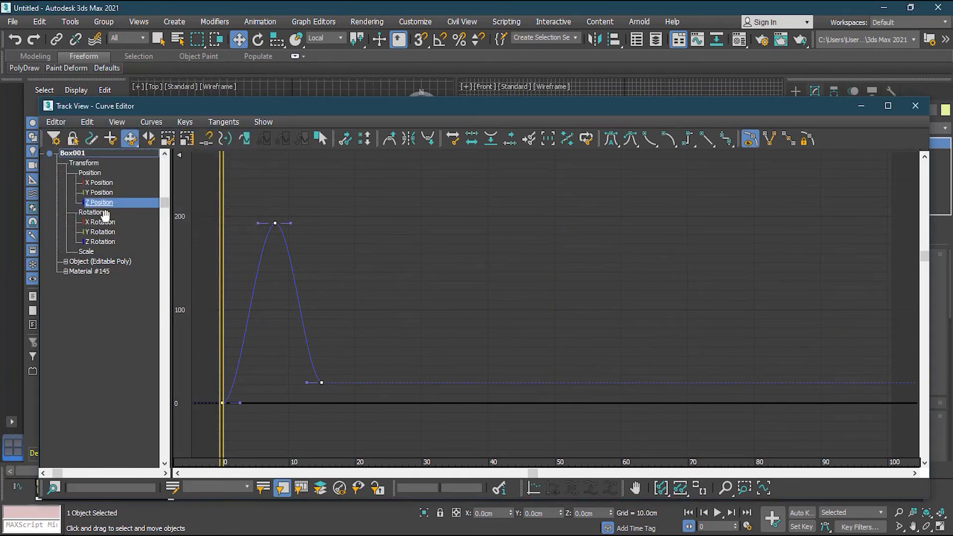
Step: Select all the X Position keys and reset the curve's out-of-range type to Constant
left_click(99, 183)
left_click_drag(926, 257, 926, 376)
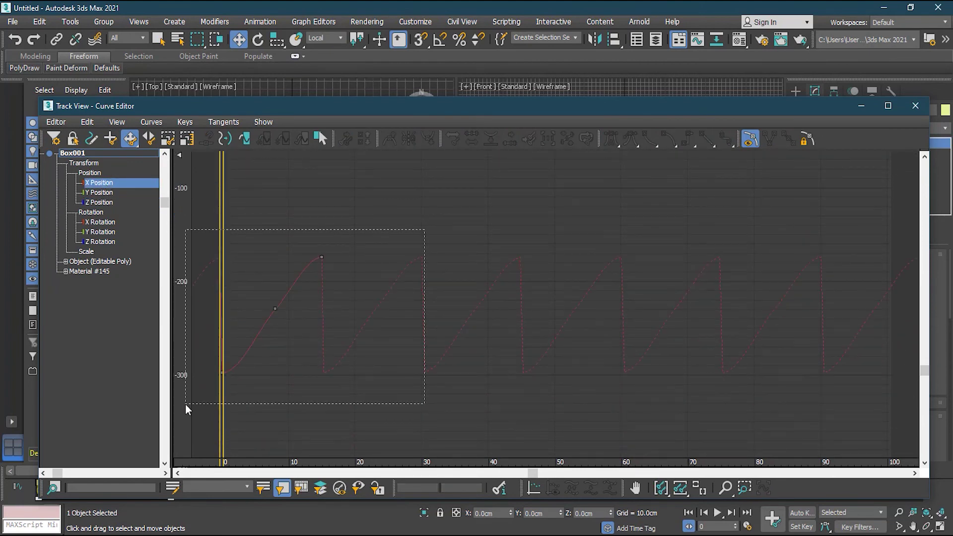
left_click_drag(185, 404, 187, 404)
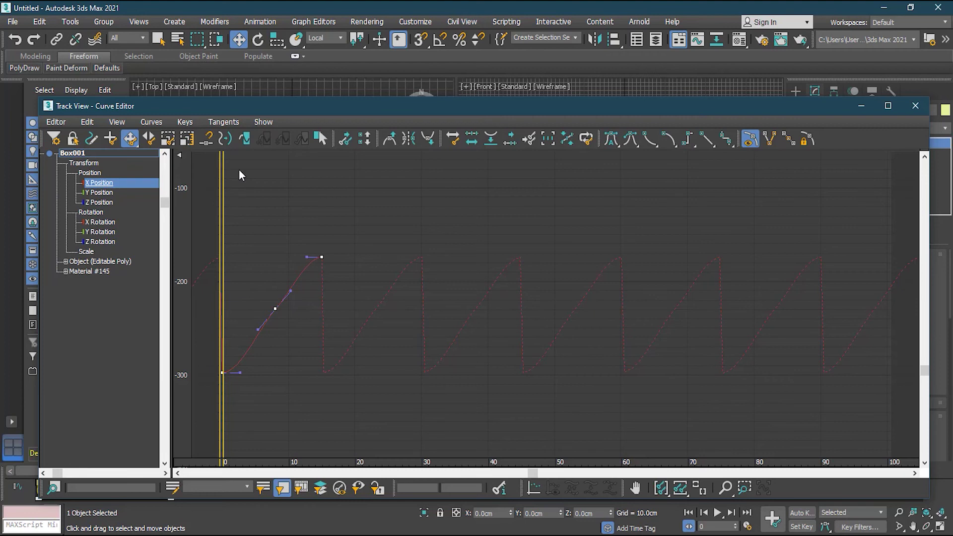
left_click(225, 139)
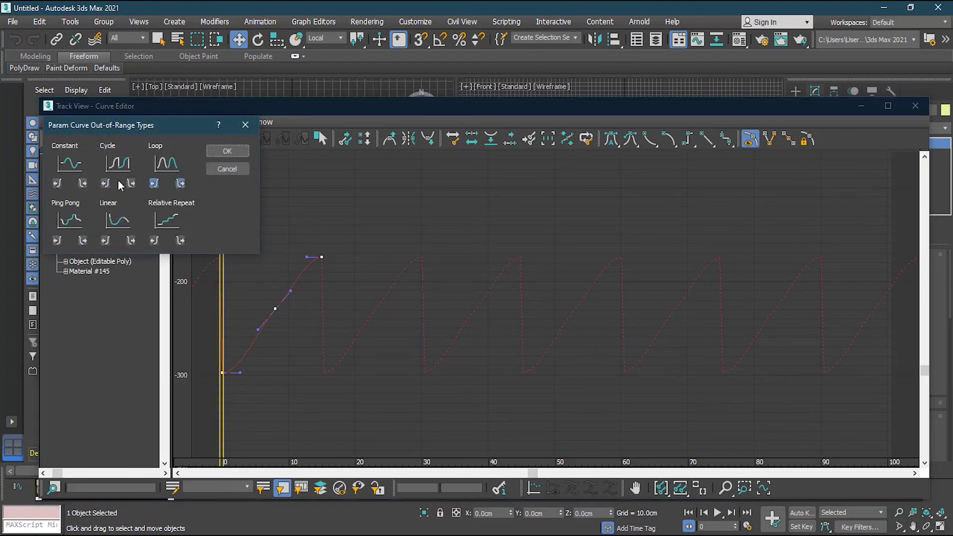
left_click(227, 151)
Step: Return to the Z Position curve, select all its keys, and apply the Loop out-of-range type
left_click(105, 201)
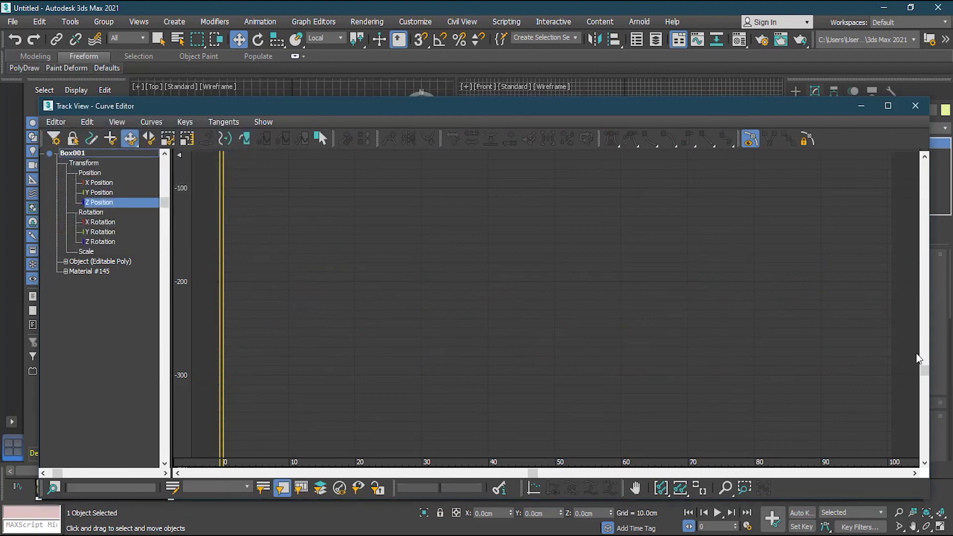
left_click_drag(925, 373, 906, 249)
left_click_drag(356, 189, 202, 443)
left_click_drag(367, 216, 196, 455)
left_click(247, 141)
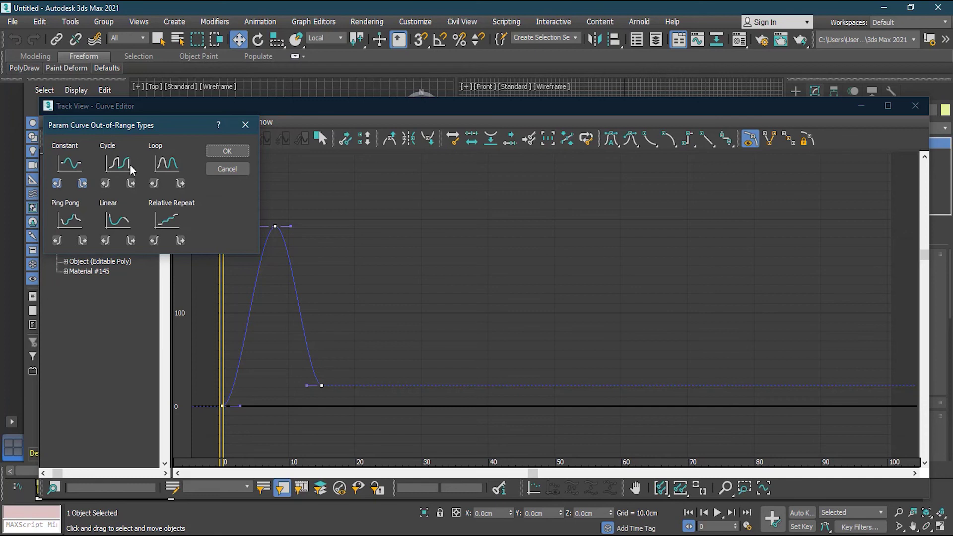
left_click(171, 166)
left_click(228, 152)
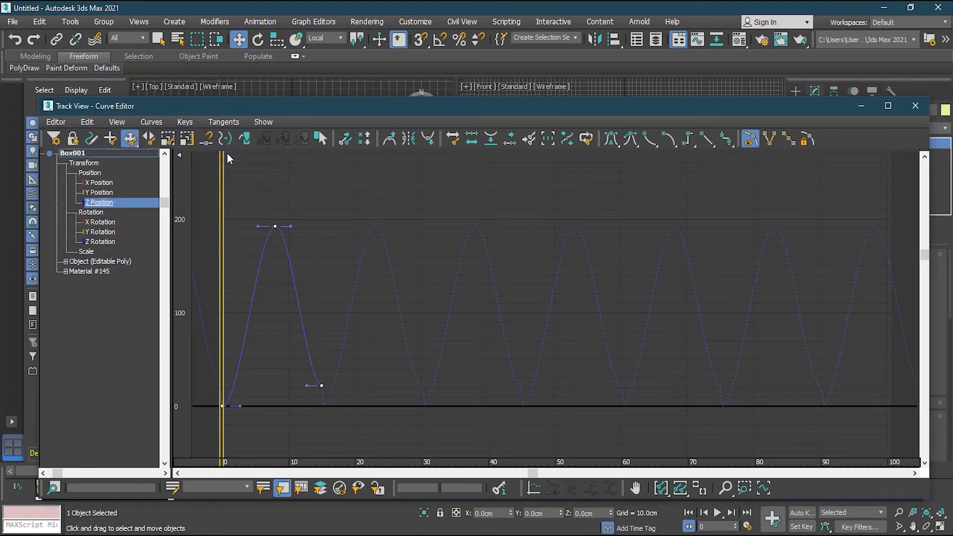
Step: Select all the X Position keys, apply the Loop out-of-range type, and close the Curve Editor
left_click(108, 184)
left_click_drag(925, 255, 919, 394)
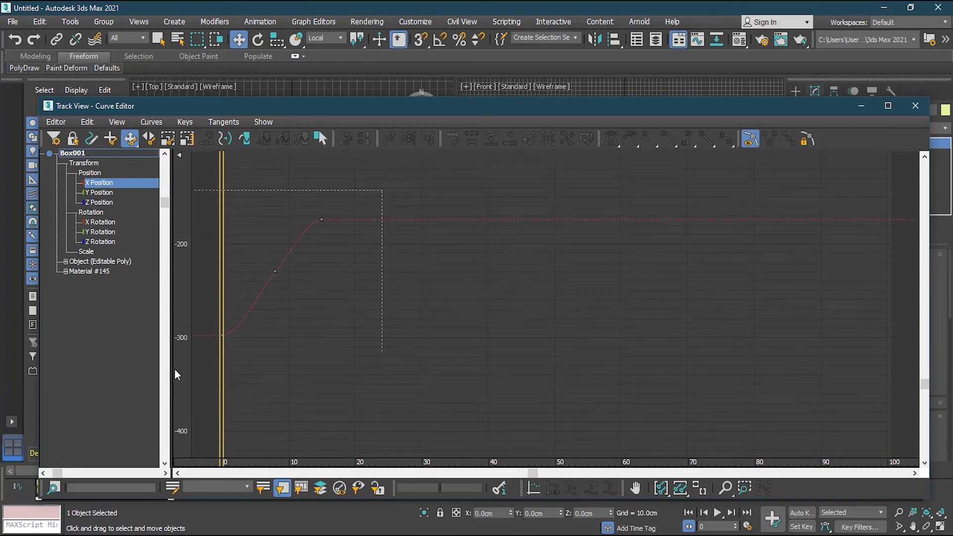
left_click_drag(174, 370, 174, 370)
left_click(243, 141)
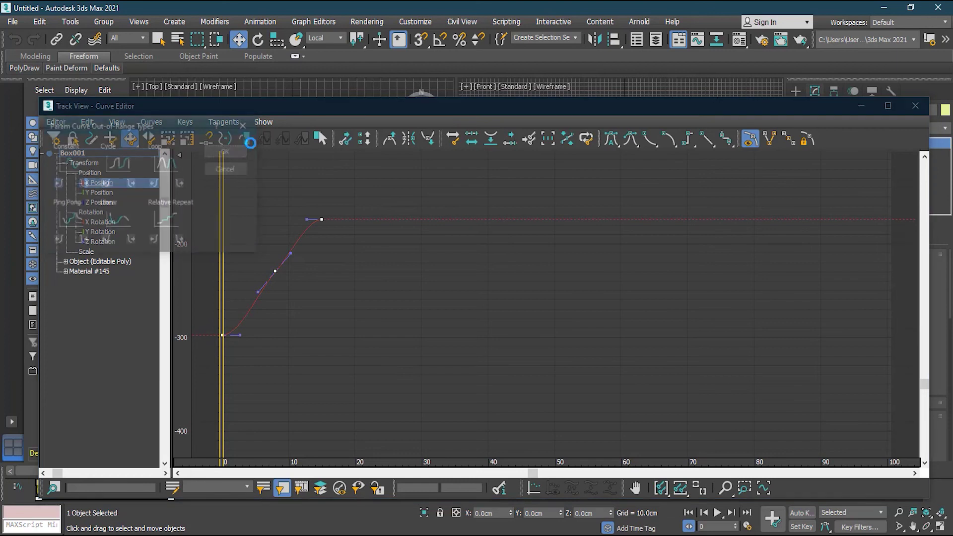
left_click(227, 151)
left_click_drag(771, 110, 0, 171)
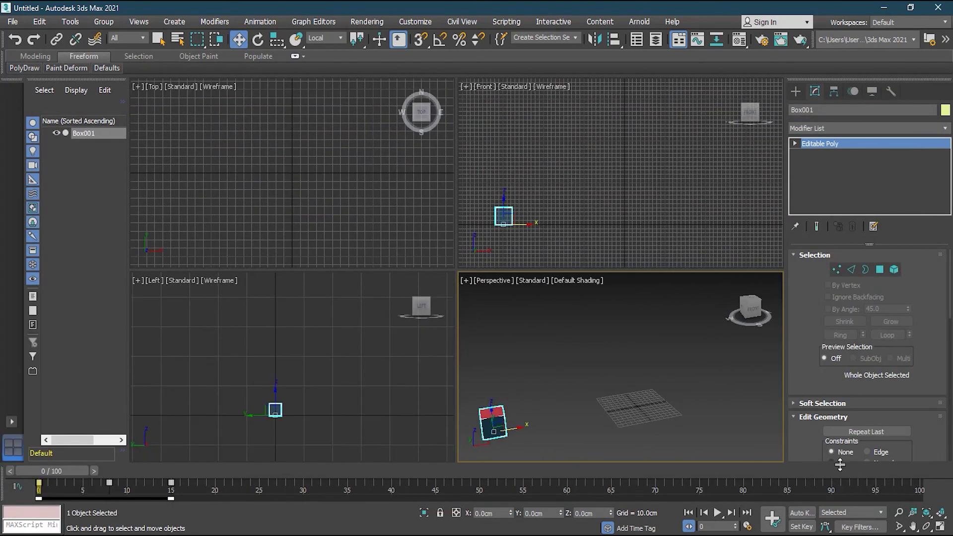
Step: Play and scrub the animation to examine the box's looping motion, ending back at frame 0
left_click(717, 512)
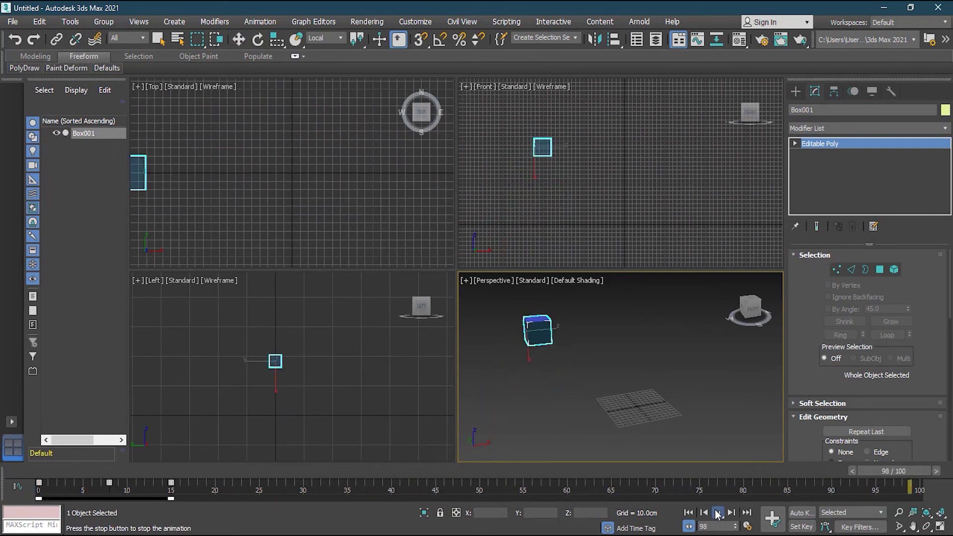
left_click_drag(350, 471, 911, 490)
left_click_drag(686, 499, 49, 533)
key("w")
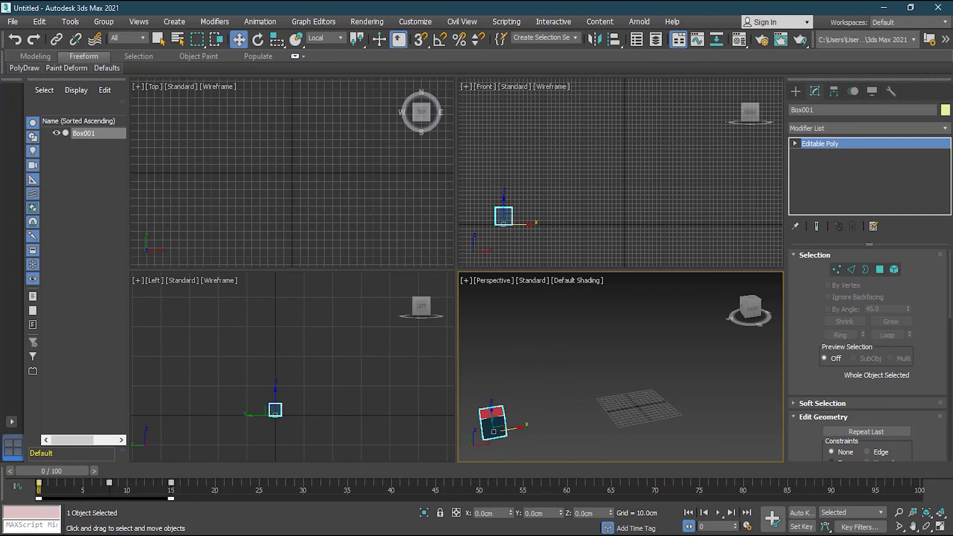
Step: Open the Curve Editor on the Z Position curve, select all its keys, and apply the Ping Pong out-of-range type
left_click(208, 486)
left_click_drag(1, 127, 419, 90)
left_click(145, 185)
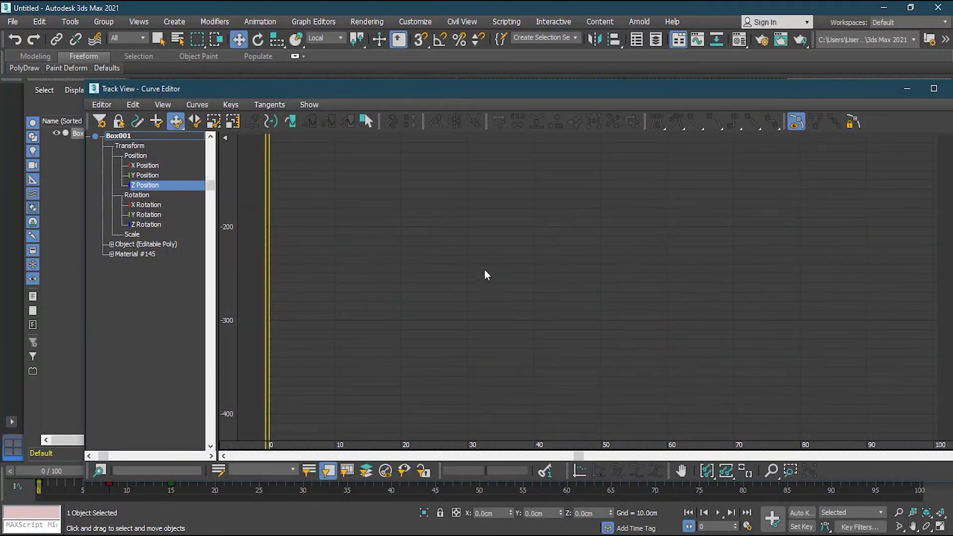
left_click_drag(592, 89, 538, 112)
left_click_drag(919, 386, 920, 262)
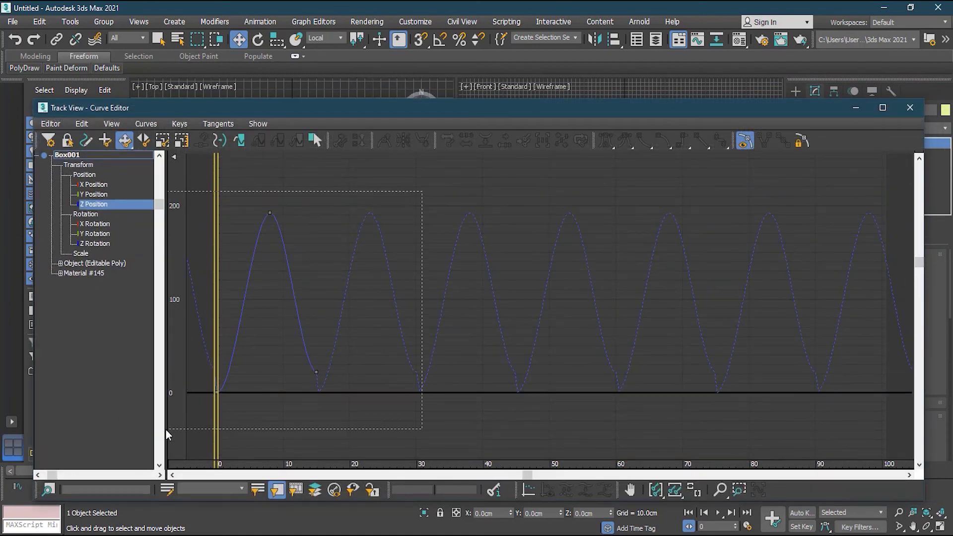
left_click_drag(166, 432, 168, 429)
left_click(242, 139)
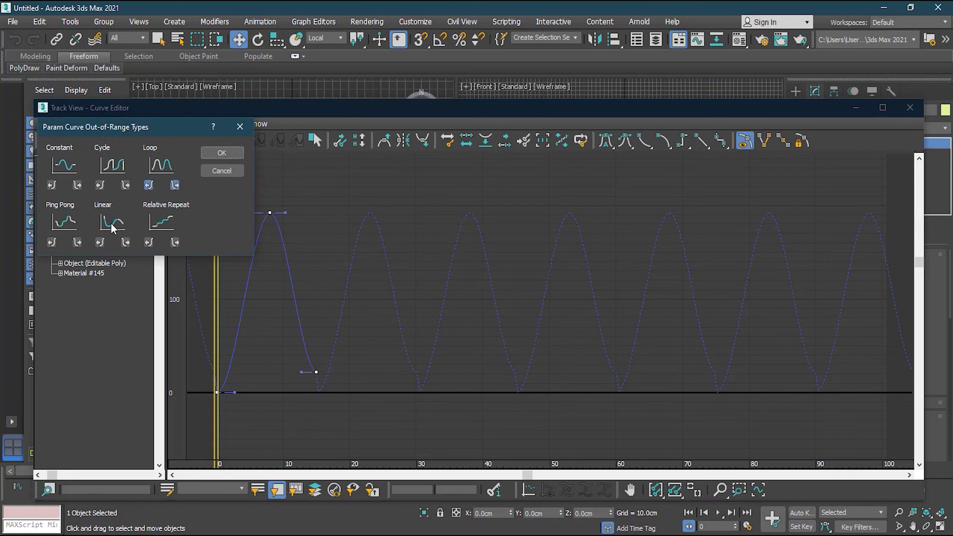
left_click(66, 224)
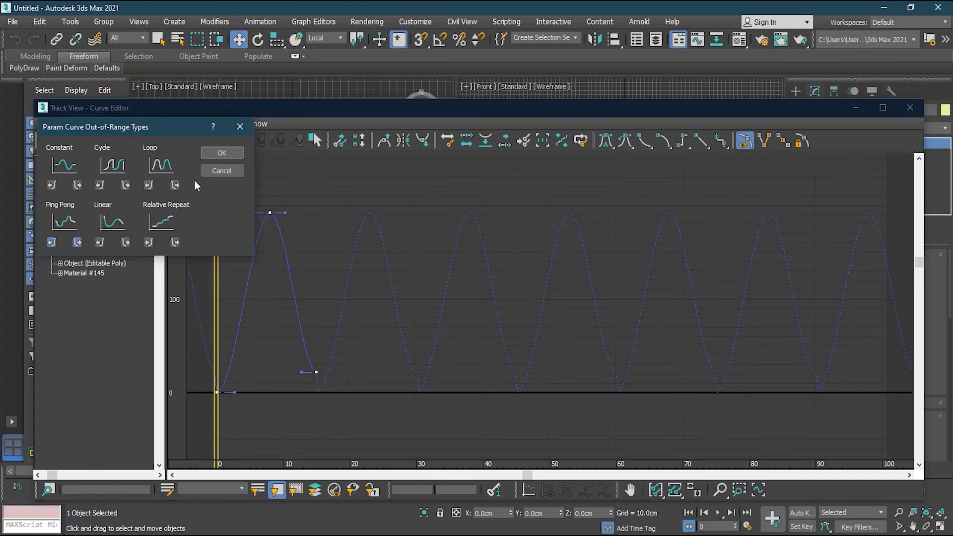
left_click(211, 154)
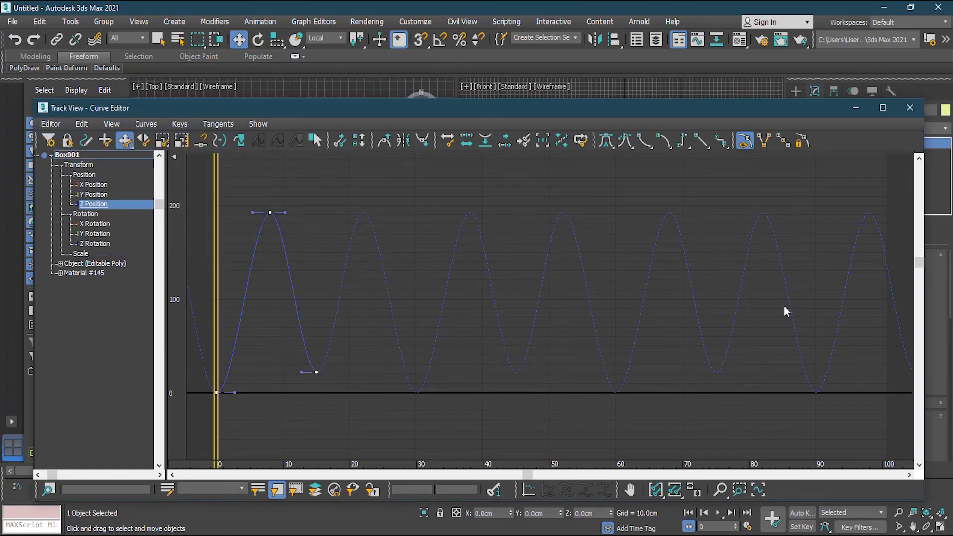
Step: Select all the X Position keys and apply the Ping Pong out-of-range type
left_click(103, 185)
left_click_drag(920, 262, 919, 376)
left_click_drag(248, 353, 200, 390)
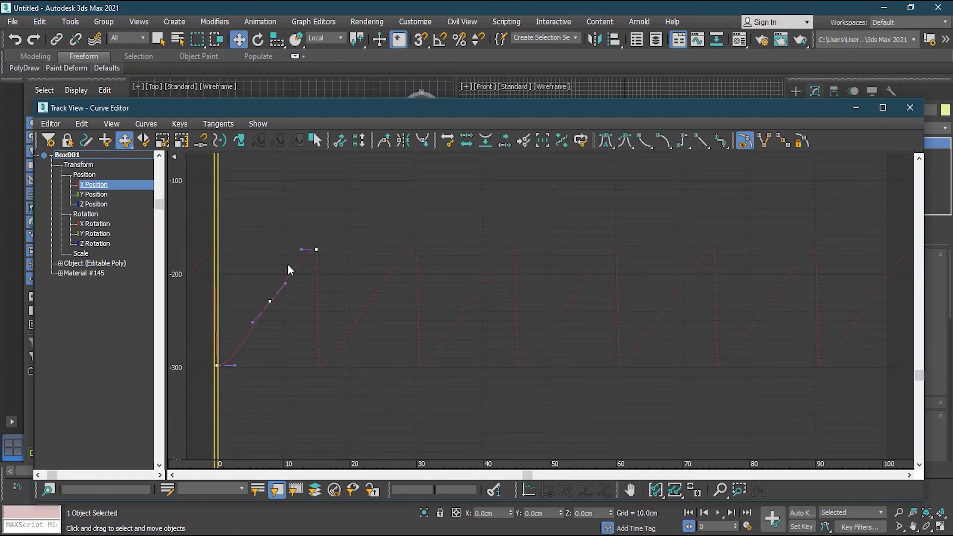
left_click(238, 140)
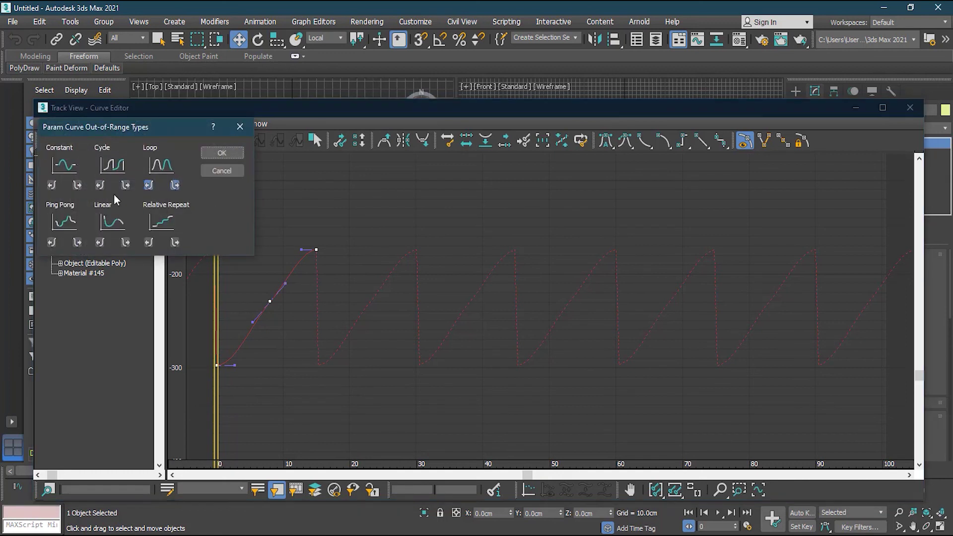
left_click(239, 154)
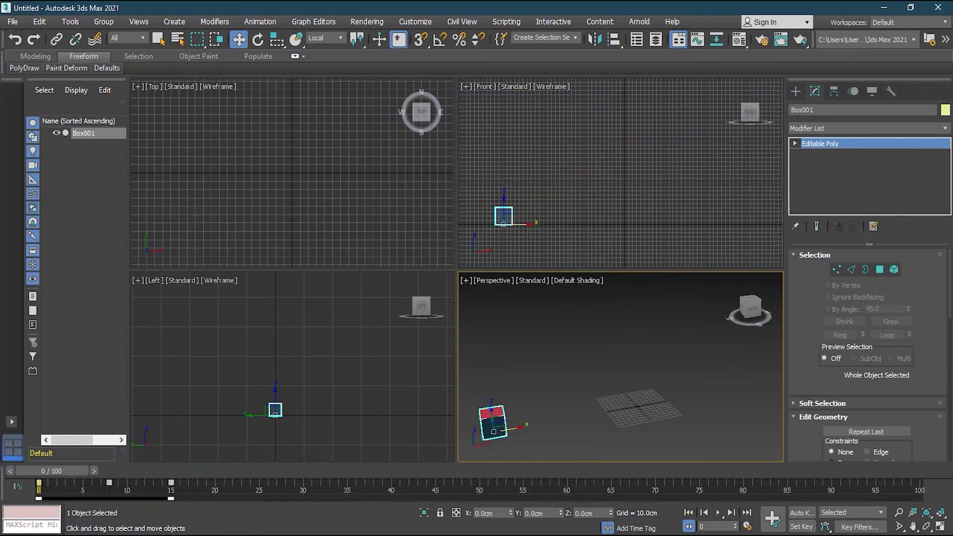
Step: Scrub through the timeline to examine the box's back-and-forth motion, ending back at frame 0
left_click_drag(66, 474, 210, 489)
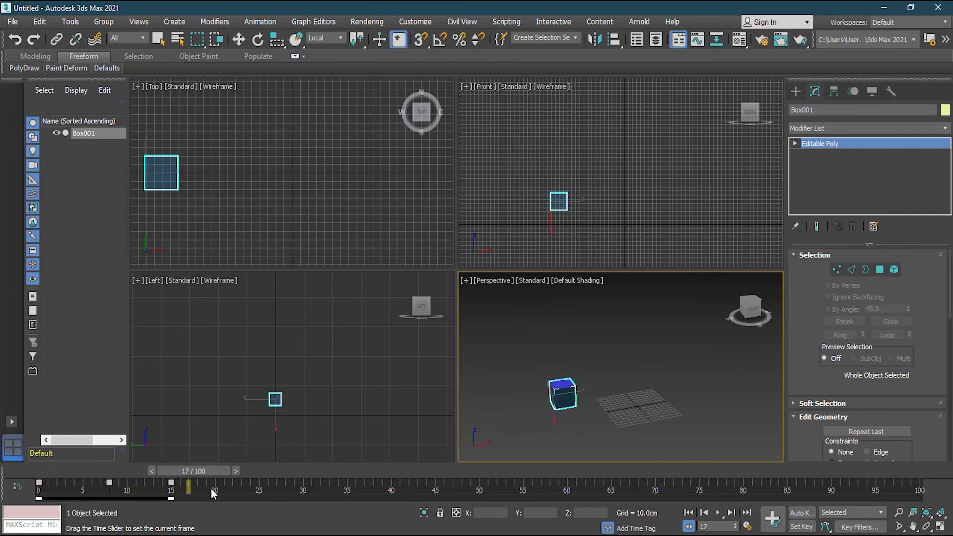
key("w")
left_click_drag(202, 480, 777, 471)
left_click_drag(726, 477, 421, 488)
key("w")
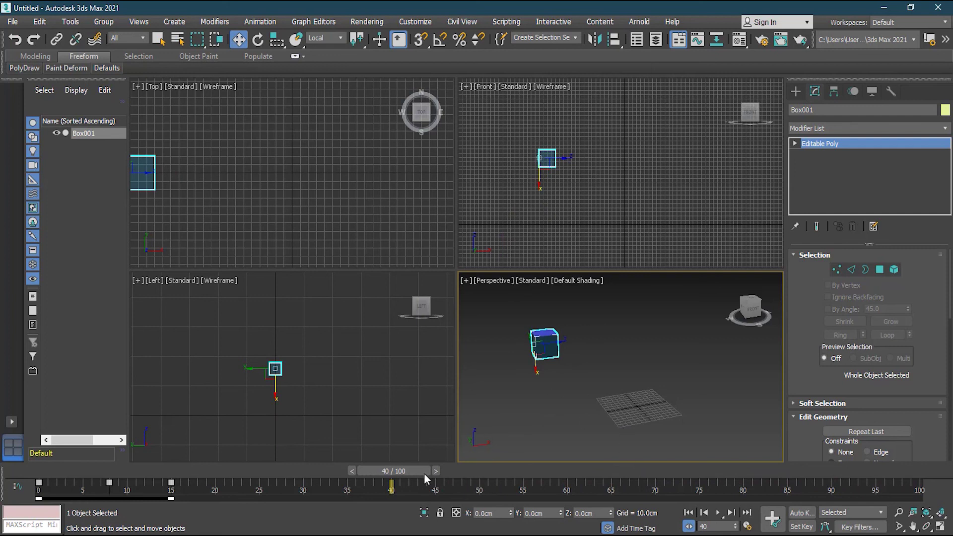
left_click_drag(401, 471, 50, 478)
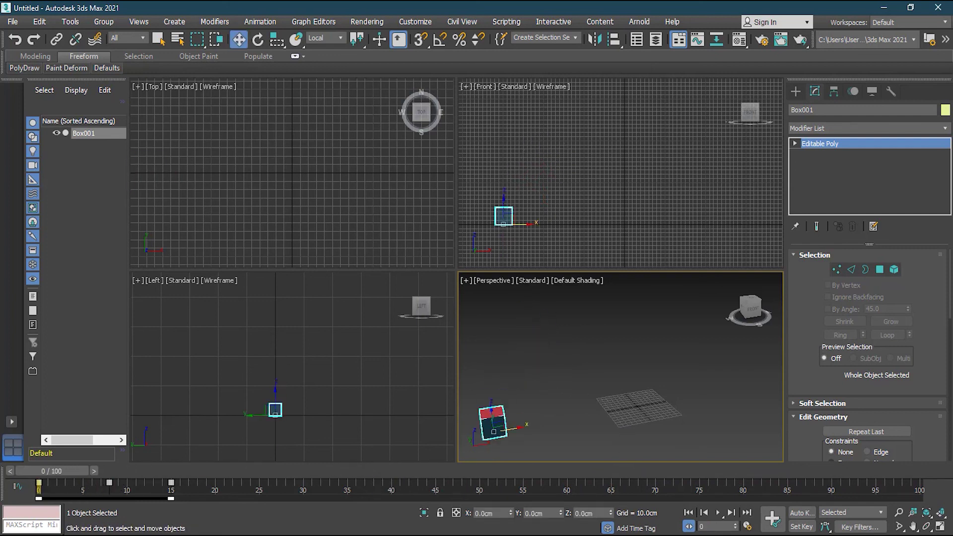
Step: Reopen the Curve Editor, select all the Z Position keys, and apply the Linear out-of-range type
left_click_drag(1, 117, 695, 94)
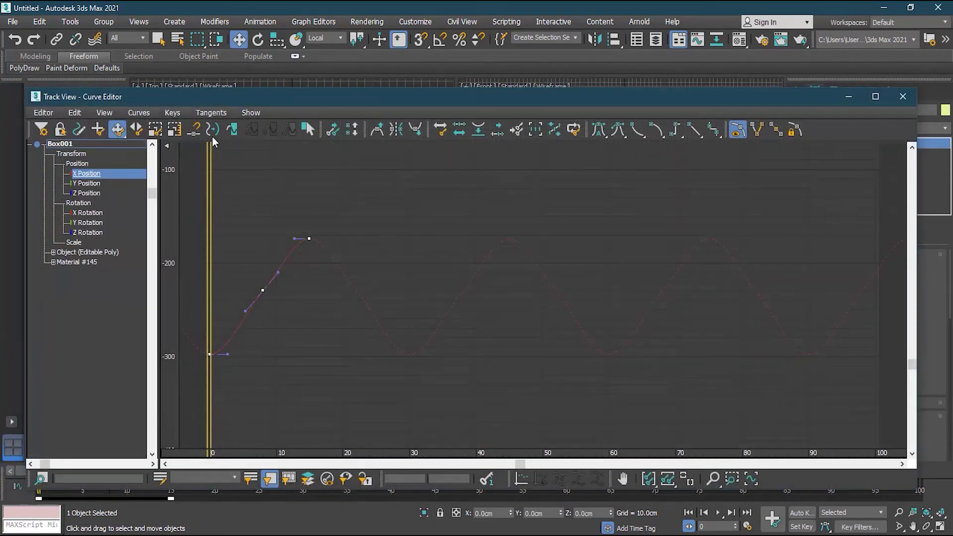
left_click(88, 194)
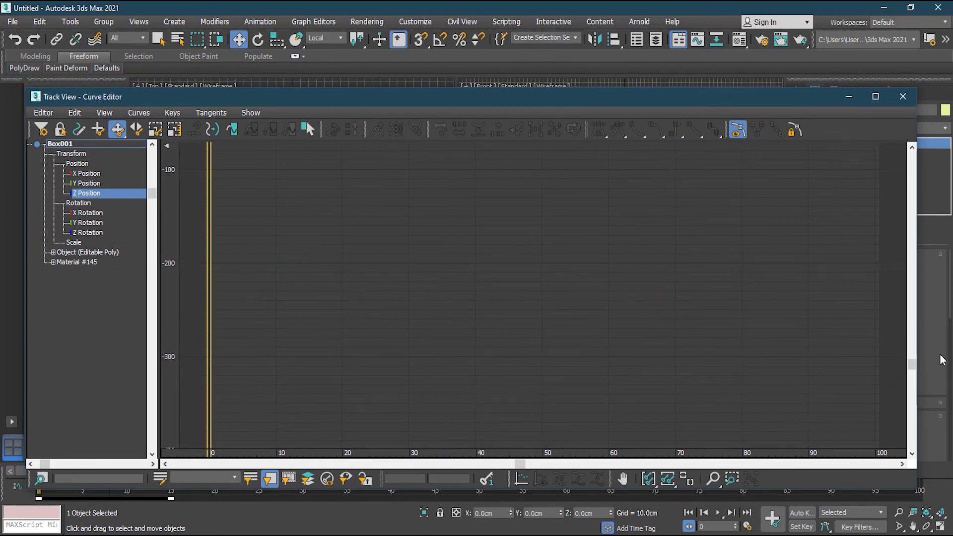
left_click_drag(912, 364, 909, 226)
left_click_drag(448, 161, 148, 402)
left_click(231, 130)
left_click(113, 214)
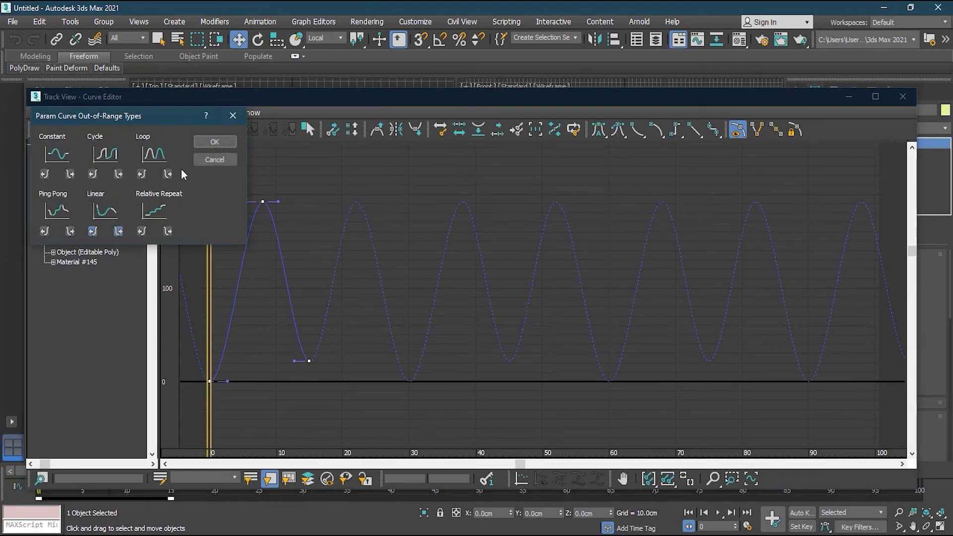
left_click(213, 144)
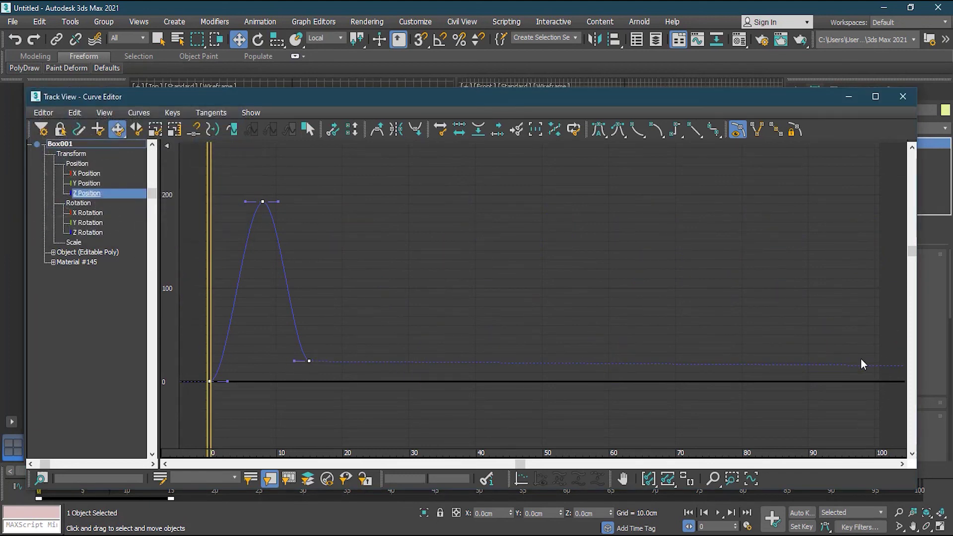
Step: Change the Z Position curve's out-of-range type to Relative Repeat
left_click(231, 130)
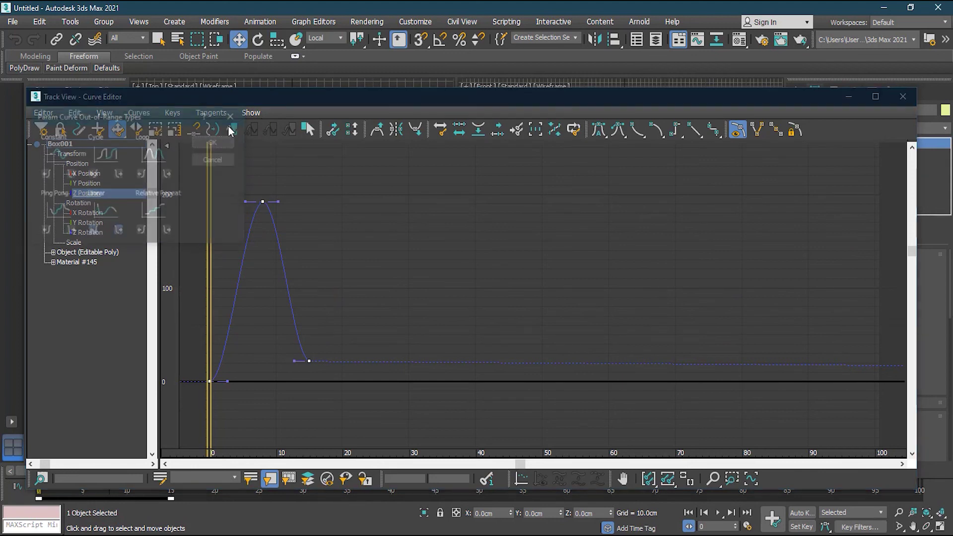
left_click(154, 212)
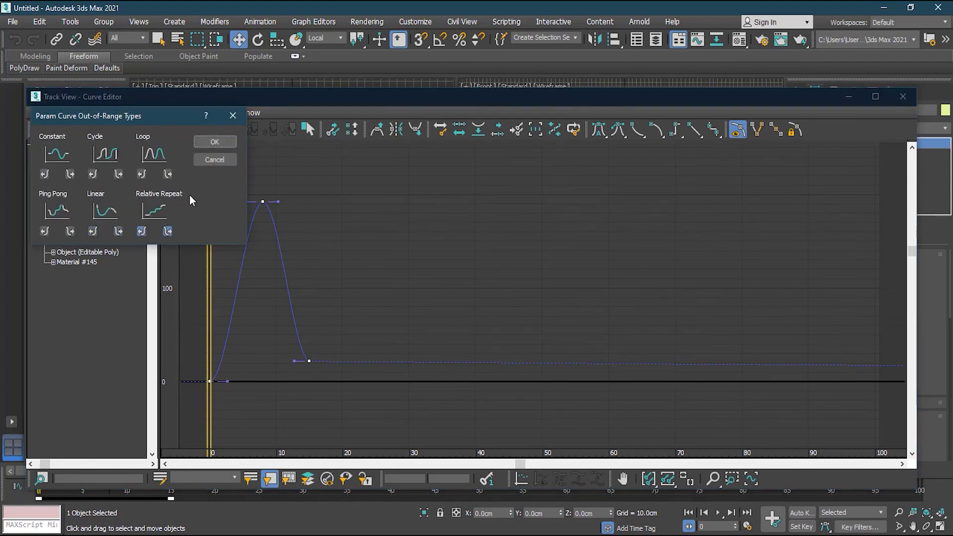
left_click(207, 145)
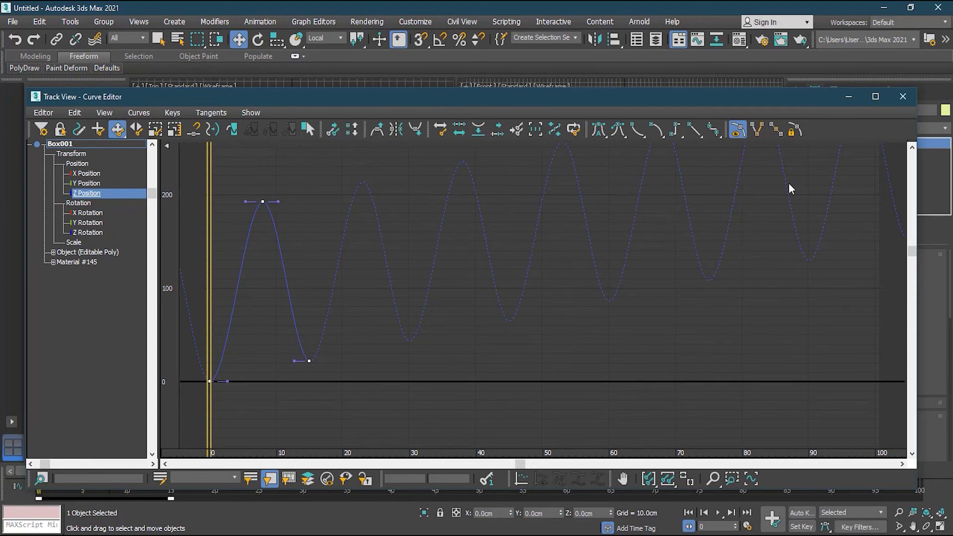
Step: Select all the X Position keys, apply the Relative Repeat out-of-range type, and close the Curve Editor
left_click(94, 175)
left_click_drag(913, 253, 883, 366)
left_click_drag(208, 378, 195, 381)
left_click(232, 131)
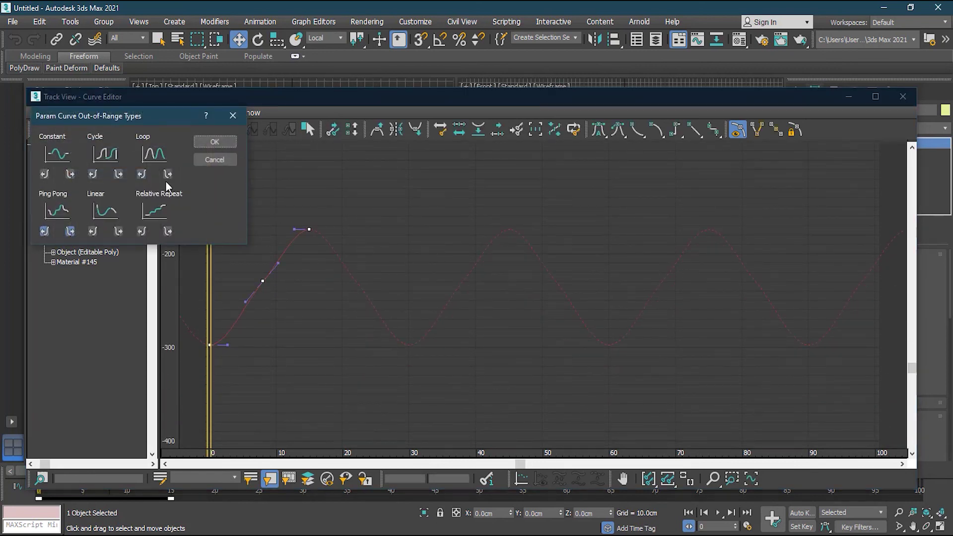
left_click(214, 143)
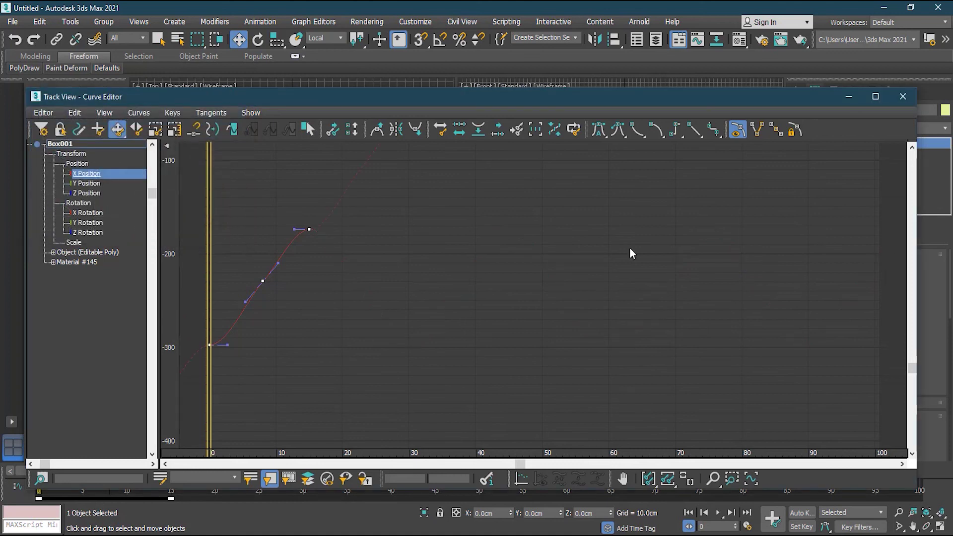
left_click(904, 97)
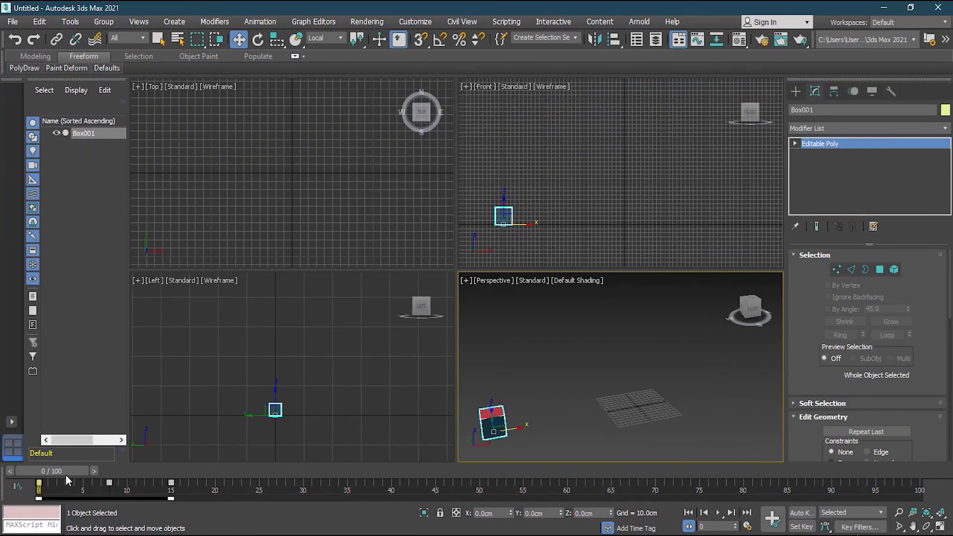
Step: Examine the repeated travel of the box over the whole timeline in a wider Front view, ending back at frame 0
left_click_drag(59, 473, 20, 494)
key("w")
scroll(648, 202, "down", 2)
middle_click_drag(648, 202, 531, 213)
scroll(570, 231, "down", 4)
scroll(570, 230, "up", 2)
left_click_drag(84, 477, 914, 511)
left_click_drag(912, 471, 53, 471)
key("w")
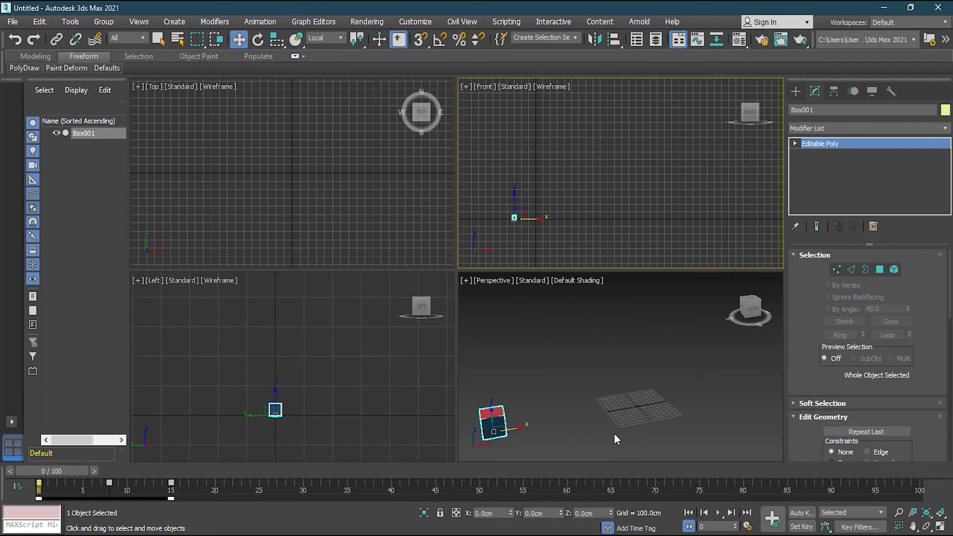
key("/")
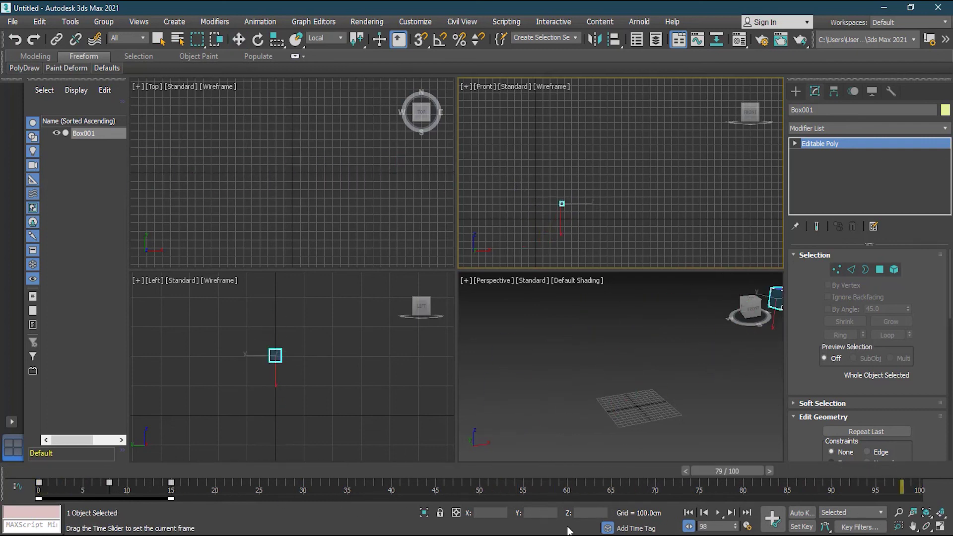
key("Home")
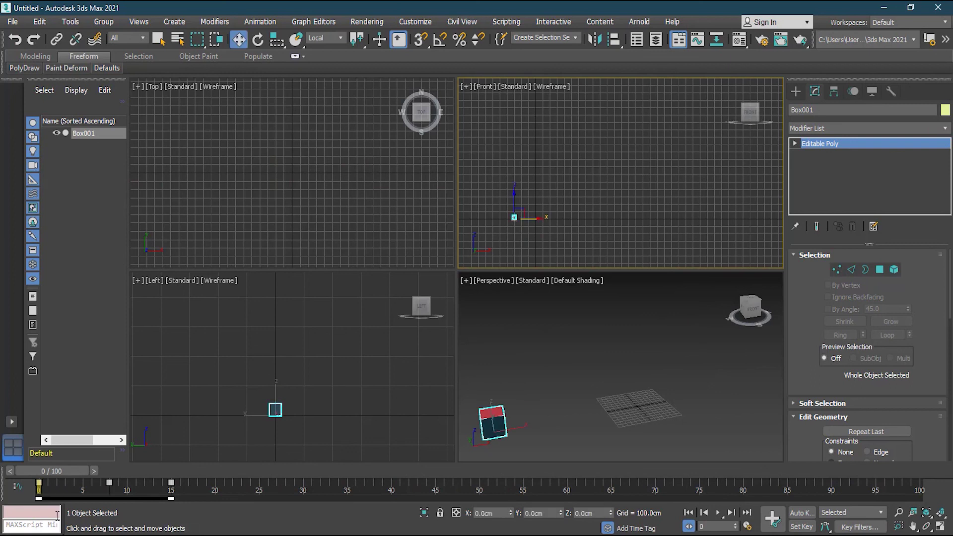
Step: Select all the Y Rotation keys in the Curve Editor, apply the Relative Repeat out-of-range type, and close the editor
left_click_drag(695, 87, 677, 100)
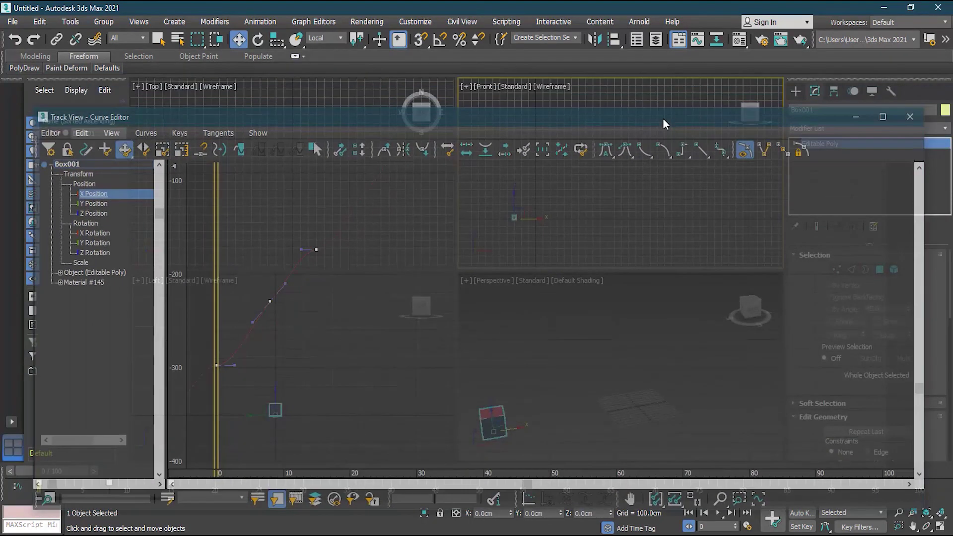
left_click(117, 225)
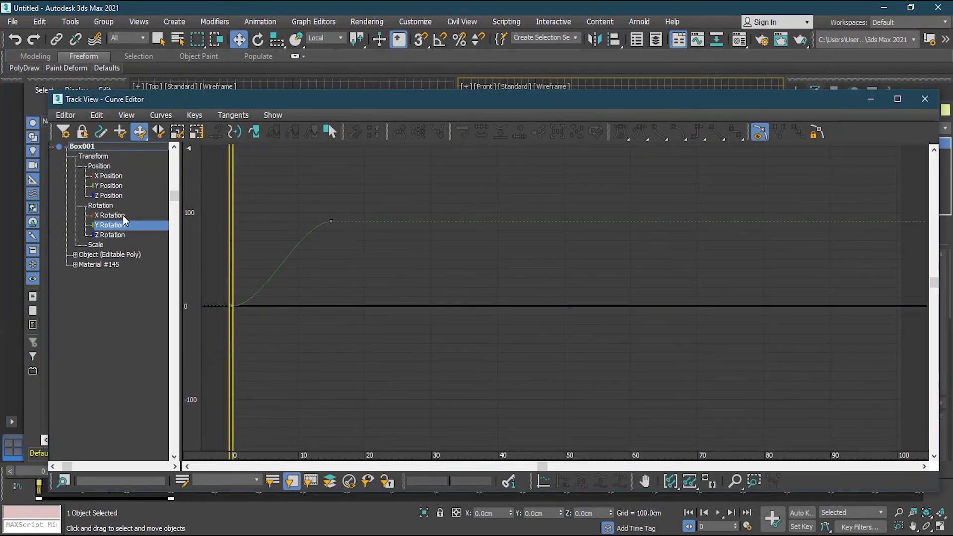
left_click_drag(370, 198, 213, 322)
left_click(254, 131)
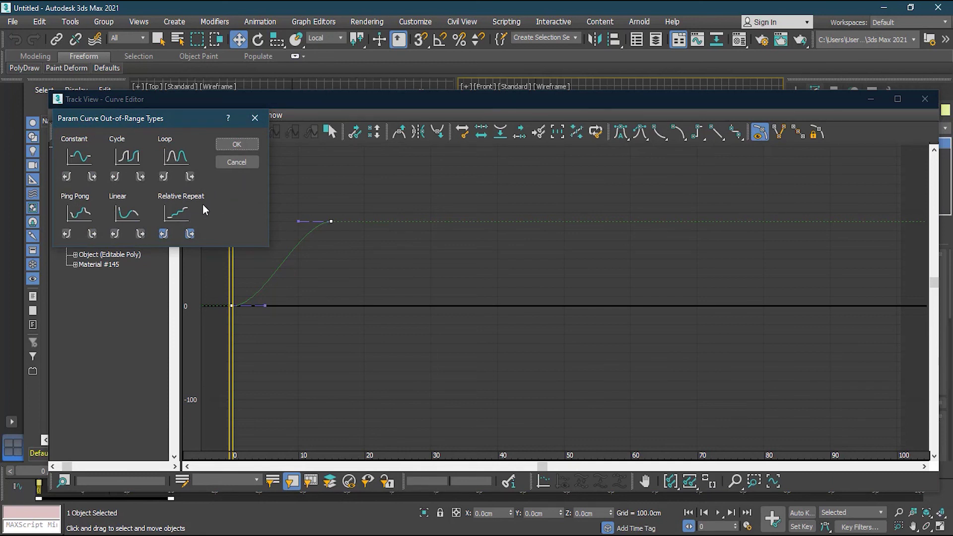
left_click(236, 144)
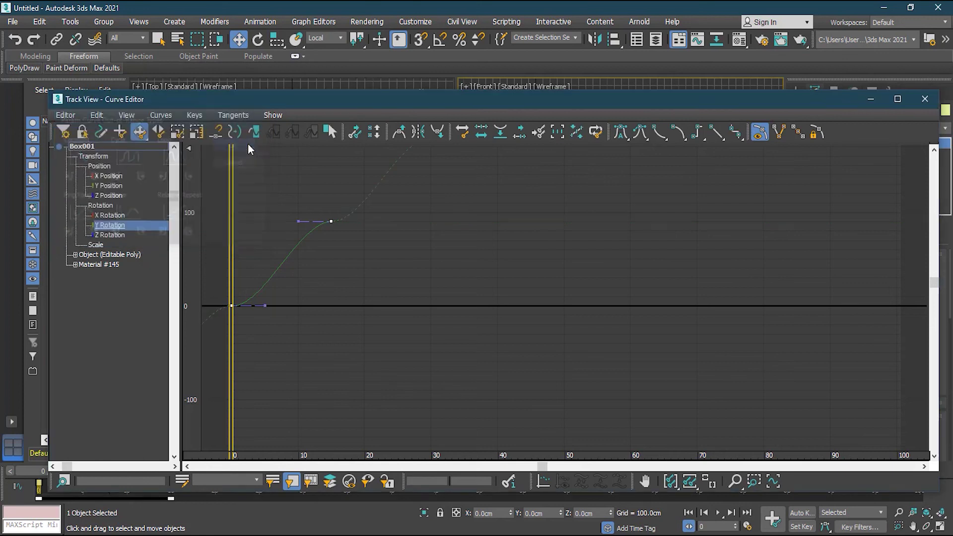
left_click(925, 99)
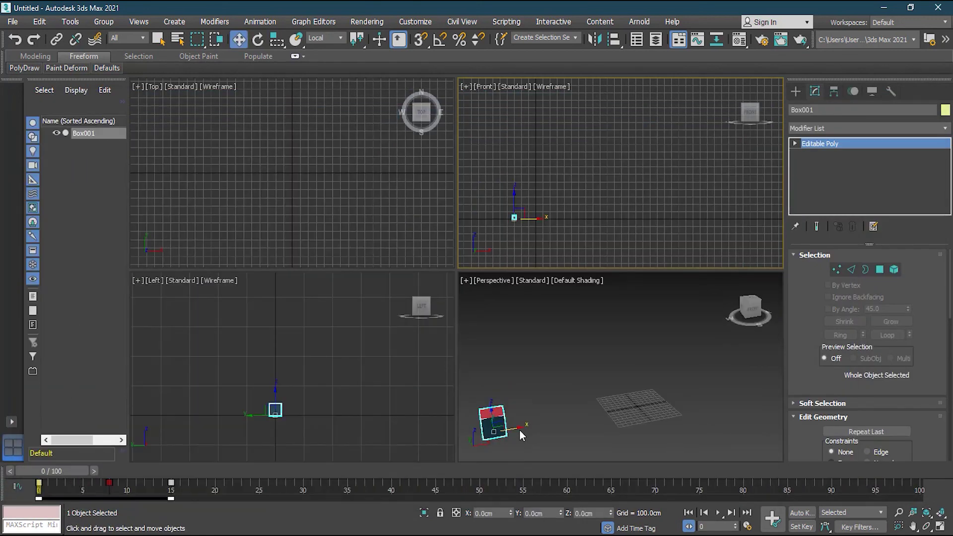
Step: Scrub the timeline to examine the box's repeated jump and turn, ending at frame 0 with a closer Front view
left_click_drag(88, 470, 304, 511)
left_click_drag(302, 471, 69, 471)
left_click_drag(98, 532, 938, 527)
left_click_drag(903, 471, 52, 471)
key("w")
scroll(509, 236, "up", 3)
middle_click_drag(598, 209, 568, 243)
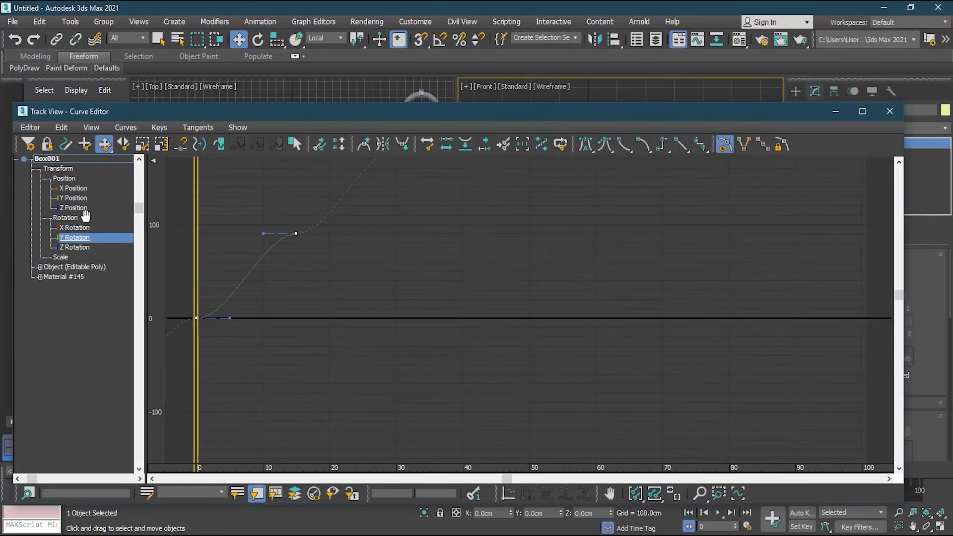
Step: Select all the Z Position keys, change their out-of-range type to Loop, and close the Curve Editor
left_click(74, 208)
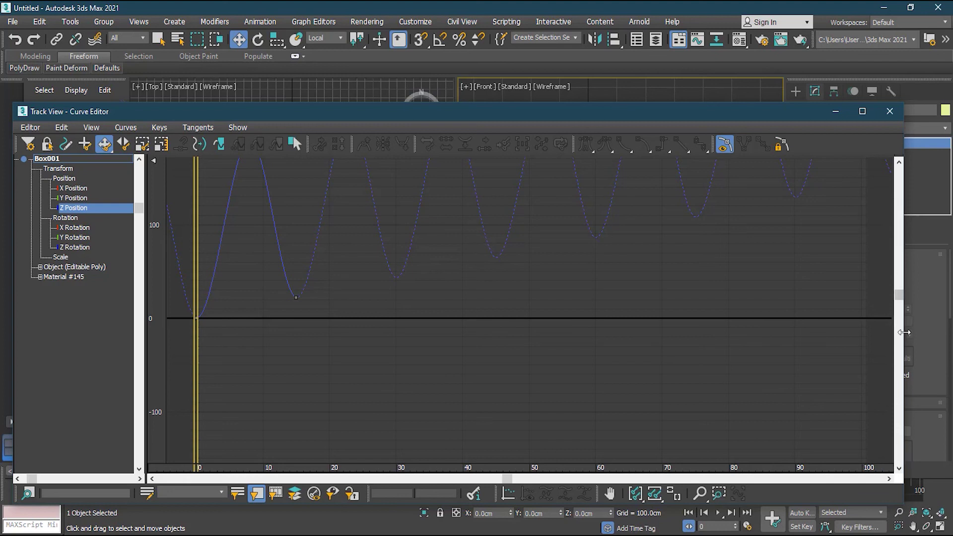
left_click_drag(899, 300, 900, 248)
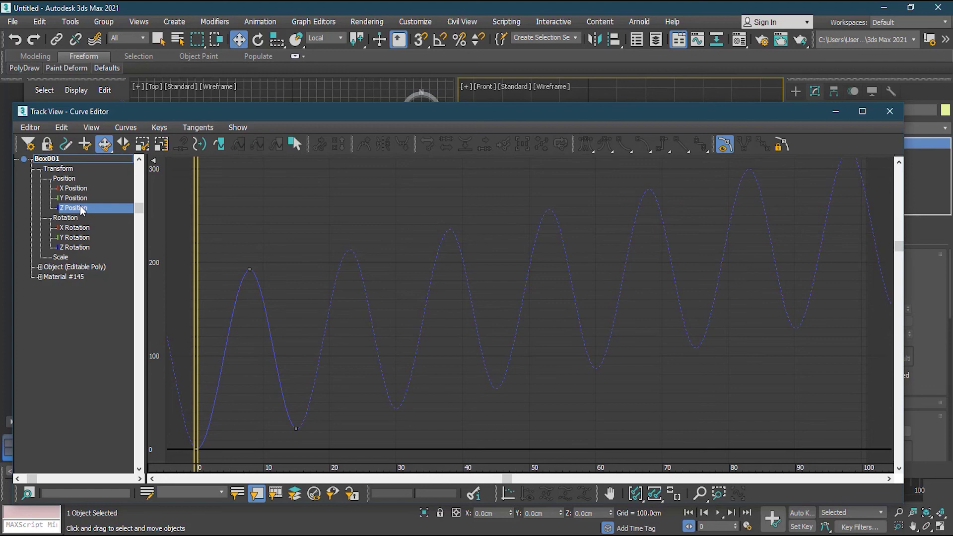
left_click_drag(315, 217, 173, 461)
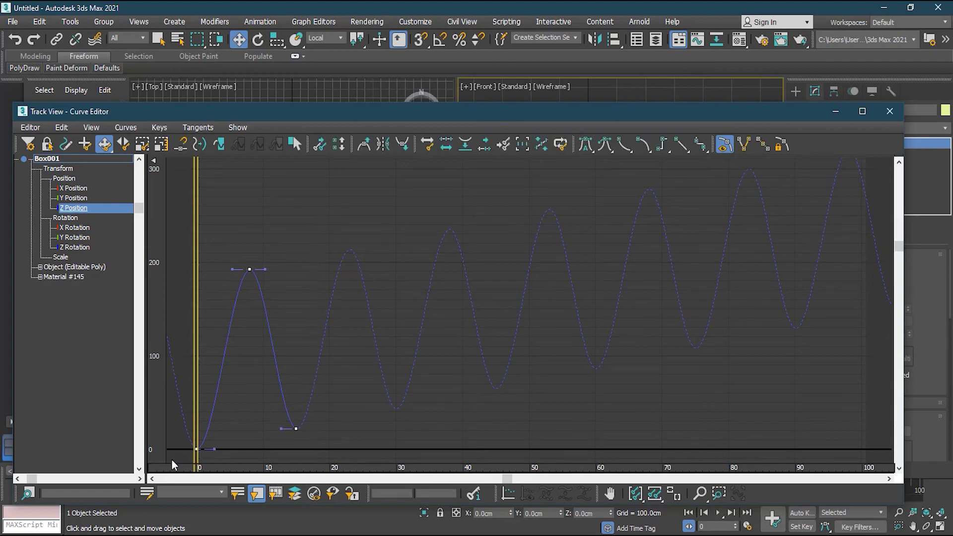
left_click(220, 145)
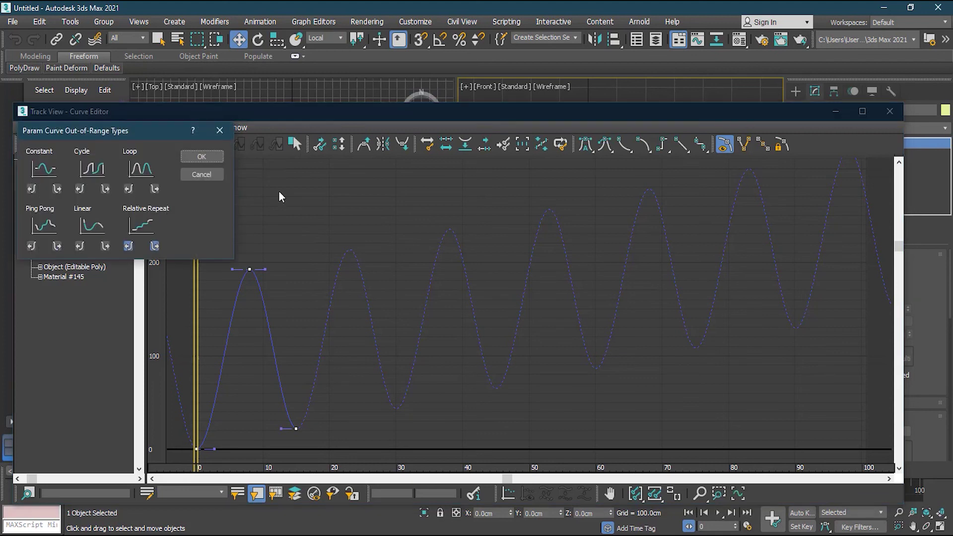
left_click(142, 172)
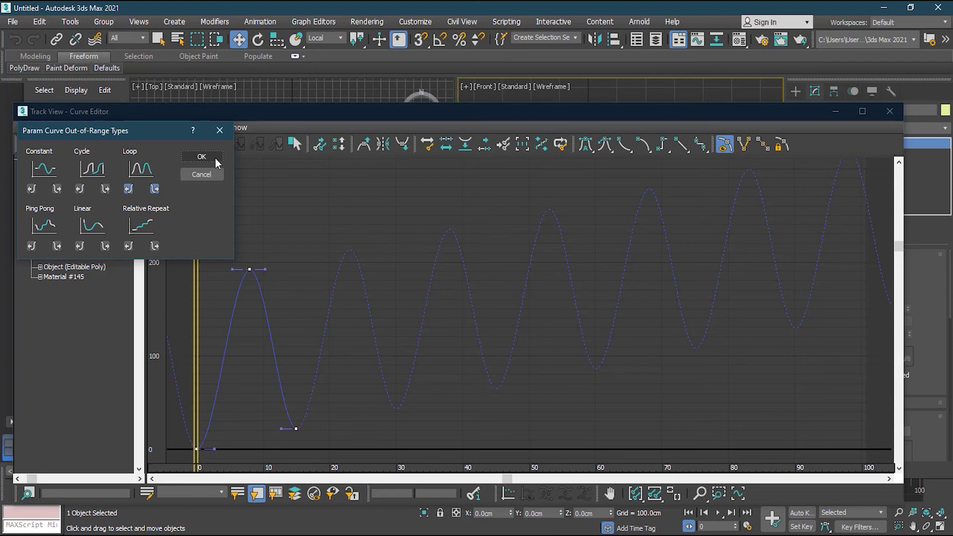
left_click(201, 157)
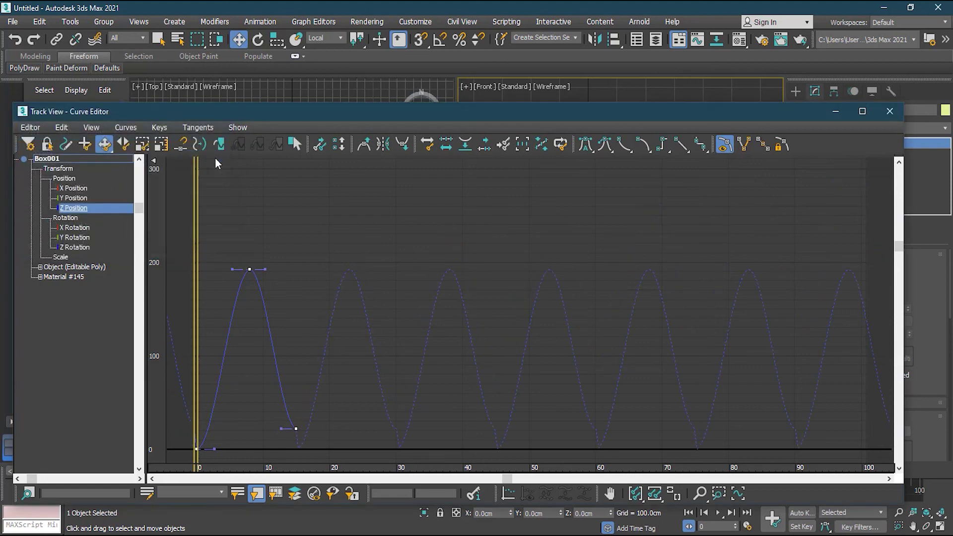
left_click(890, 111)
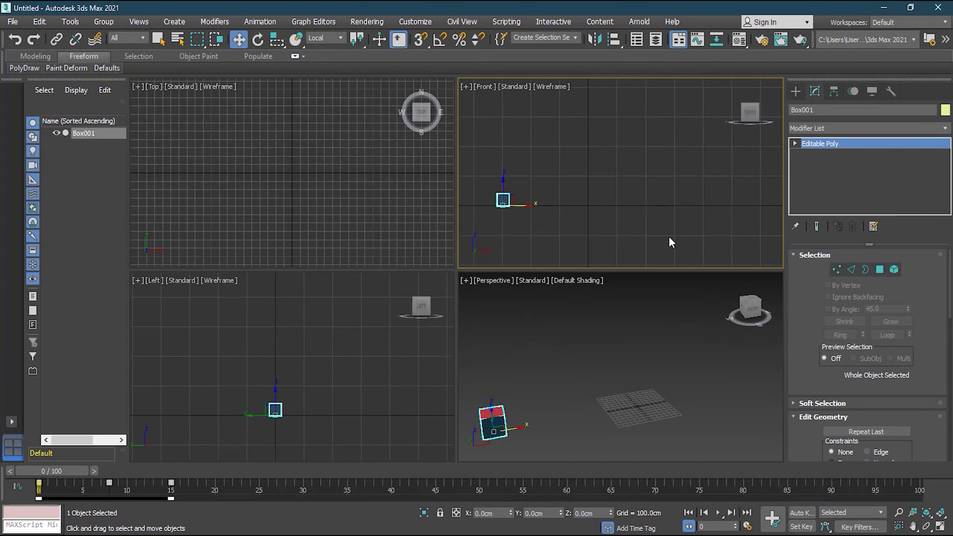
Step: Scrub the timeline to frame 91 and back to frame 44 to examine the height of the box's repeated jumps
left_click_drag(63, 475, 840, 489)
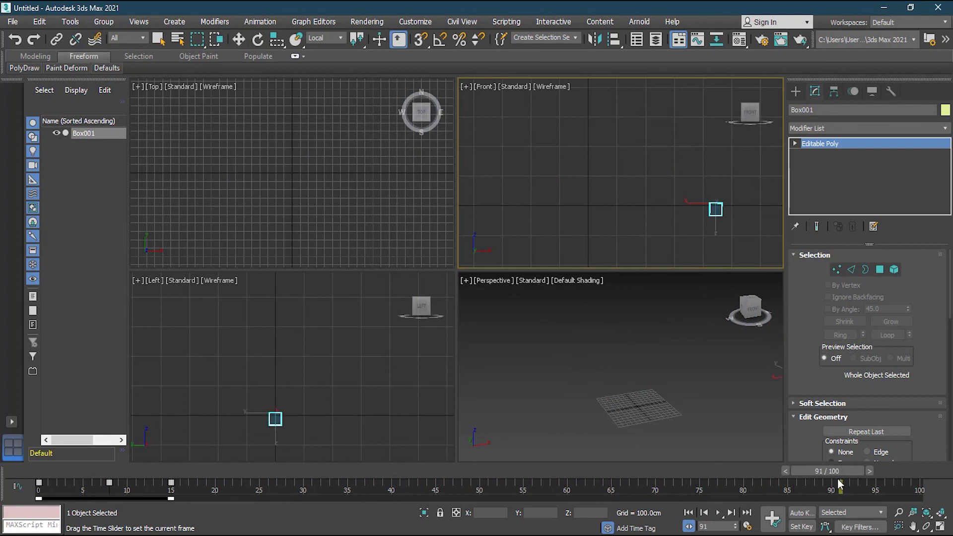
key("w")
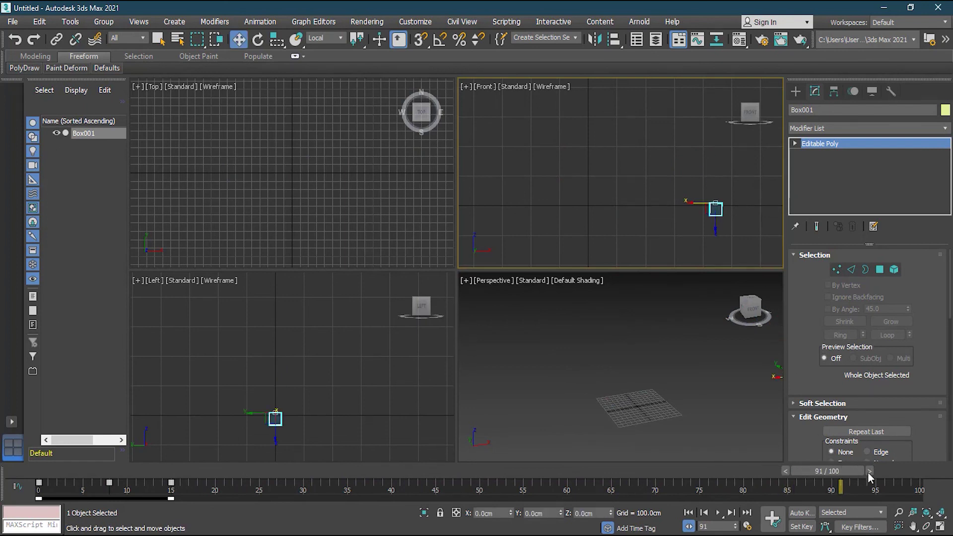
left_click_drag(839, 473, 427, 475)
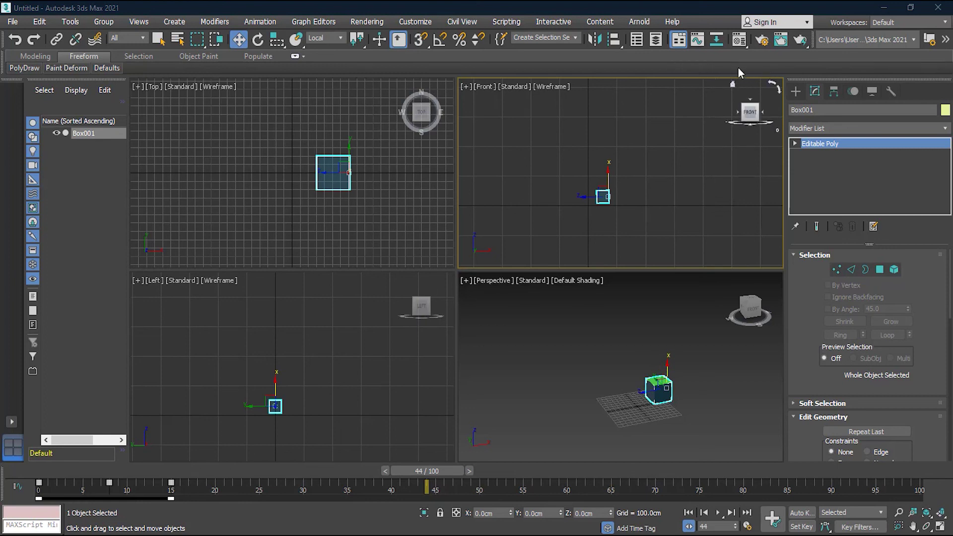
Step: Check the X Position track's out-of-range type in the Curve Editor without changing it, close the editor, and scrub the timeline to frame 28
left_click(699, 39)
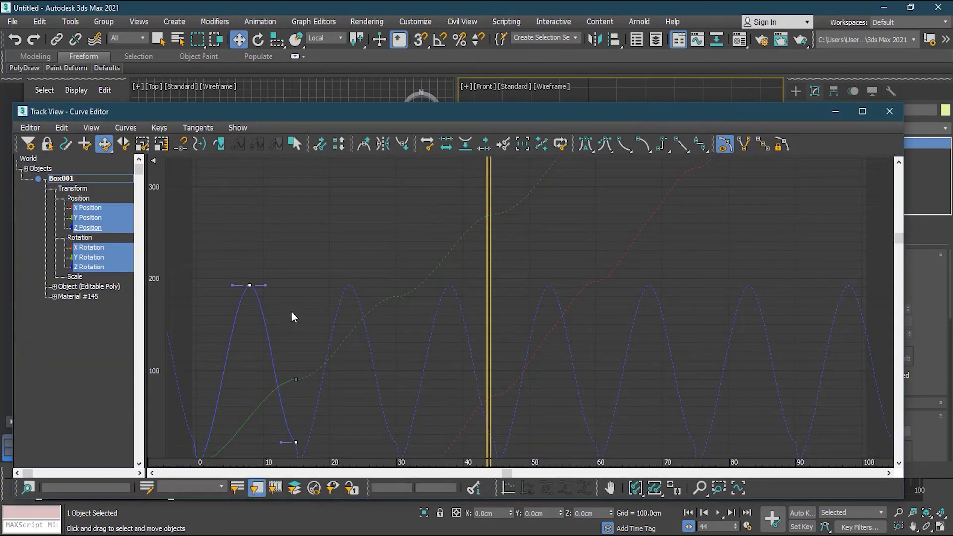
left_click(88, 209)
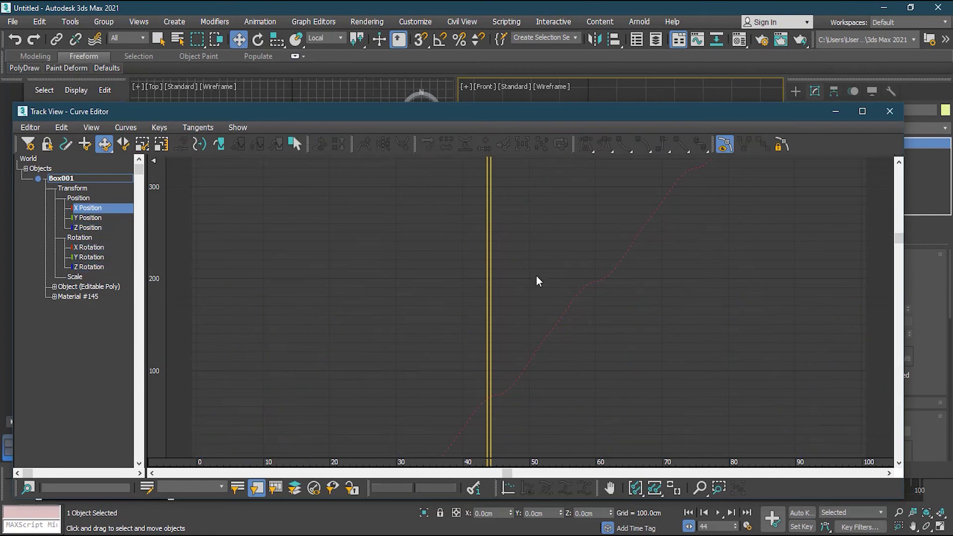
left_click(219, 145)
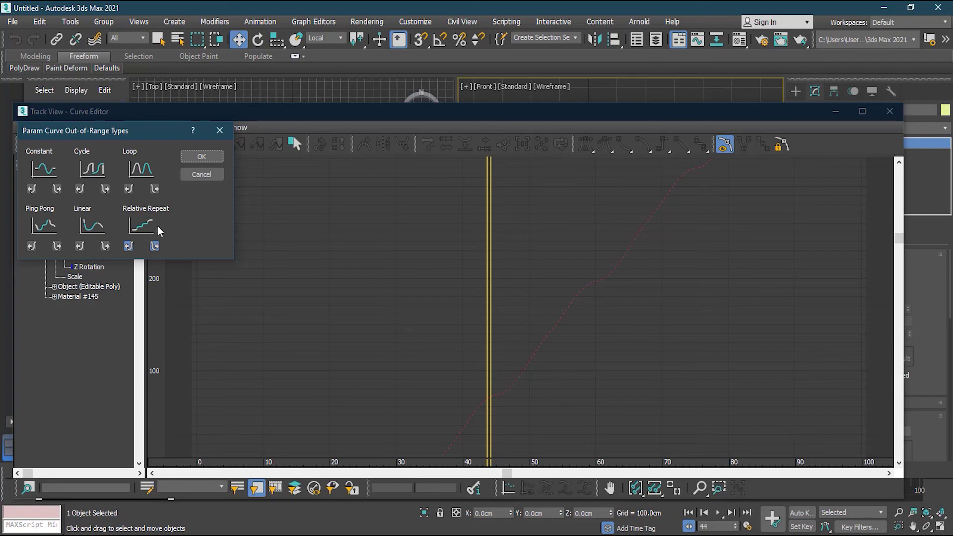
left_click(203, 175)
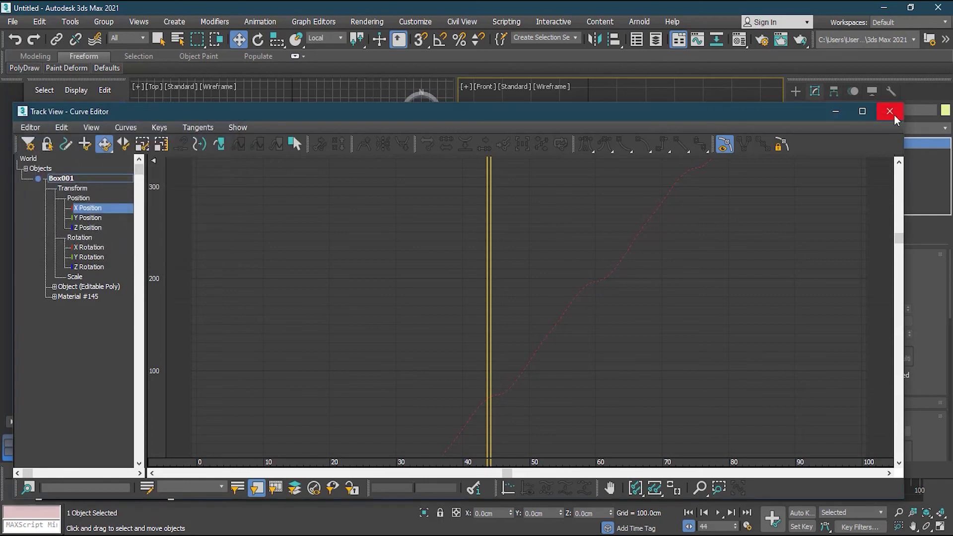
left_click(890, 111)
left_click_drag(235, 467, 286, 496)
key("w")
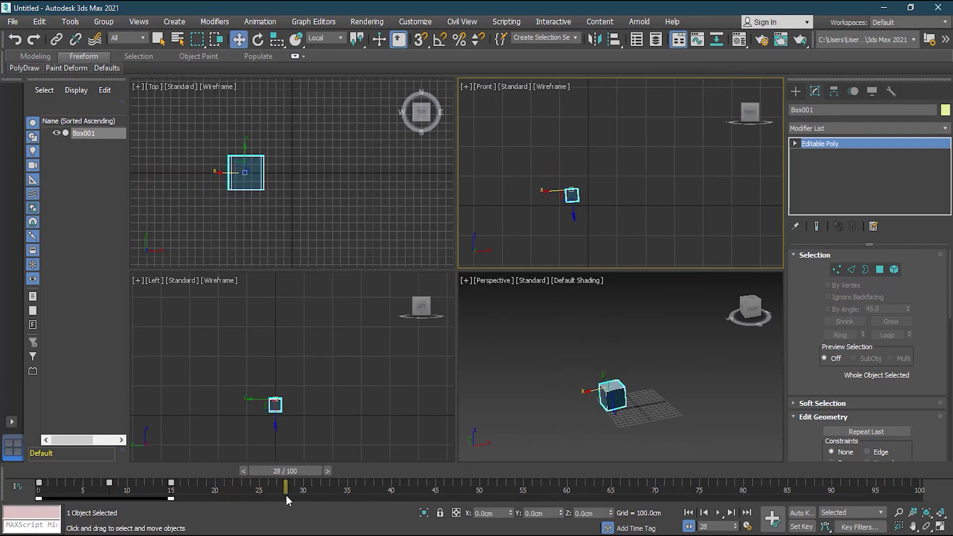